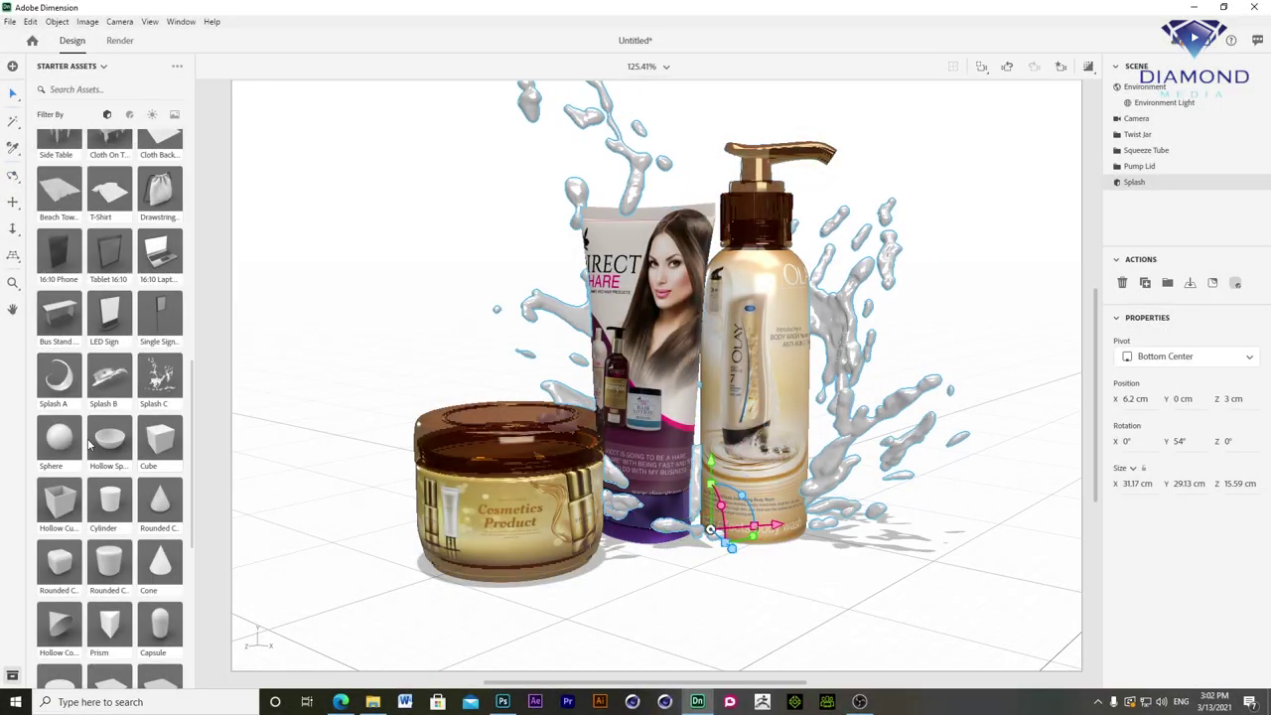
- Add three Splash starter models around the products, including one spreading across the floor
{"action": "left_click", "coordinate": [109, 380]}
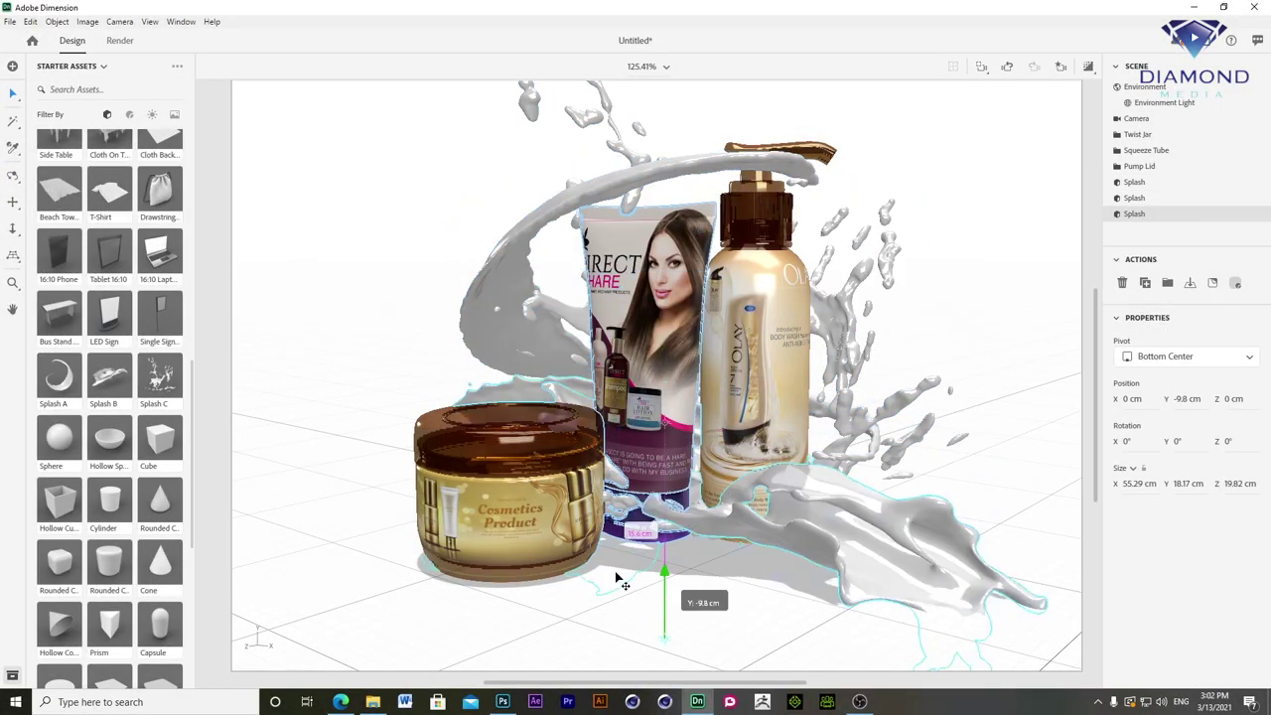
{"action": "left_click", "coordinate": [110, 380]}
{"action": "left_click", "coordinate": [109, 381]}
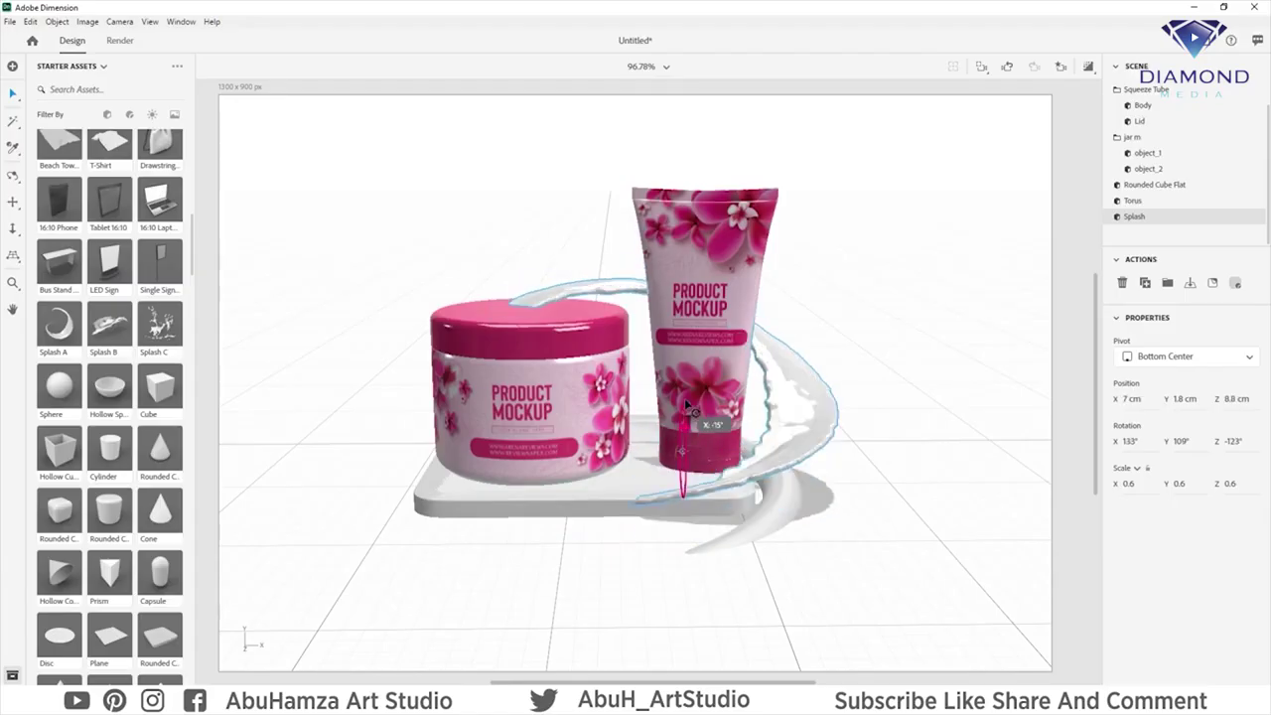
- Place a splash around the pink jar, shift it toward the tube and scale it to 80%
{"action": "left_click_drag", "start_coordinate": [160, 323], "coordinate": [487, 485]}
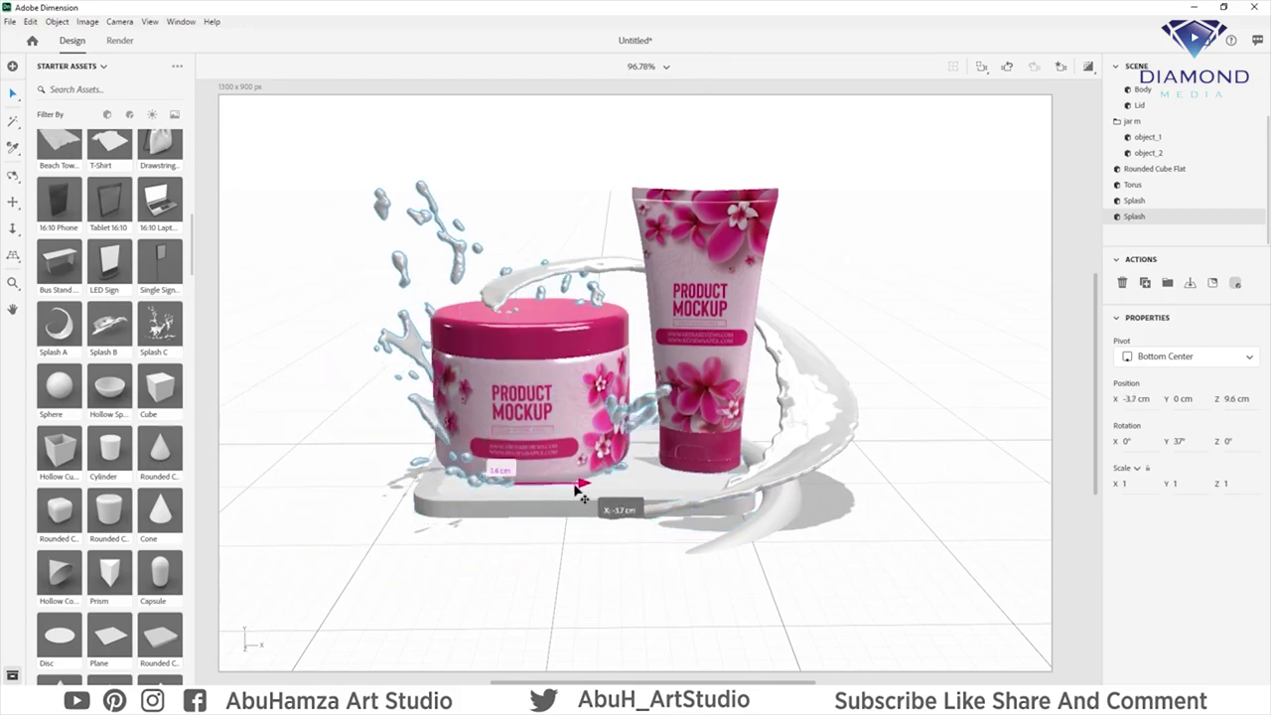
{"action": "left_click_drag", "start_coordinate": [571, 496], "coordinate": [559, 487]}
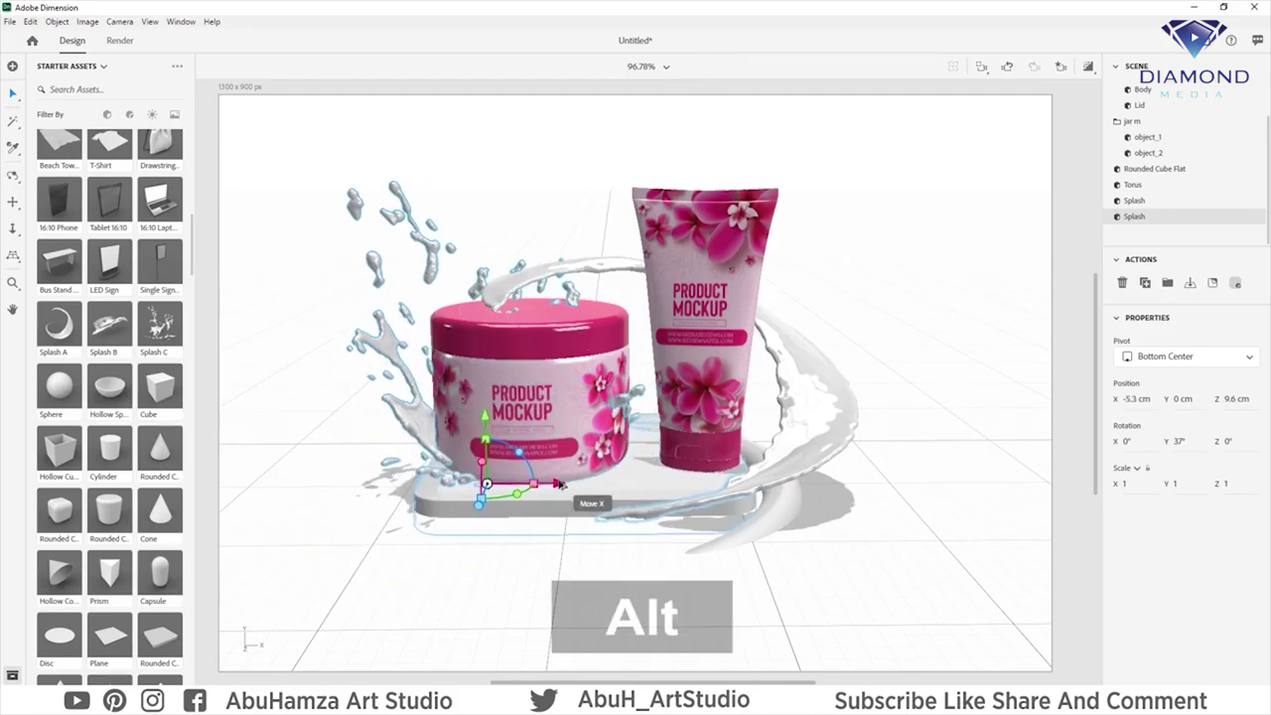
{"action": "mouse_move", "coordinate": [560, 485]}
{"action": "left_mouse_down"}
{"action": "mouse_move", "coordinate": [731, 504]}
{"action": "mouse_move", "coordinate": [589, 564]}
{"action": "left_mouse_up"}
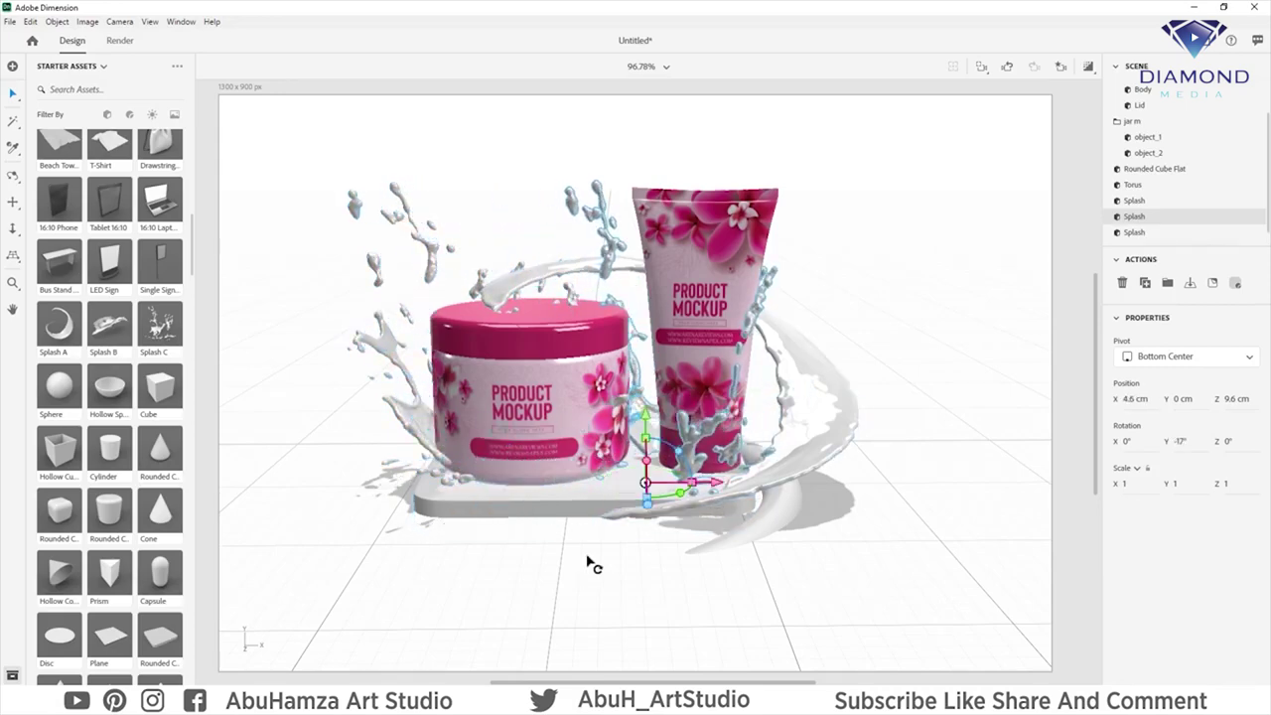
{"action": "mouse_move", "coordinate": [646, 440]}
{"action": "left_mouse_down"}
{"action": "mouse_move", "coordinate": [674, 498]}
{"action": "mouse_move", "coordinate": [780, 488]}
{"action": "left_mouse_up"}
- Add another Splash B model and rotate it to tilt beside the tube
{"action": "left_click_drag", "start_coordinate": [109, 323], "coordinate": [387, 492]}
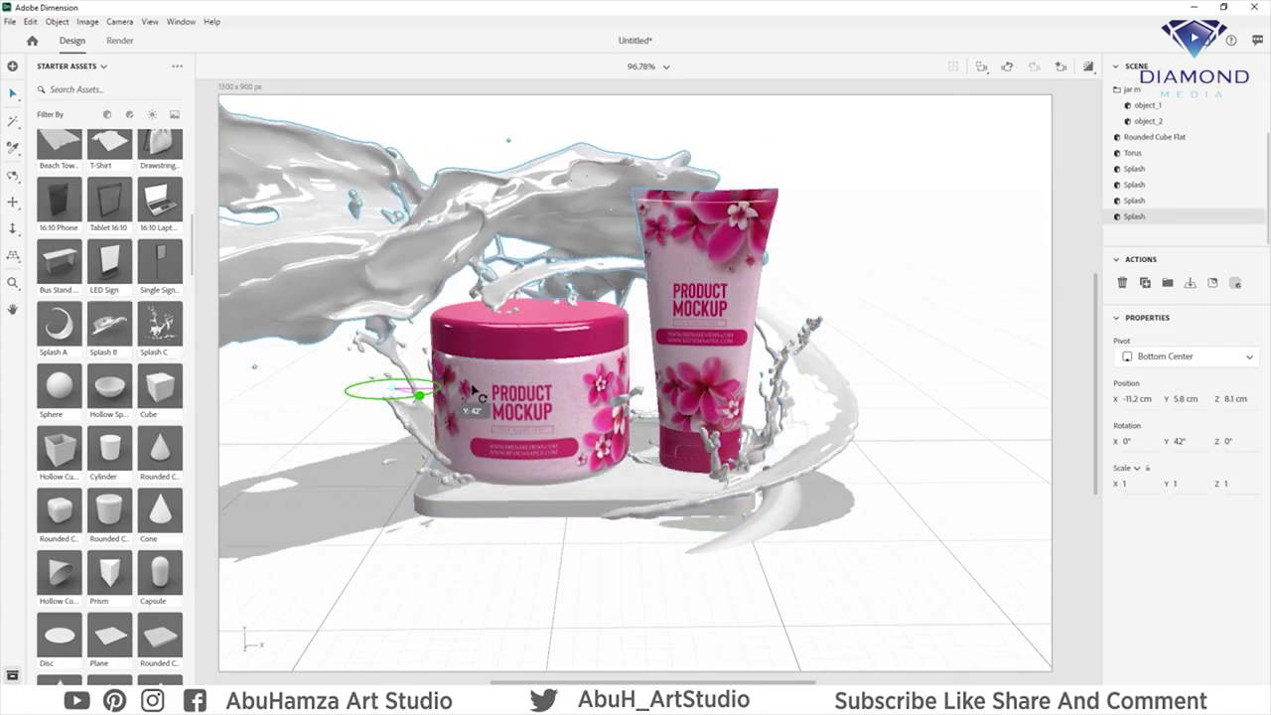
{"action": "left_click_drag", "start_coordinate": [420, 391], "coordinate": [382, 303]}
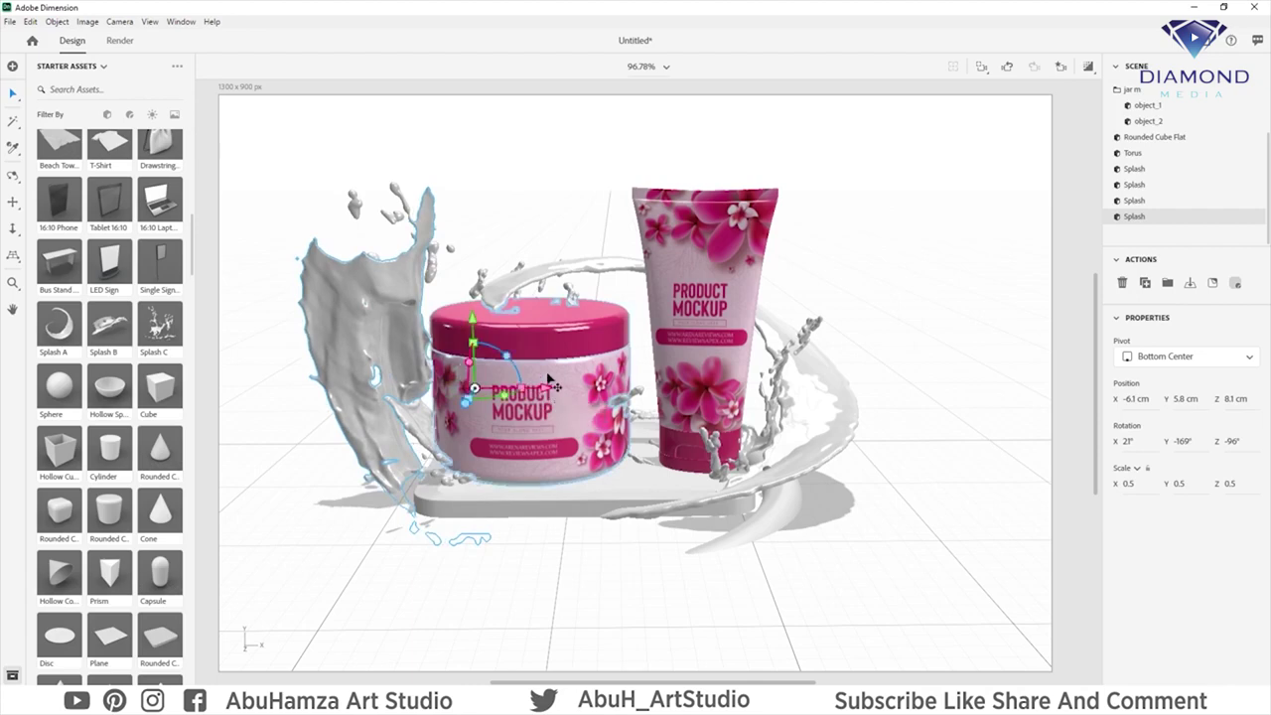
{"action": "mouse_move", "coordinate": [552, 382]}
{"action": "left_mouse_down", "text": "alt"}
{"action": "mouse_move", "coordinate": [824, 412]}
{"action": "mouse_move", "coordinate": [735, 409]}
{"action": "mouse_move", "coordinate": [890, 553]}
{"action": "left_mouse_up", "text": "alt"}
- Apply the hair-product image to the white tube as a decal at 7.5%
{"action": "left_click", "coordinate": [892, 552]}
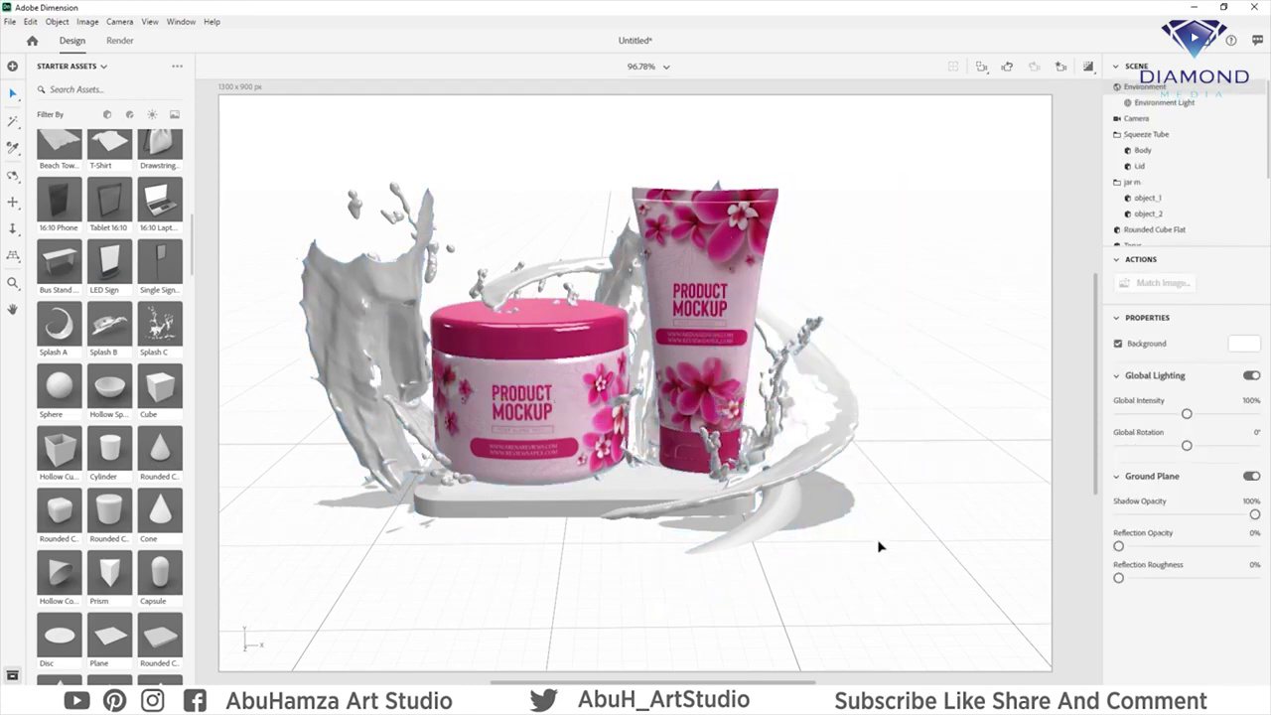
{"action": "scroll", "coordinate": [139, 444], "scroll_direction": "down", "scroll_amount": 5}
{"action": "scroll", "coordinate": [139, 444], "scroll_direction": "down", "scroll_amount": 5}
{"action": "scroll", "coordinate": [139, 444], "scroll_direction": "down", "scroll_amount": 5}
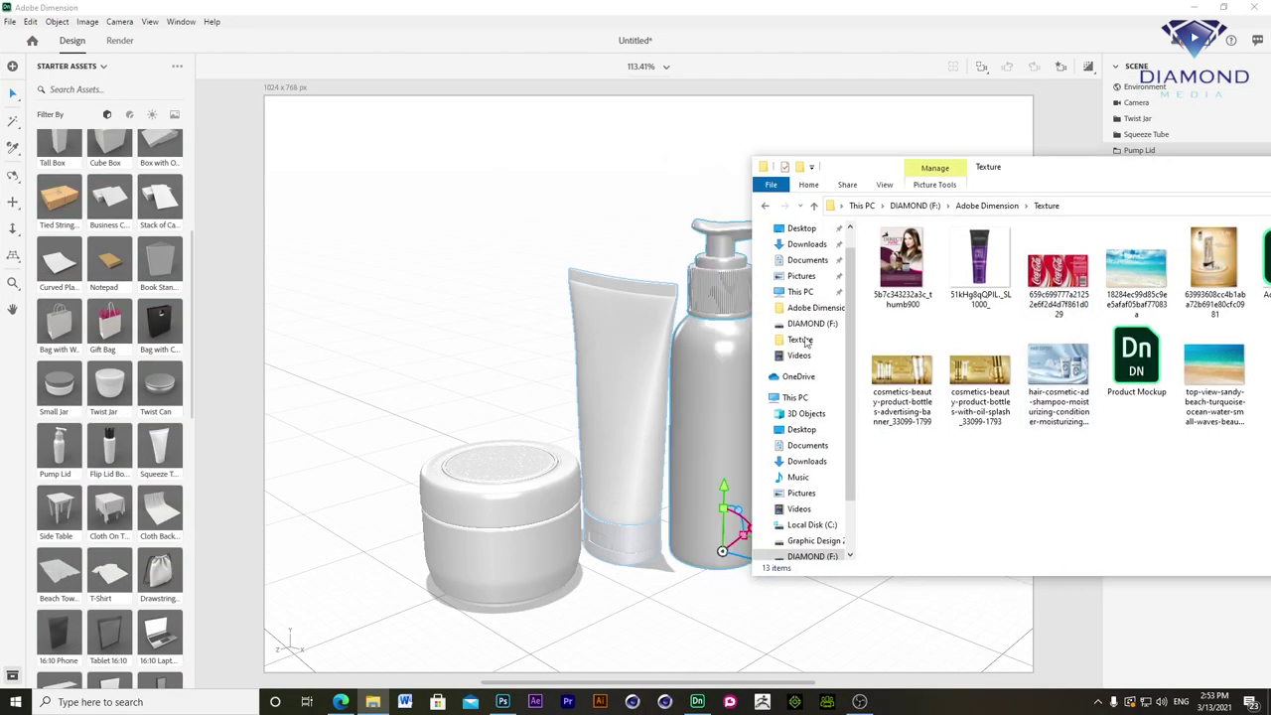
{"action": "left_click_drag", "start_coordinate": [626, 393], "coordinate": [633, 440]}
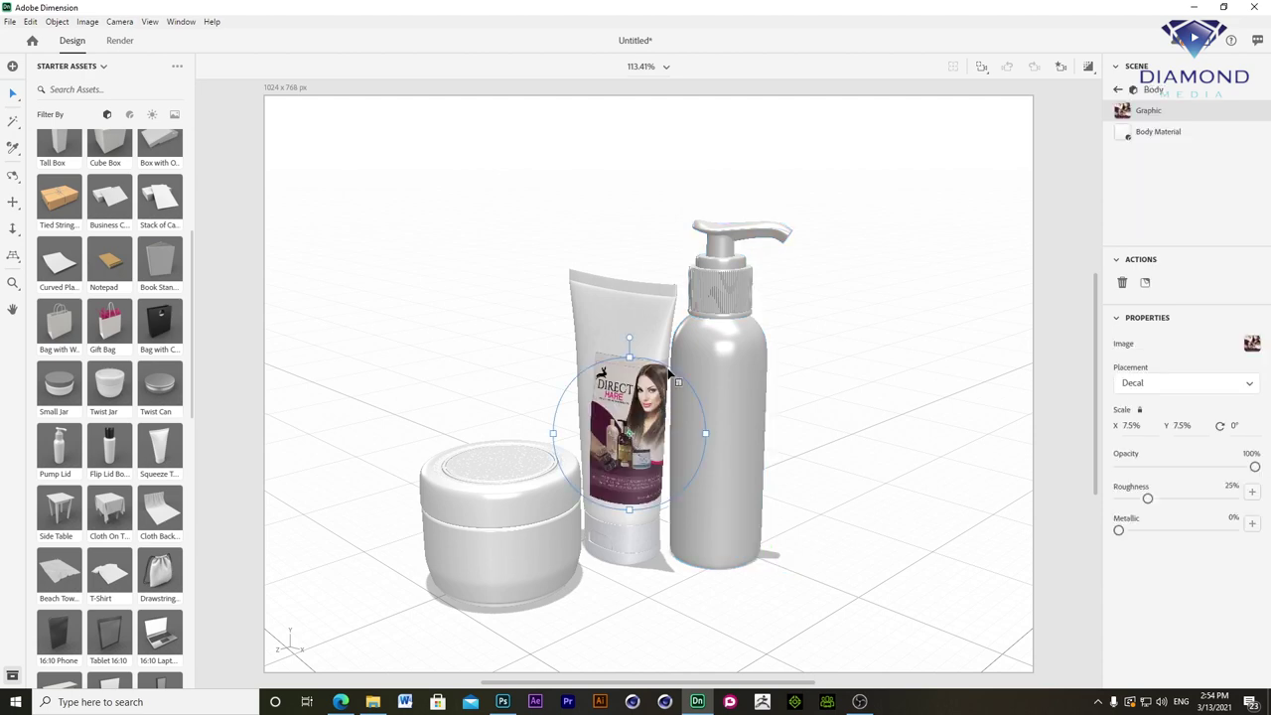
- Enlarge the DIRECT HARE label decal and orbit slightly around the products
{"action": "mouse_move", "coordinate": [678, 383]}
{"action": "left_mouse_down"}
{"action": "mouse_move", "coordinate": [692, 370]}
{"action": "mouse_move", "coordinate": [657, 398]}
{"action": "left_mouse_up"}
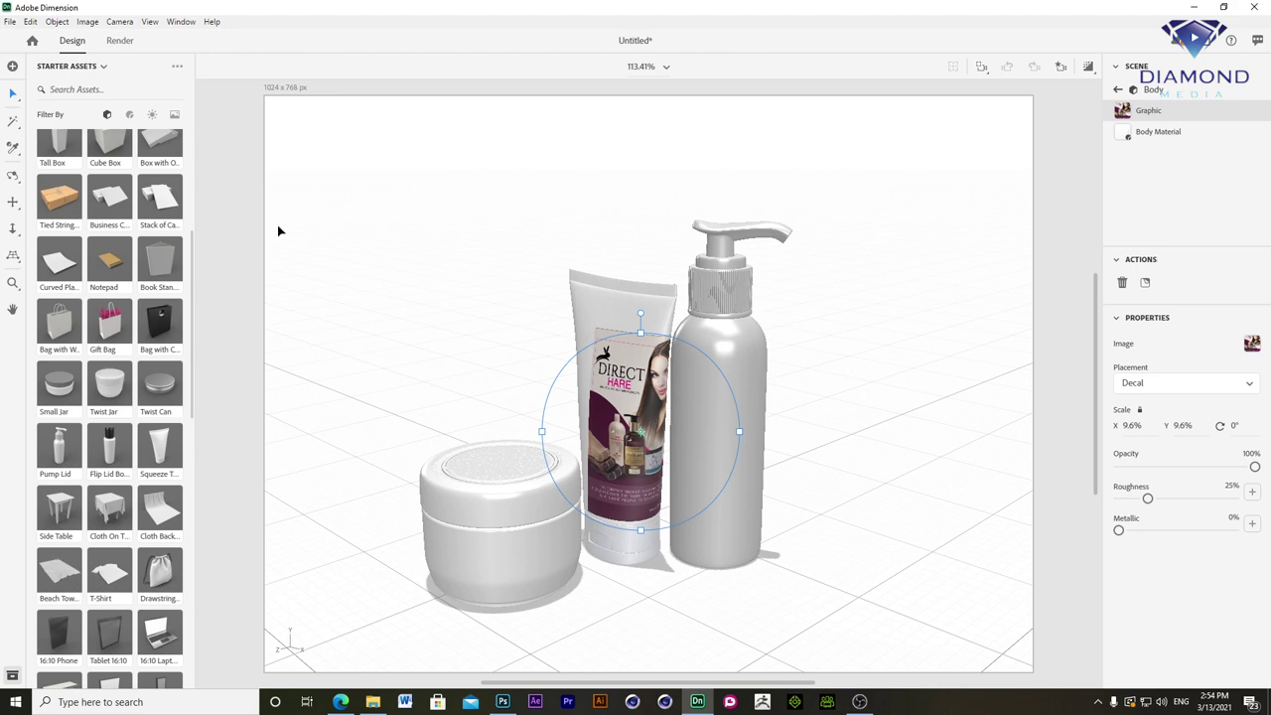
{"action": "left_click", "coordinate": [13, 175]}
{"action": "left_click_drag", "start_coordinate": [638, 346], "coordinate": [651, 342]}
{"action": "left_click", "coordinate": [635, 427]}
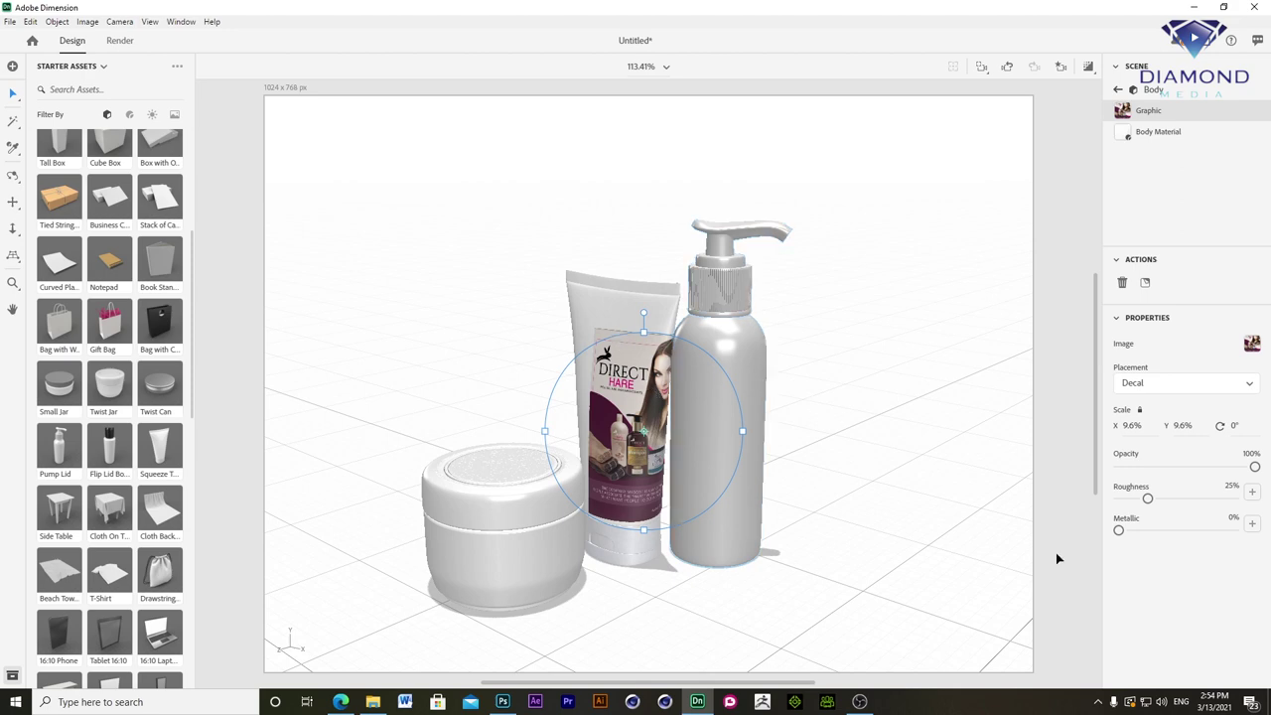
- Resize the label to about 13.6% × 13.1%, tilt it to 1° and slide it across the tube front
{"action": "left_click_drag", "start_coordinate": [1234, 425], "coordinate": [1224, 425]}
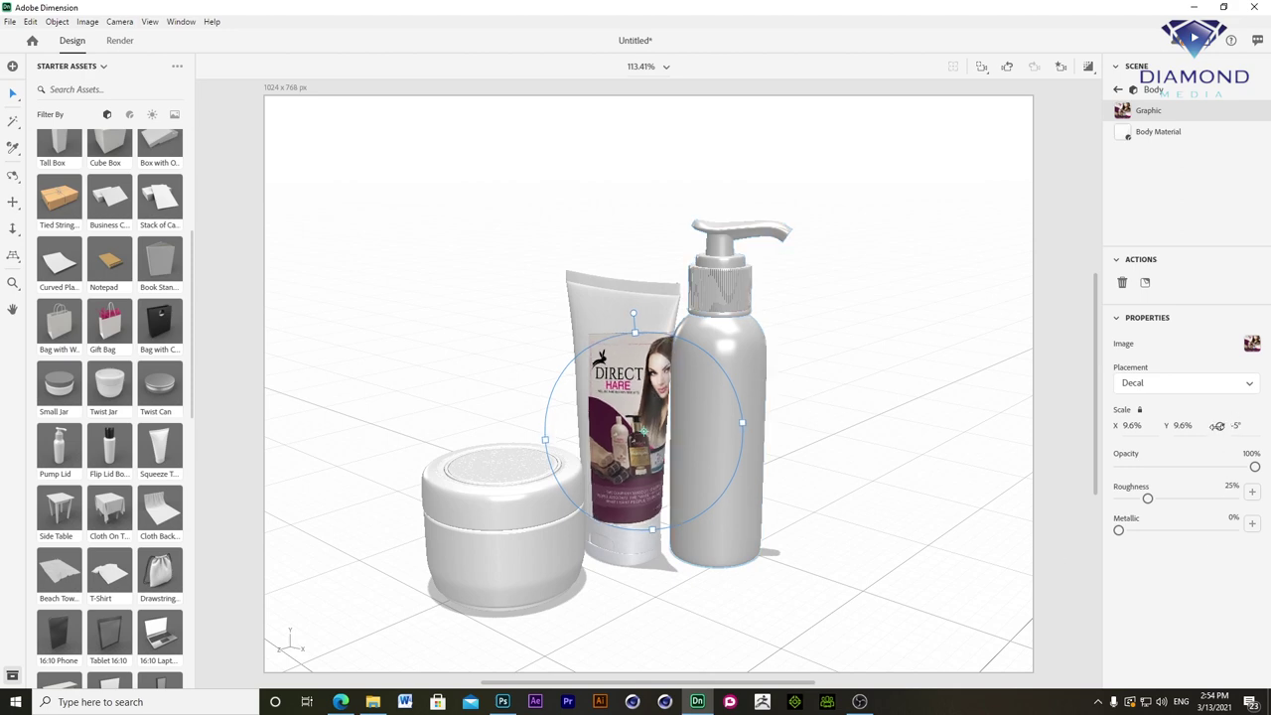
{"action": "left_click_drag", "start_coordinate": [752, 420], "coordinate": [760, 422]}
{"action": "left_click_drag", "start_coordinate": [533, 446], "coordinate": [517, 447]}
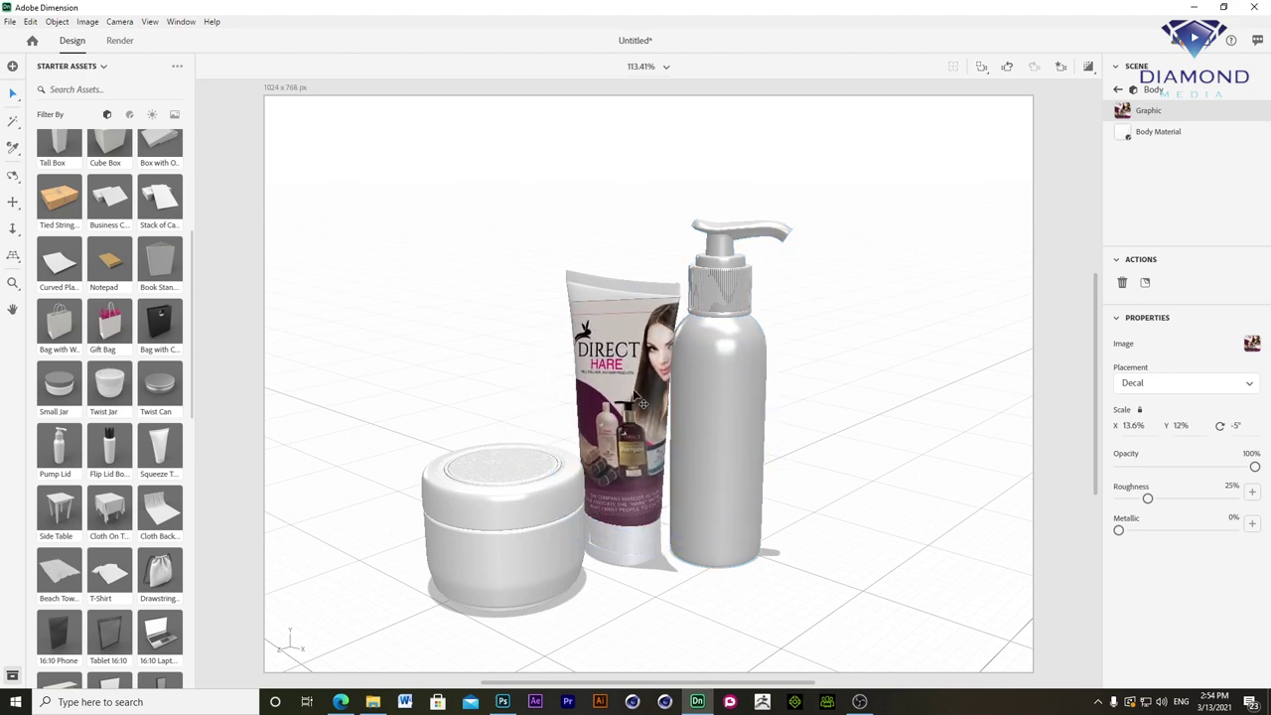
{"action": "left_click_drag", "start_coordinate": [1167, 425], "coordinate": [1157, 422]}
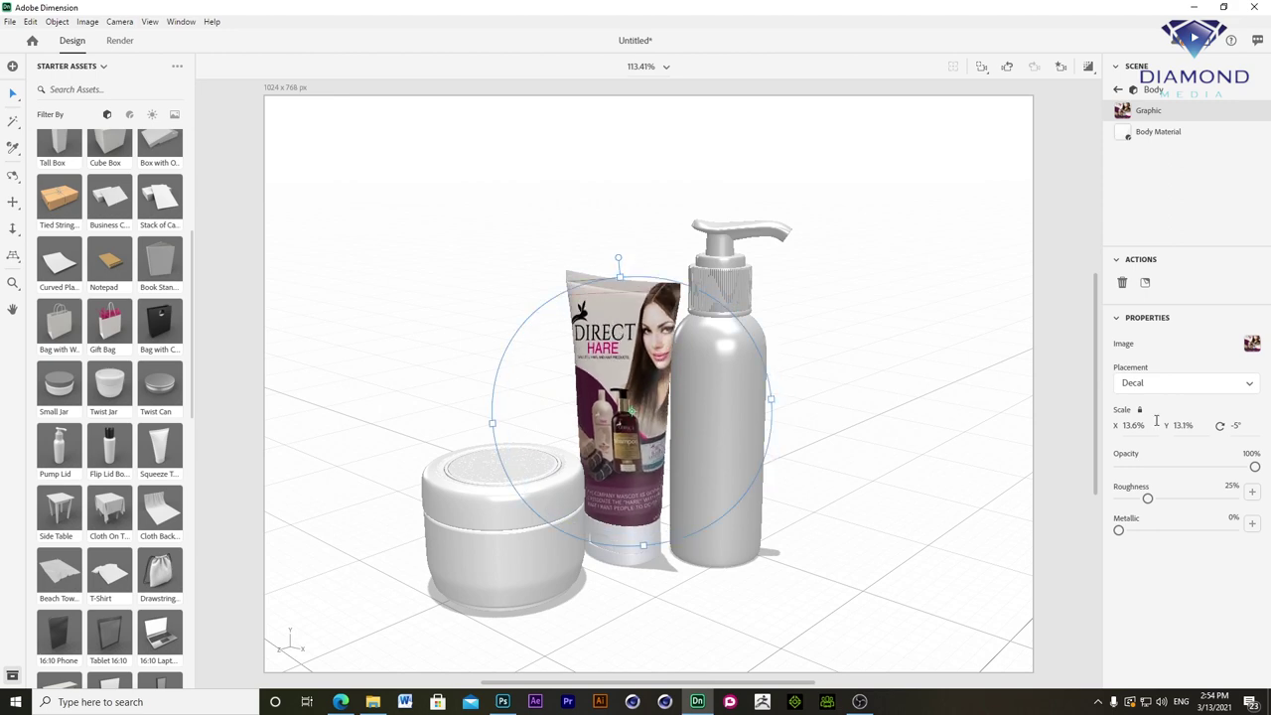
{"action": "left_click_drag", "start_coordinate": [1234, 425], "coordinate": [1246, 425]}
{"action": "left_click_drag", "start_coordinate": [749, 418], "coordinate": [629, 390]}
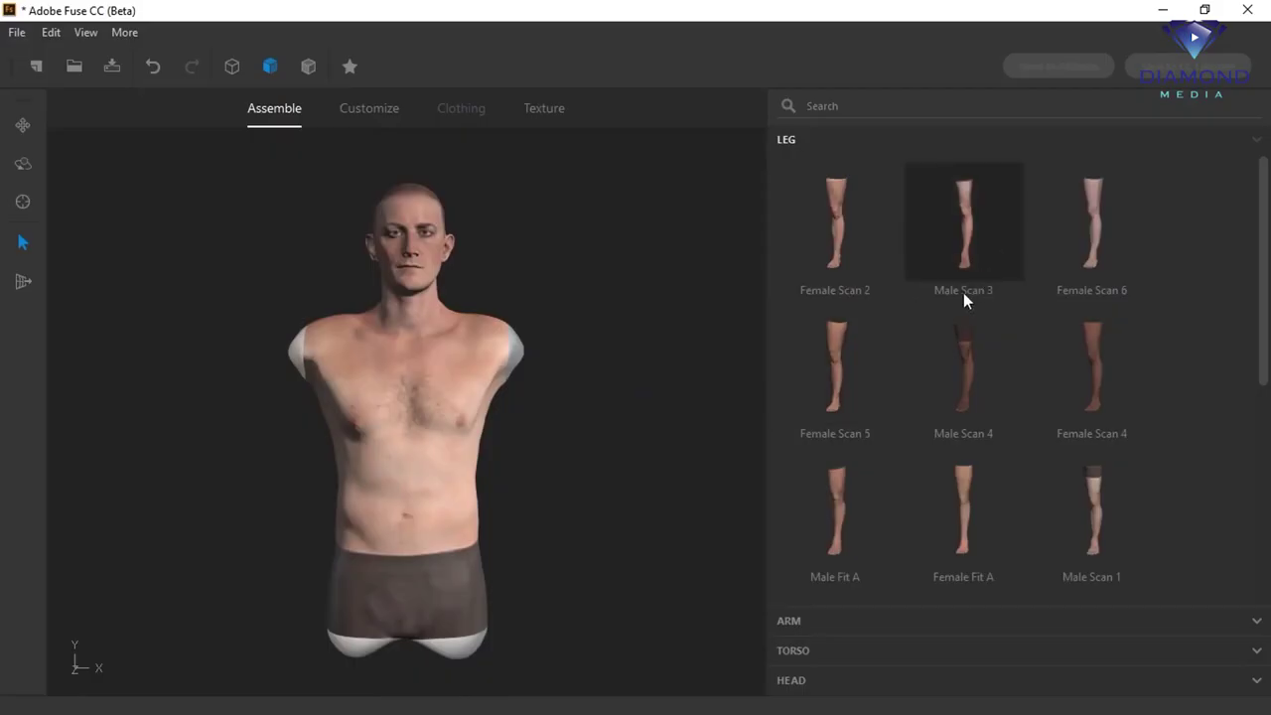
{"action": "left_click", "coordinate": [963, 292]}
- Orbit, zoom and pan around the assembled male character to inspect its head and back
{"action": "mouse_move", "coordinate": [600, 366]}
{"action": "left_mouse_down"}
{"action": "mouse_move", "coordinate": [497, 352]}
{"action": "mouse_move", "coordinate": [300, 360]}
{"action": "mouse_move", "coordinate": [567, 358]}
{"action": "mouse_move", "coordinate": [400, 383]}
{"action": "mouse_move", "coordinate": [452, 388]}
{"action": "left_mouse_up"}
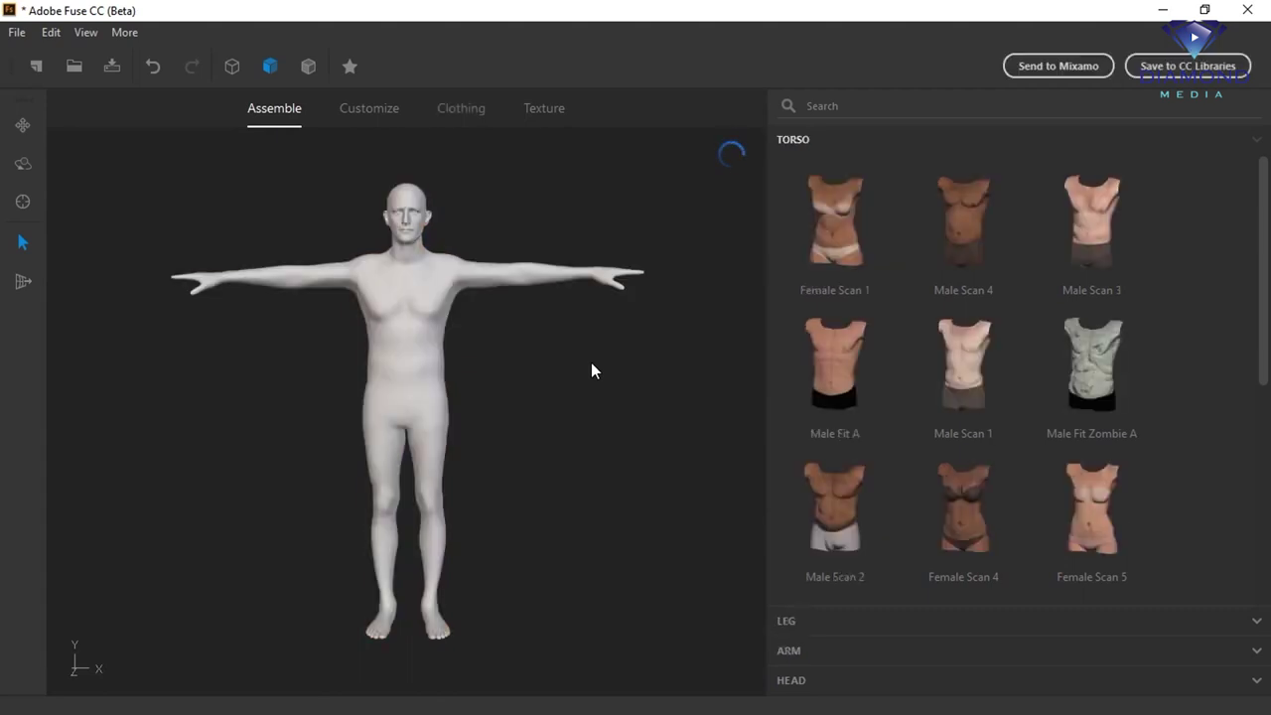
{"action": "mouse_move", "coordinate": [374, 357]}
{"action": "left_mouse_down"}
{"action": "mouse_move", "coordinate": [553, 361]}
{"action": "mouse_move", "coordinate": [324, 354]}
{"action": "left_mouse_up"}
{"action": "scroll", "coordinate": [257, 239], "scroll_direction": "up", "scroll_amount": 5}
{"action": "left_click", "coordinate": [22, 125]}
{"action": "left_click_drag", "start_coordinate": [88, 183], "coordinate": [190, 417]}
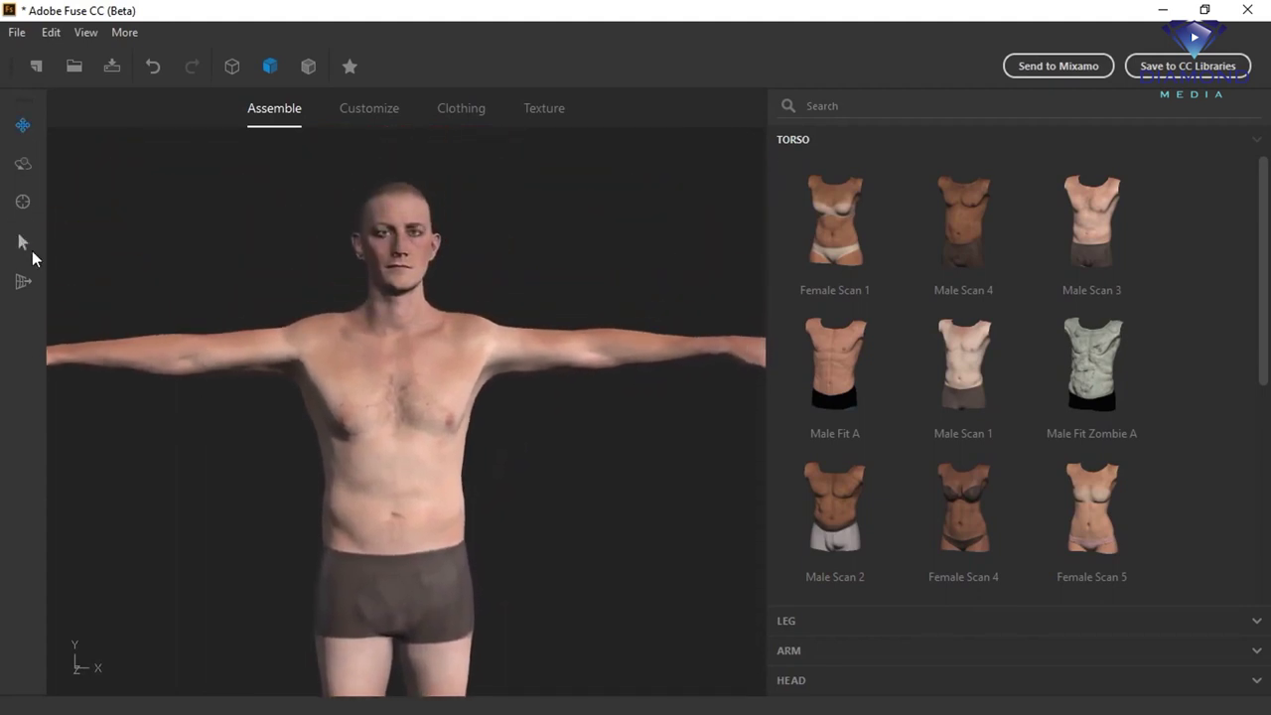
{"action": "mouse_move", "coordinate": [97, 270]}
{"action": "left_mouse_down"}
{"action": "mouse_move", "coordinate": [556, 282]}
{"action": "mouse_move", "coordinate": [203, 285]}
{"action": "left_mouse_up"}
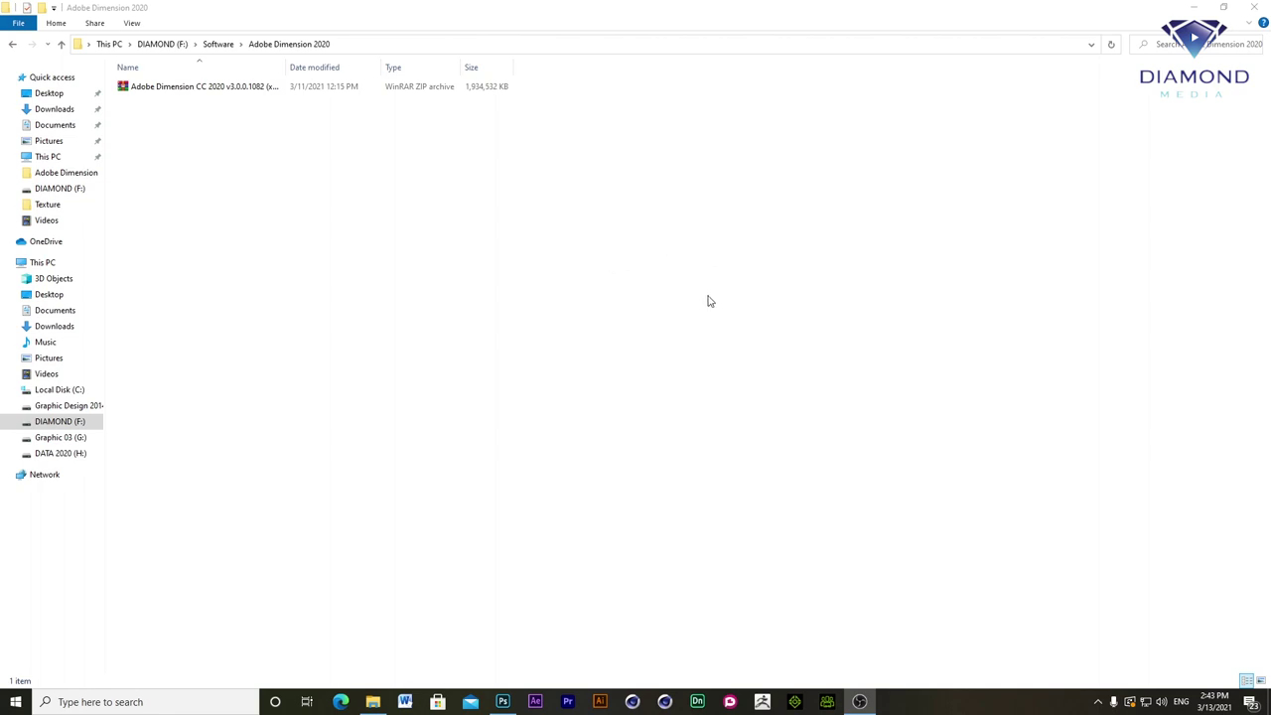
- Extract the Adobe Dimension CC 2020 ZIP archive here and open the extracted folder
{"action": "left_click", "coordinate": [191, 97]}
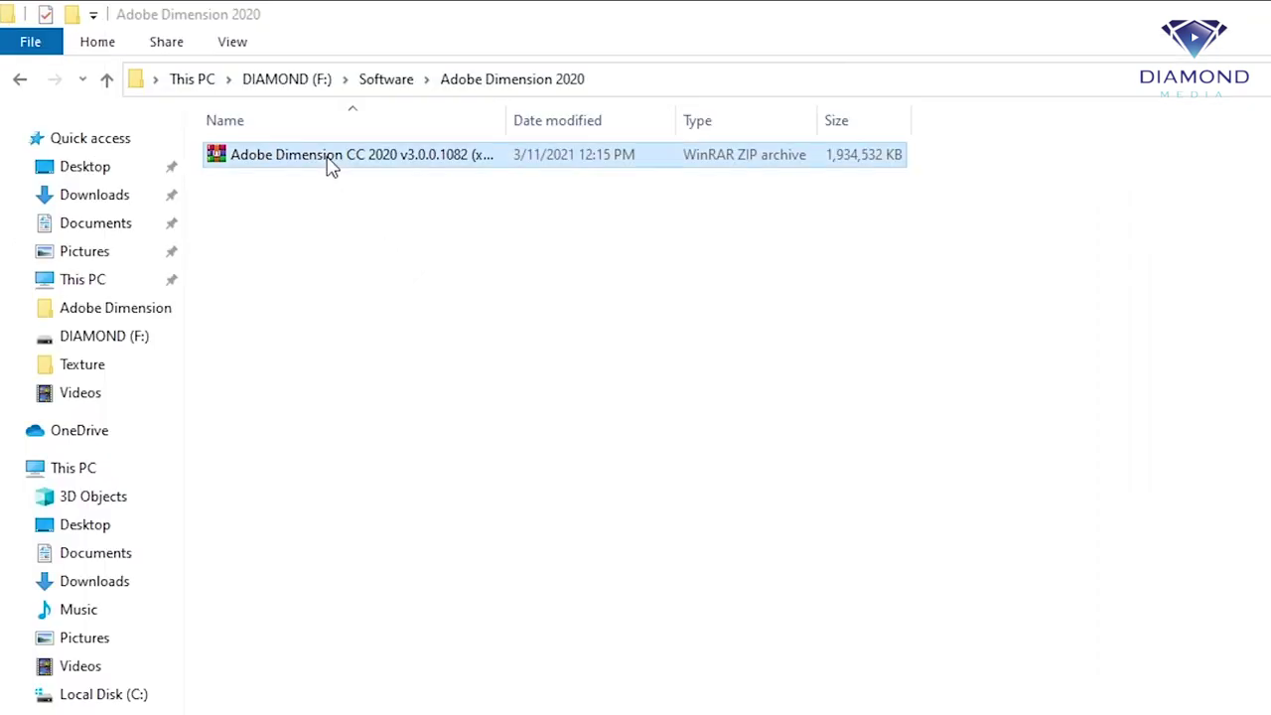
{"action": "right_click", "coordinate": [191, 98]}
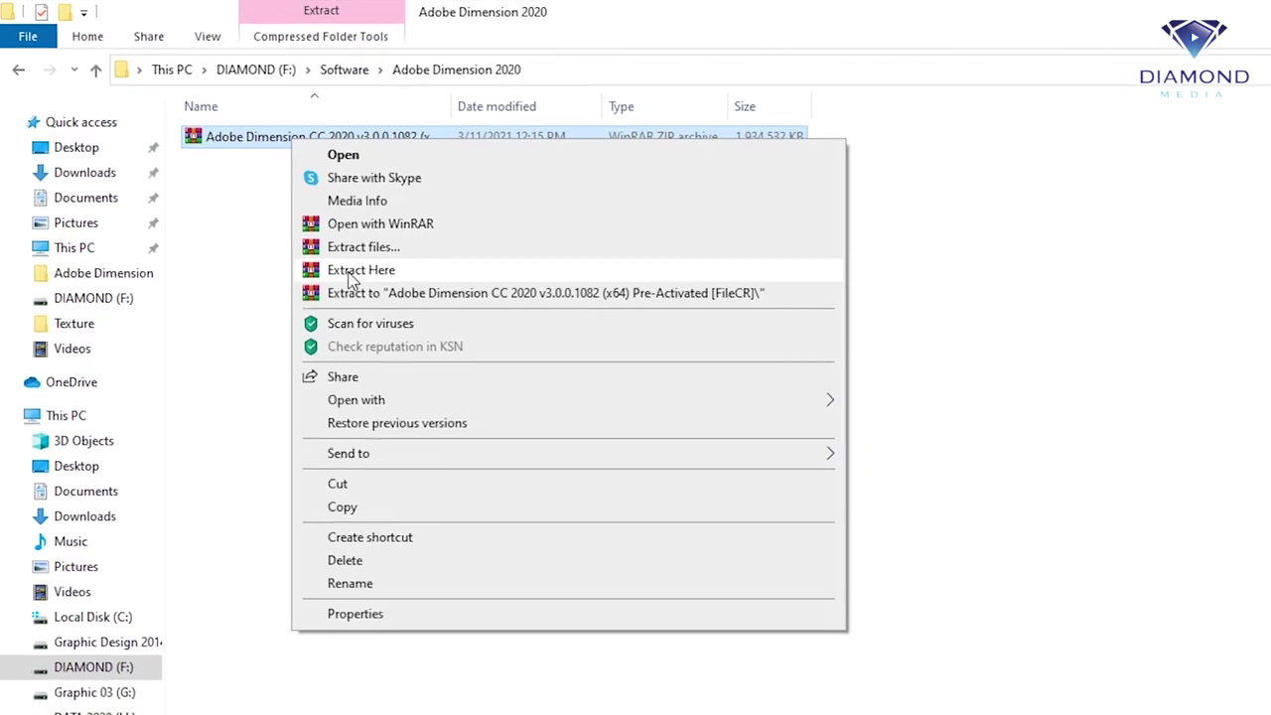
{"action": "left_click", "coordinate": [261, 201]}
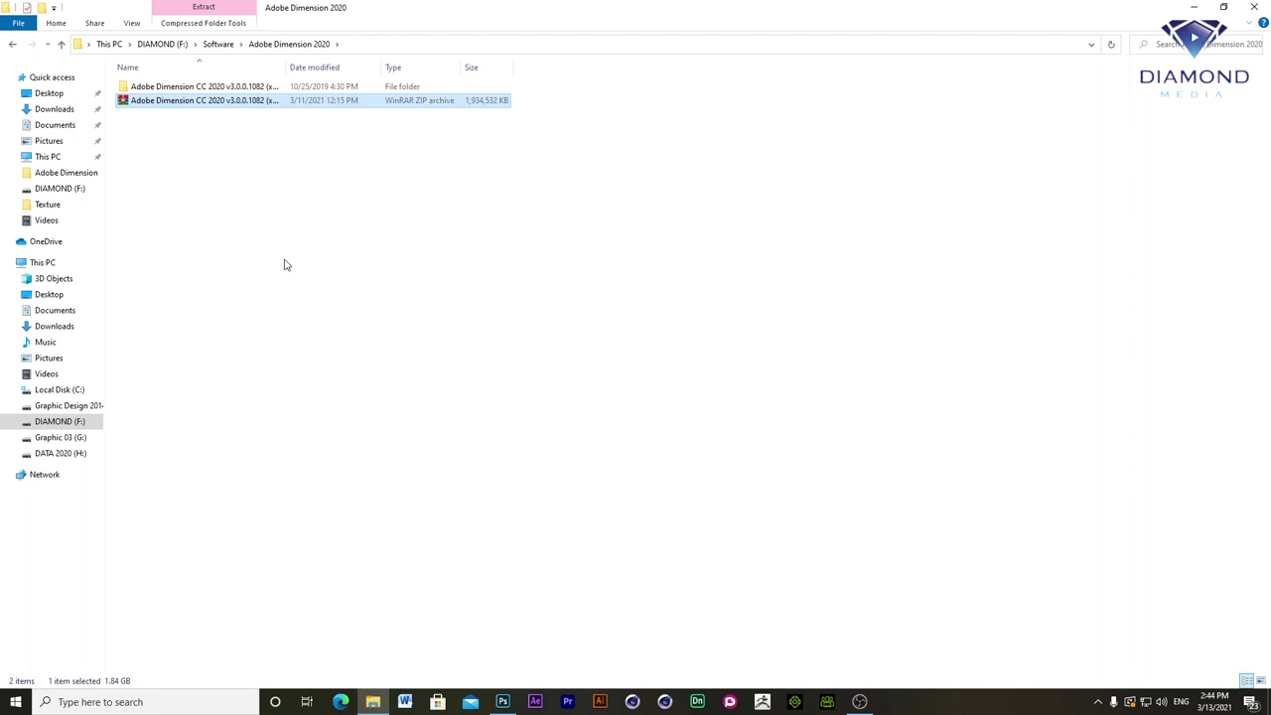
{"action": "double_click", "coordinate": [204, 88]}
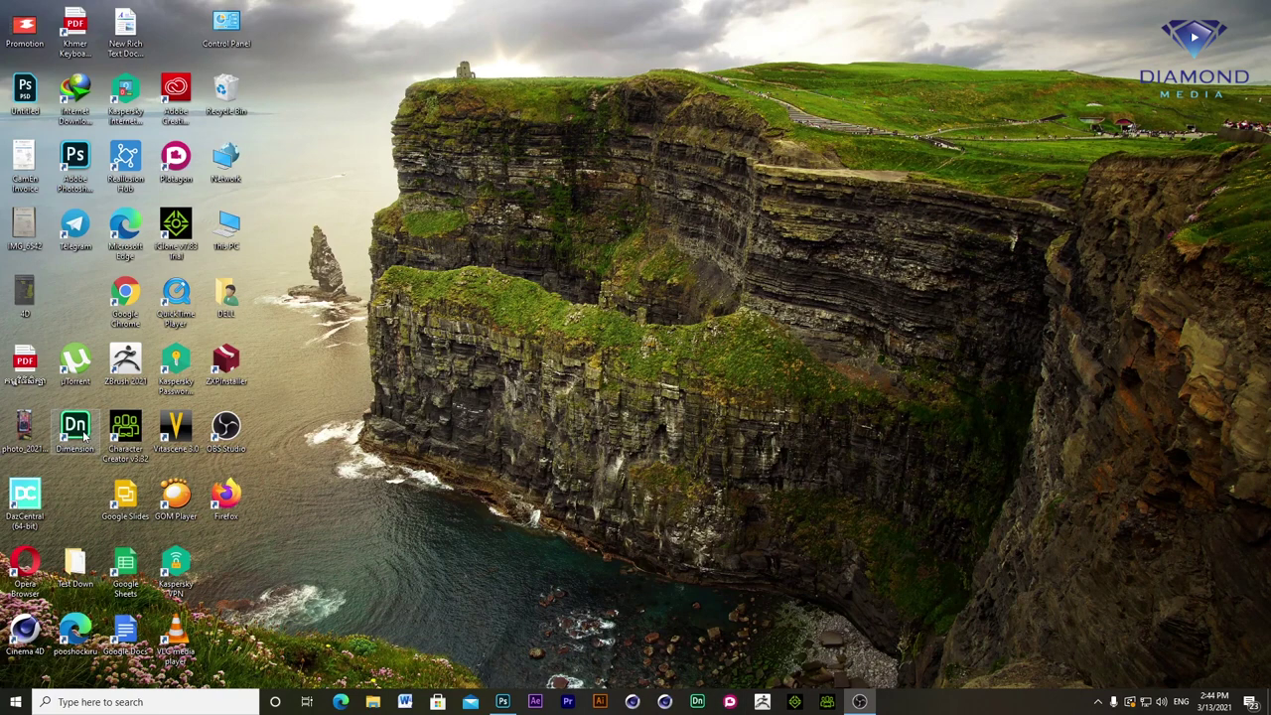
- Launch Adobe Dimension from the Start menu's Recently added list
{"action": "left_click", "coordinate": [16, 701]}
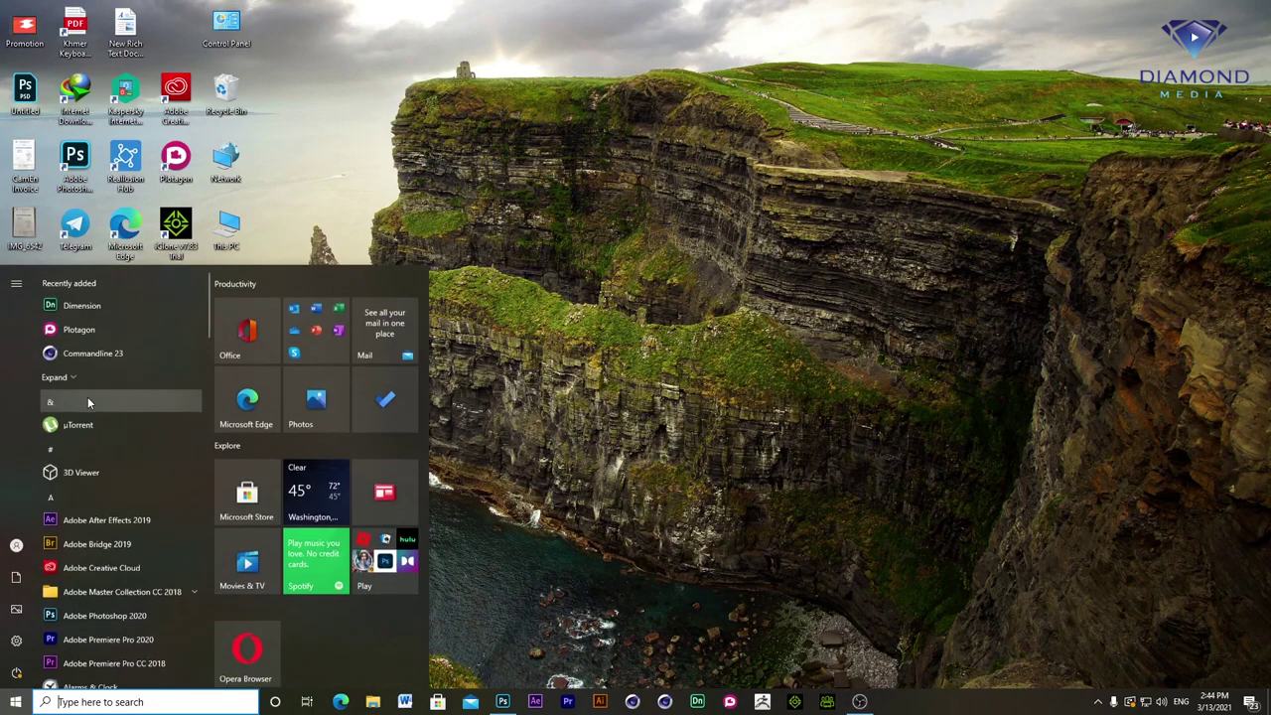
{"action": "left_click", "coordinate": [109, 307]}
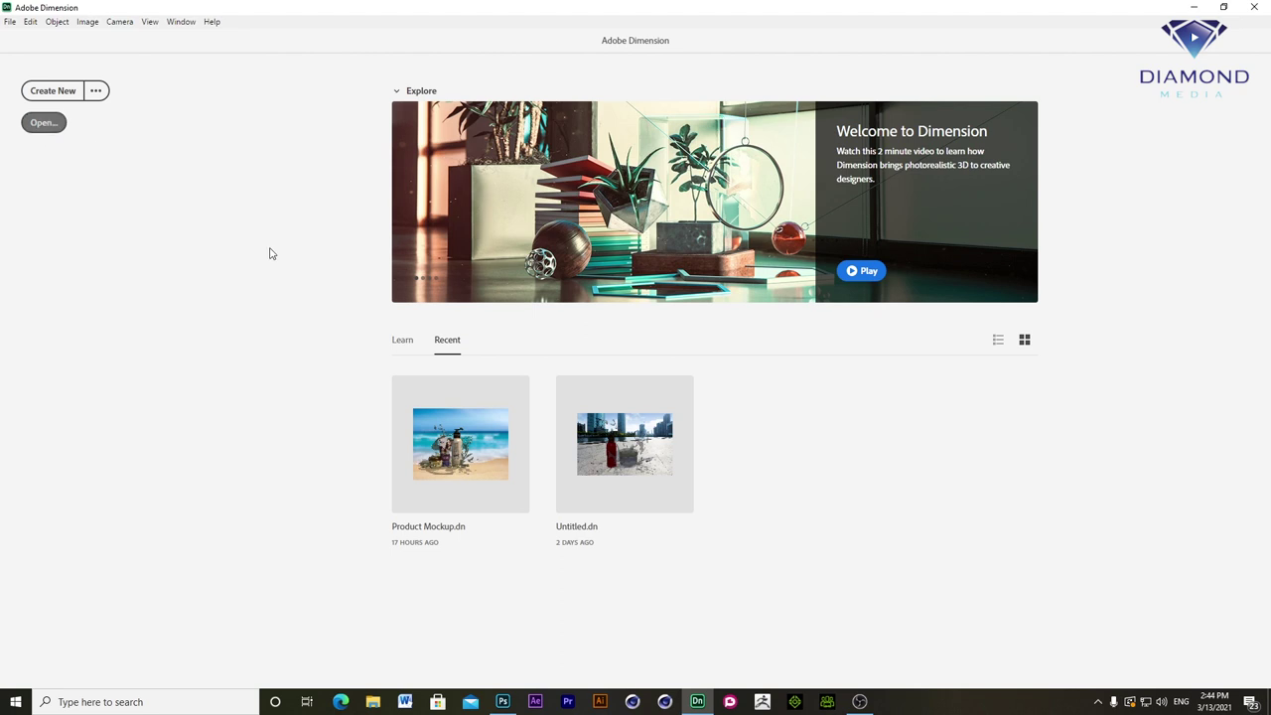
- Create a new blank 1,024 × 768 px Untitled document from the Home screen
{"action": "left_click", "coordinate": [460, 460]}
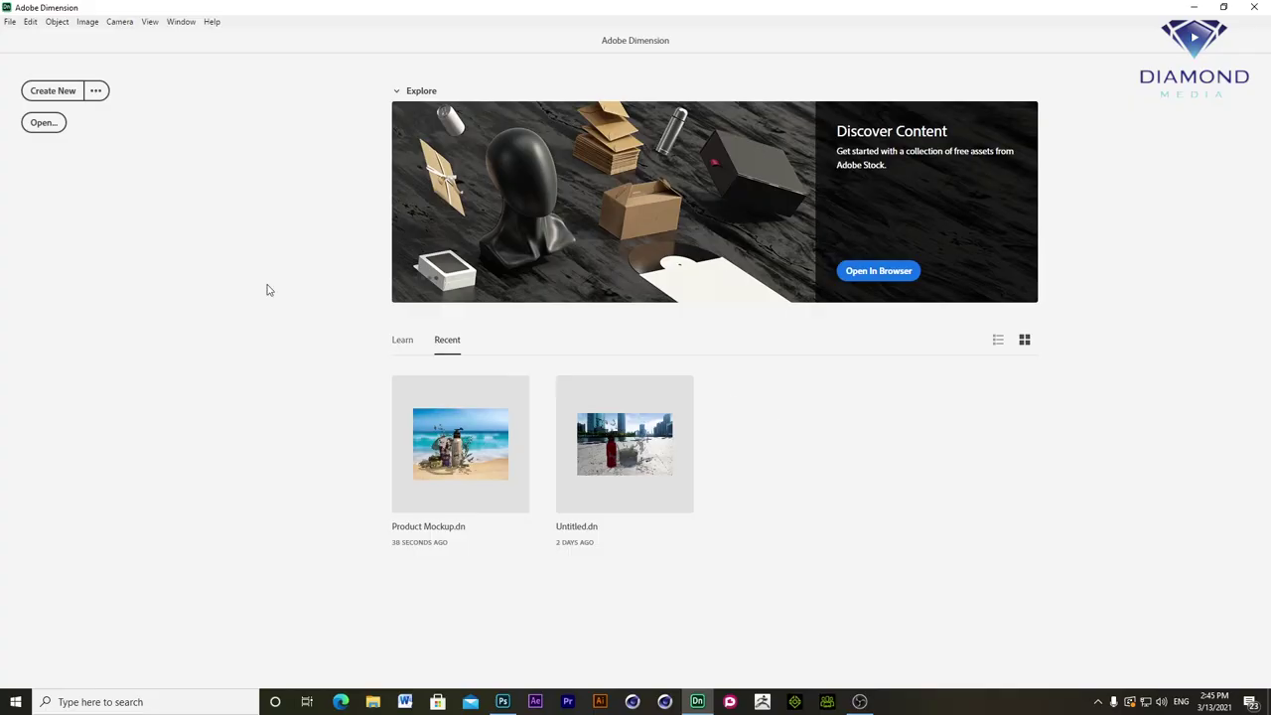
{"action": "left_click", "coordinate": [46, 96]}
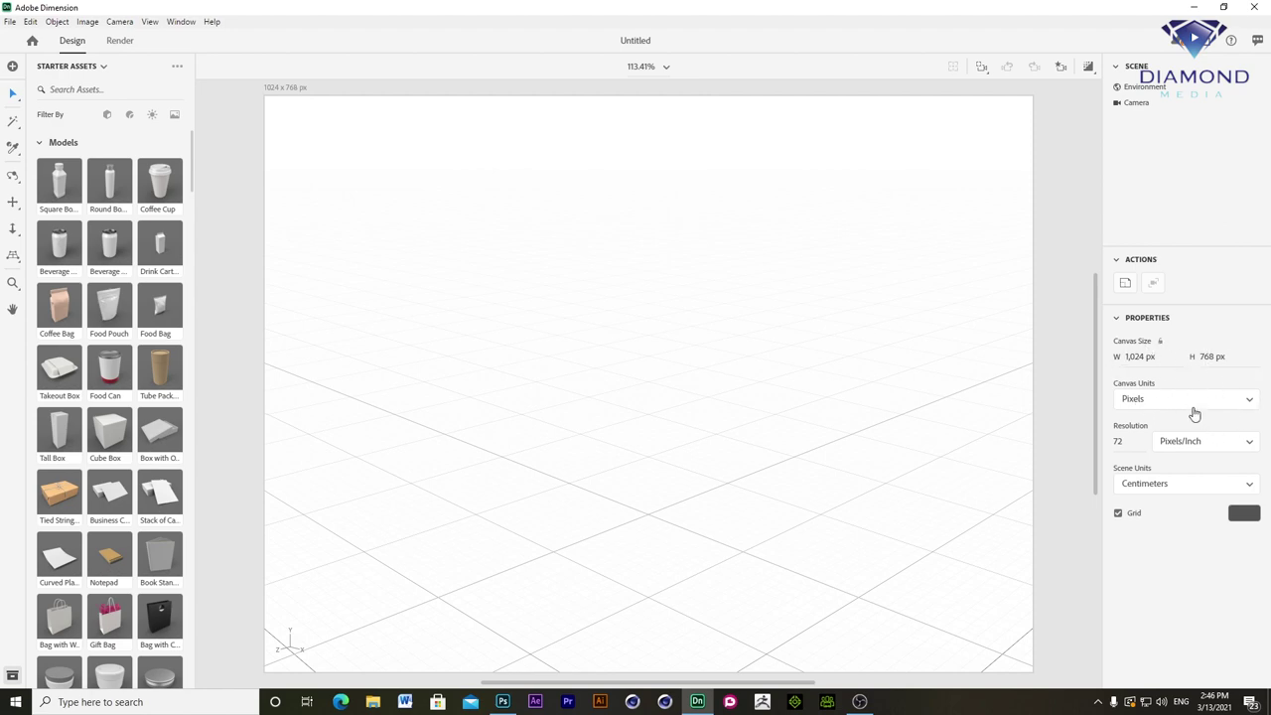
- Set the document resolution to 300 pixels/inch
{"action": "left_click_drag", "start_coordinate": [1133, 441], "coordinate": [1069, 441]}
{"action": "type", "text": "300"}
{"action": "left_click", "coordinate": [1150, 562]}
{"action": "scroll", "coordinate": [134, 305], "scroll_direction": "down", "scroll_amount": 10}
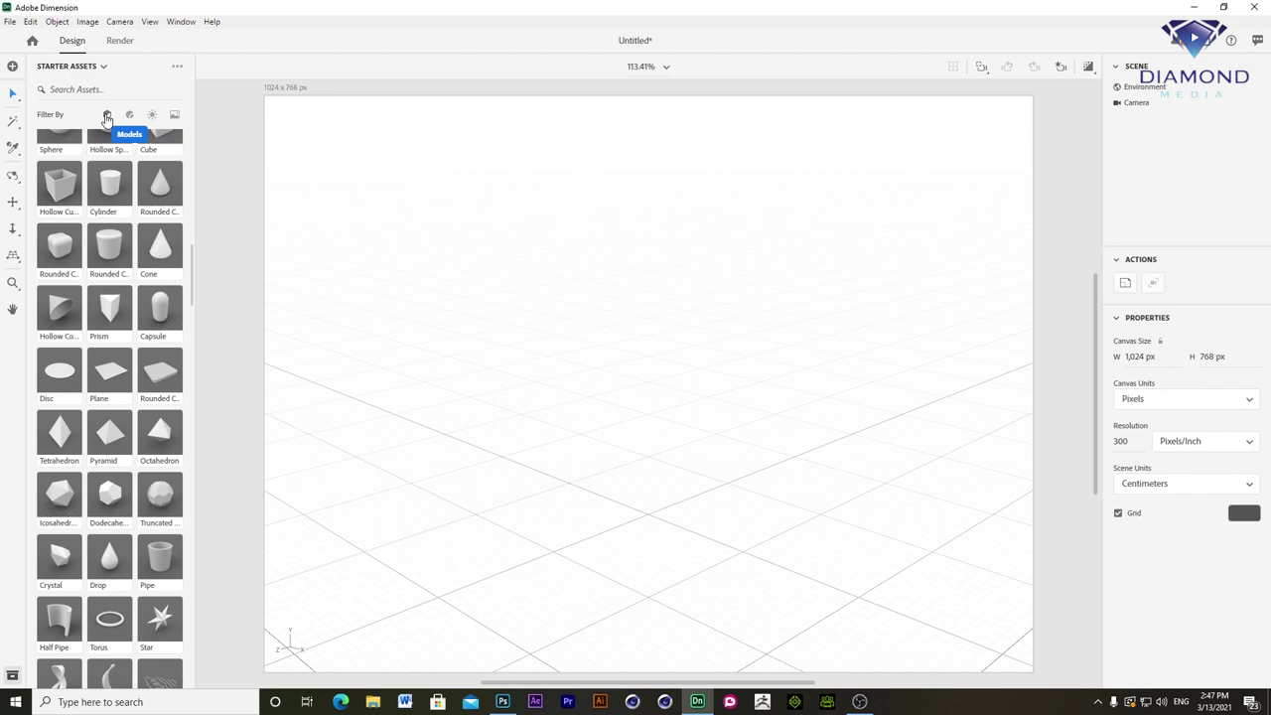
{"action": "scroll", "coordinate": [136, 193], "scroll_direction": "up", "scroll_amount": 5}
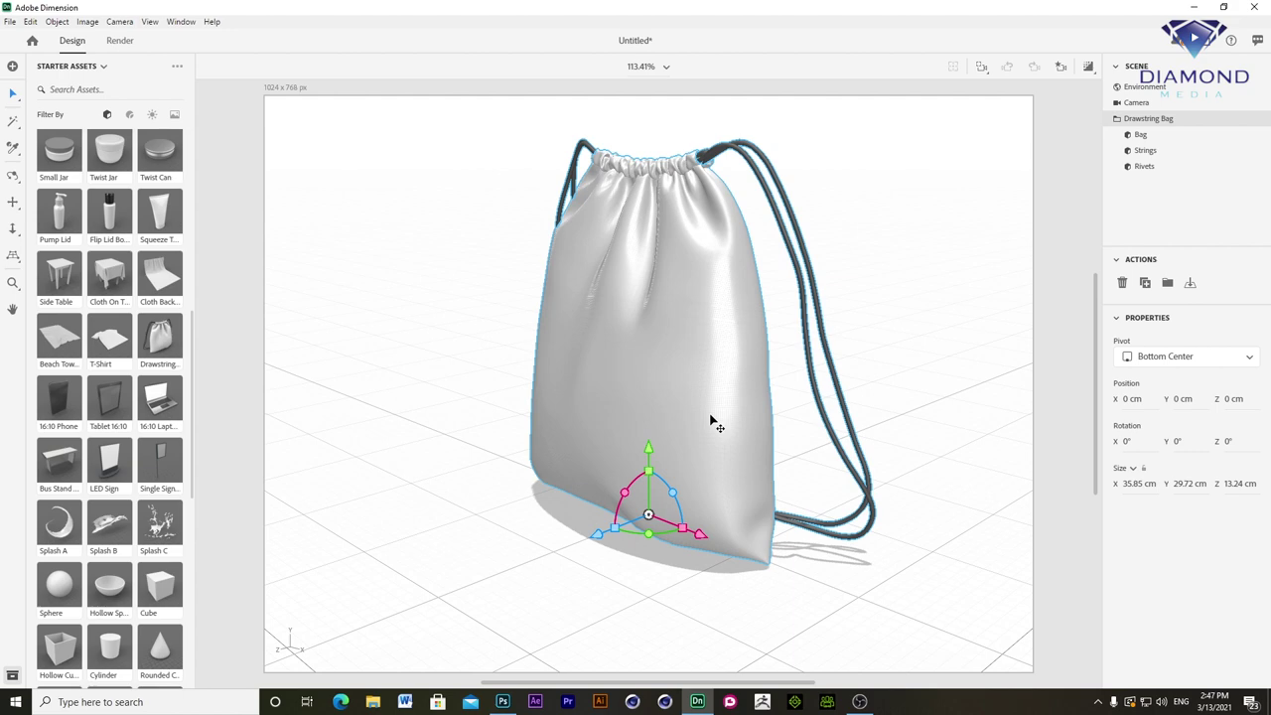
- Delete the drawstring bag and open Adobe Stock's 3D content through Browse Adobe Stock
{"action": "key", "text": "Delete"}
{"action": "scroll", "coordinate": [199, 411], "scroll_direction": "down", "scroll_amount": 2}
{"action": "scroll", "coordinate": [202, 539], "scroll_direction": "down", "scroll_amount": 5}
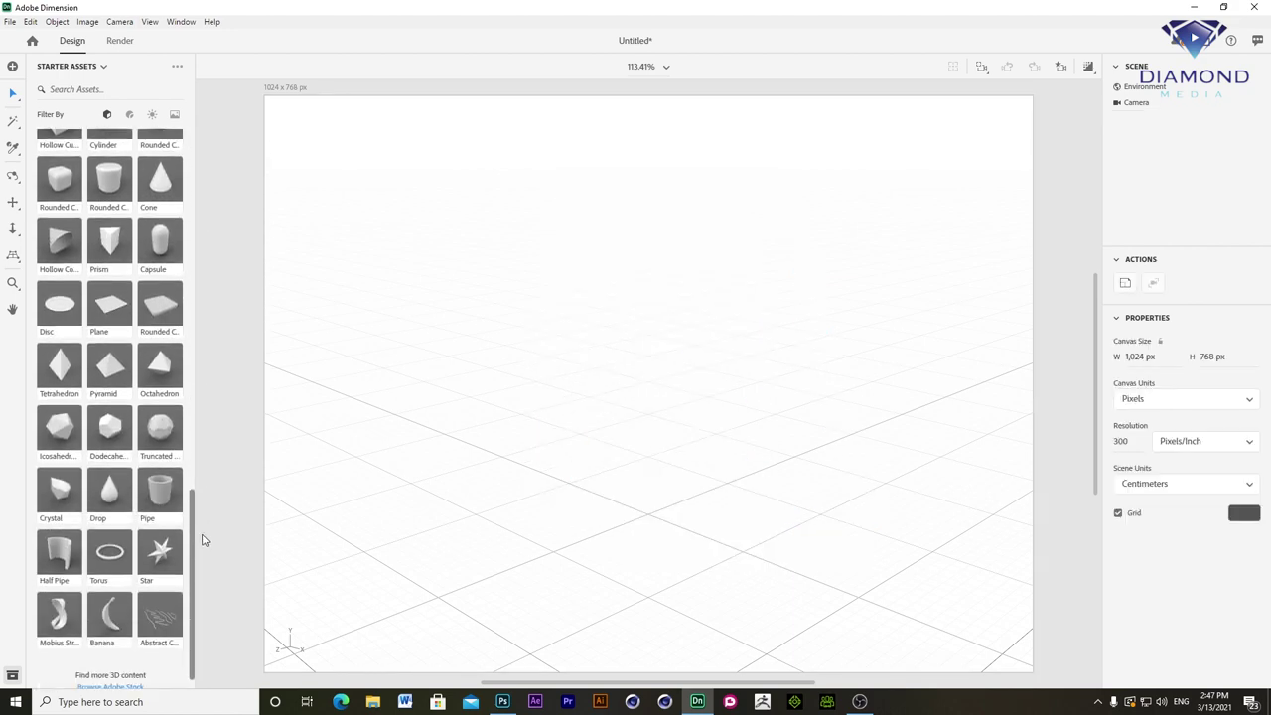
{"action": "scroll", "coordinate": [201, 539], "scroll_direction": "down", "scroll_amount": 1}
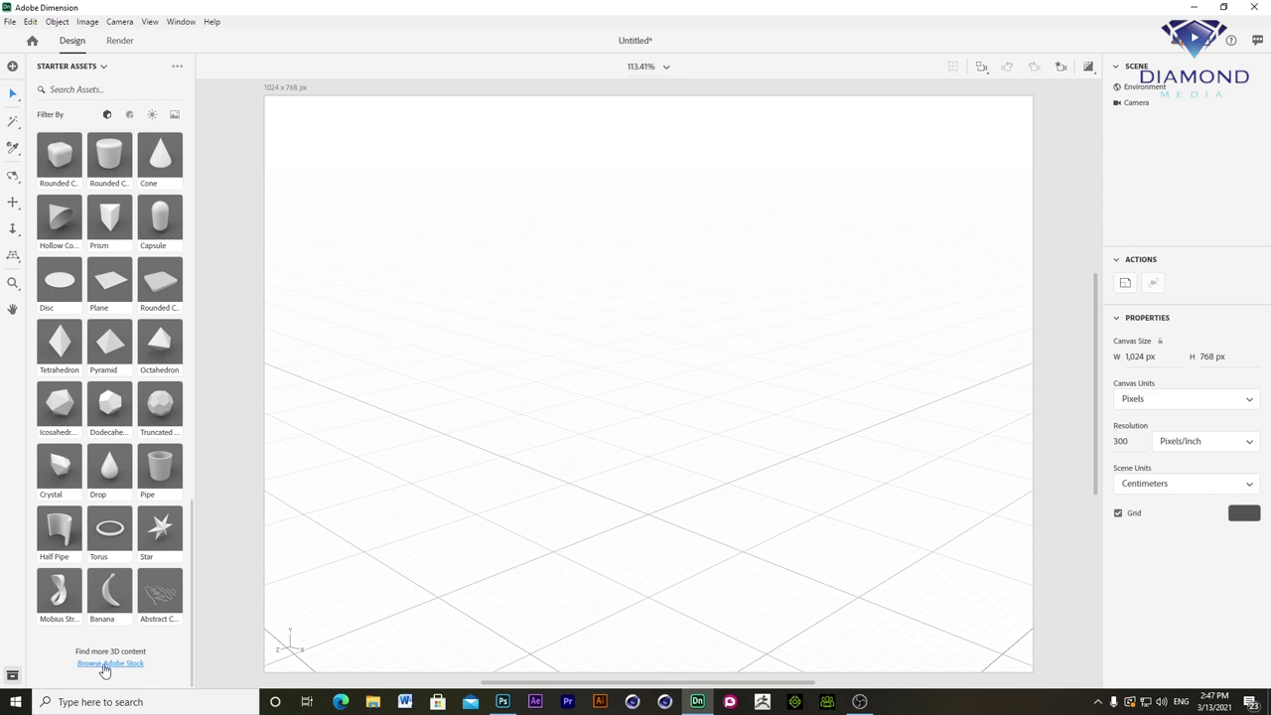
{"action": "left_click", "coordinate": [110, 665]}
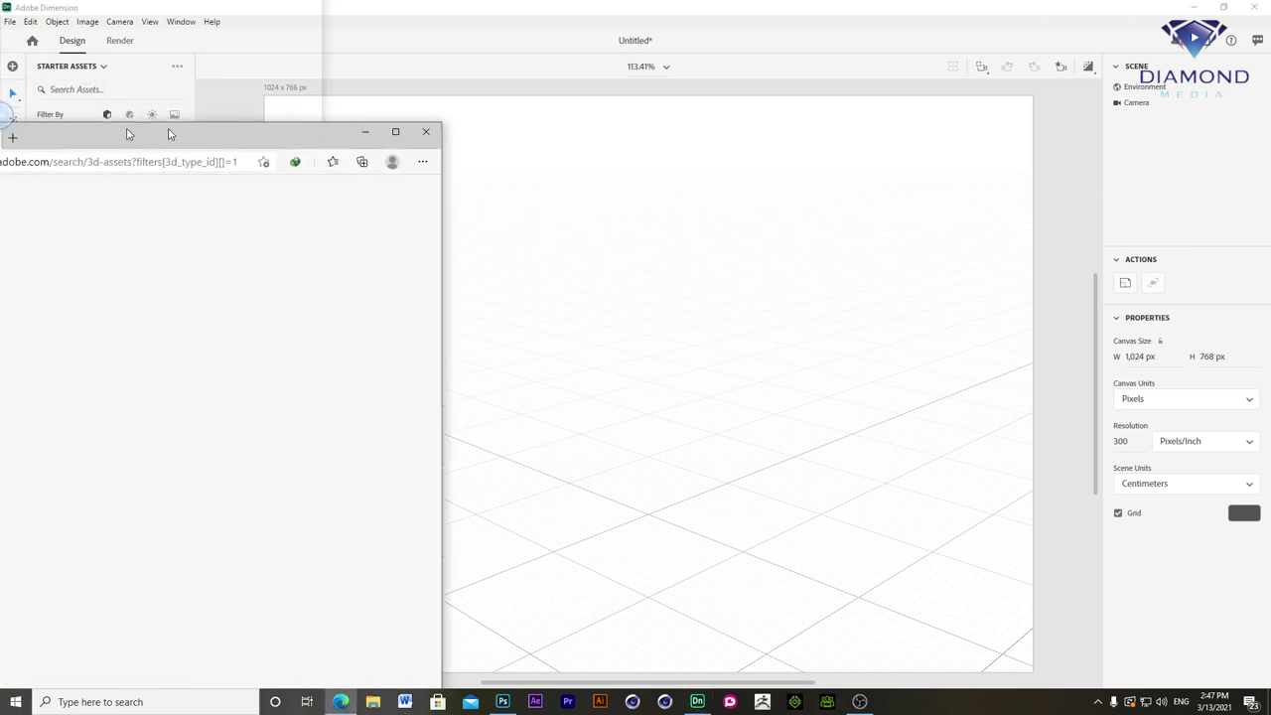
- Maximize the Edge window and scroll through the 15,373 Adobe Stock 3D model results and back up
{"action": "left_click_drag", "start_coordinate": [170, 130], "coordinate": [666, 142]}
{"action": "left_click", "coordinate": [827, 140]}
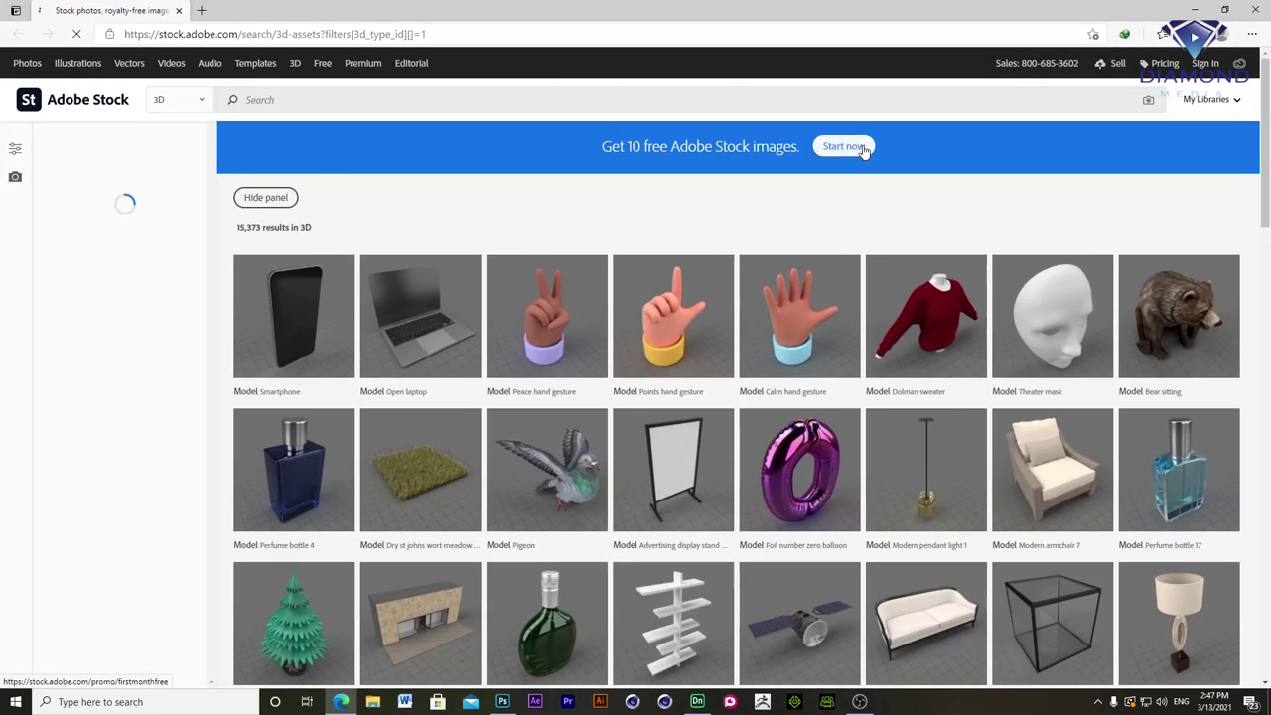
{"action": "scroll", "coordinate": [851, 266], "scroll_direction": "down", "scroll_amount": 3}
{"action": "scroll", "coordinate": [851, 265], "scroll_direction": "down", "scroll_amount": 2}
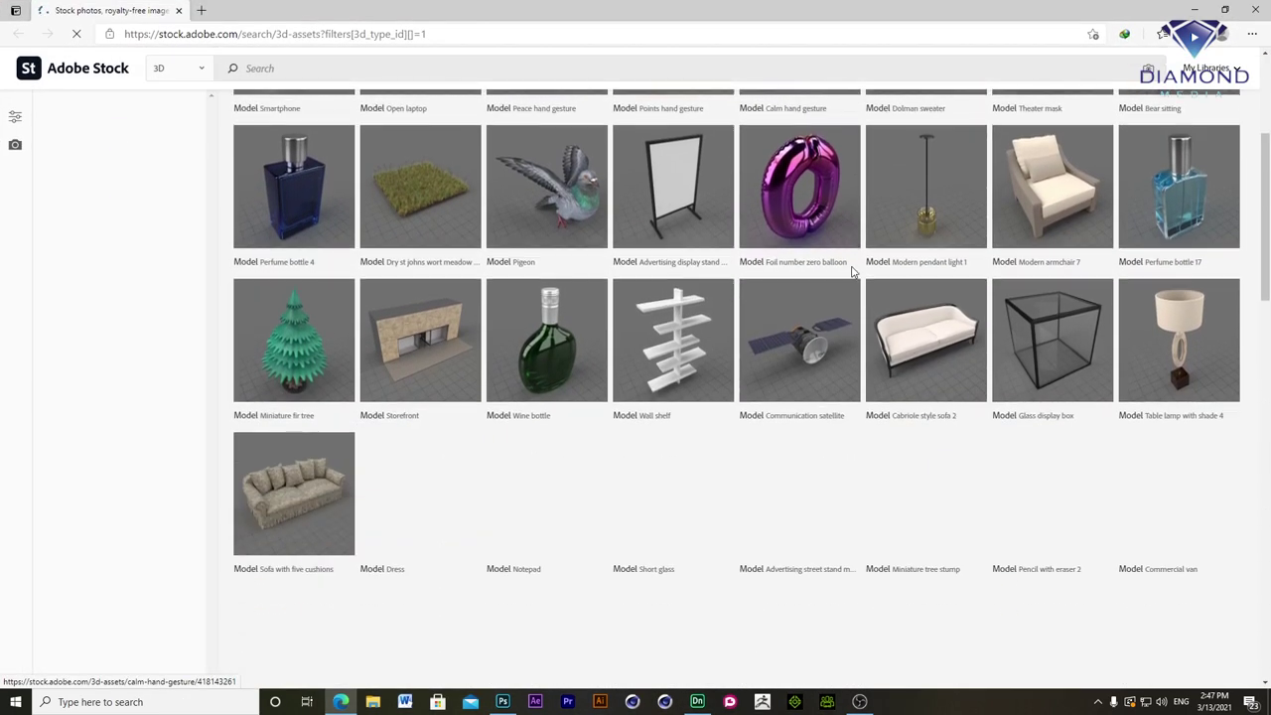
{"action": "scroll", "coordinate": [851, 265], "scroll_direction": "down", "scroll_amount": 2}
{"action": "mouse_move", "coordinate": [548, 298]}
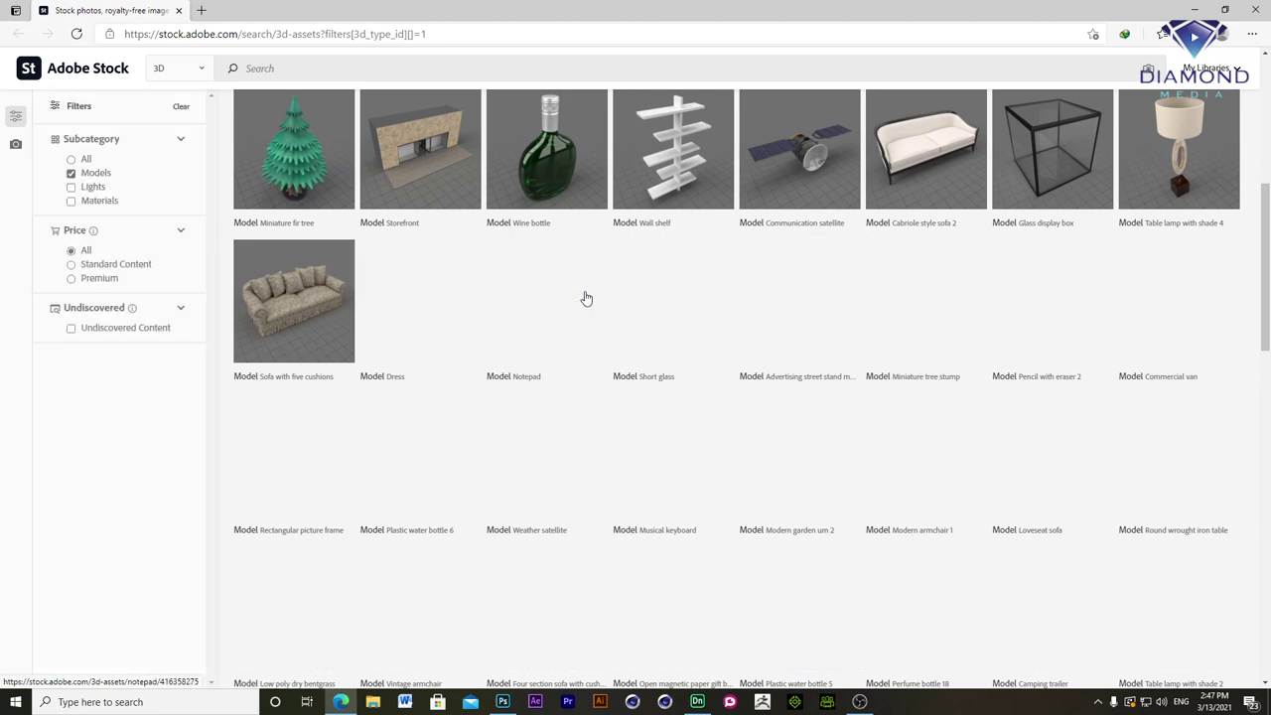
{"action": "scroll", "coordinate": [586, 298], "scroll_direction": "down", "scroll_amount": 3}
{"action": "scroll", "coordinate": [585, 298], "scroll_direction": "down", "scroll_amount": 3}
{"action": "scroll", "coordinate": [584, 298], "scroll_direction": "down", "scroll_amount": 3}
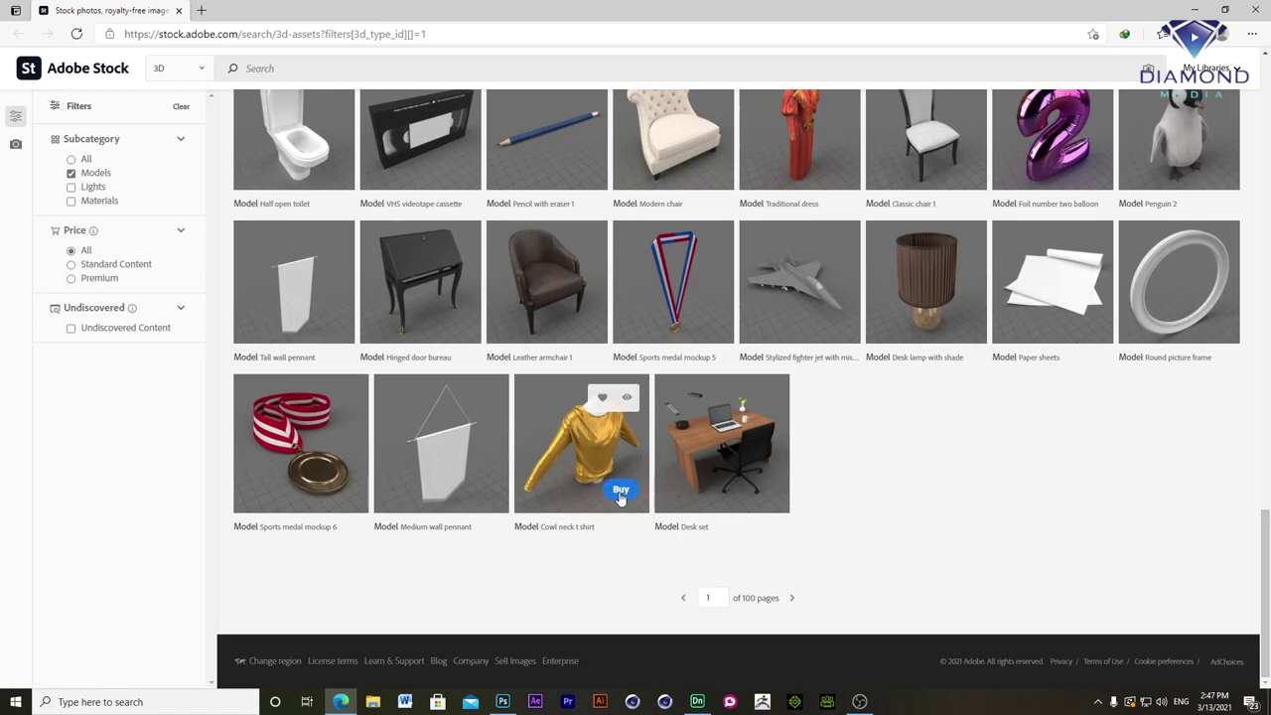
{"action": "scroll", "coordinate": [1033, 248], "scroll_direction": "up", "scroll_amount": 2}
{"action": "scroll", "coordinate": [1032, 240], "scroll_direction": "up", "scroll_amount": 5}
{"action": "scroll", "coordinate": [1033, 245], "scroll_direction": "up", "scroll_amount": 3}
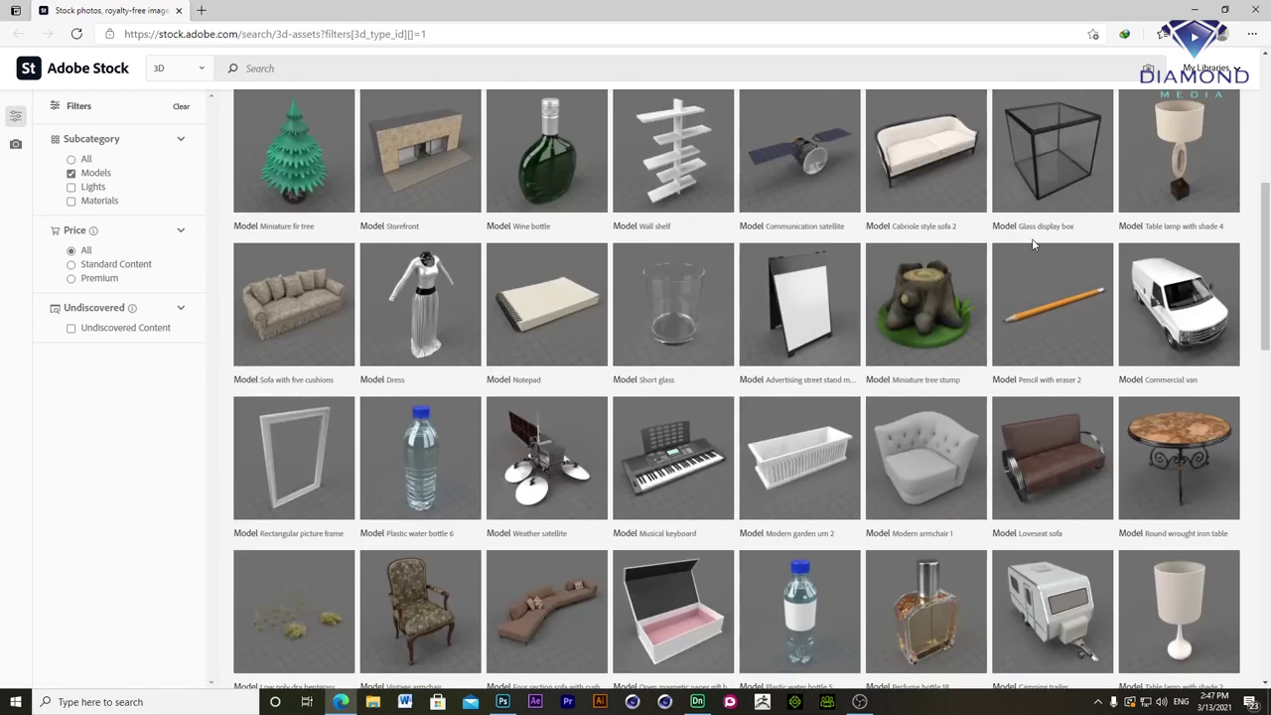
{"action": "scroll", "coordinate": [1033, 244], "scroll_direction": "up", "scroll_amount": 5}
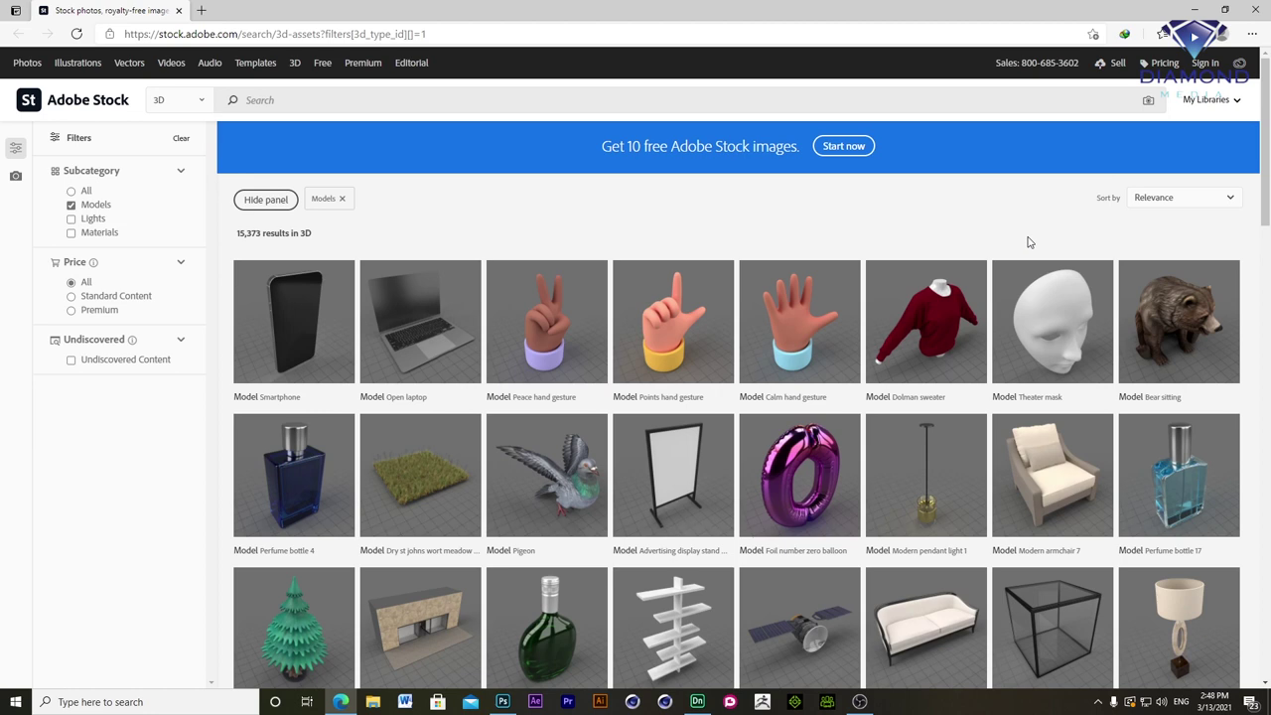
- Run a web search for 'google' from the Edge address bar
{"action": "left_click", "coordinate": [754, 32]}
{"action": "type", "text": "g"}
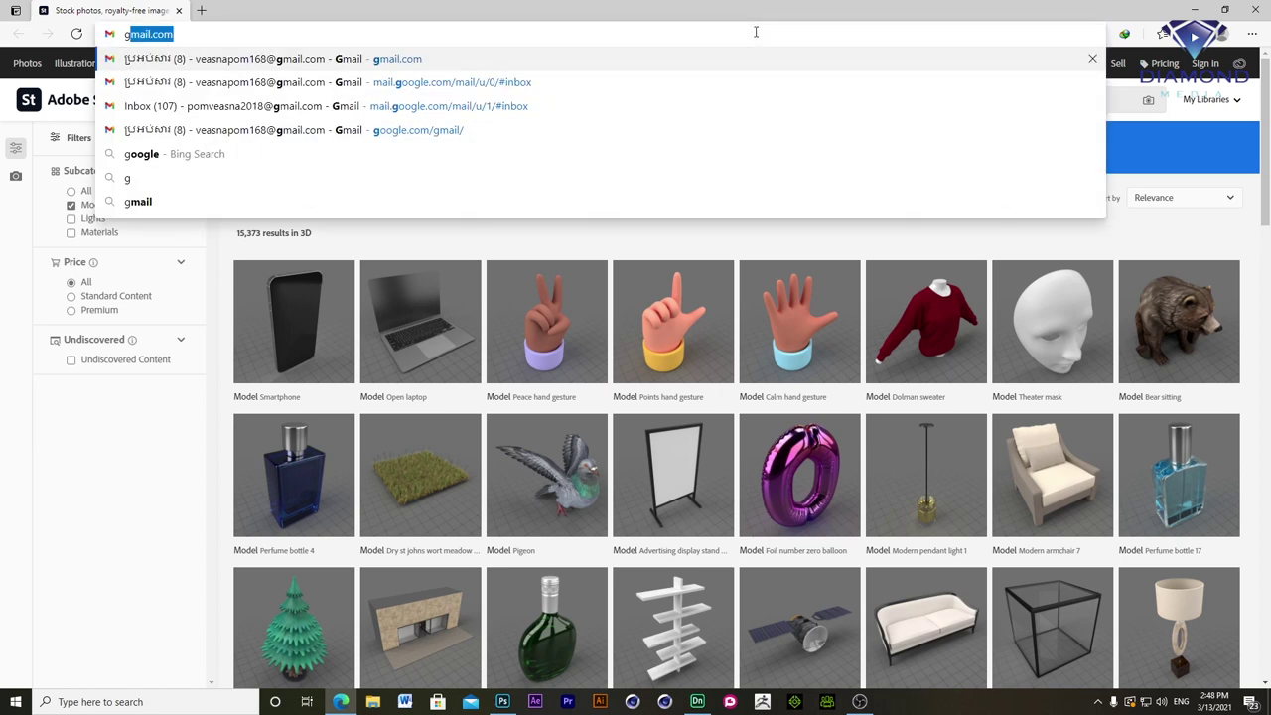
{"action": "type", "text": "o"}
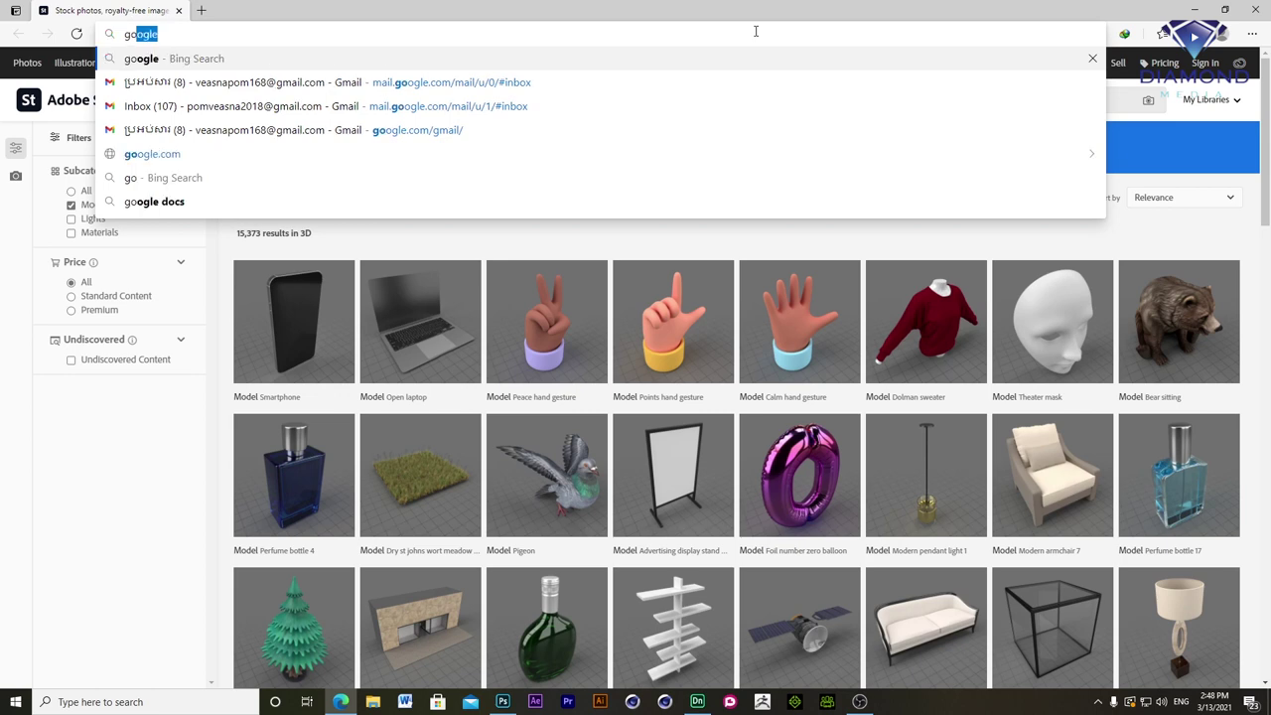
{"action": "key", "text": "Return"}
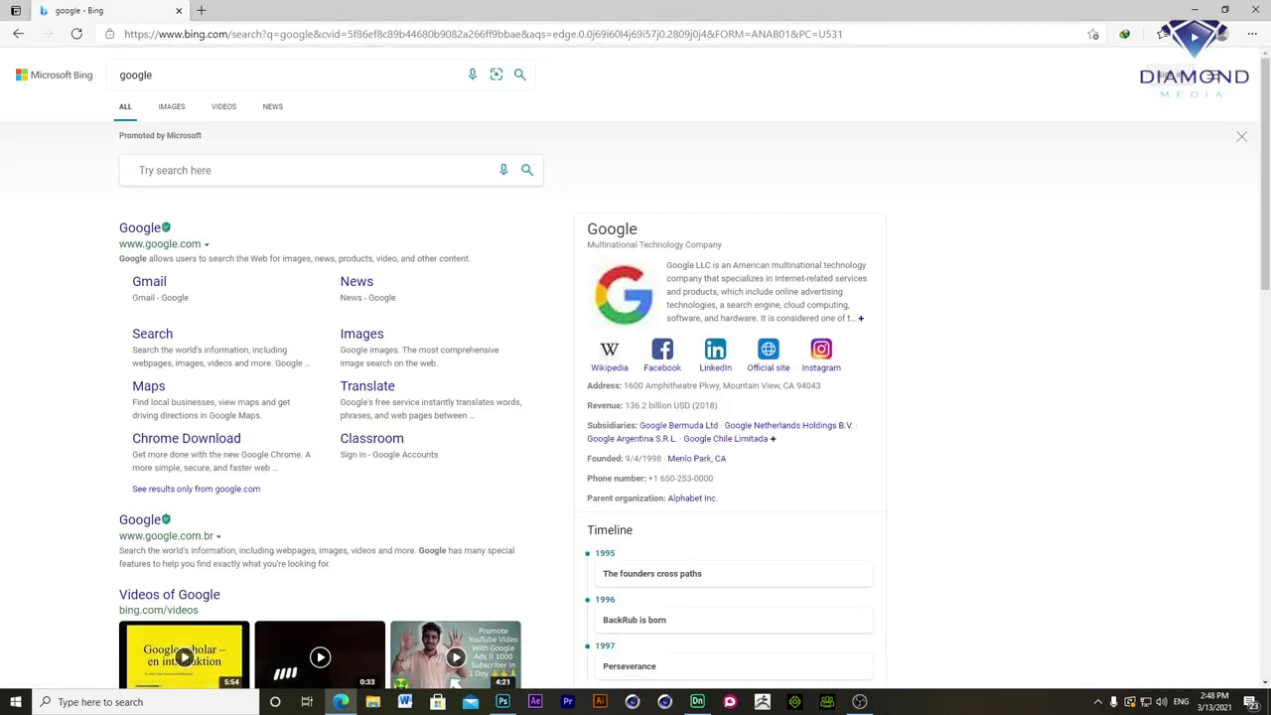
- Search Bing for '3D model free download' and open the TurboSquid free models result in a new tab
{"action": "type", "text": "3D model free"}
{"action": "type", "text": "download"}
{"action": "key", "text": "Return"}
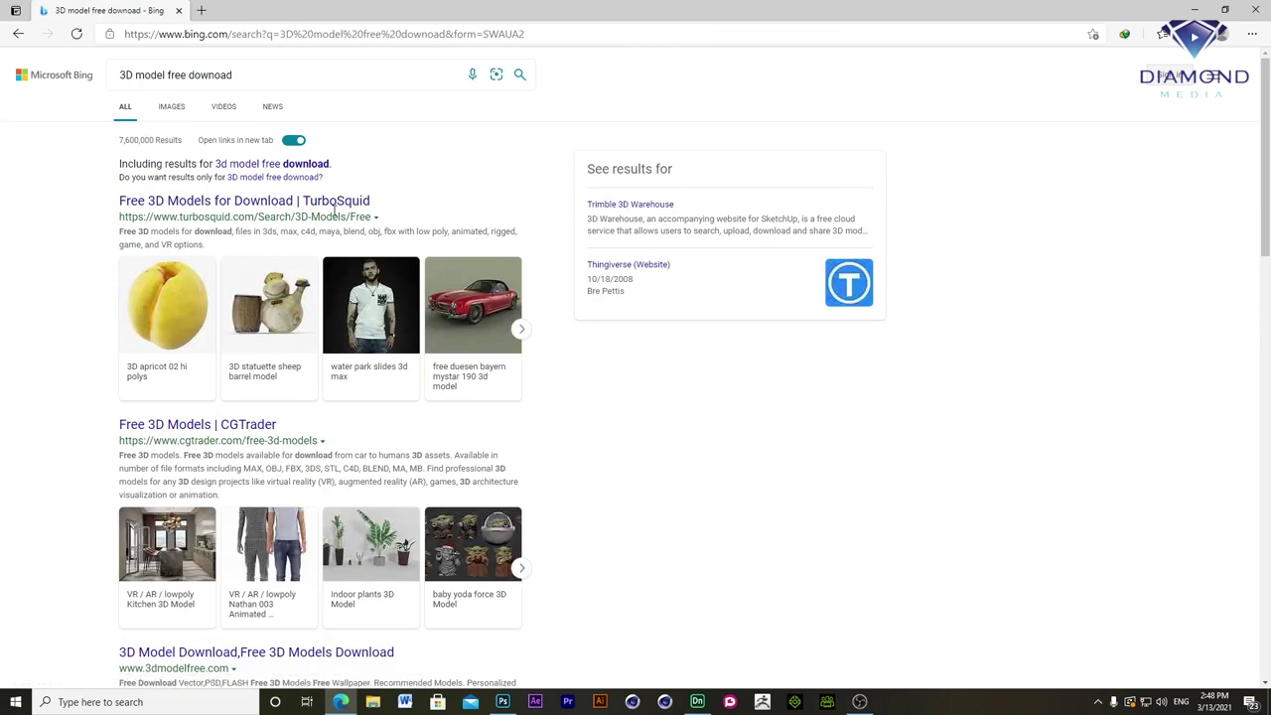
{"action": "left_click", "coordinate": [159, 203]}
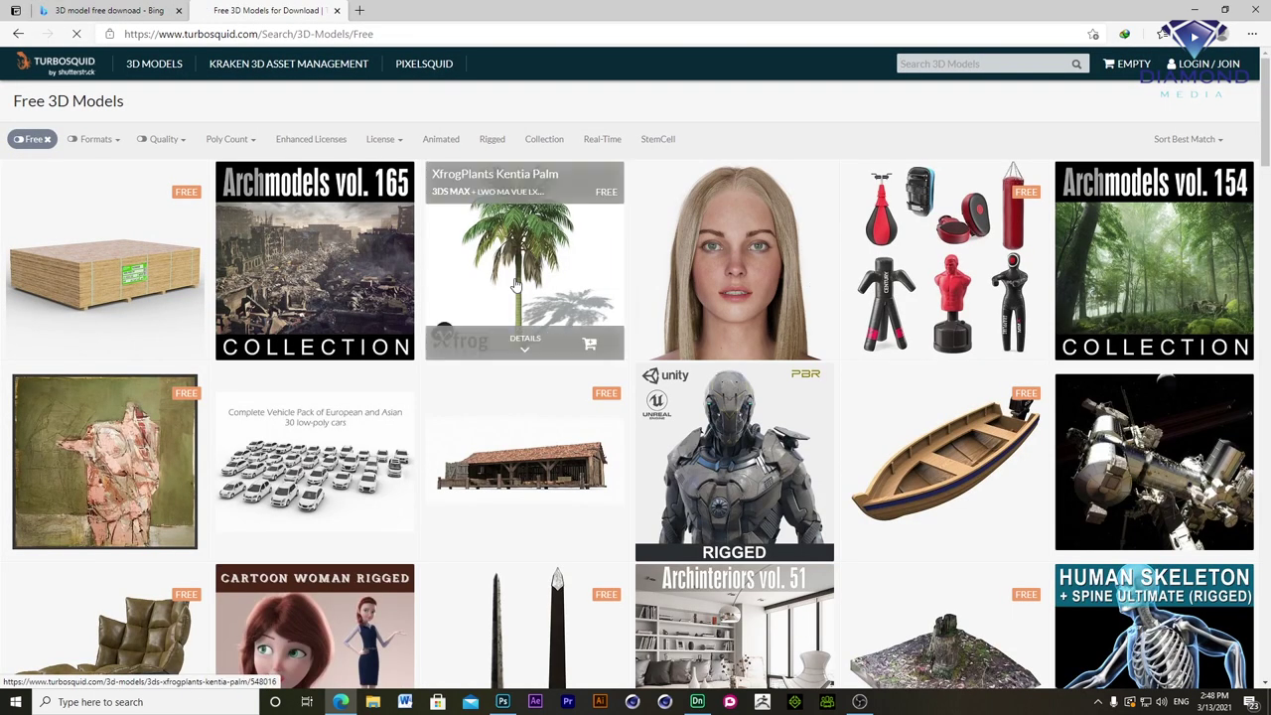
{"action": "mouse_move", "coordinate": [734, 260]}
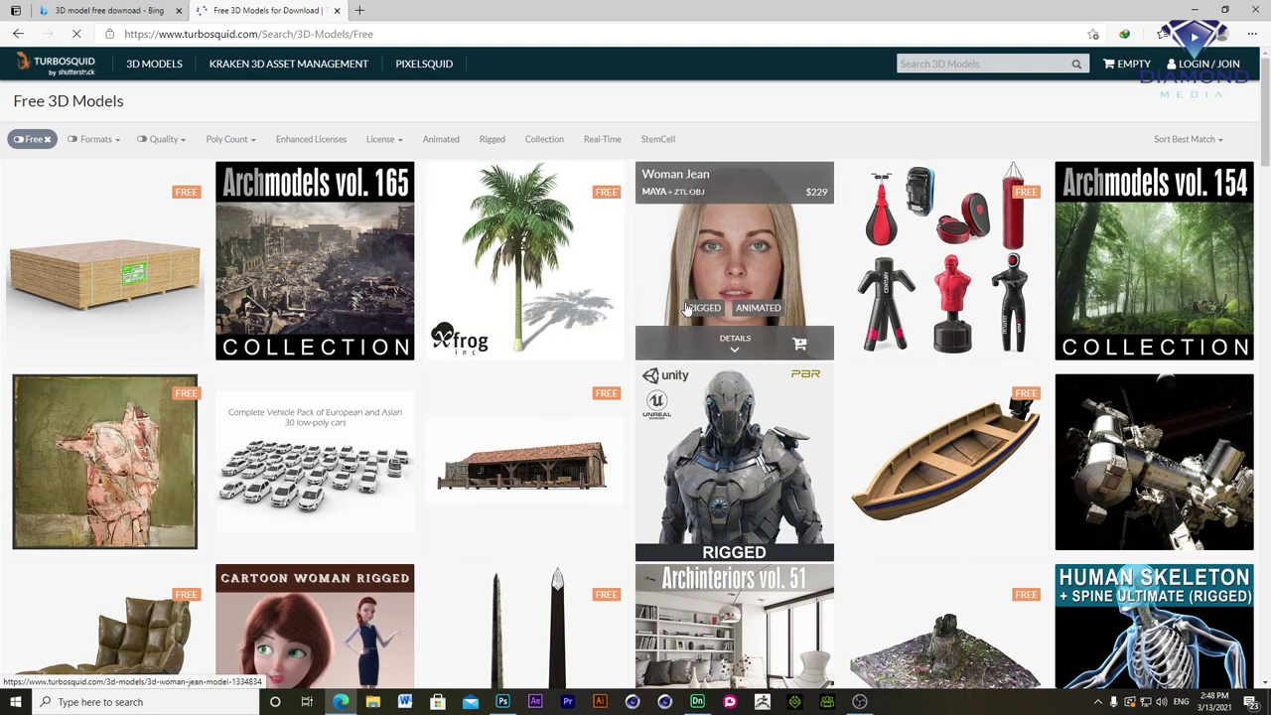
- Scroll through the TurboSquid free models grid to the Single Bed model
{"action": "scroll", "coordinate": [685, 308], "scroll_direction": "down", "scroll_amount": 5}
{"action": "scroll", "coordinate": [683, 306], "scroll_direction": "down", "scroll_amount": 4}
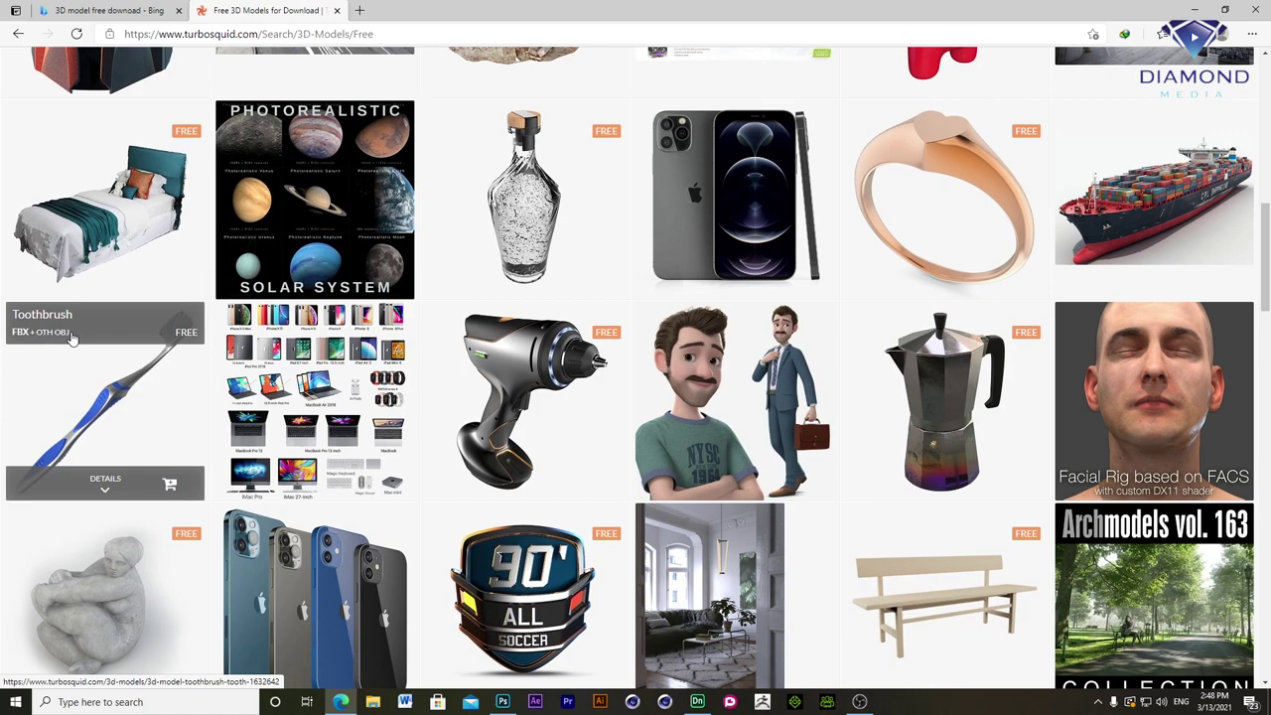
{"action": "scroll", "coordinate": [72, 339], "scroll_direction": "down", "scroll_amount": 3}
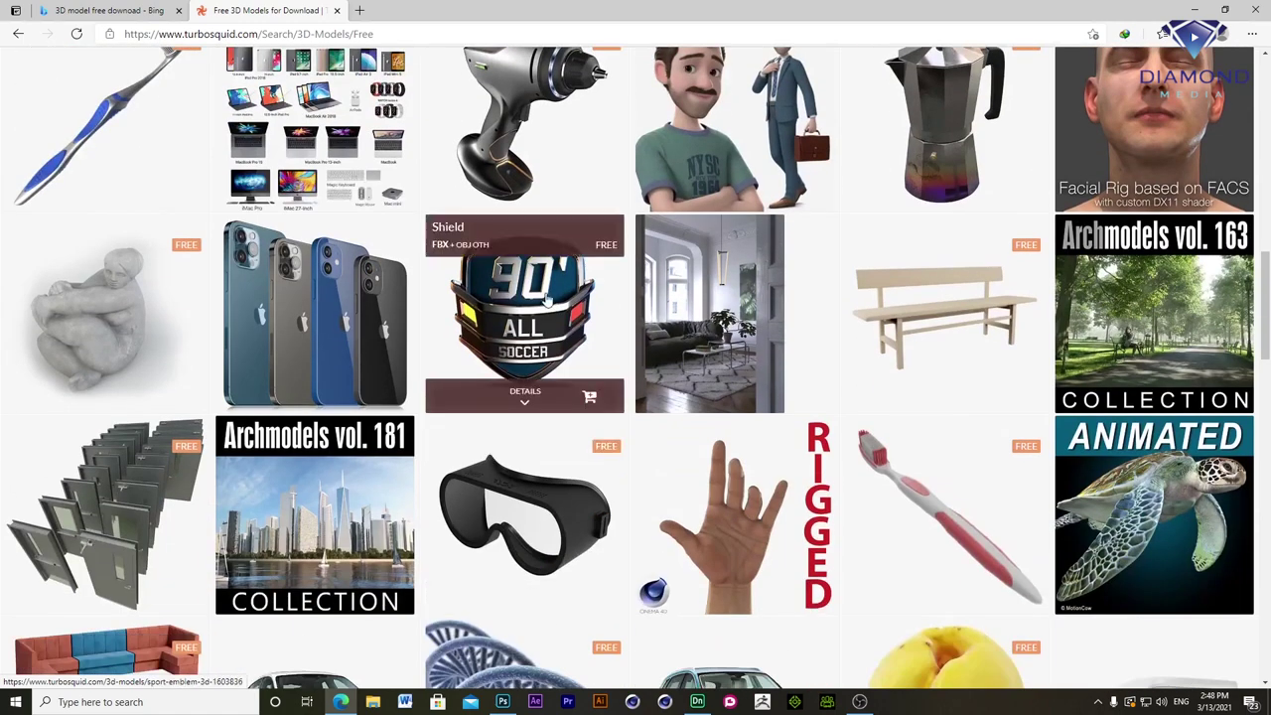
{"action": "scroll", "coordinate": [605, 288], "scroll_direction": "down", "scroll_amount": 3}
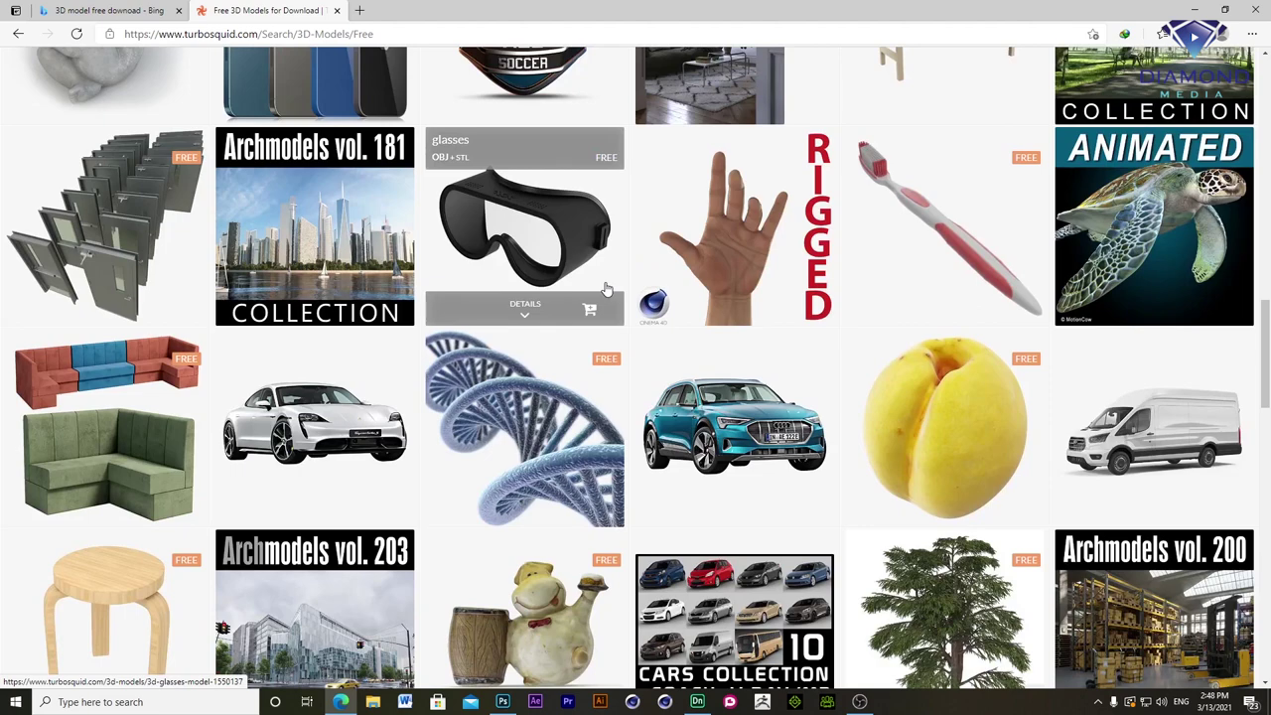
{"action": "scroll", "coordinate": [605, 288], "scroll_direction": "down", "scroll_amount": 2}
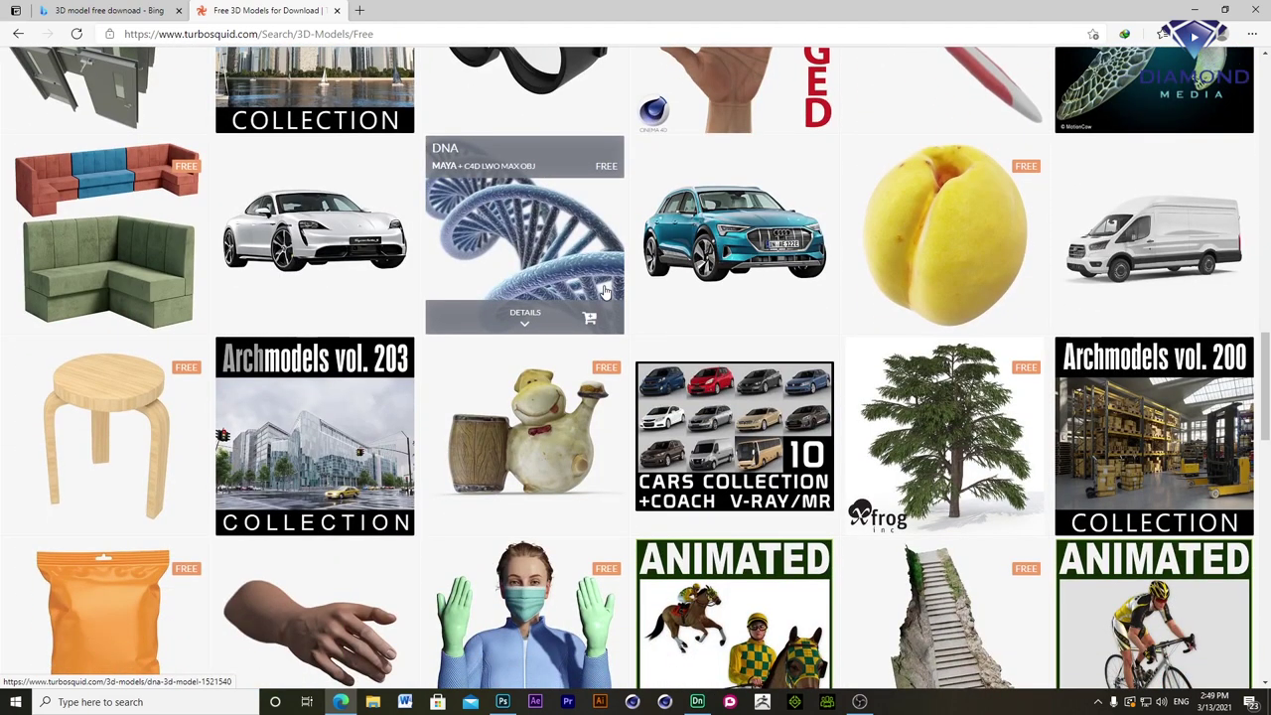
{"action": "scroll", "coordinate": [285, 270], "scroll_direction": "up", "scroll_amount": 5}
{"action": "scroll", "coordinate": [285, 270], "scroll_direction": "up", "scroll_amount": 5}
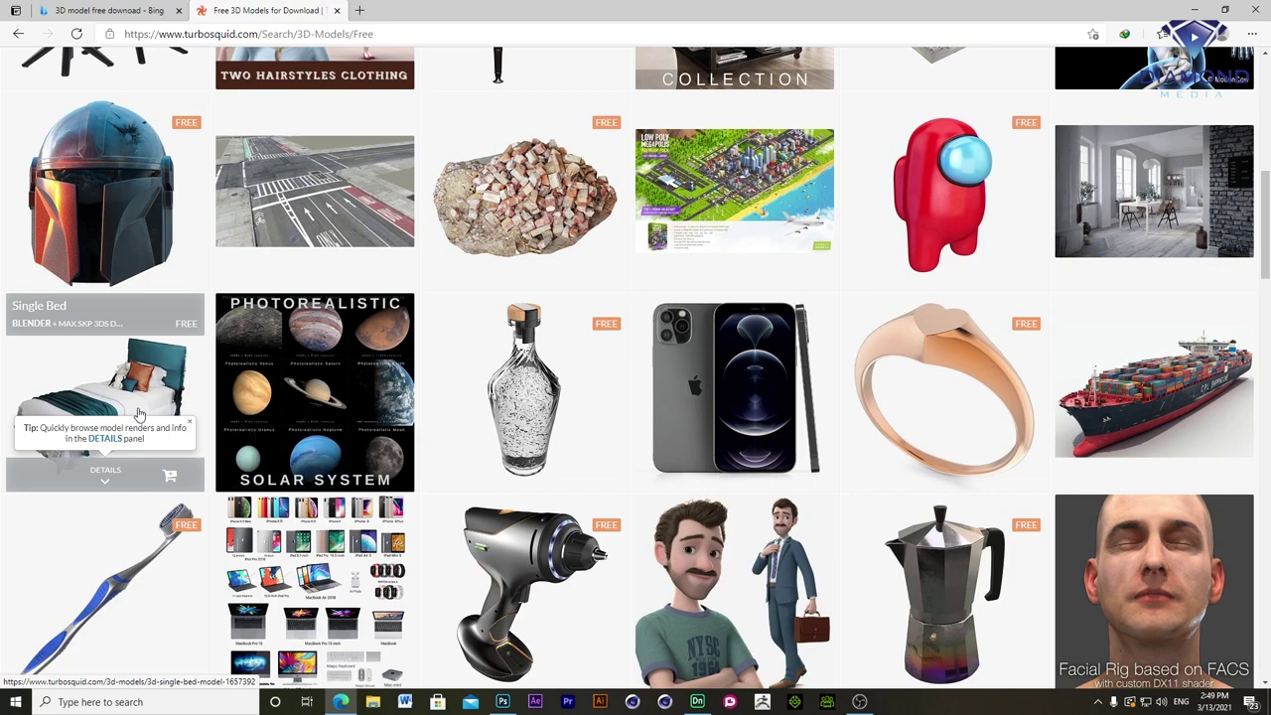
- Try downloading the free Single Bed model, then close the login tab and return to Dimension
{"action": "left_click", "coordinate": [185, 417]}
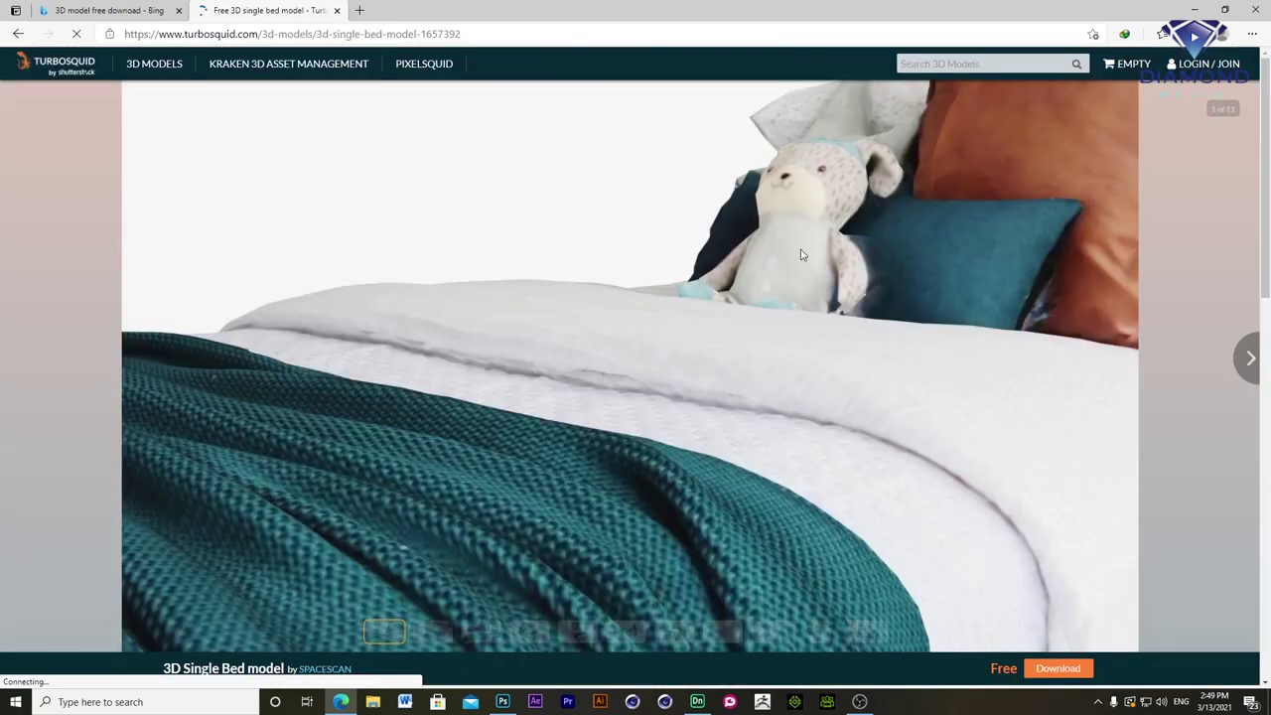
{"action": "scroll", "coordinate": [945, 274], "scroll_direction": "down", "scroll_amount": 4}
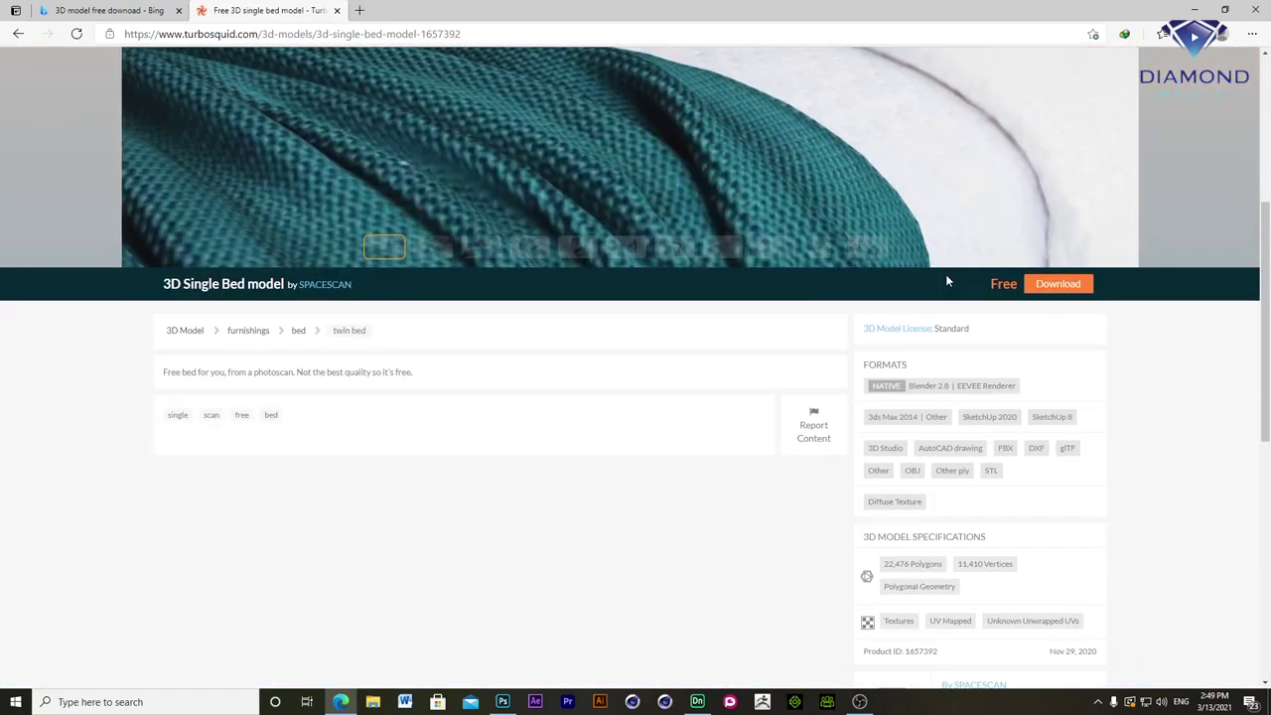
{"action": "left_click", "coordinate": [1055, 287]}
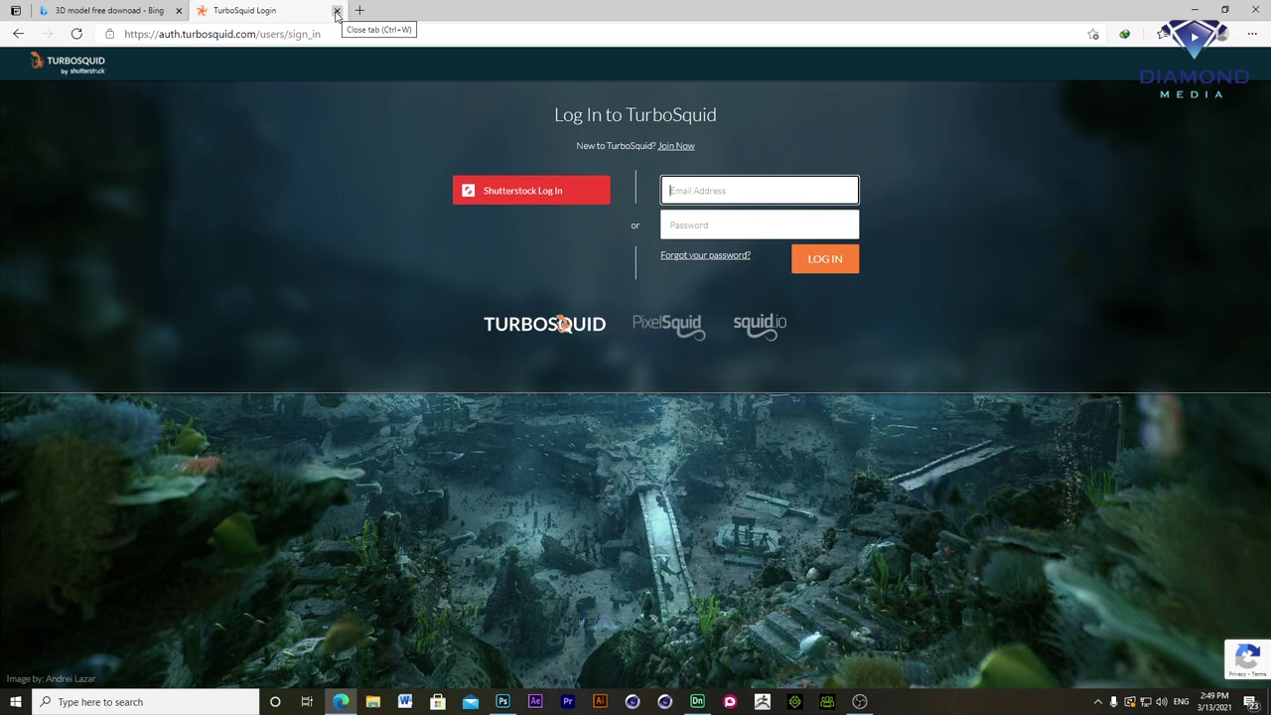
{"action": "left_click", "coordinate": [337, 12]}
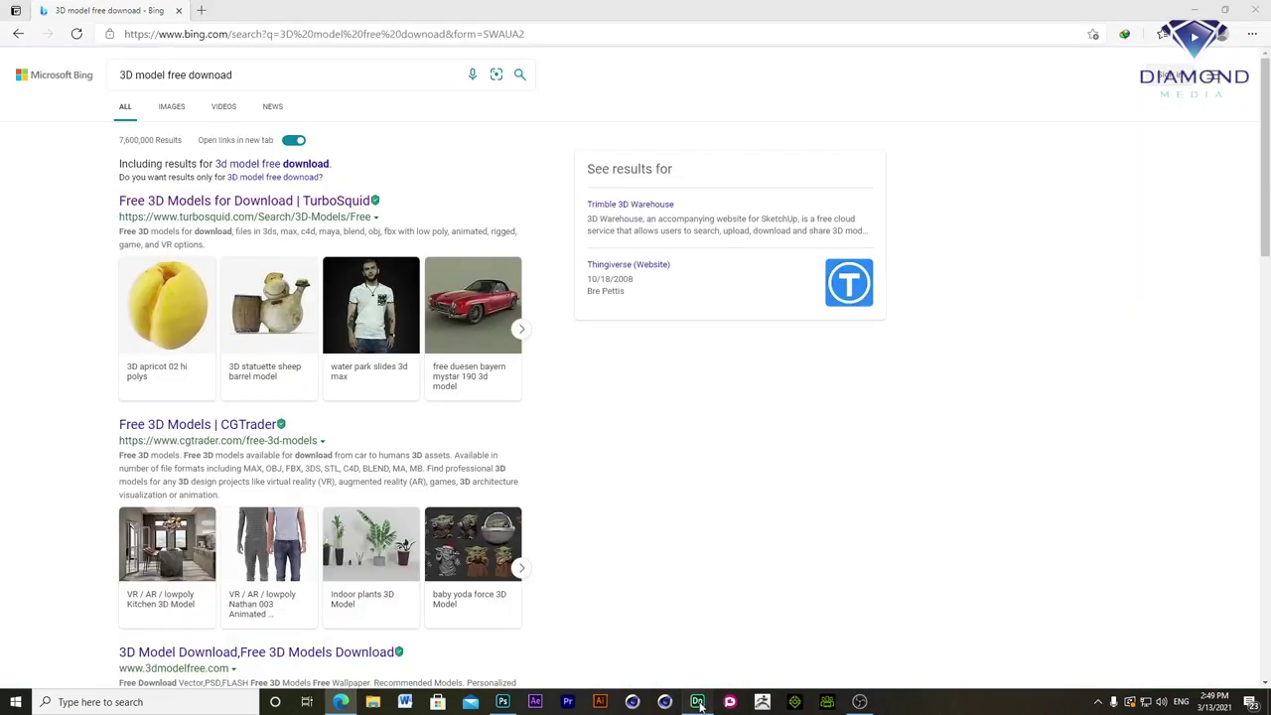
{"action": "left_click", "coordinate": [698, 702]}
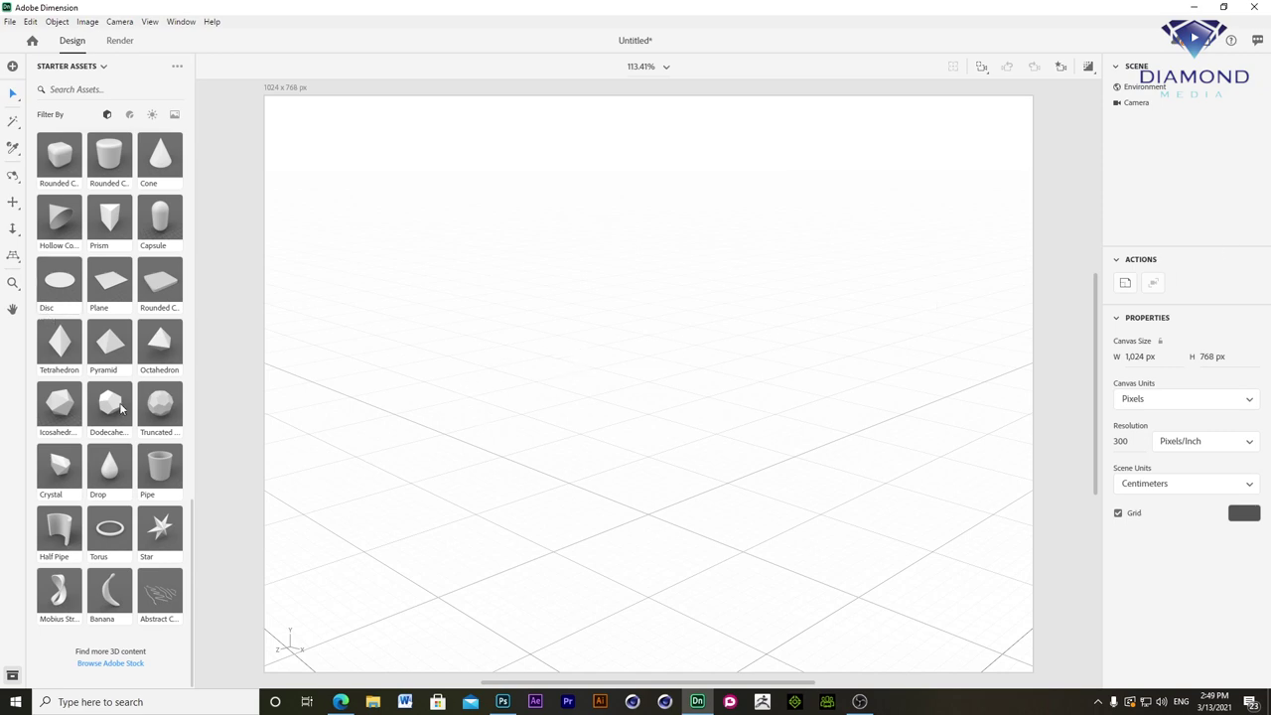
- Scroll up Starter Assets and drag the Twist Jar, with its lid, into the scene
{"action": "left_click_drag", "start_coordinate": [192, 536], "coordinate": [212, 405]}
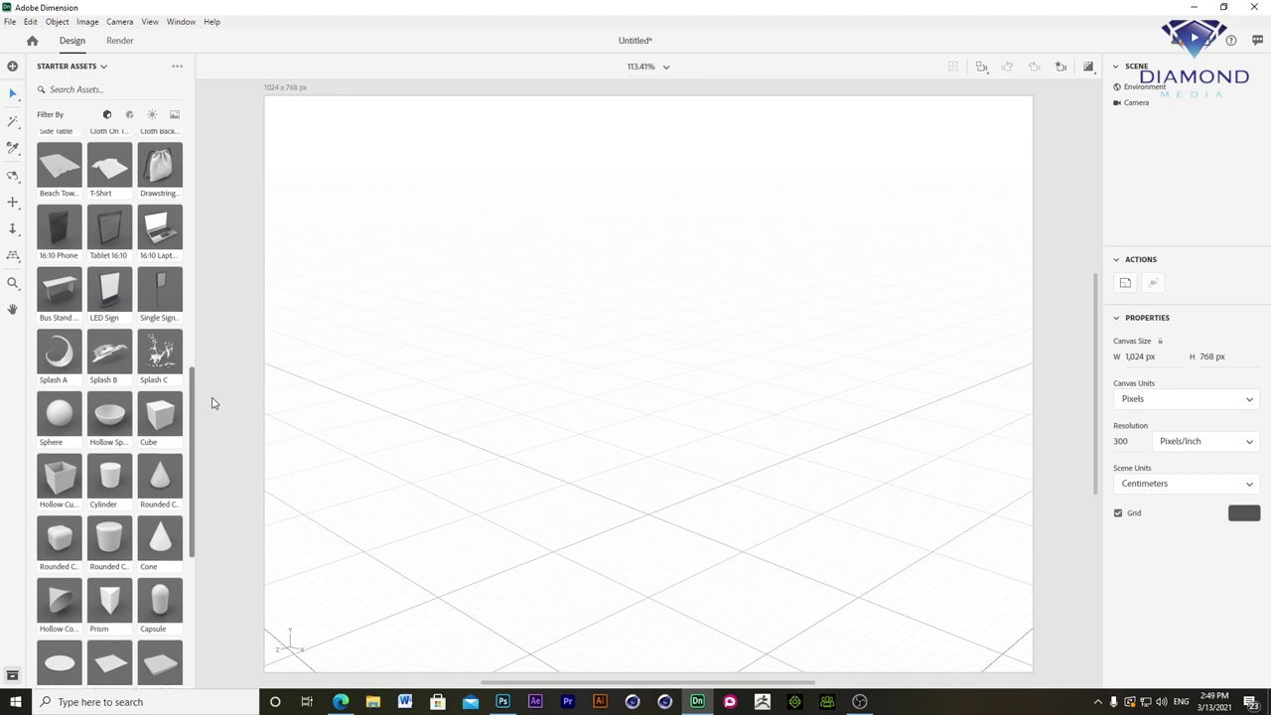
{"action": "left_click_drag", "start_coordinate": [212, 403], "coordinate": [225, 264]}
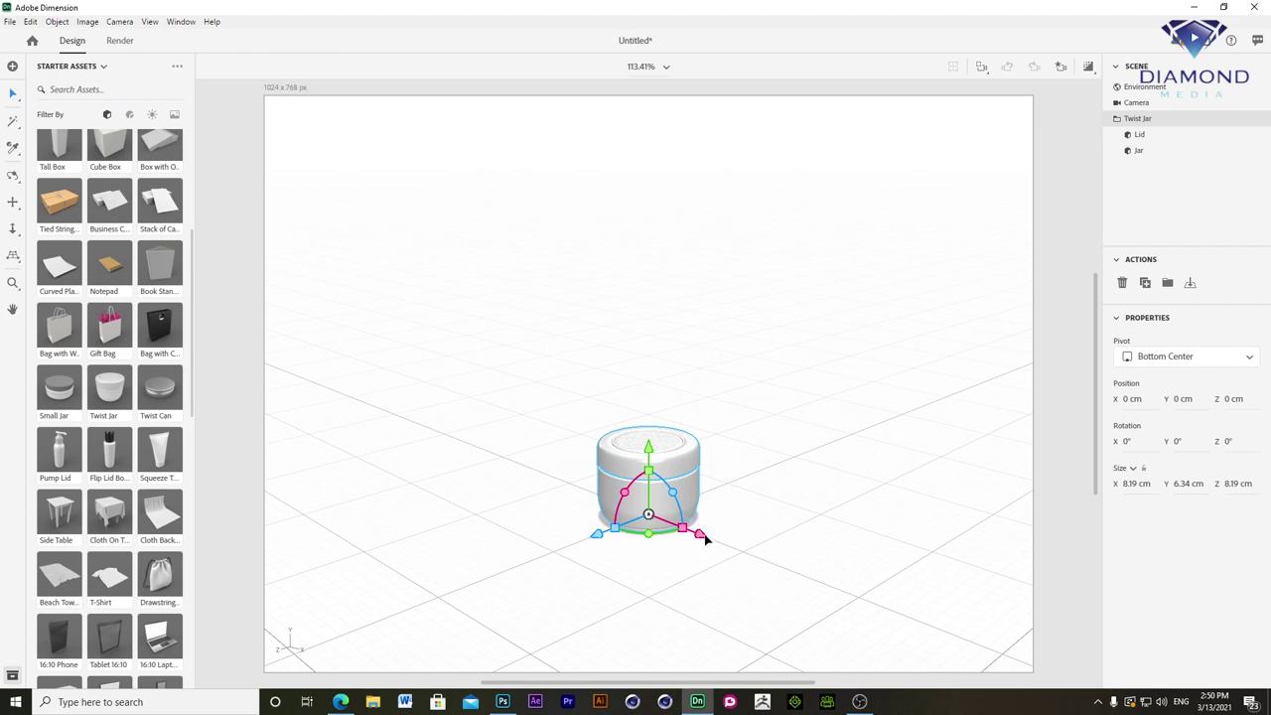
- Move the Twist Jar along X and Z and turn it 87° around its vertical axis
{"action": "mouse_move", "coordinate": [701, 534]}
{"action": "left_mouse_down"}
{"action": "mouse_move", "coordinate": [876, 593]}
{"action": "mouse_move", "coordinate": [576, 523]}
{"action": "mouse_move", "coordinate": [545, 446]}
{"action": "mouse_move", "coordinate": [823, 596]}
{"action": "mouse_move", "coordinate": [500, 449]}
{"action": "mouse_move", "coordinate": [698, 585]}
{"action": "left_mouse_up"}
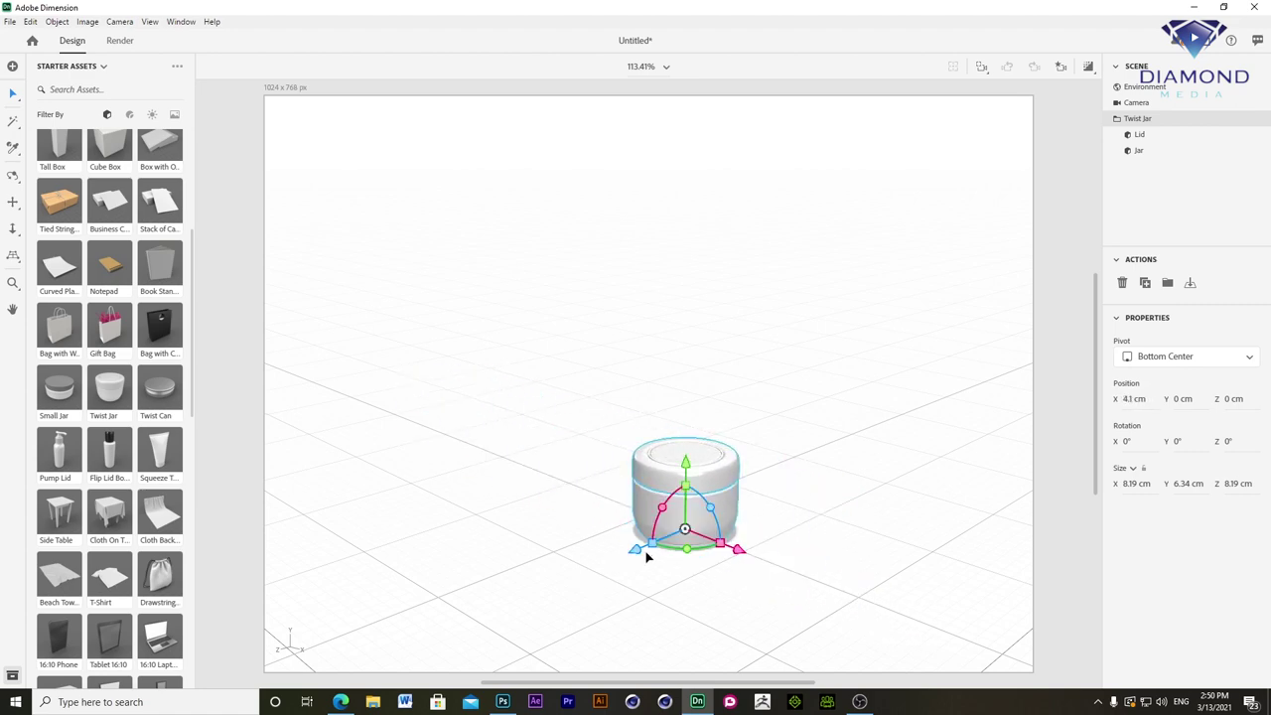
{"action": "mouse_move", "coordinate": [636, 551]}
{"action": "left_mouse_down"}
{"action": "mouse_move", "coordinate": [446, 615]}
{"action": "mouse_move", "coordinate": [706, 567]}
{"action": "mouse_move", "coordinate": [605, 567]}
{"action": "mouse_move", "coordinate": [724, 579]}
{"action": "left_mouse_up"}
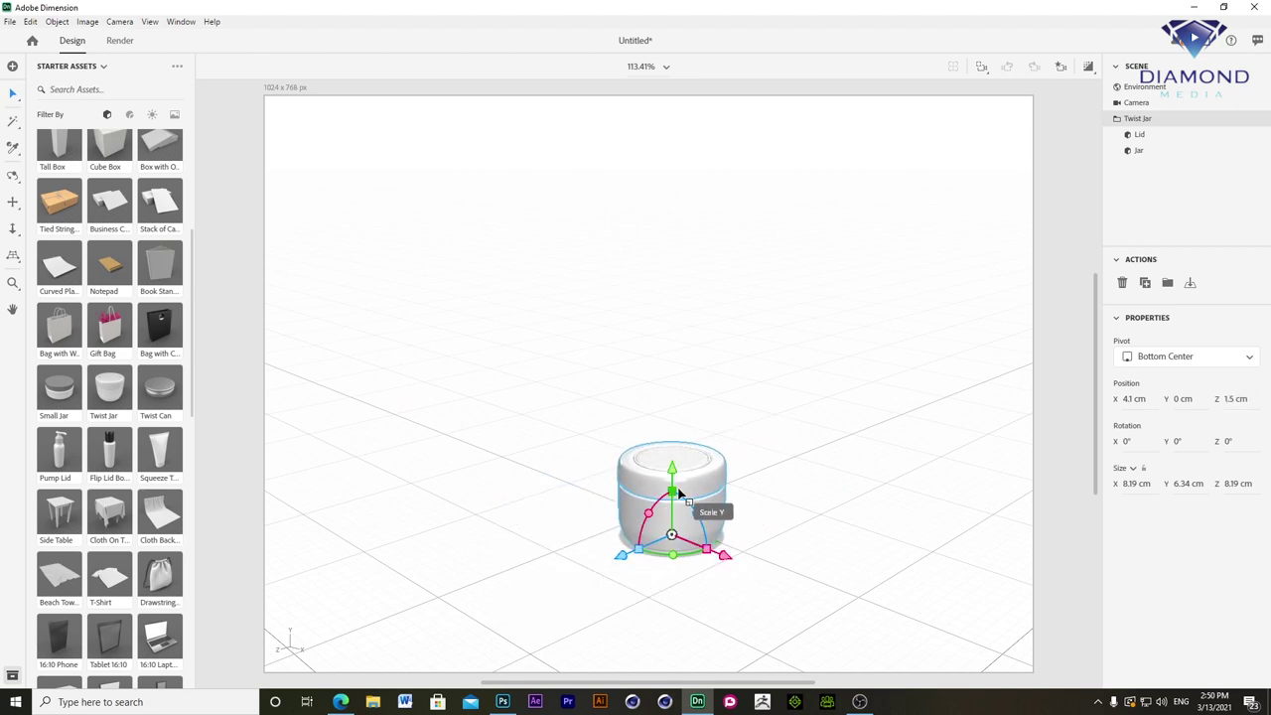
{"action": "mouse_move", "coordinate": [675, 483]}
{"action": "left_mouse_down"}
{"action": "mouse_move", "coordinate": [676, 431]}
{"action": "mouse_move", "coordinate": [670, 511]}
{"action": "mouse_move", "coordinate": [672, 457]}
{"action": "left_mouse_up"}
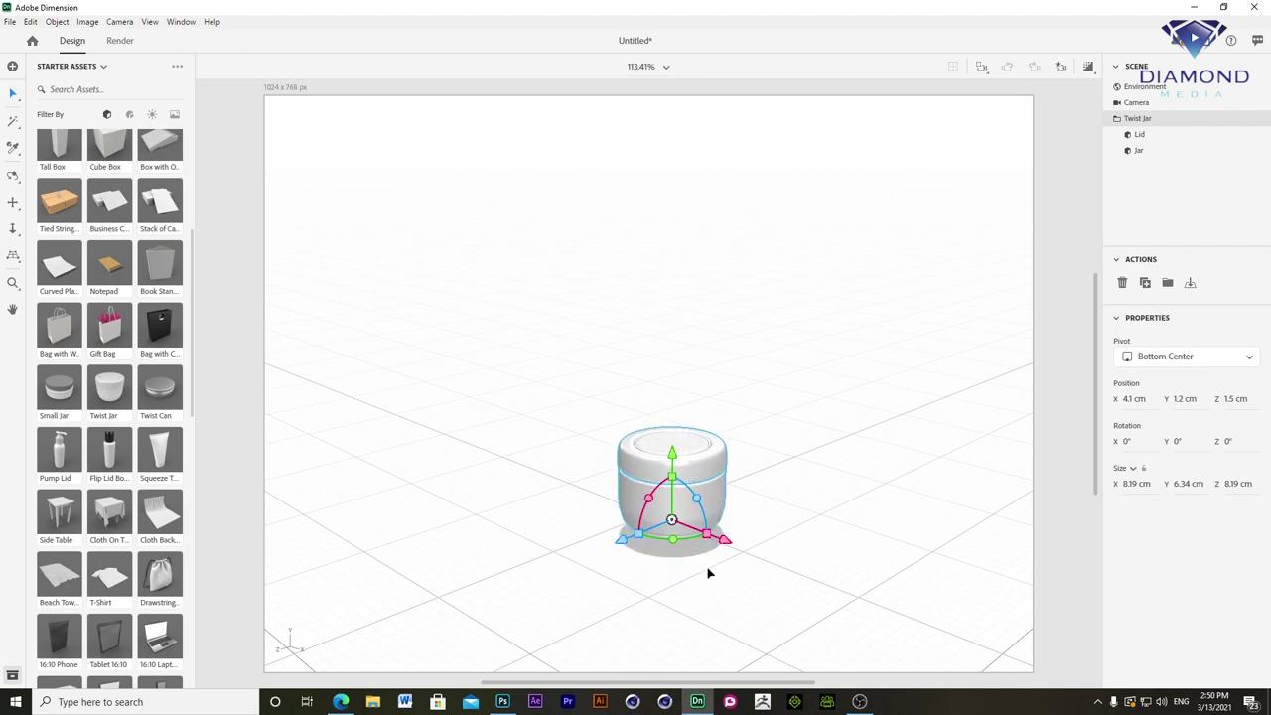
{"action": "mouse_move", "coordinate": [675, 541]}
{"action": "left_mouse_down"}
{"action": "mouse_move", "coordinate": [696, 547]}
{"action": "mouse_move", "coordinate": [683, 553]}
{"action": "left_mouse_up"}
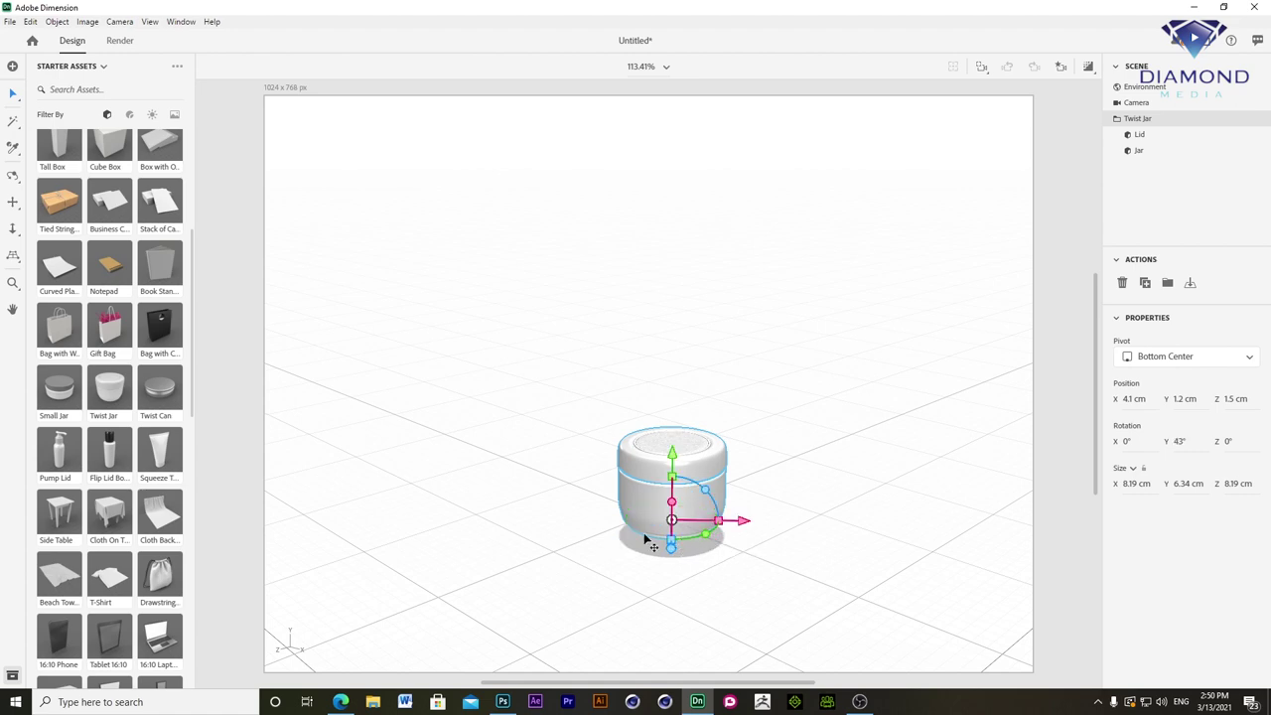
{"action": "mouse_move", "coordinate": [703, 490]}
{"action": "left_mouse_down"}
{"action": "mouse_move", "coordinate": [657, 481]}
{"action": "mouse_move", "coordinate": [697, 494]}
{"action": "left_mouse_up"}
{"action": "left_click_drag", "start_coordinate": [692, 542], "coordinate": [725, 542]}
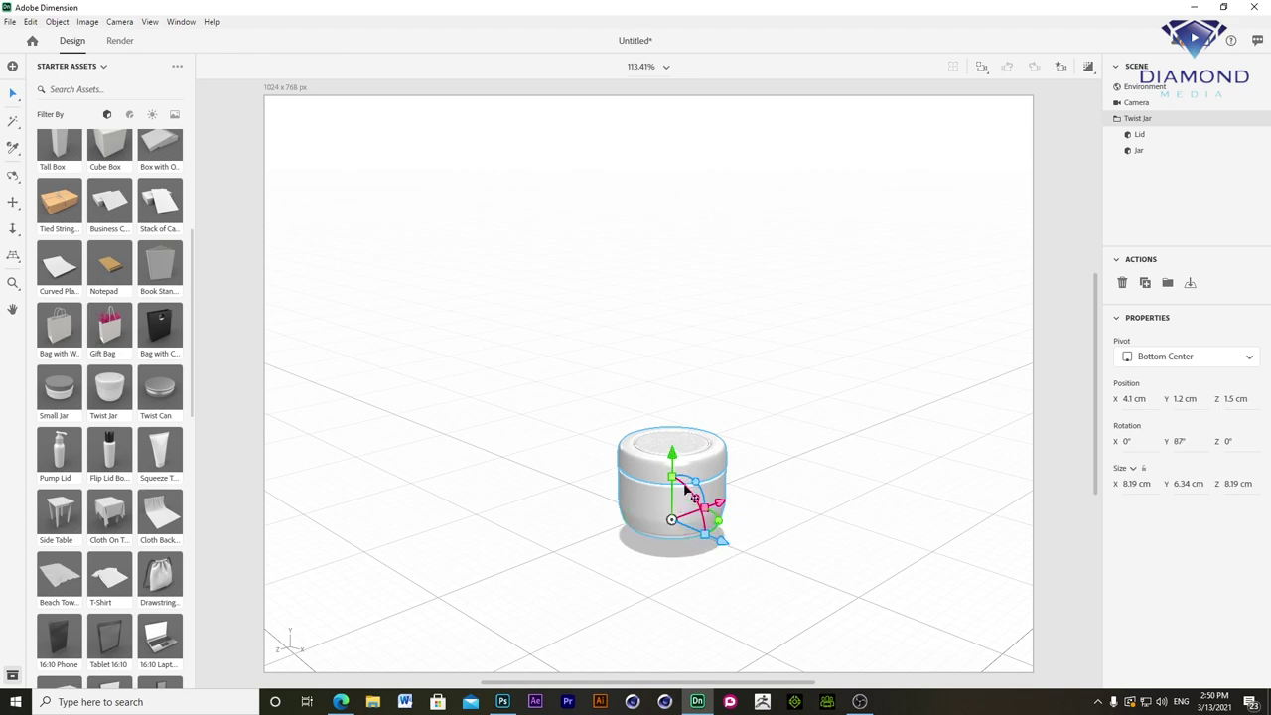
{"action": "left_click_drag", "start_coordinate": [695, 497], "coordinate": [665, 491]}
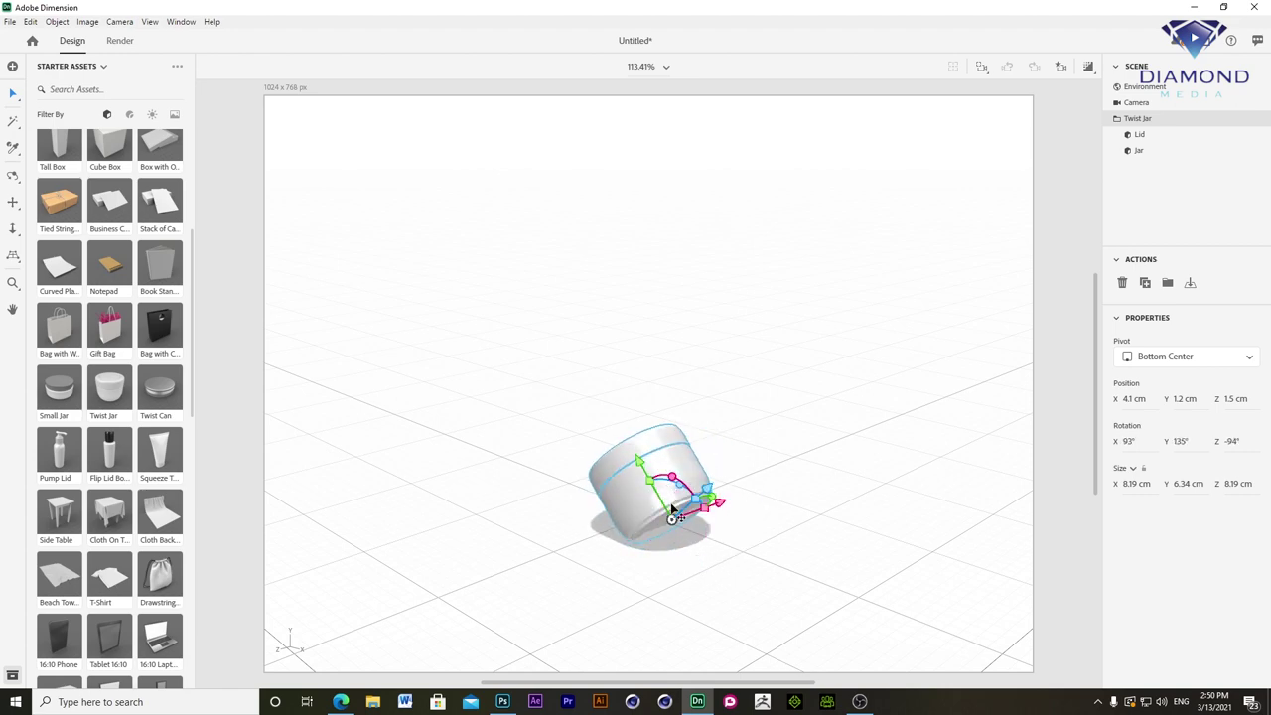
{"action": "key", "text": "ctrl+z"}
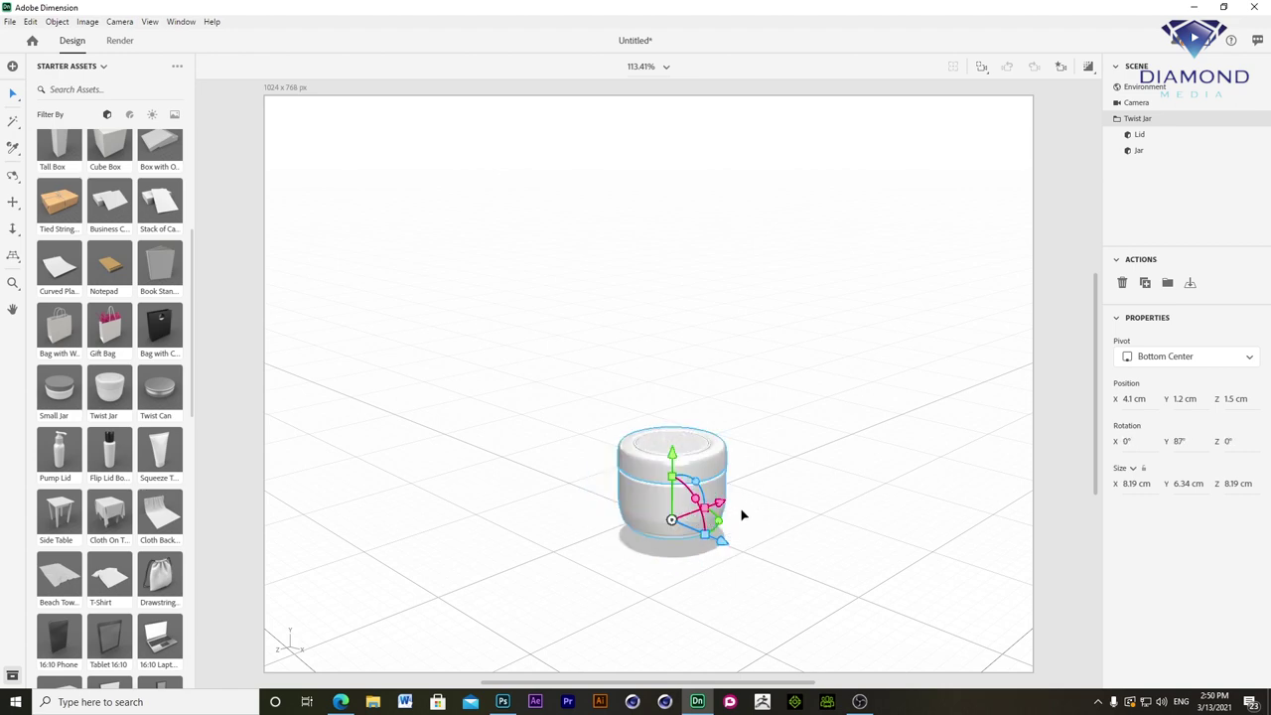
{"action": "left_click_drag", "start_coordinate": [720, 506], "coordinate": [705, 512]}
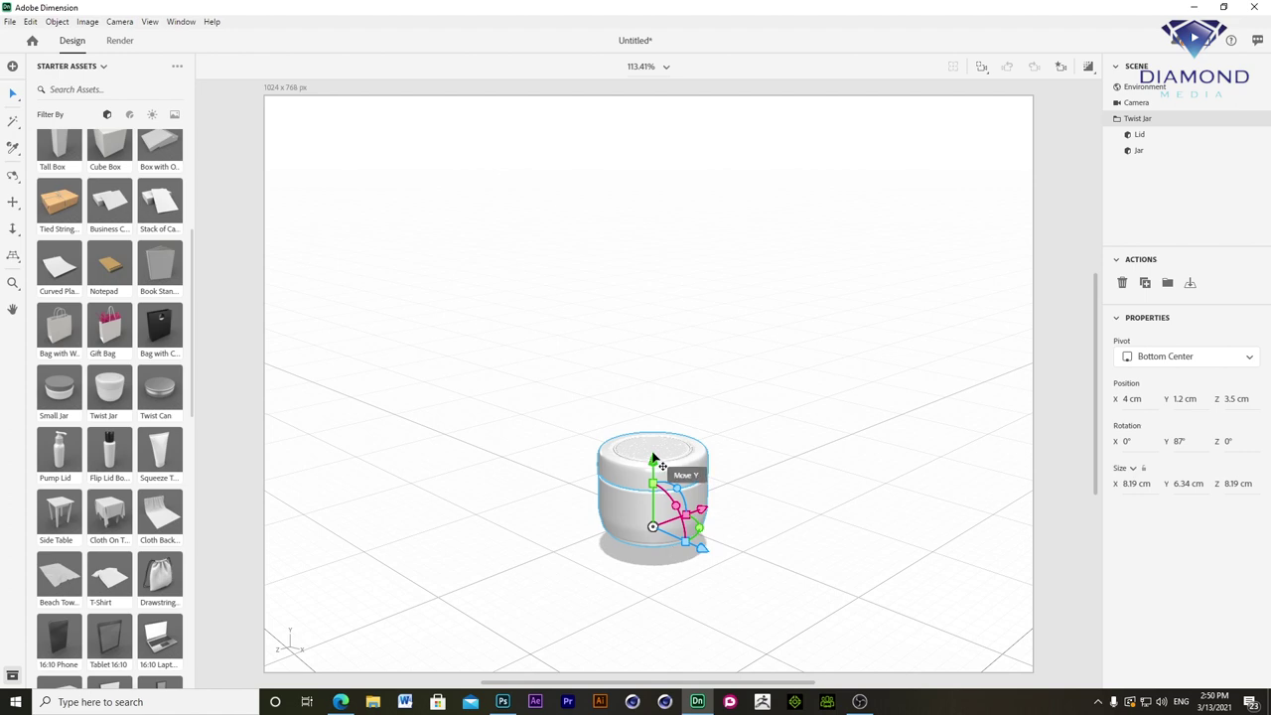
- Scale the jar to about 10.9 cm wide, set it on the ground, and add a Squeeze Tube
{"action": "left_click_drag", "start_coordinate": [653, 483], "coordinate": [669, 370]}
{"action": "key", "text": "ctrl+z"}
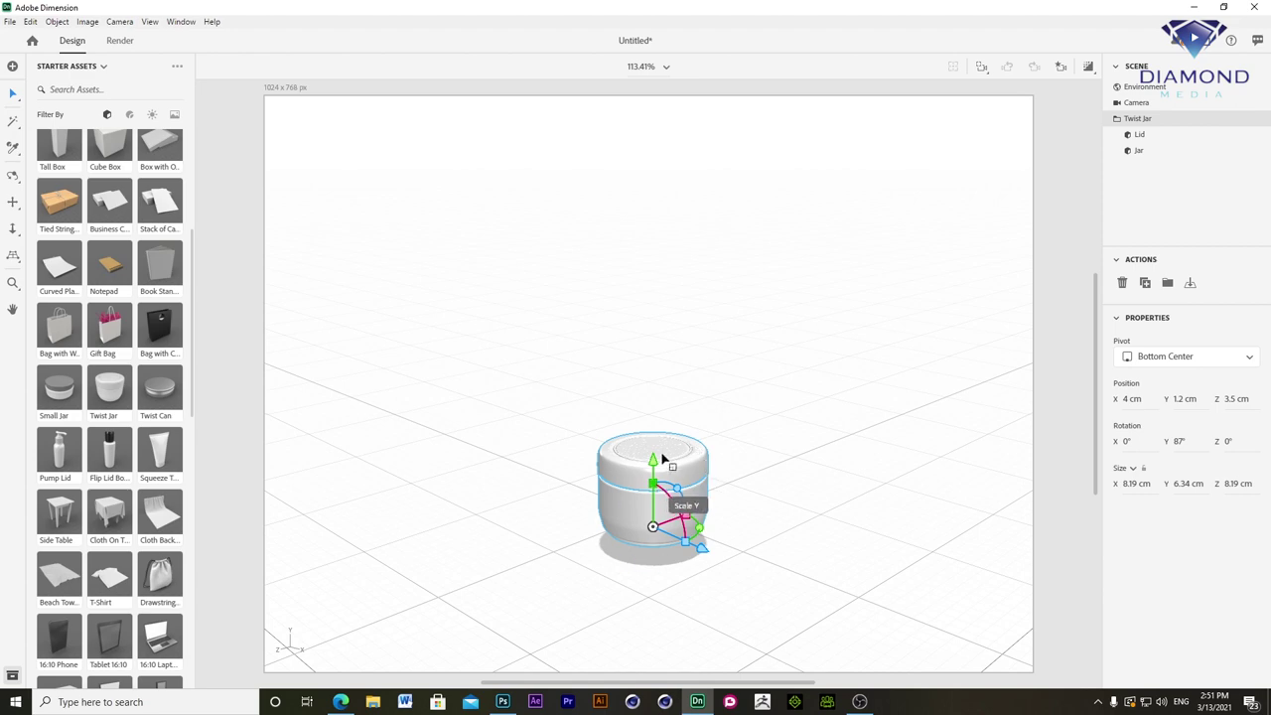
{"action": "left_click_drag", "start_coordinate": [653, 487], "coordinate": [737, 384]}
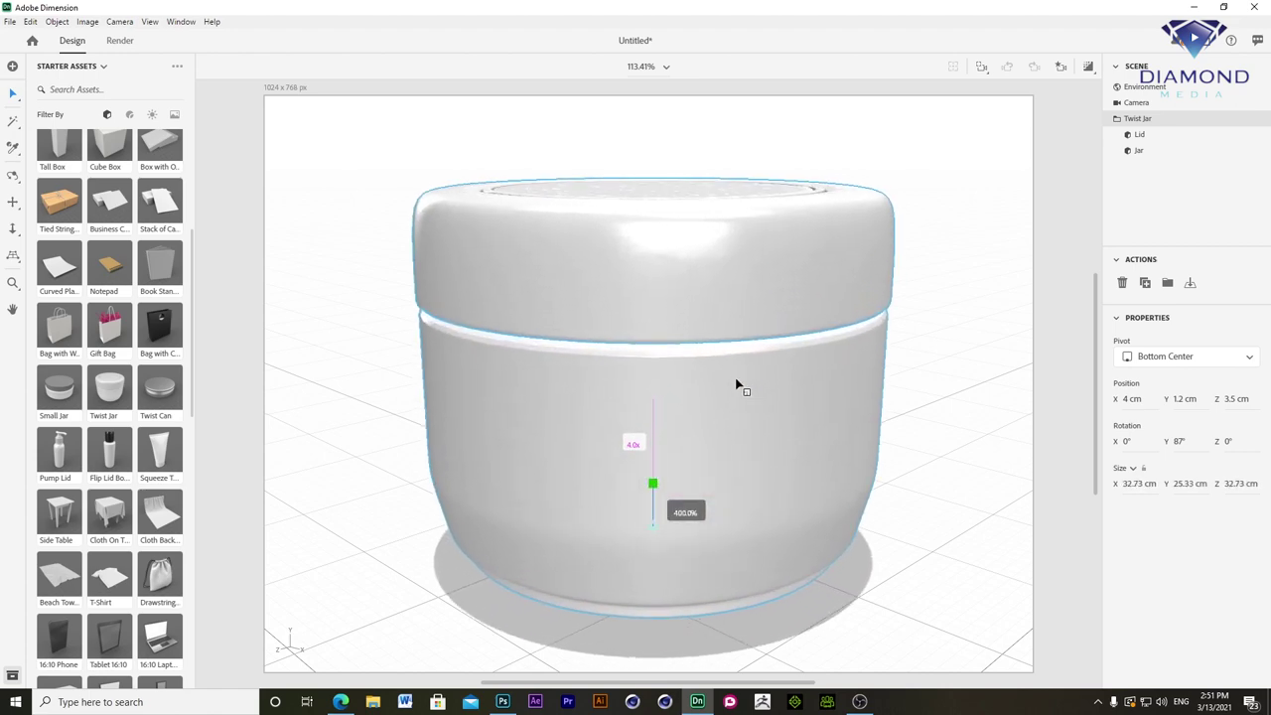
{"action": "mouse_move", "coordinate": [737, 384]}
{"action": "left_mouse_down"}
{"action": "mouse_move", "coordinate": [659, 479]}
{"action": "mouse_move", "coordinate": [794, 603]}
{"action": "left_mouse_up"}
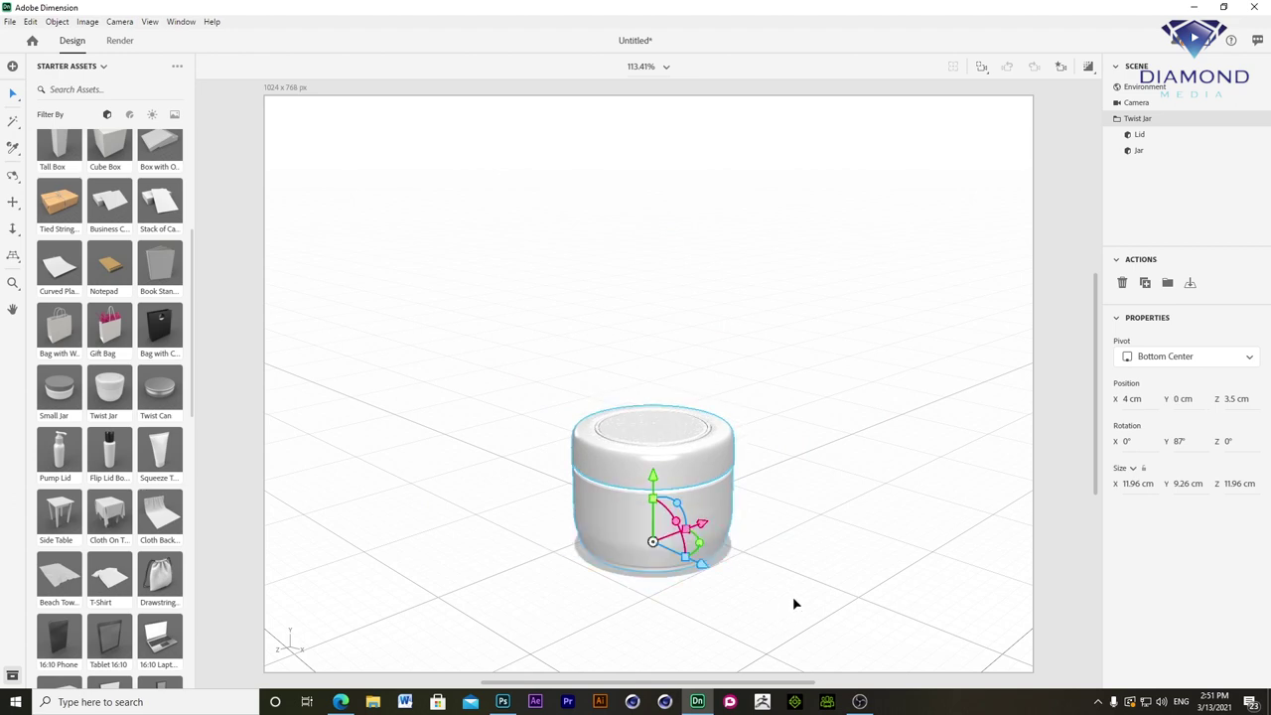
{"action": "mouse_move", "coordinate": [696, 530]}
{"action": "left_mouse_down"}
{"action": "mouse_move", "coordinate": [613, 536]}
{"action": "mouse_move", "coordinate": [607, 548]}
{"action": "left_mouse_up"}
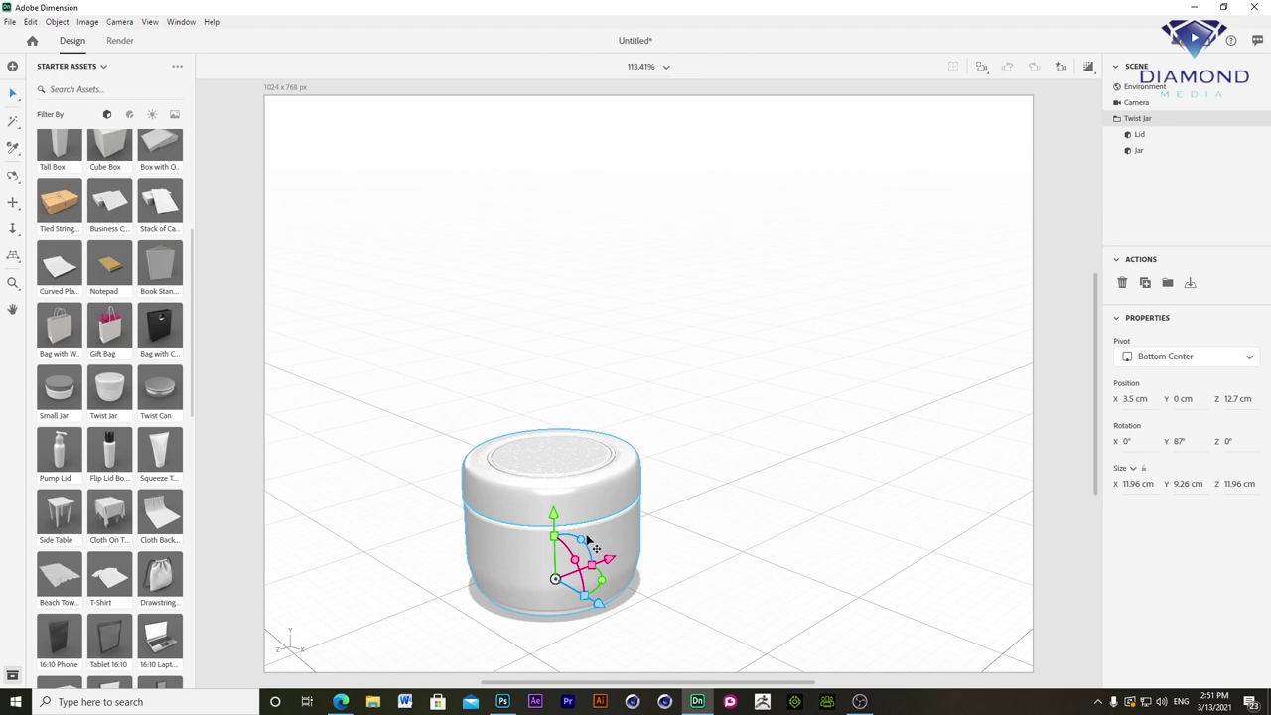
{"action": "mouse_move", "coordinate": [554, 514]}
{"action": "left_mouse_down"}
{"action": "mouse_move", "coordinate": [549, 488]}
{"action": "mouse_move", "coordinate": [553, 522]}
{"action": "left_mouse_up"}
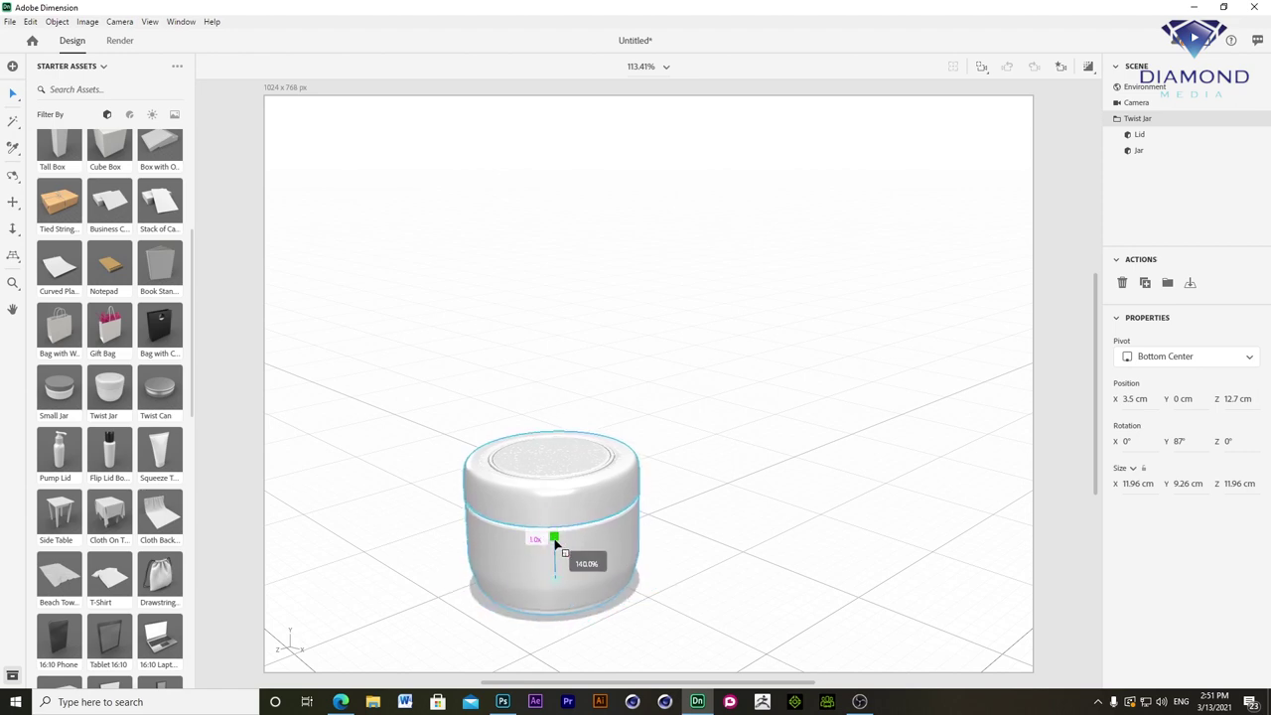
{"action": "left_click_drag", "start_coordinate": [554, 542], "coordinate": [557, 544]}
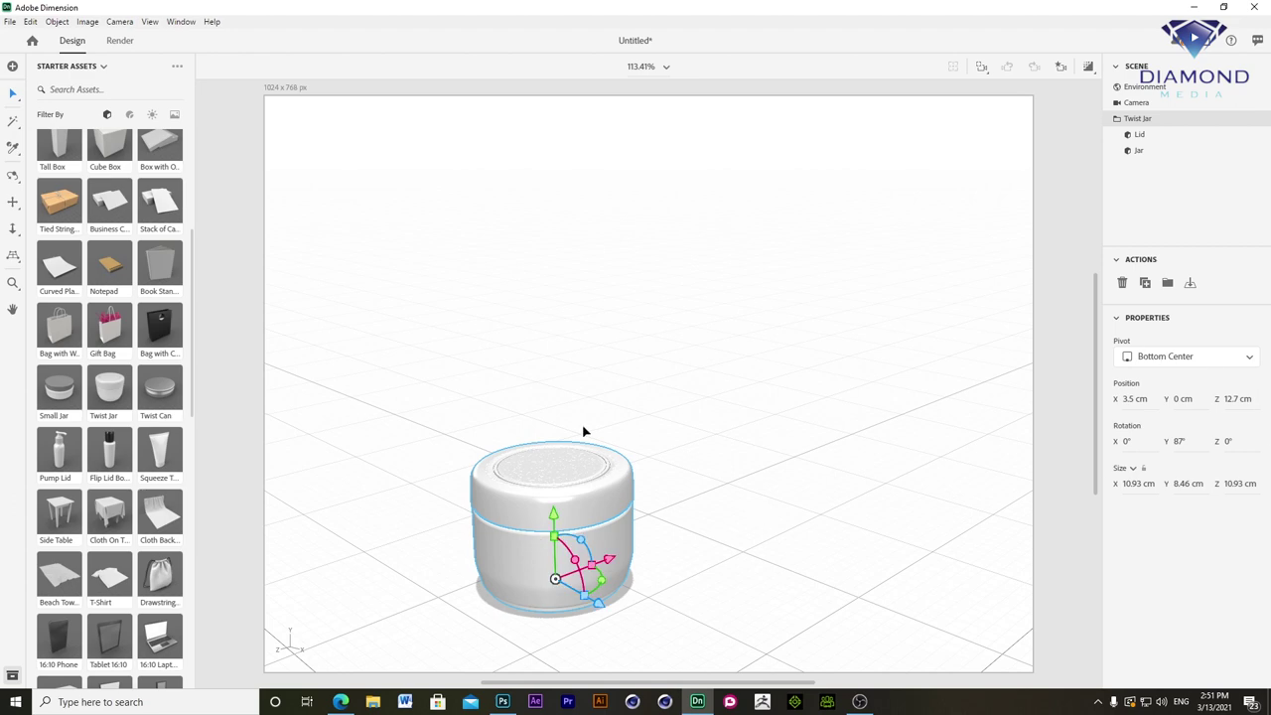
{"action": "scroll", "coordinate": [198, 412], "scroll_direction": "up", "scroll_amount": 1}
{"action": "scroll", "coordinate": [189, 397], "scroll_direction": "up", "scroll_amount": 2}
{"action": "scroll", "coordinate": [193, 360], "scroll_direction": "up", "scroll_amount": 2}
{"action": "scroll", "coordinate": [204, 318], "scroll_direction": "up", "scroll_amount": 1}
{"action": "scroll", "coordinate": [198, 348], "scroll_direction": "down", "scroll_amount": 3}
{"action": "scroll", "coordinate": [193, 463], "scroll_direction": "down", "scroll_amount": 2}
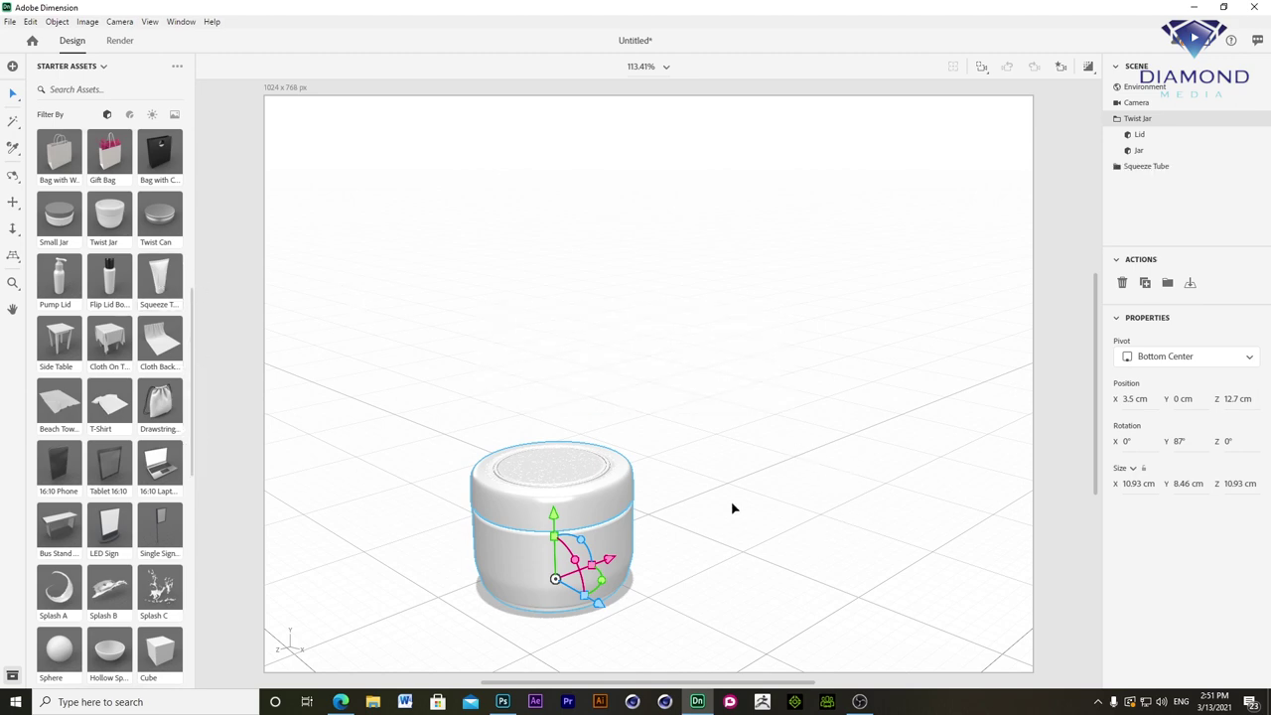
- Move the Squeeze Tube right and forward and enlarge it to 150%
{"action": "mouse_move", "coordinate": [700, 534]}
{"action": "left_mouse_down"}
{"action": "mouse_move", "coordinate": [723, 589]}
{"action": "mouse_move", "coordinate": [693, 526]}
{"action": "left_mouse_up"}
{"action": "left_click_drag", "start_coordinate": [630, 556], "coordinate": [619, 590]}
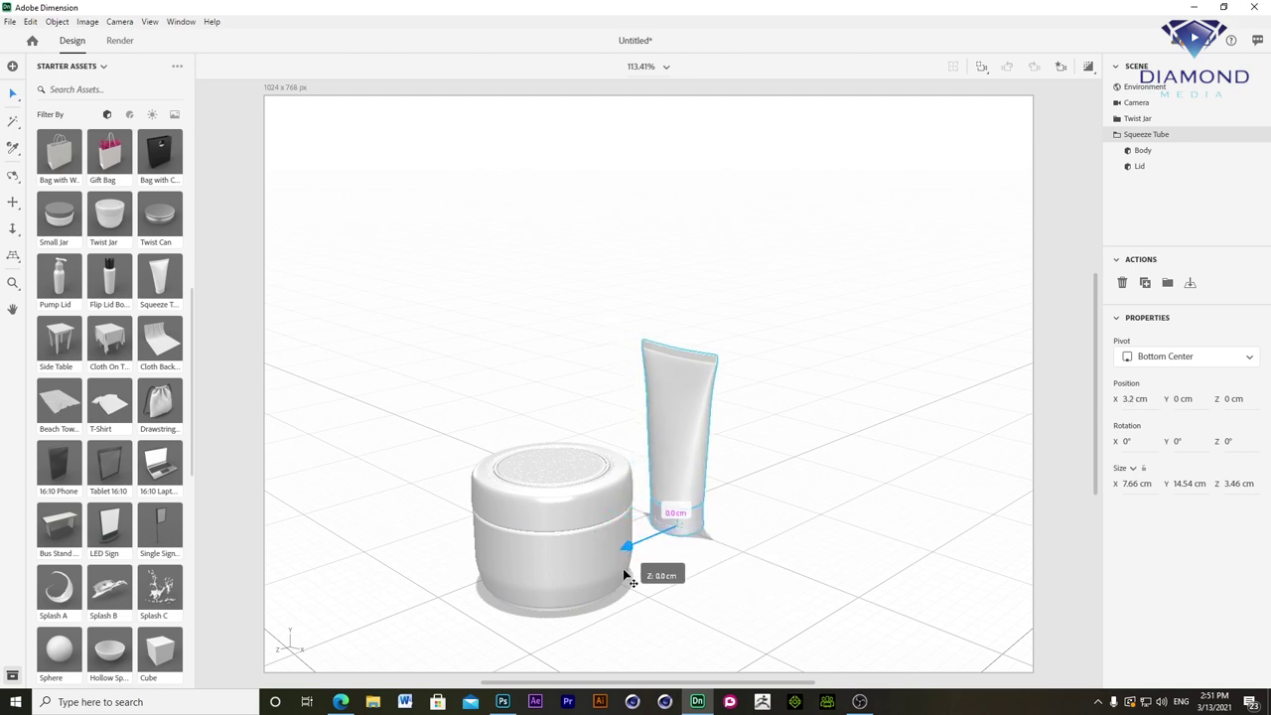
{"action": "left_click_drag", "start_coordinate": [717, 562], "coordinate": [755, 585]}
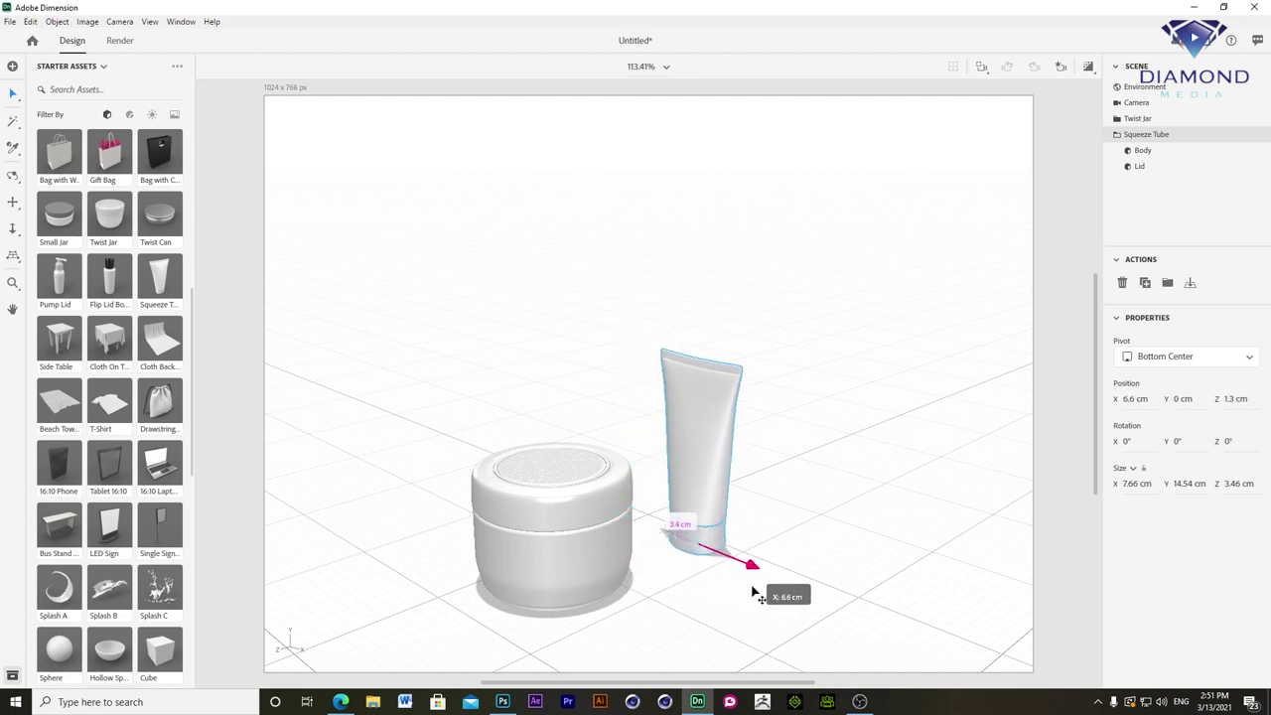
{"action": "mouse_move", "coordinate": [680, 561]}
{"action": "left_mouse_down"}
{"action": "mouse_move", "coordinate": [603, 574]}
{"action": "mouse_move", "coordinate": [616, 573]}
{"action": "left_mouse_up"}
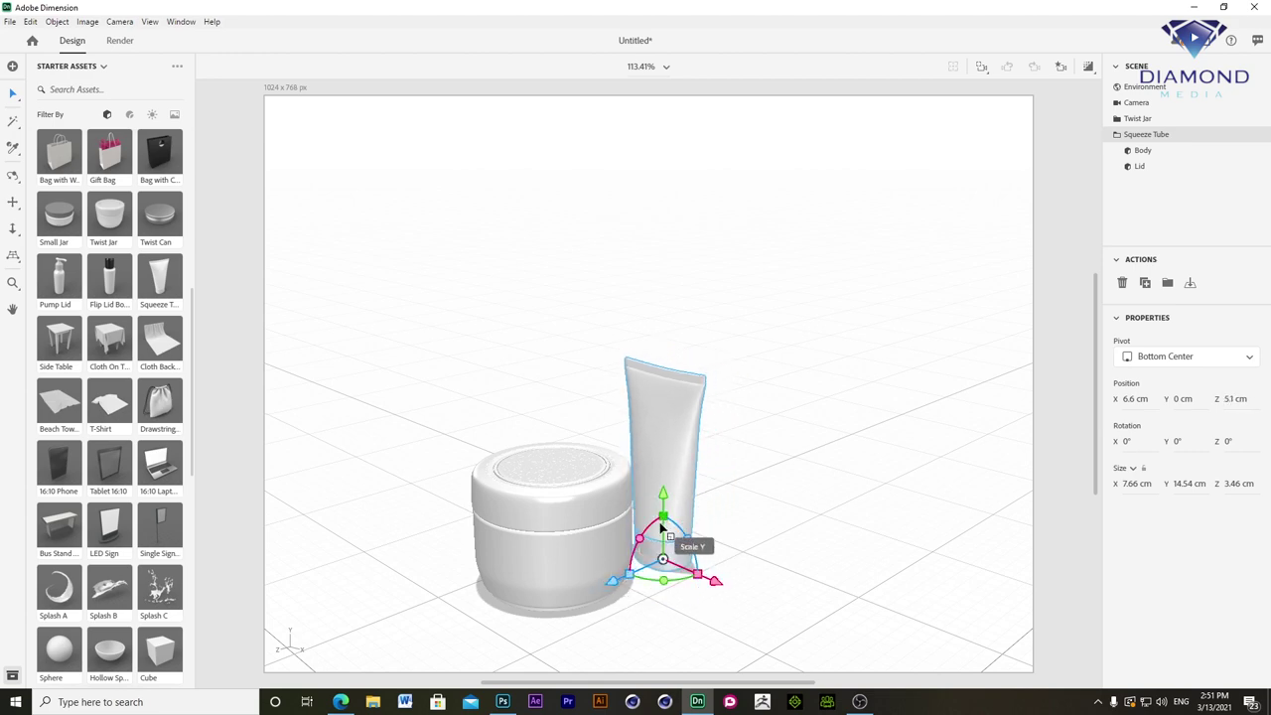
{"action": "mouse_move", "coordinate": [663, 517]}
{"action": "left_mouse_down"}
{"action": "mouse_move", "coordinate": [681, 496]}
{"action": "mouse_move", "coordinate": [677, 510]}
{"action": "left_mouse_up"}
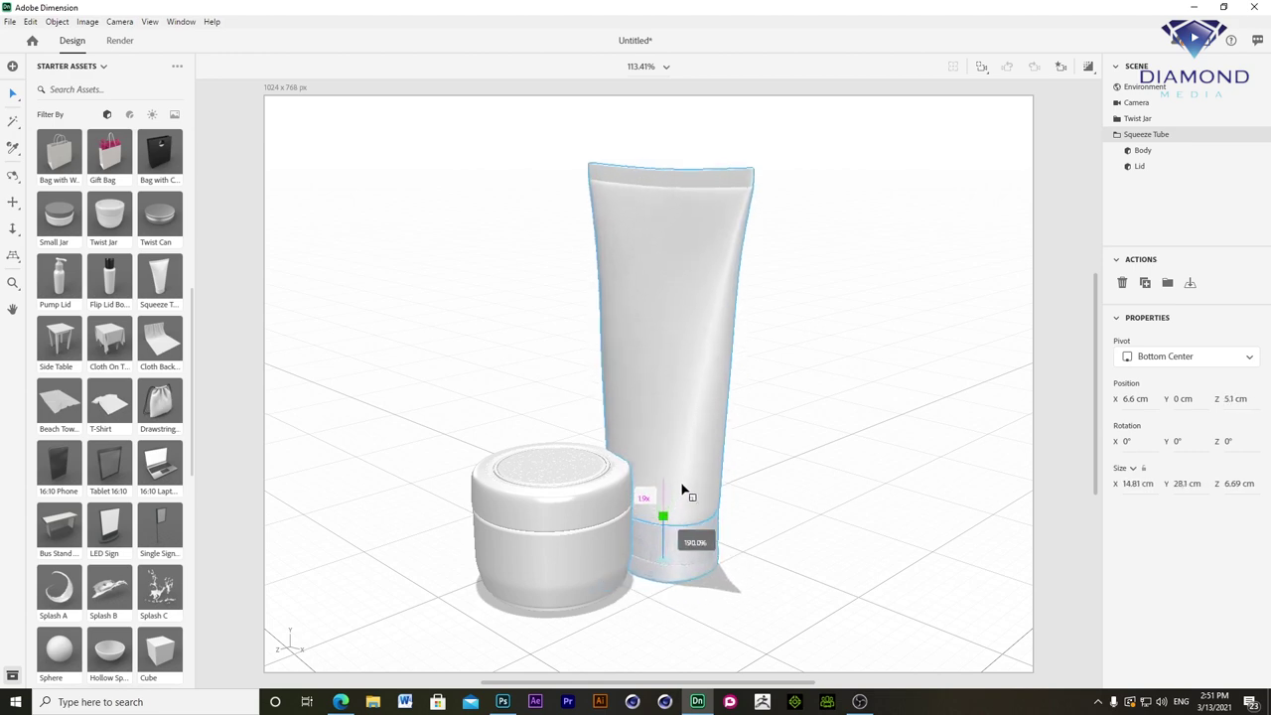
- Nudge the Twist Jar left, set the tube beside it at X 3.3 cm, and add a Pump Lid
{"action": "left_click", "coordinate": [596, 567]}
{"action": "left_click_drag", "start_coordinate": [599, 599], "coordinate": [583, 612]}
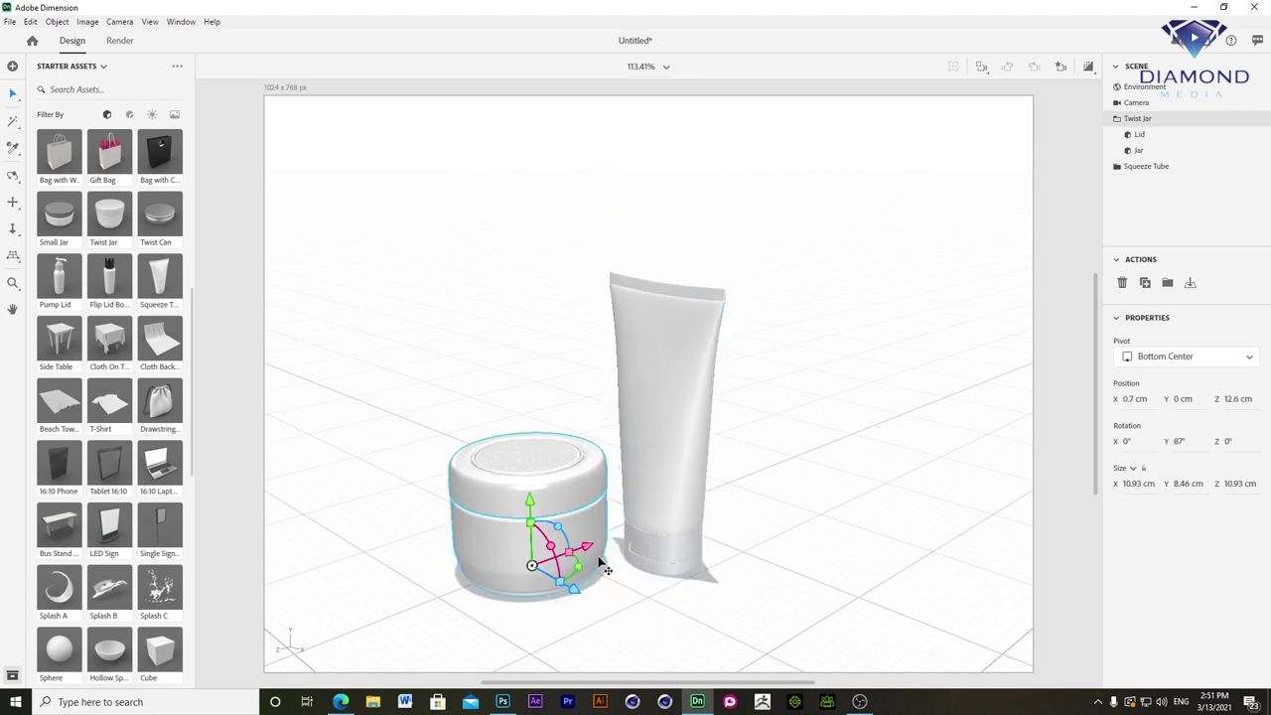
{"action": "left_click_drag", "start_coordinate": [594, 556], "coordinate": [576, 562]}
{"action": "left_click", "coordinate": [655, 551]}
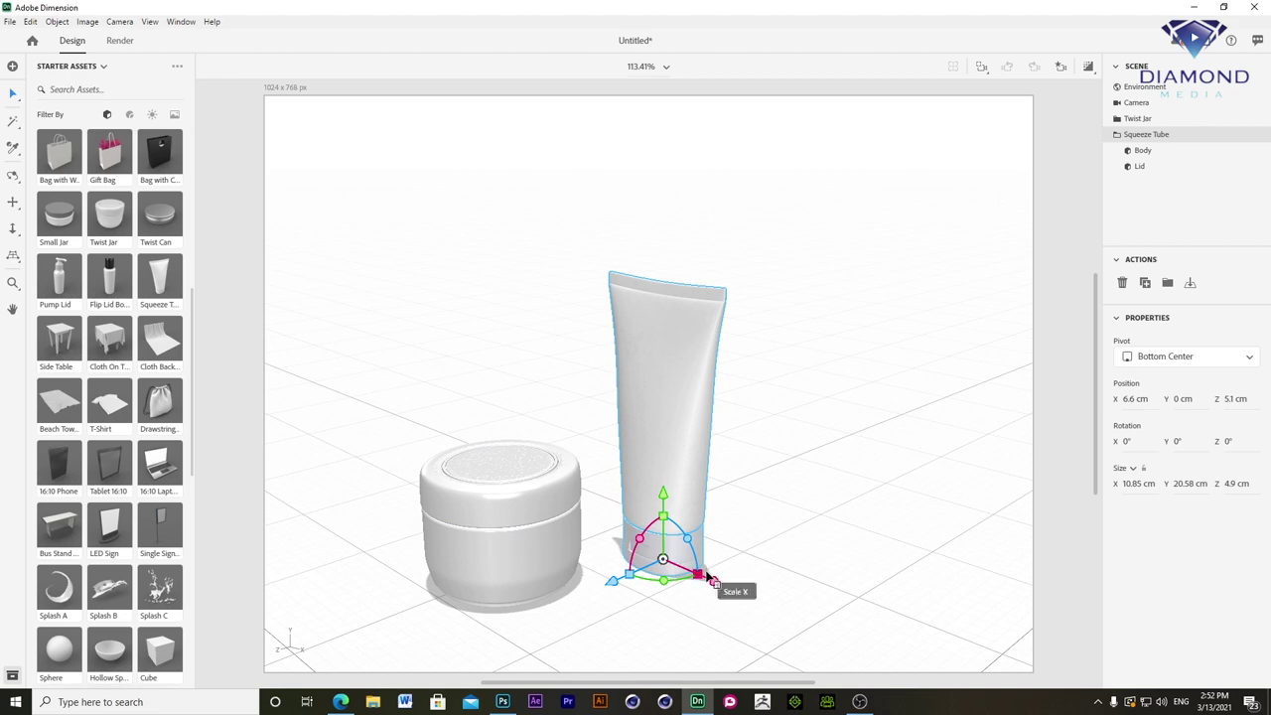
{"action": "left_click_drag", "start_coordinate": [714, 580], "coordinate": [682, 574]}
{"action": "left_click_drag", "start_coordinate": [594, 564], "coordinate": [581, 588]}
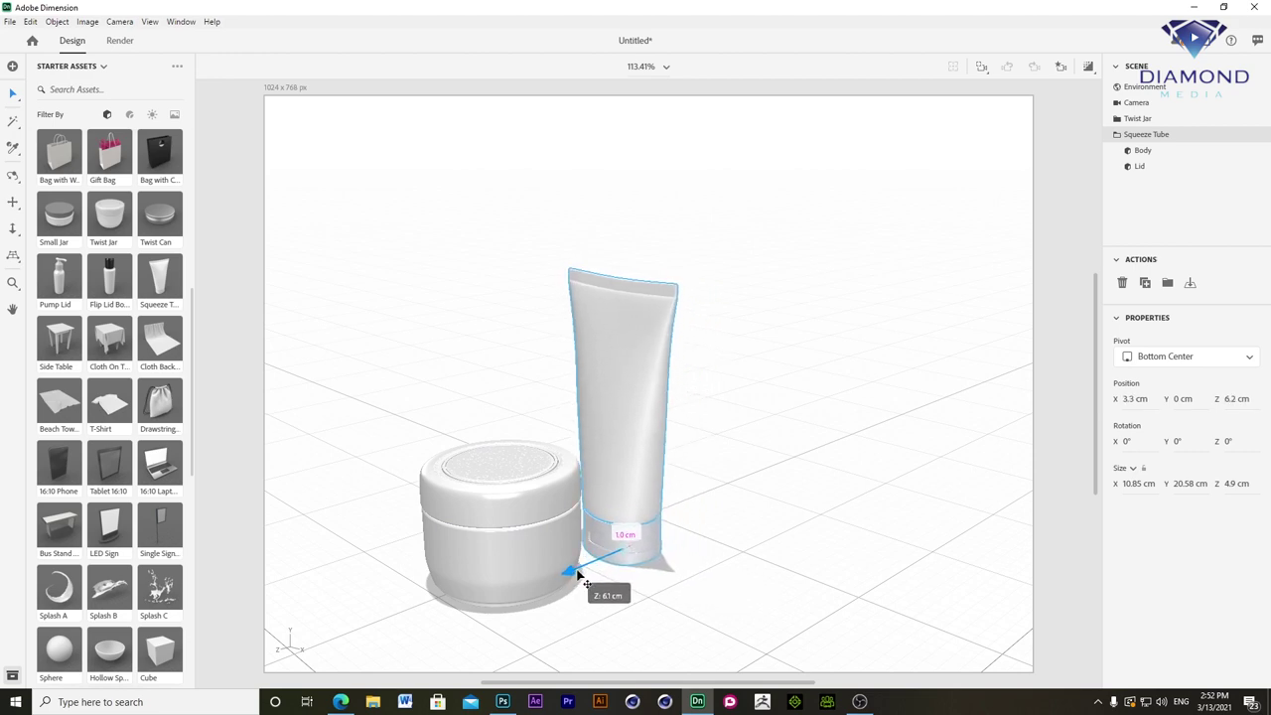
{"action": "left_click_drag", "start_coordinate": [581, 588], "coordinate": [586, 584]}
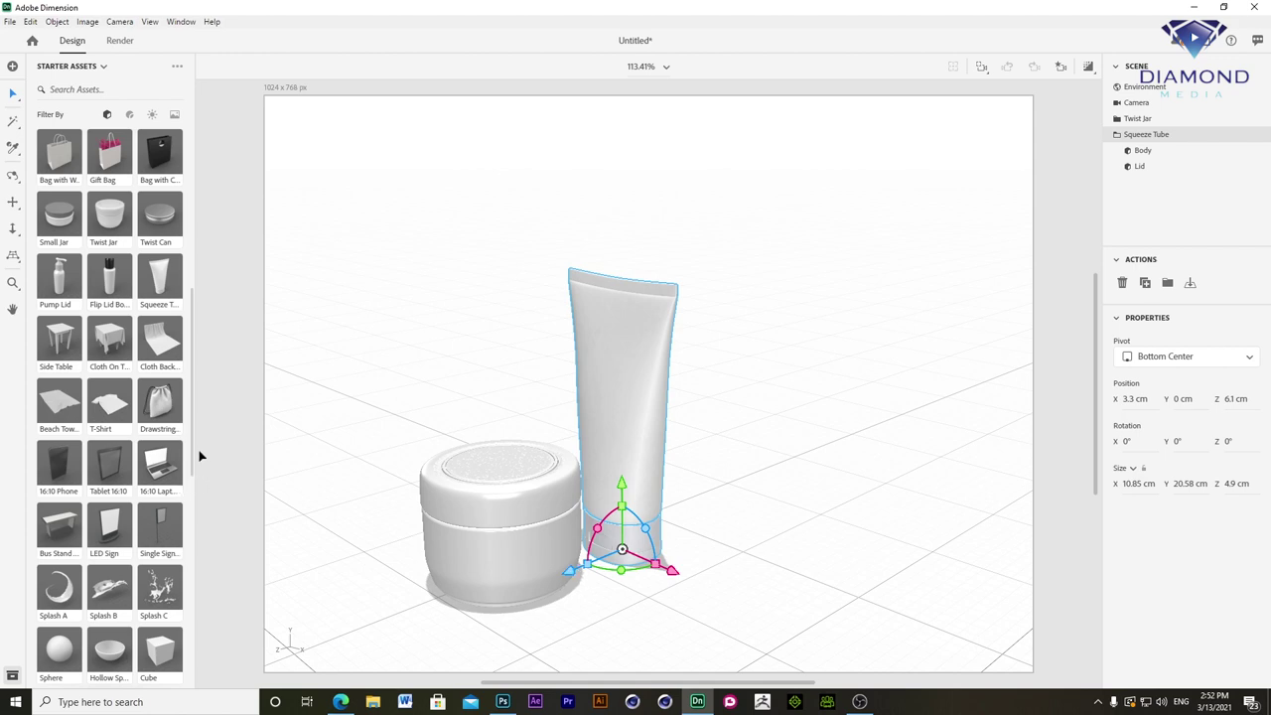
{"action": "left_click_drag", "start_coordinate": [194, 452], "coordinate": [194, 389]}
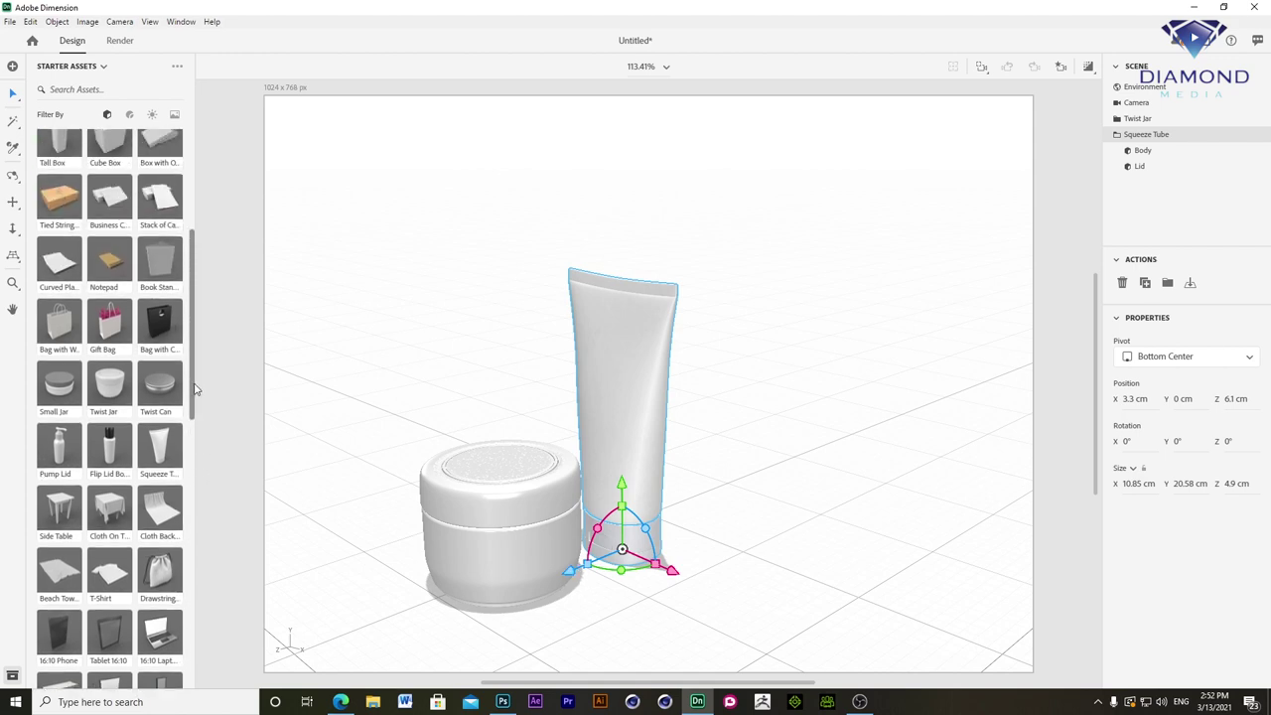
{"action": "left_click", "coordinate": [65, 457]}
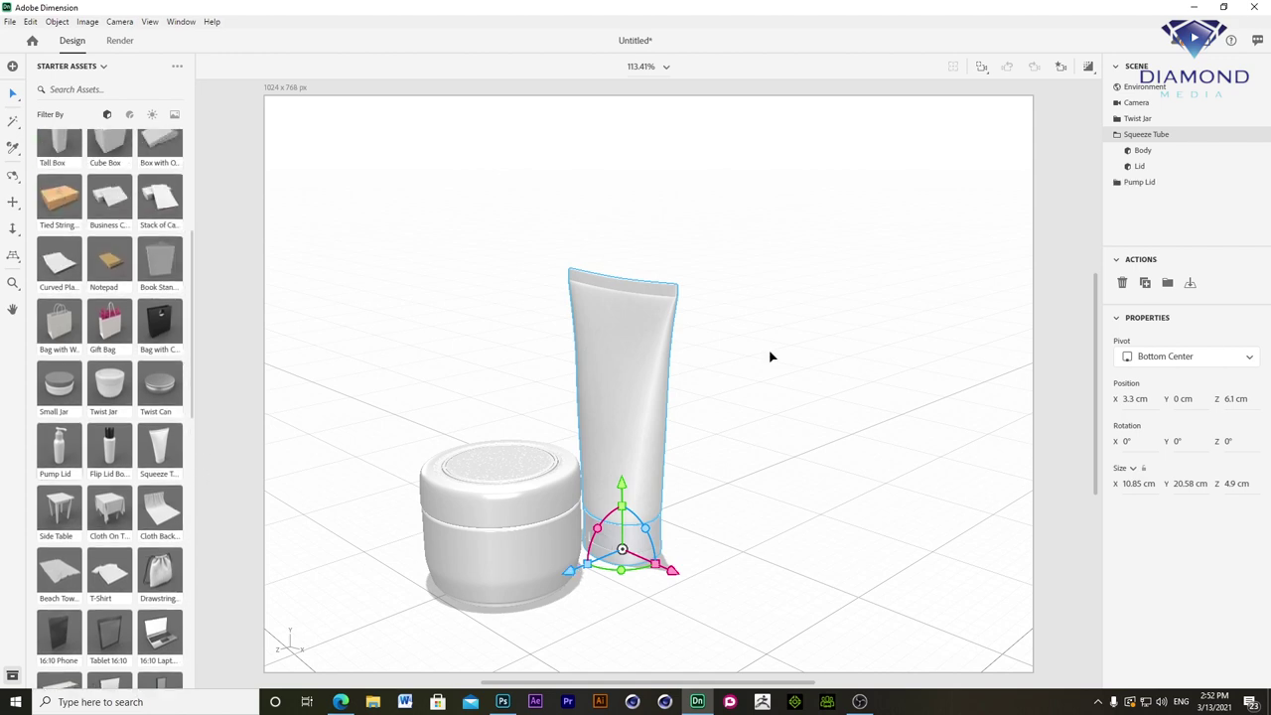
- Move the pump bottle out from behind the tube and scale it up
{"action": "left_click_drag", "start_coordinate": [695, 536], "coordinate": [786, 602]}
{"action": "left_click_drag", "start_coordinate": [674, 563], "coordinate": [648, 589]}
{"action": "mouse_move", "coordinate": [699, 515]}
{"action": "left_mouse_down"}
{"action": "mouse_move", "coordinate": [724, 482]}
{"action": "mouse_move", "coordinate": [726, 525]}
{"action": "mouse_move", "coordinate": [745, 521]}
{"action": "left_mouse_up"}
{"action": "left_click_drag", "start_coordinate": [647, 587], "coordinate": [738, 576]}
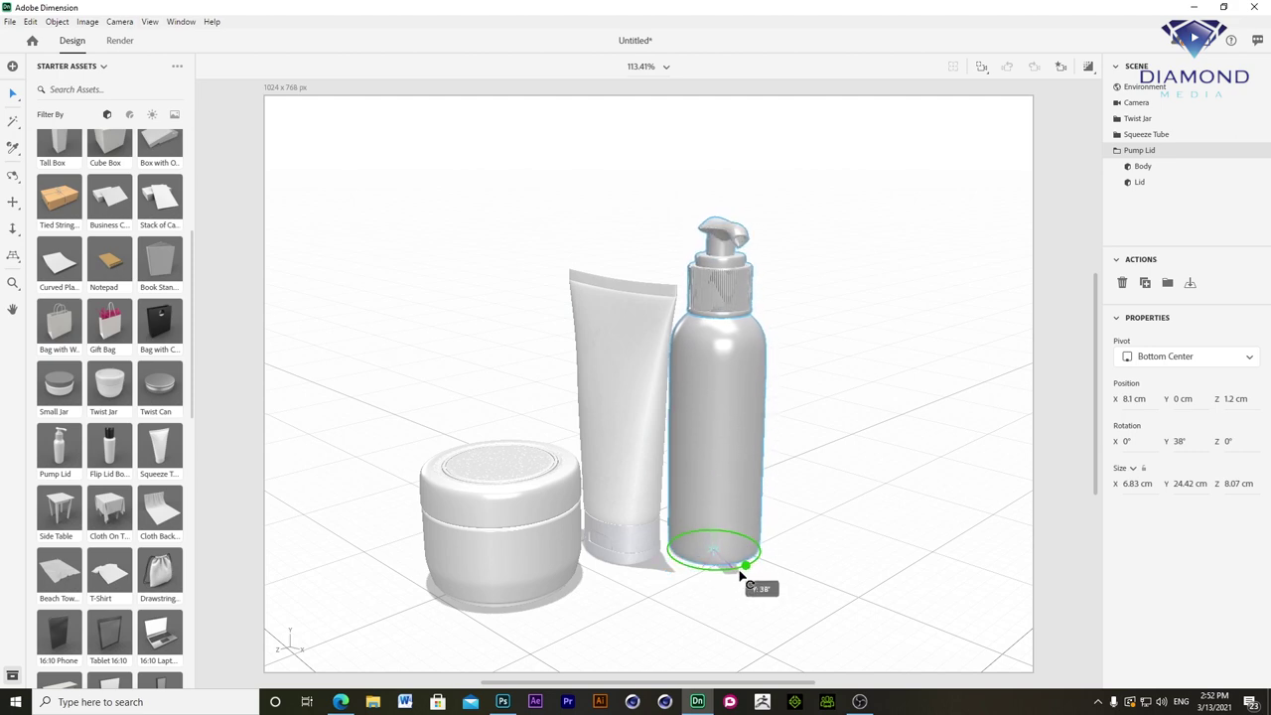
- Rotate the pump bottle 103° on Y and settle it at X 8.8 cm, 24.42 cm tall
{"action": "left_click_drag", "start_coordinate": [743, 581], "coordinate": [894, 570]}
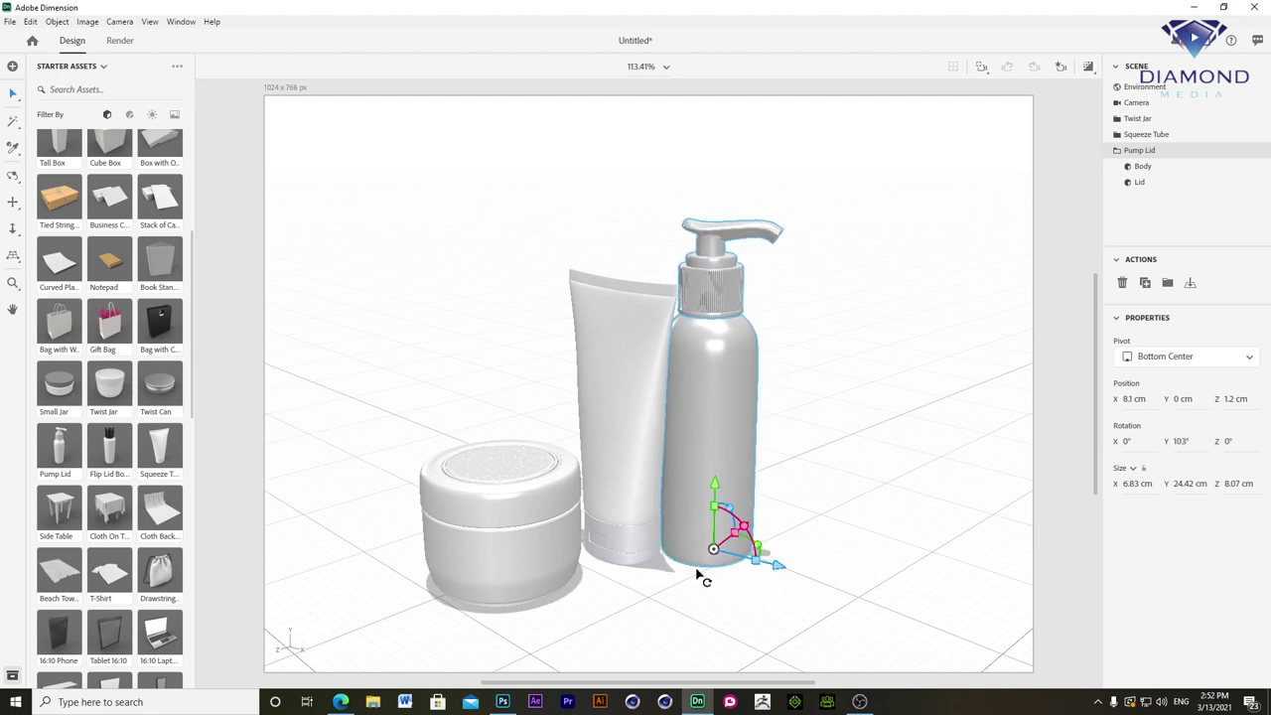
{"action": "mouse_move", "coordinate": [736, 535]}
{"action": "left_mouse_down"}
{"action": "mouse_move", "coordinate": [758, 534]}
{"action": "mouse_move", "coordinate": [745, 527]}
{"action": "left_mouse_up"}
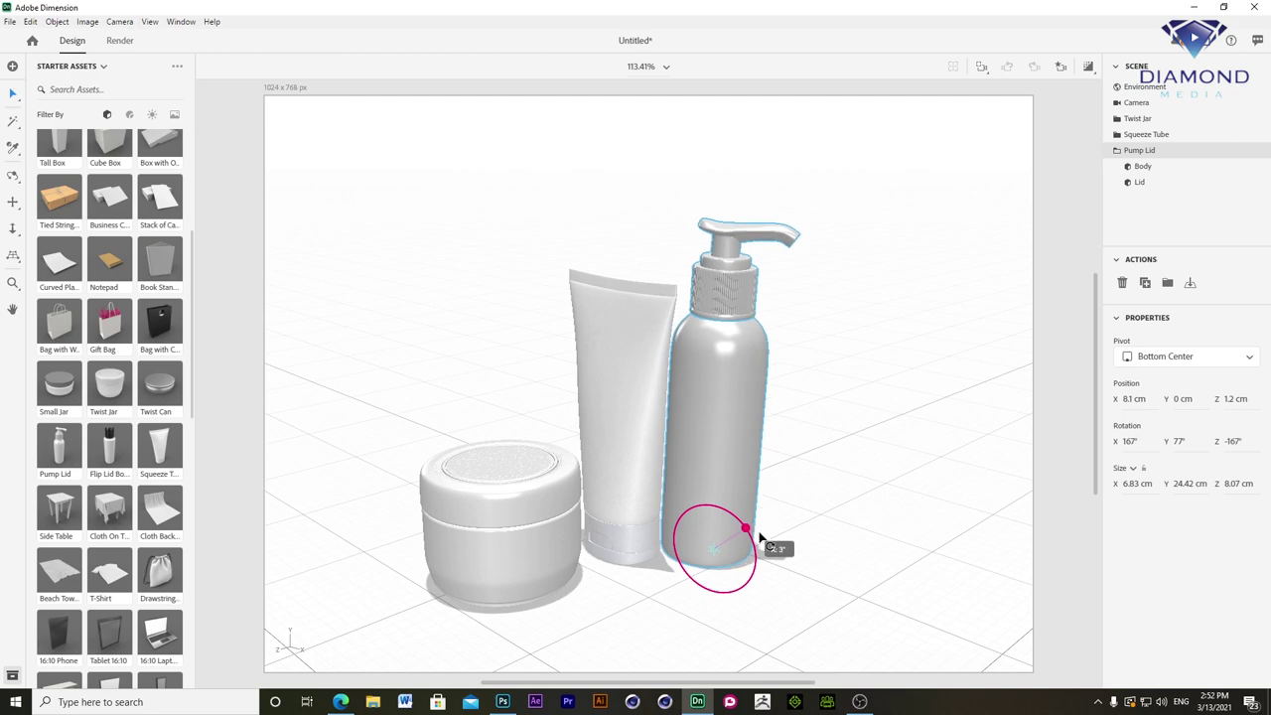
{"action": "key", "text": "ctrl+z"}
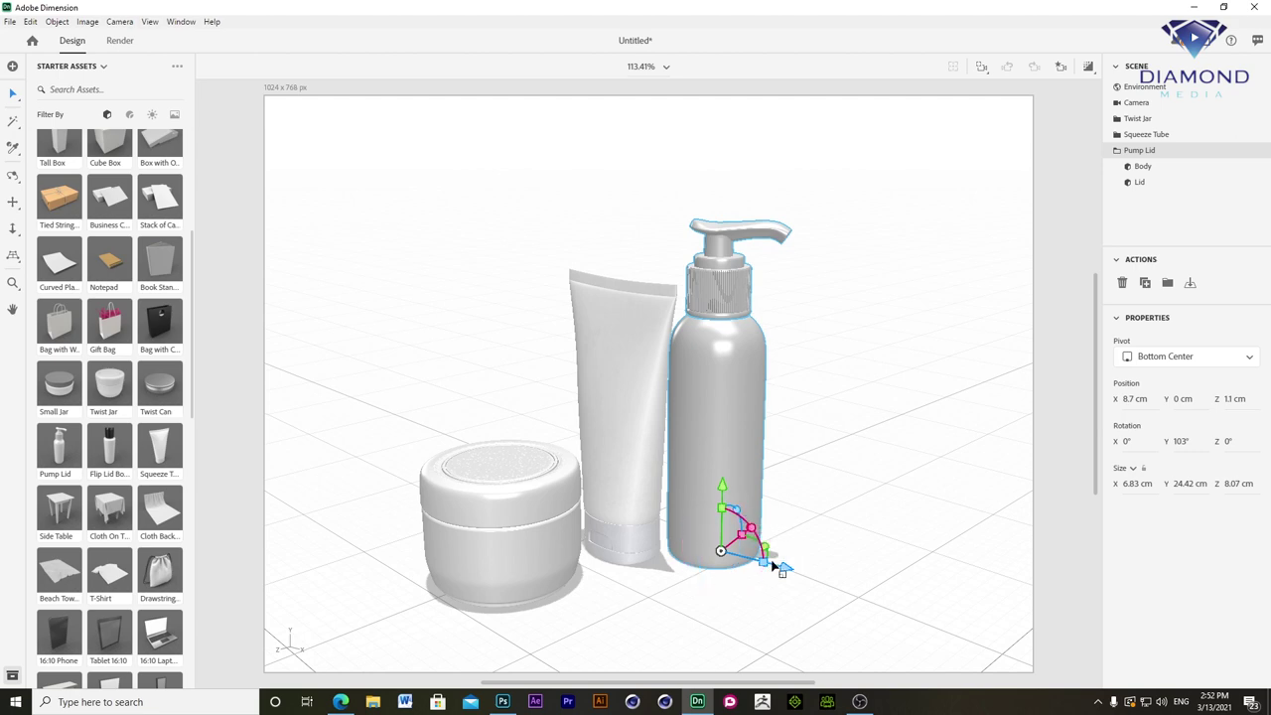
{"action": "left_click_drag", "start_coordinate": [786, 572], "coordinate": [936, 471]}
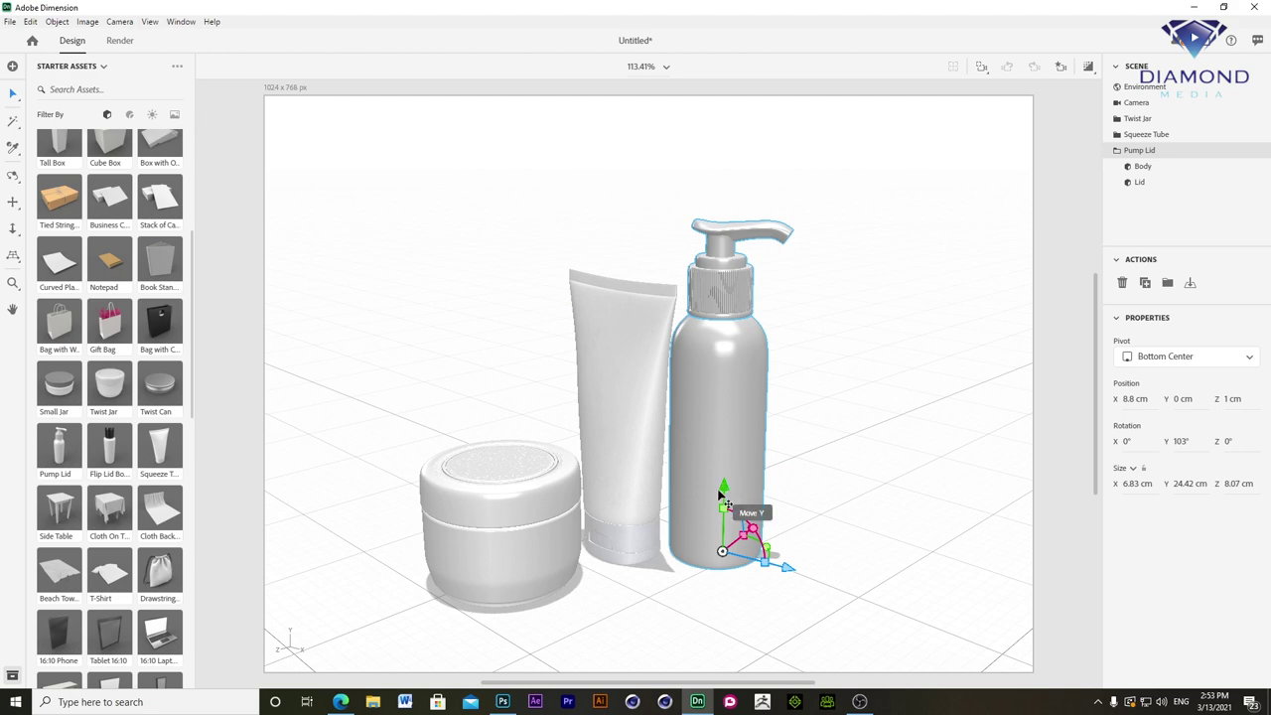
{"action": "left_click", "coordinate": [504, 703]}
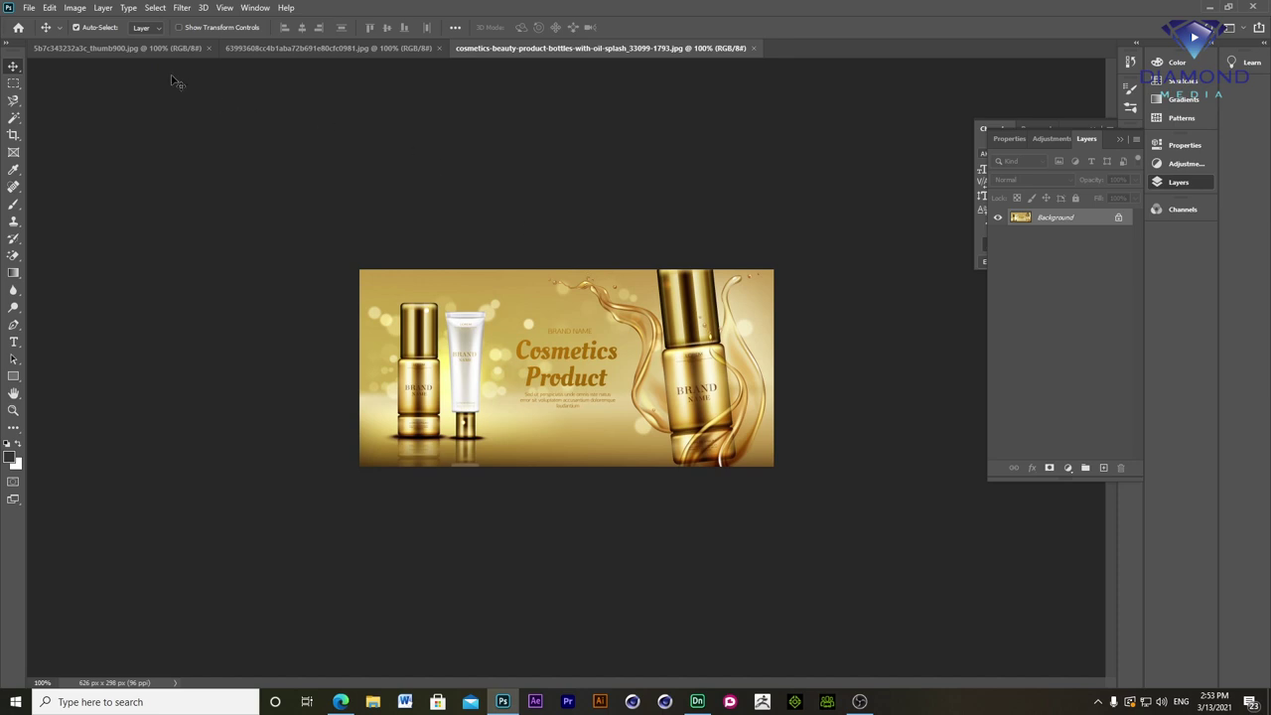
{"action": "left_click", "coordinate": [143, 49]}
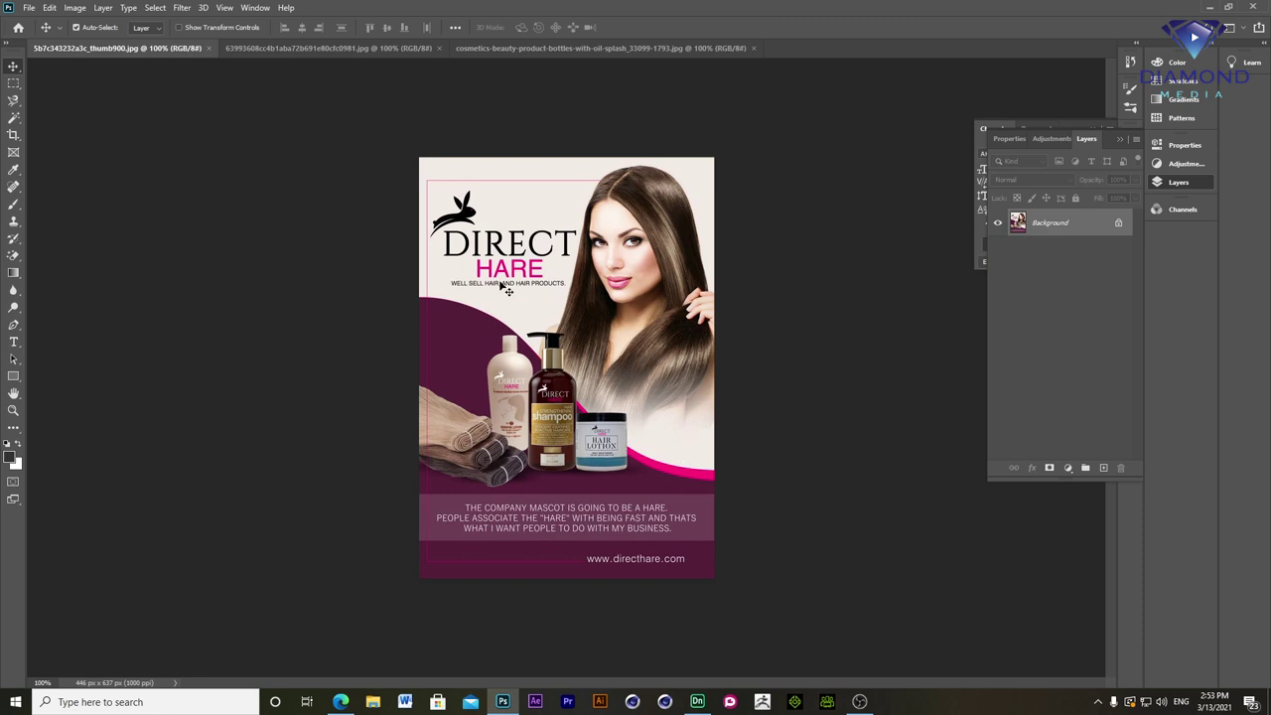
{"action": "left_click", "coordinate": [351, 47]}
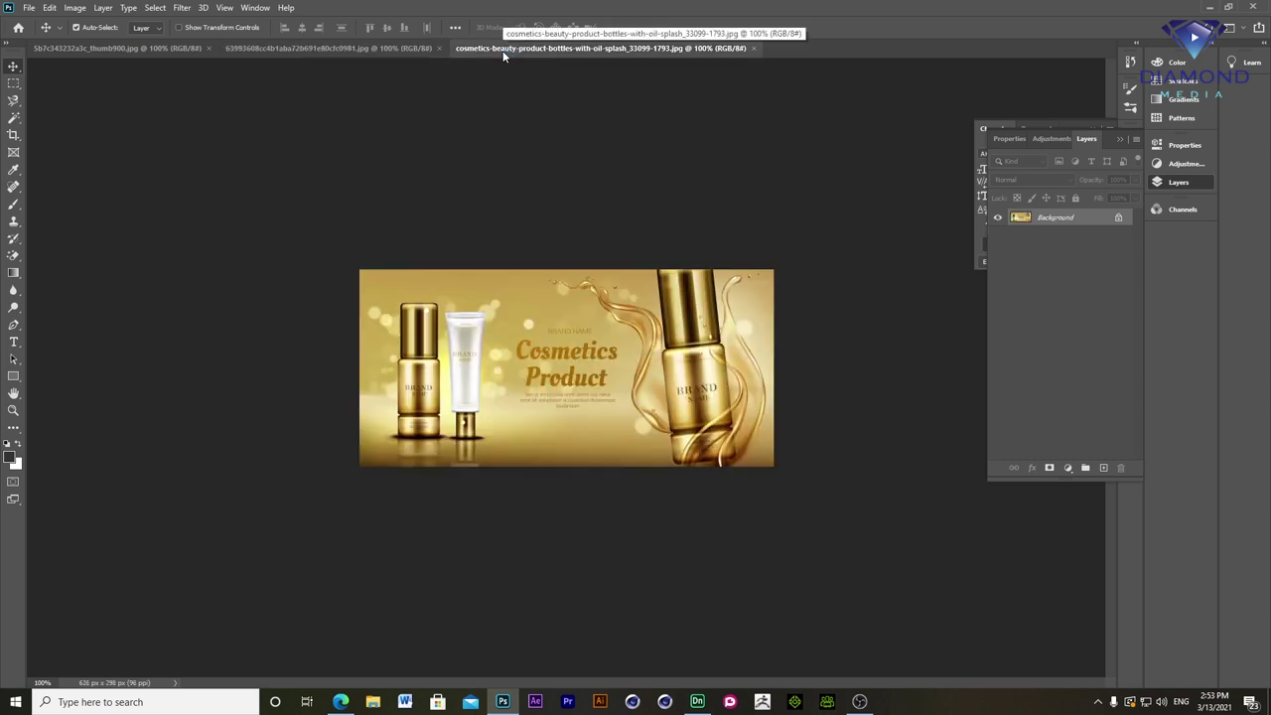
{"action": "left_click", "coordinate": [1210, 7]}
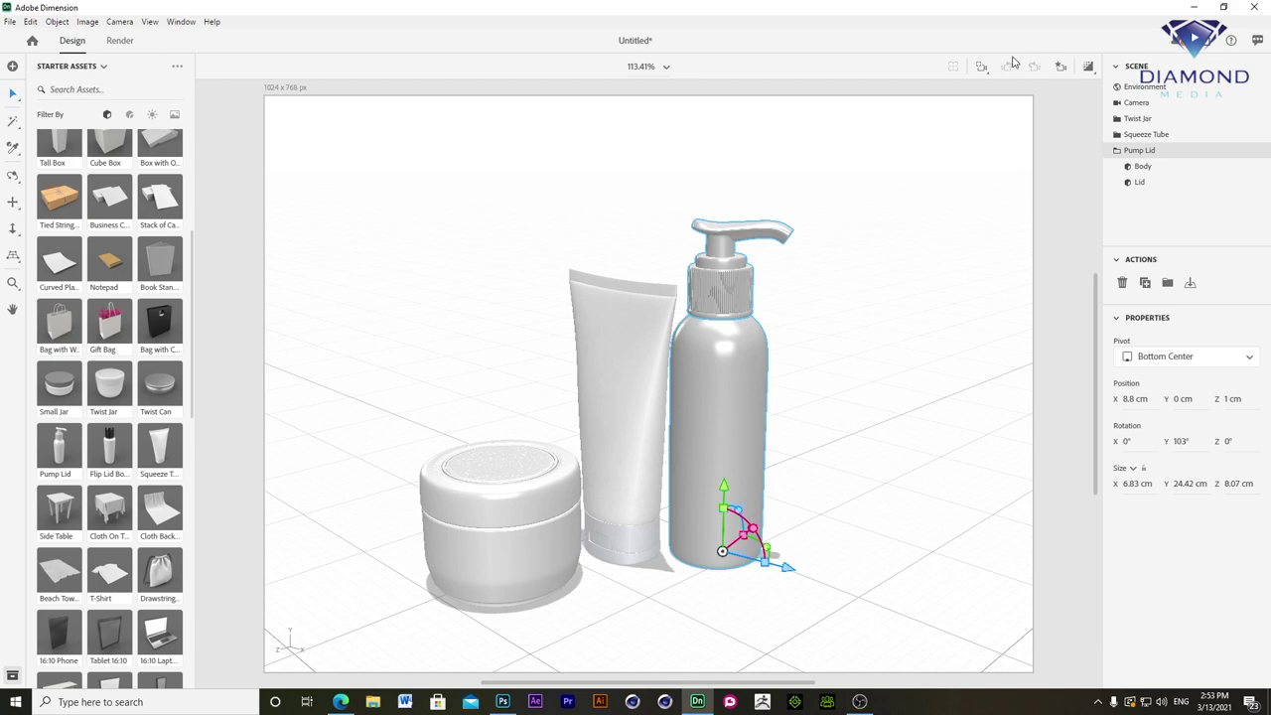
- From the Adobe Dimension Texture folder, drop the DIRECT HARE image onto the tube as a 9.6% decal
{"action": "key", "text": "super+e"}
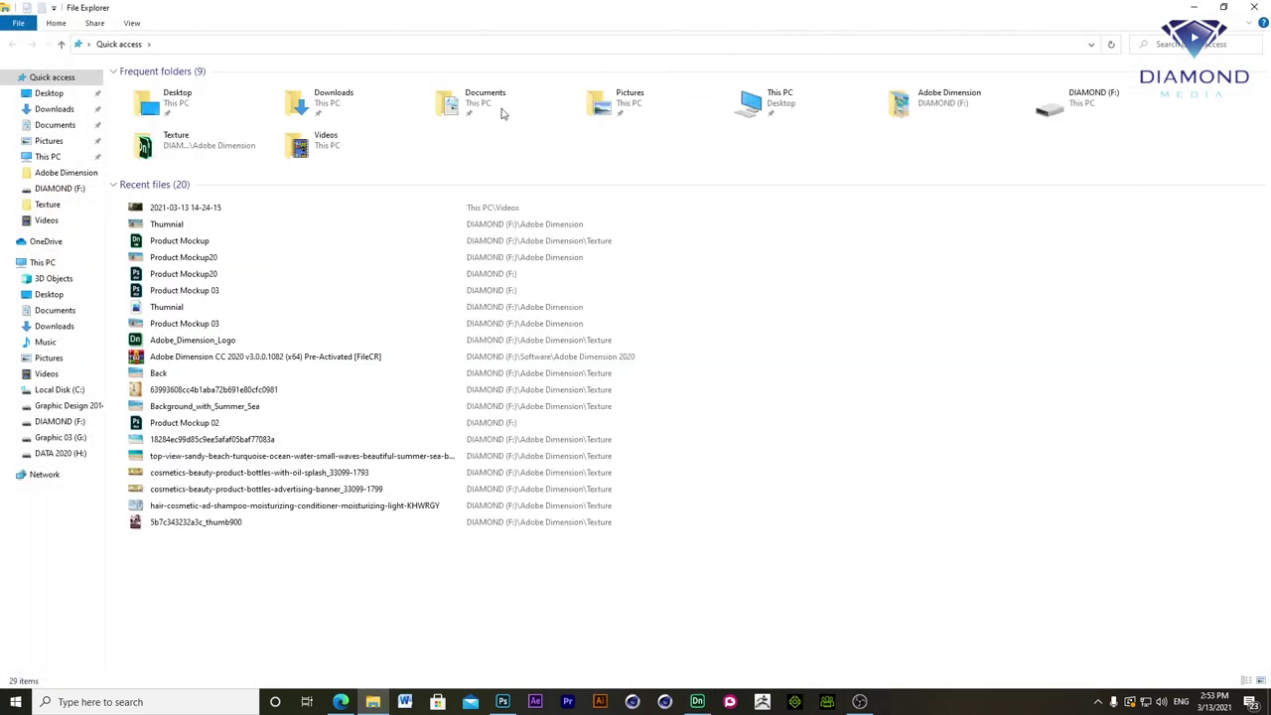
{"action": "left_click", "coordinate": [59, 421]}
{"action": "double_click", "coordinate": [298, 99]}
{"action": "mouse_move", "coordinate": [327, 10]}
{"action": "left_mouse_down"}
{"action": "mouse_move", "coordinate": [906, 179]}
{"action": "mouse_move", "coordinate": [1032, 308]}
{"action": "left_mouse_up"}
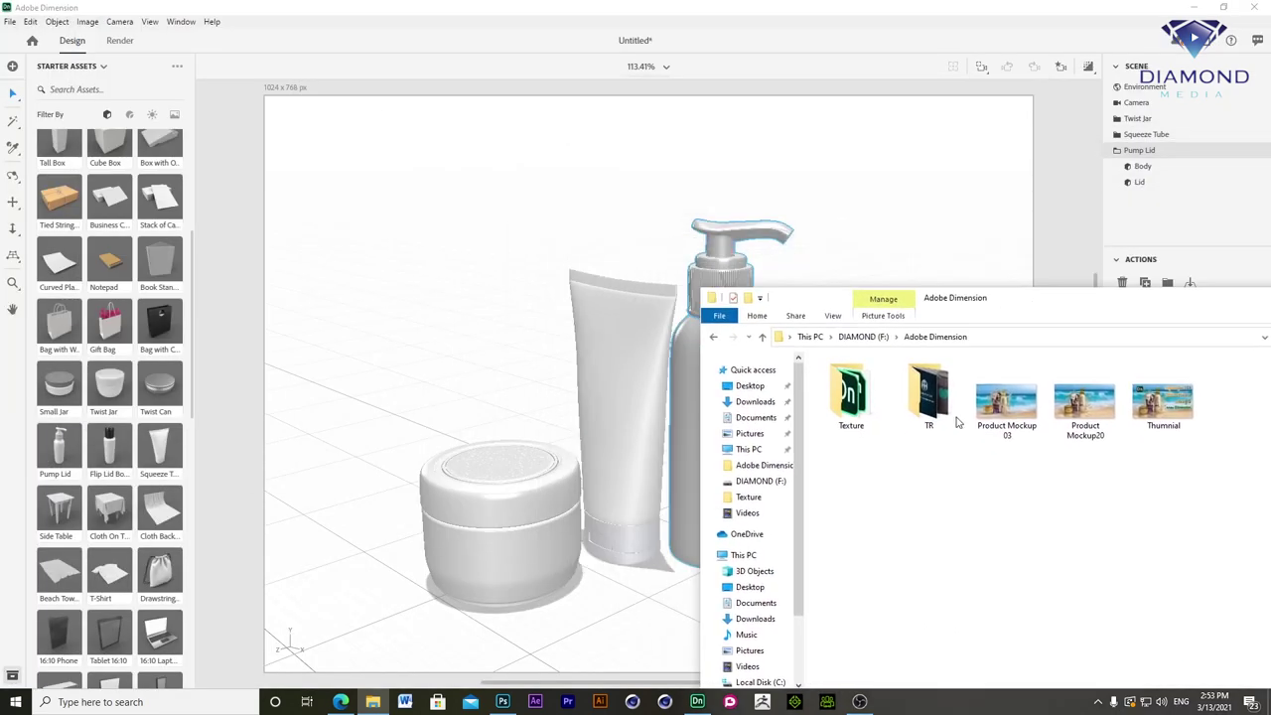
{"action": "double_click", "coordinate": [860, 401]}
{"action": "left_click_drag", "start_coordinate": [989, 301], "coordinate": [956, 175]}
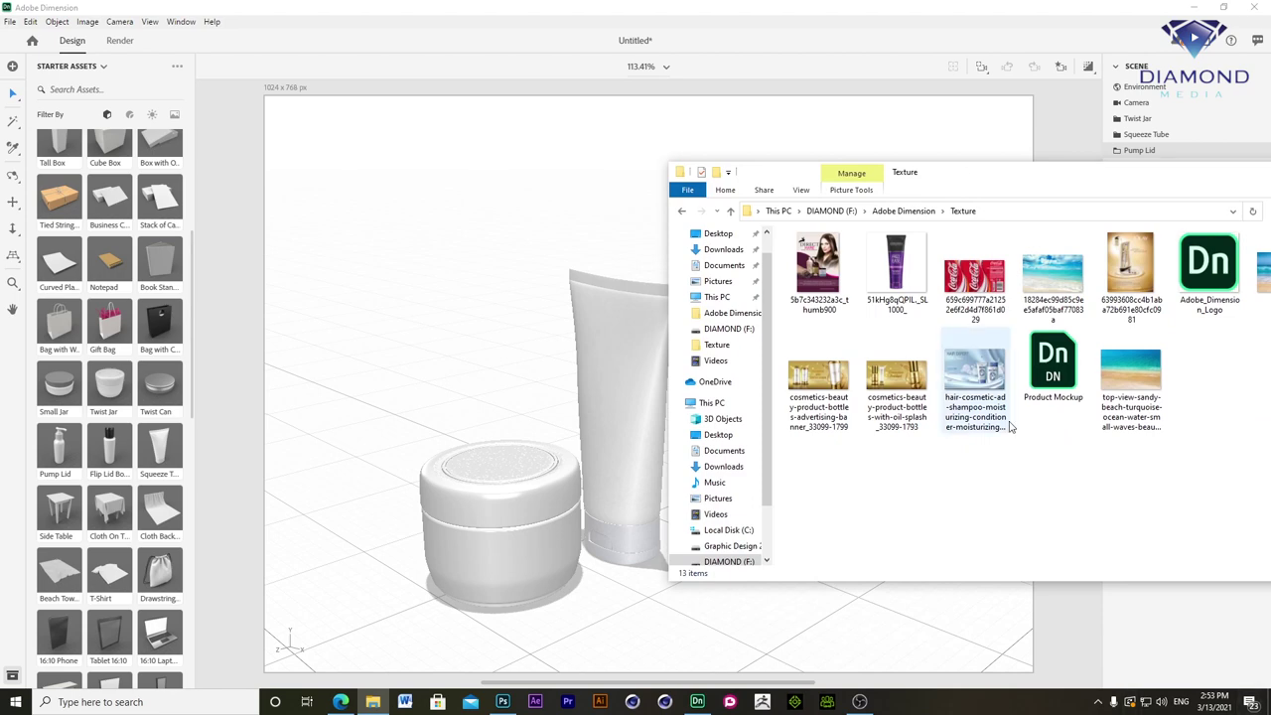
{"action": "left_click_drag", "start_coordinate": [984, 177], "coordinate": [1066, 172]}
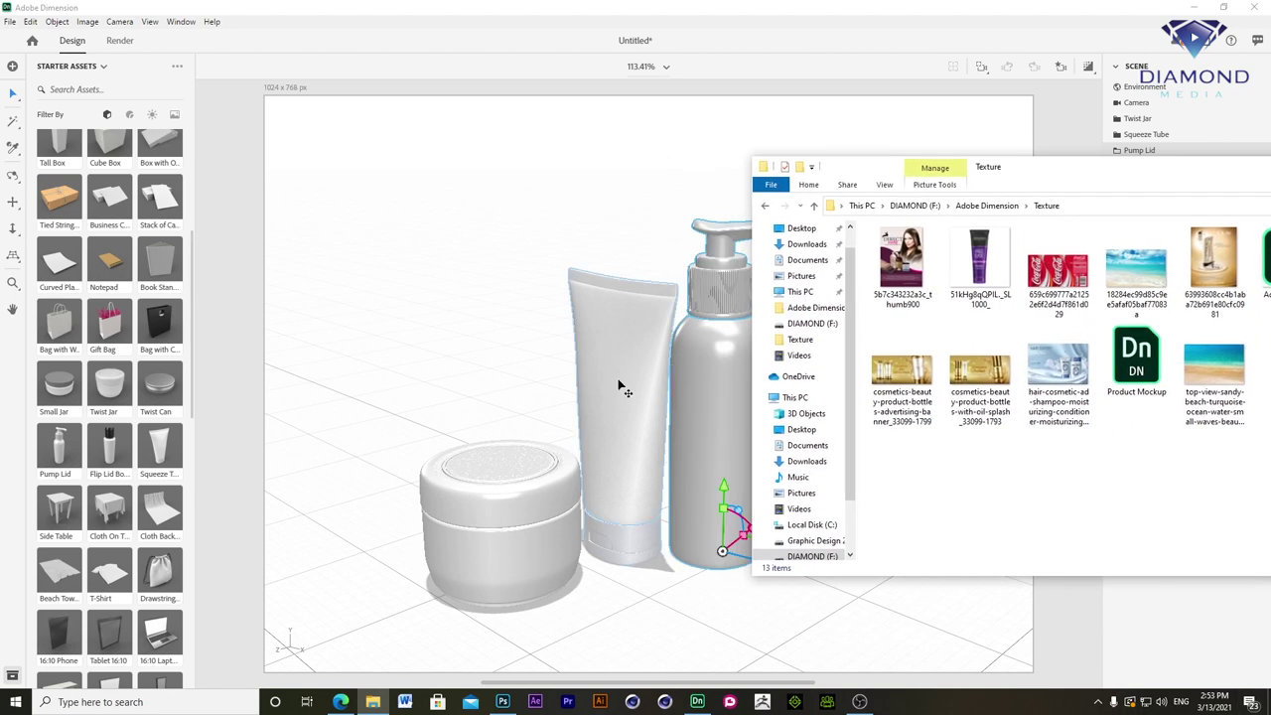
{"action": "left_click_drag", "start_coordinate": [902, 263], "coordinate": [630, 440]}
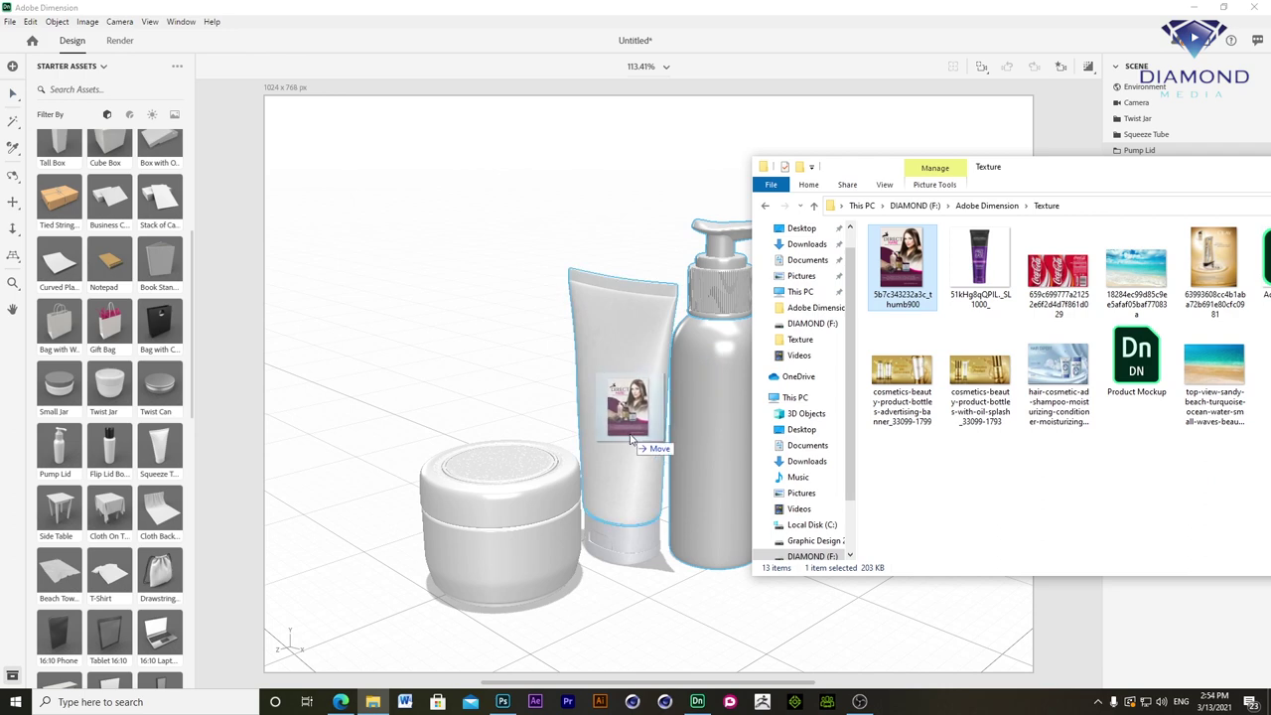
{"action": "left_click_drag", "start_coordinate": [629, 440], "coordinate": [629, 440]}
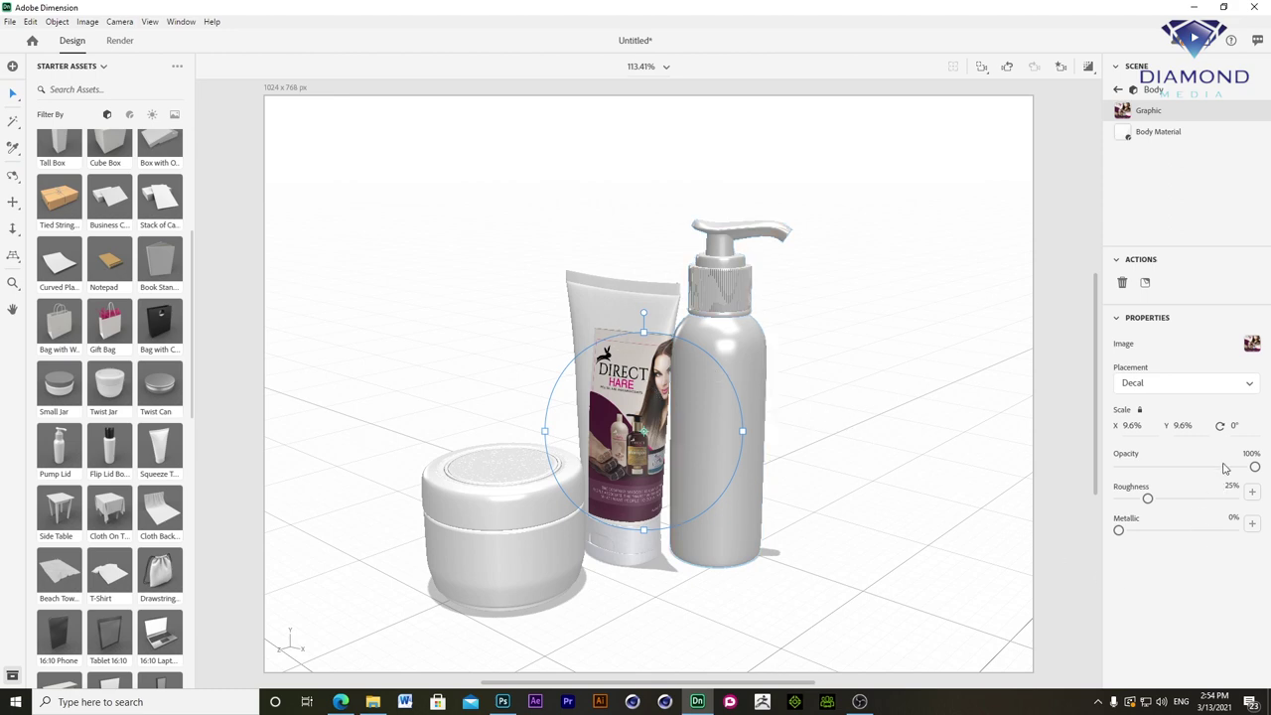
- Scale the DIRECT HARE decal to 13.6% × 13.1%, tilt it 1°, and centre it on the tube's front
{"action": "left_click_drag", "start_coordinate": [1222, 429], "coordinate": [1210, 429]}
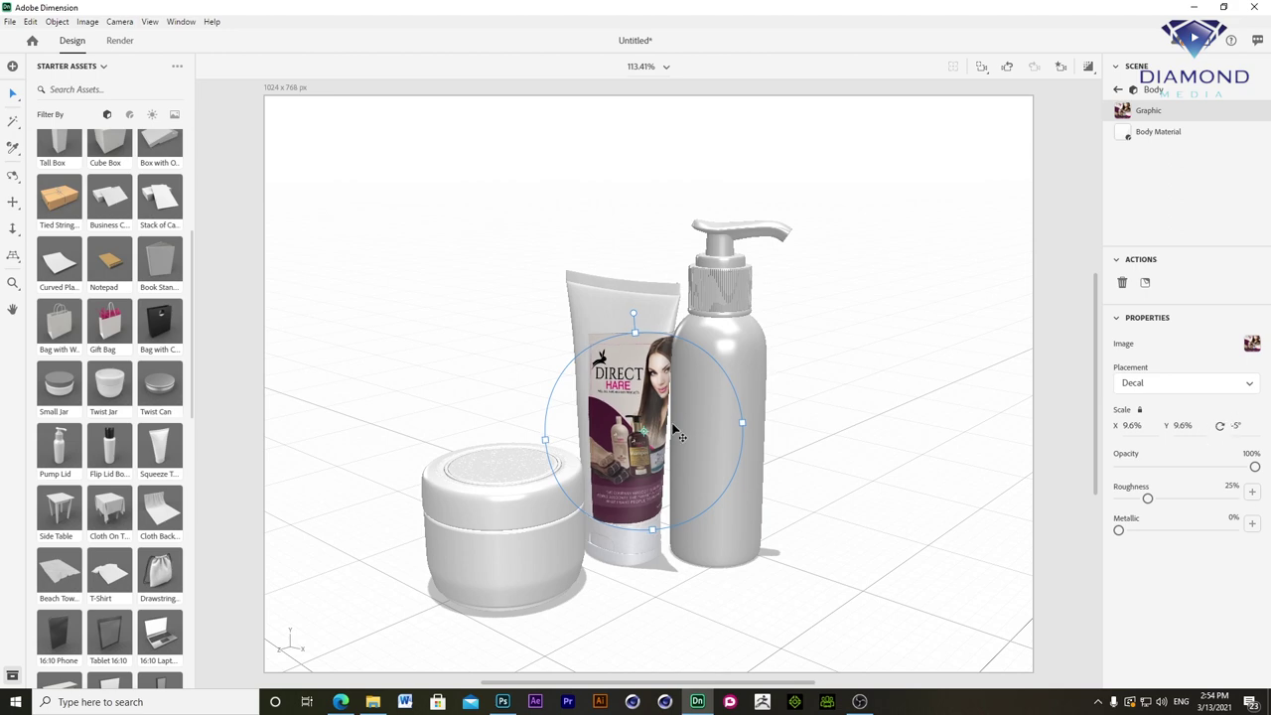
{"action": "left_click_drag", "start_coordinate": [633, 332], "coordinate": [636, 326]}
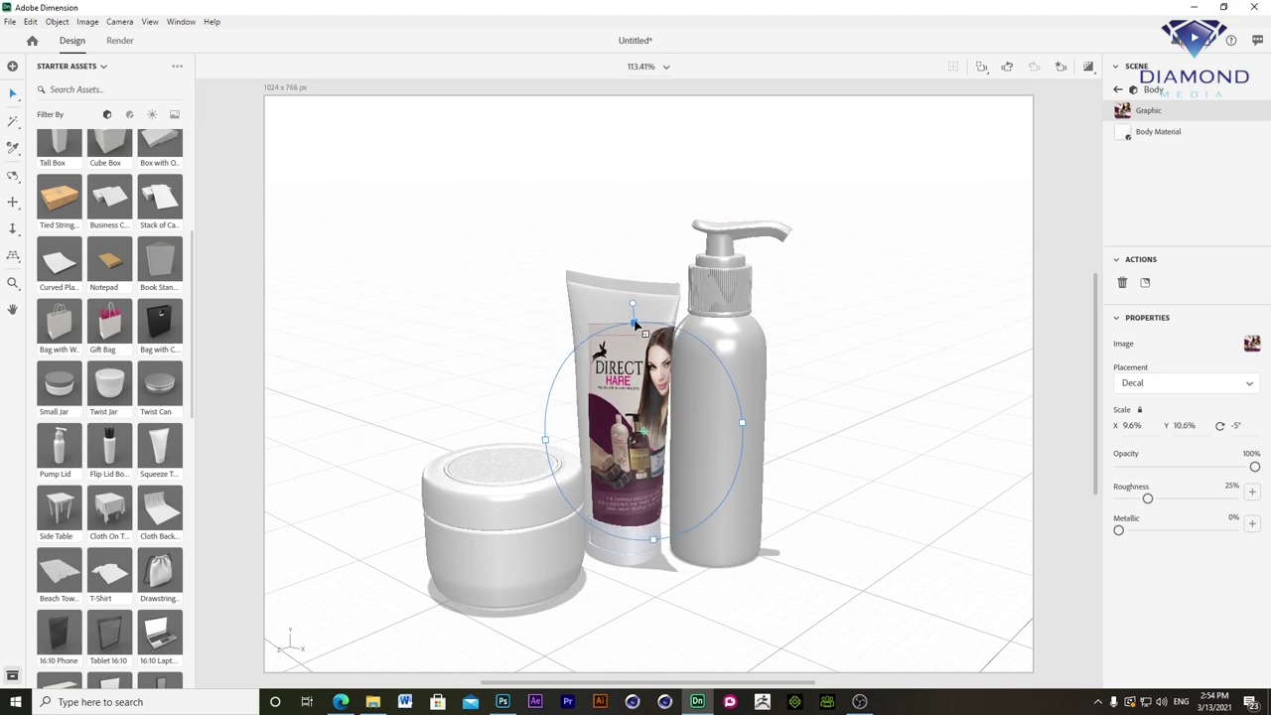
{"action": "left_click_drag", "start_coordinate": [546, 439], "coordinate": [505, 443]}
{"action": "mouse_move", "coordinate": [643, 430]}
{"action": "left_mouse_down"}
{"action": "mouse_move", "coordinate": [647, 395]}
{"action": "mouse_move", "coordinate": [614, 331]}
{"action": "left_mouse_up"}
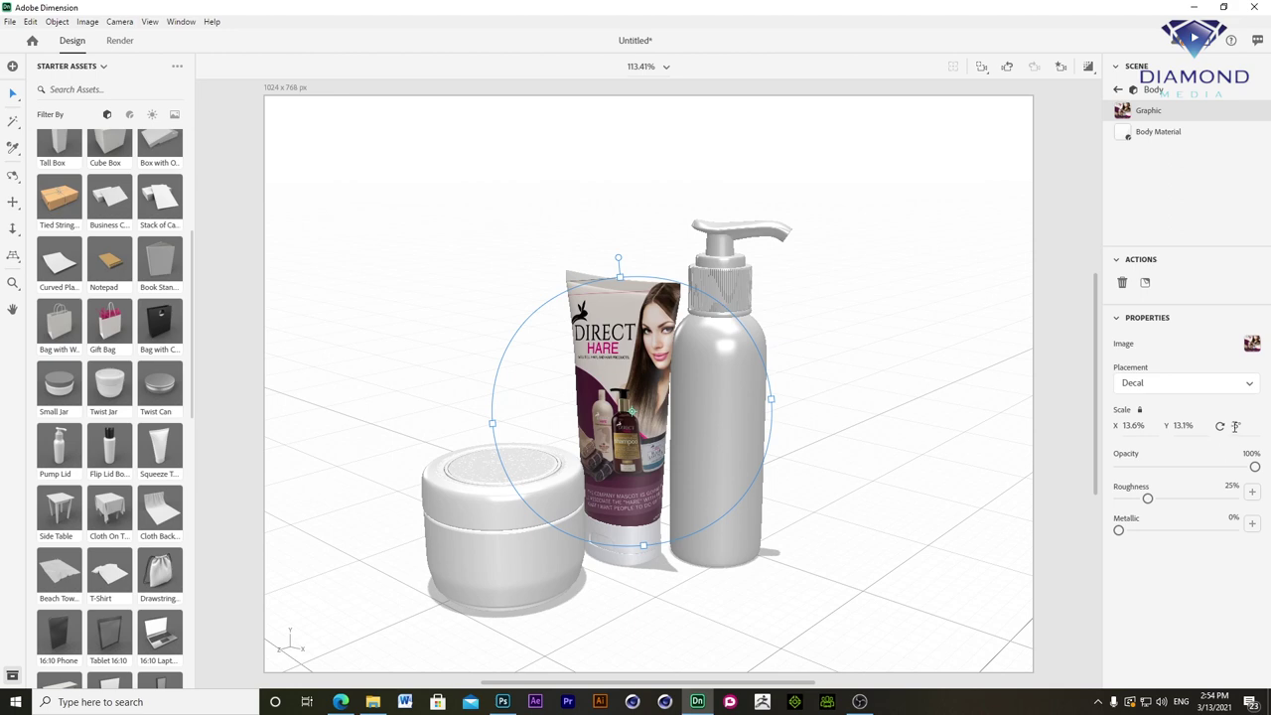
{"action": "left_click_drag", "start_coordinate": [618, 258], "coordinate": [633, 259]}
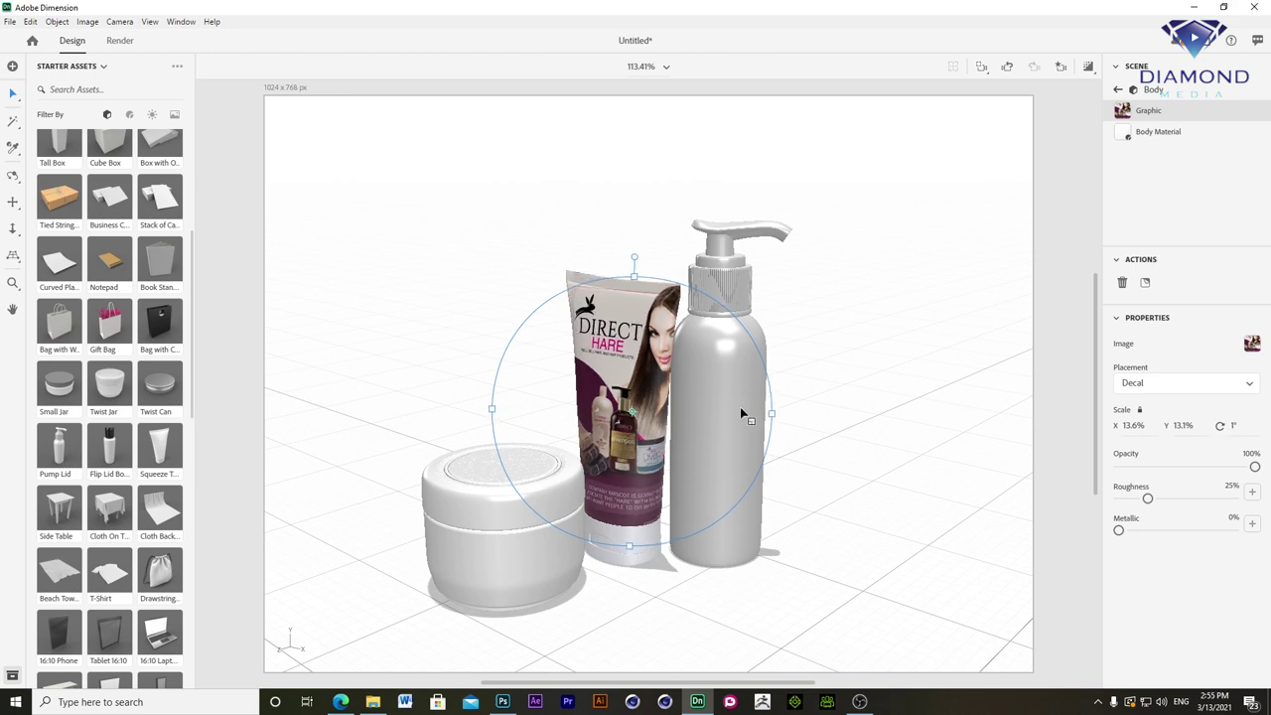
{"action": "left_click_drag", "start_coordinate": [664, 397], "coordinate": [632, 395]}
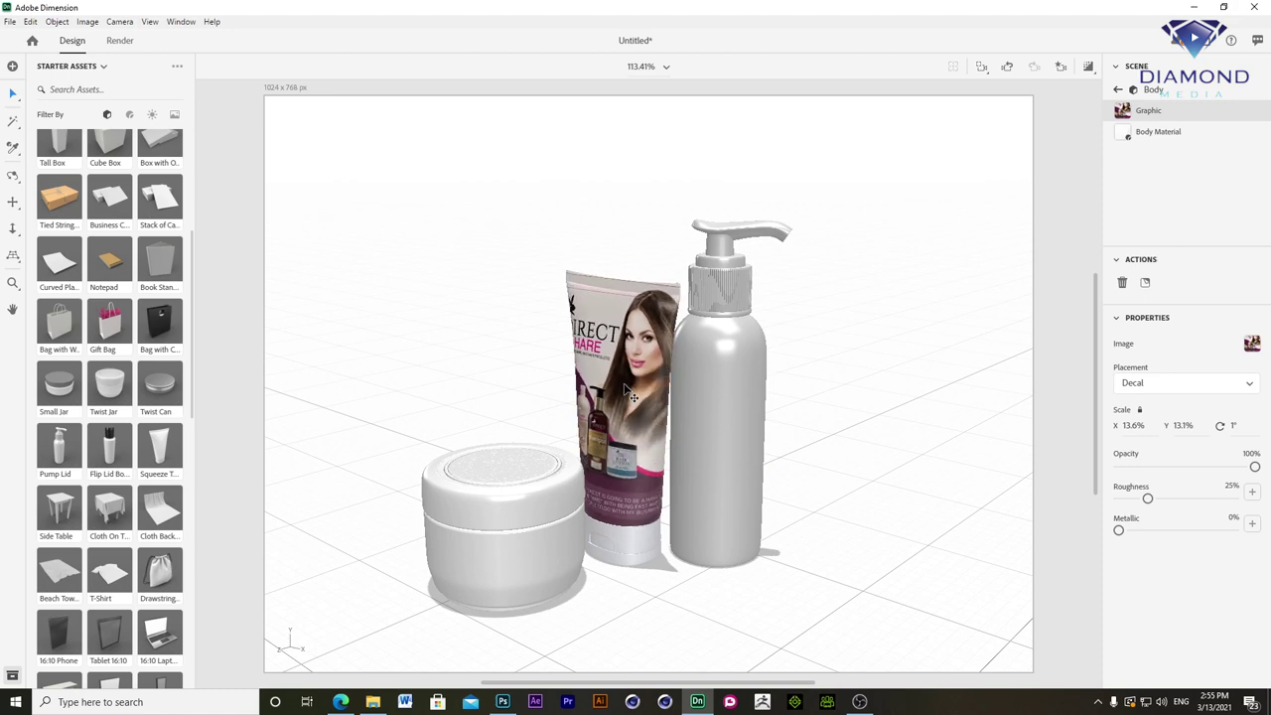
{"action": "left_click_drag", "start_coordinate": [632, 395], "coordinate": [624, 387]}
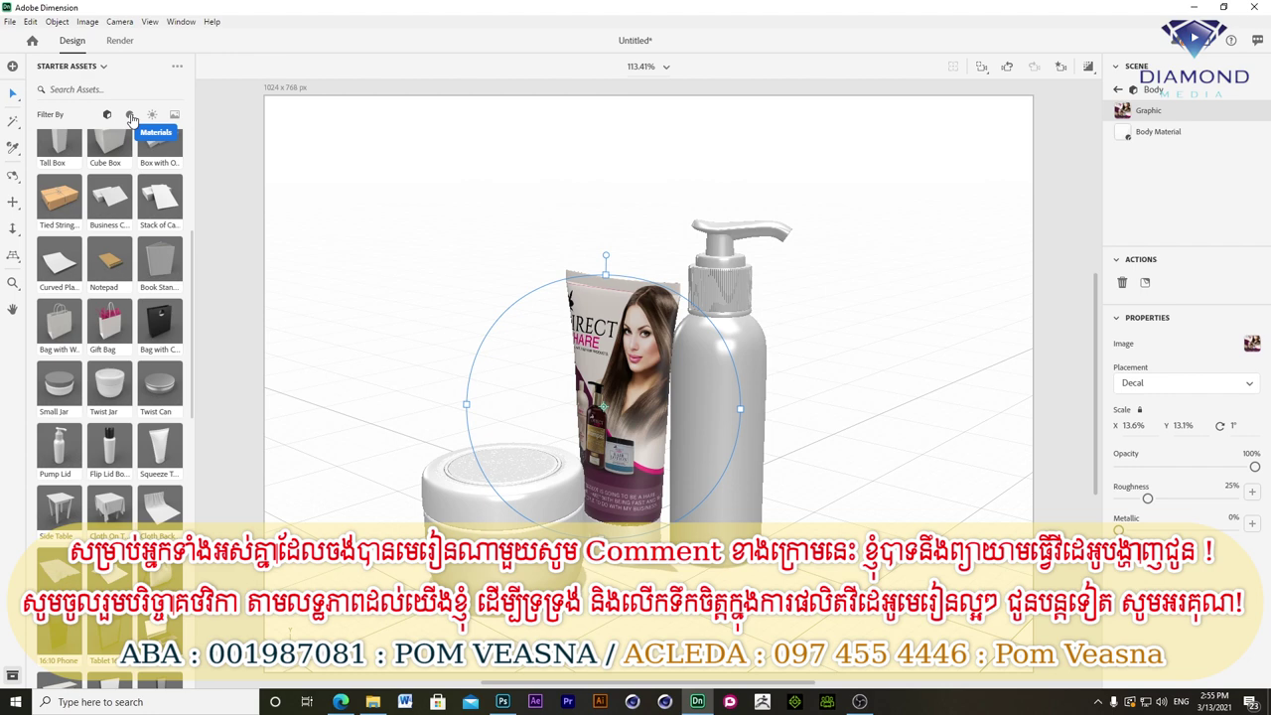
- Filter Starter Assets to Materials and scroll to Rainbow Anodized Metal
{"action": "left_click", "coordinate": [130, 115]}
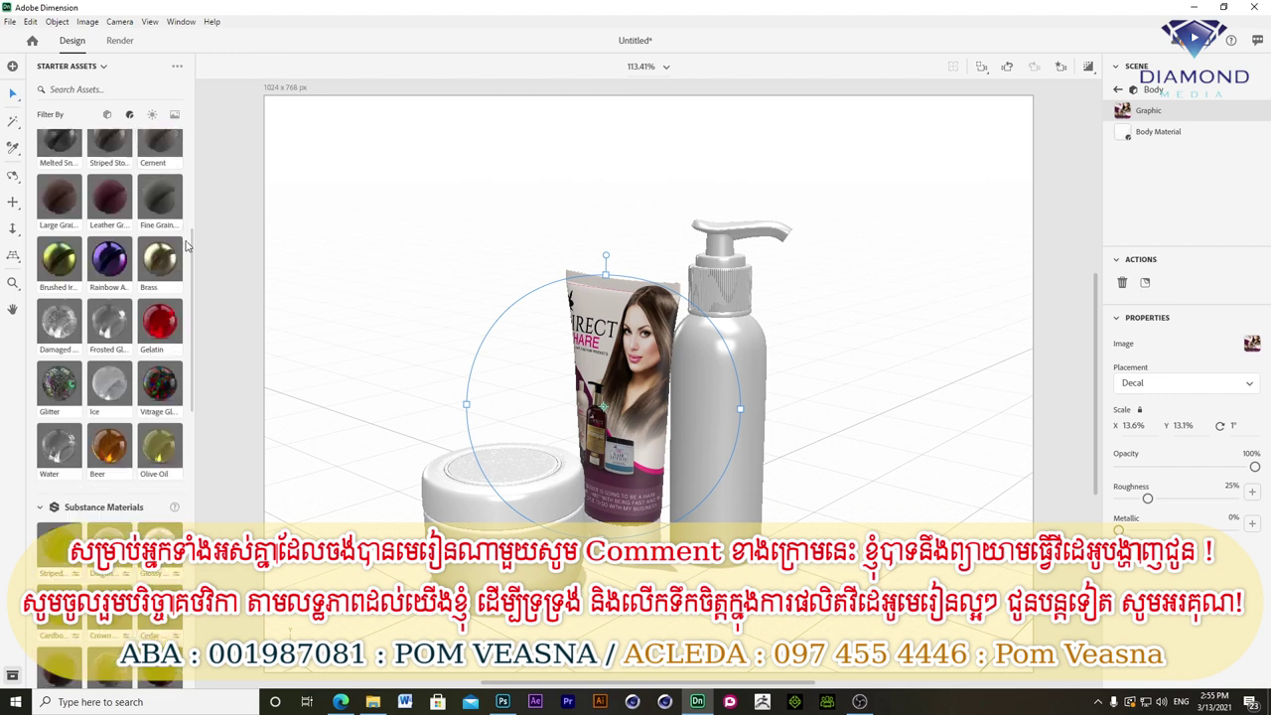
{"action": "scroll", "coordinate": [110, 298], "scroll_direction": "down", "scroll_amount": 3}
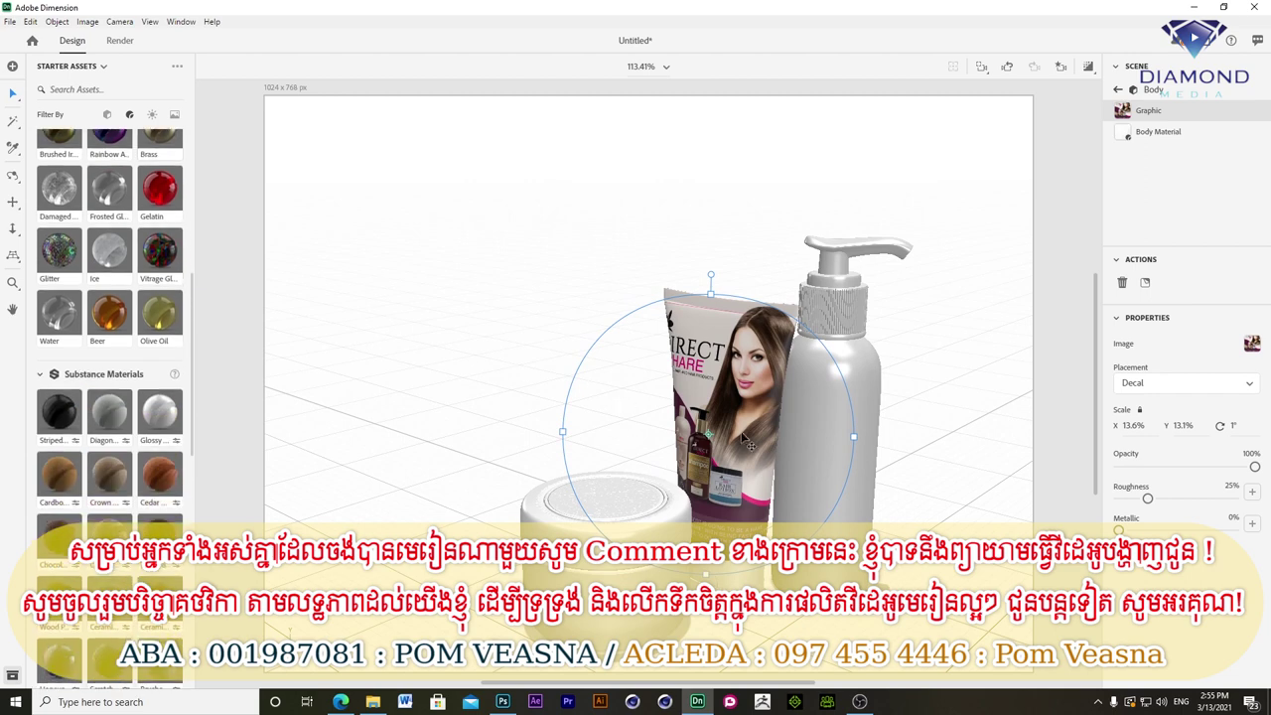
{"action": "left_click_drag", "start_coordinate": [944, 496], "coordinate": [804, 455]}
{"action": "left_click", "coordinate": [130, 116]}
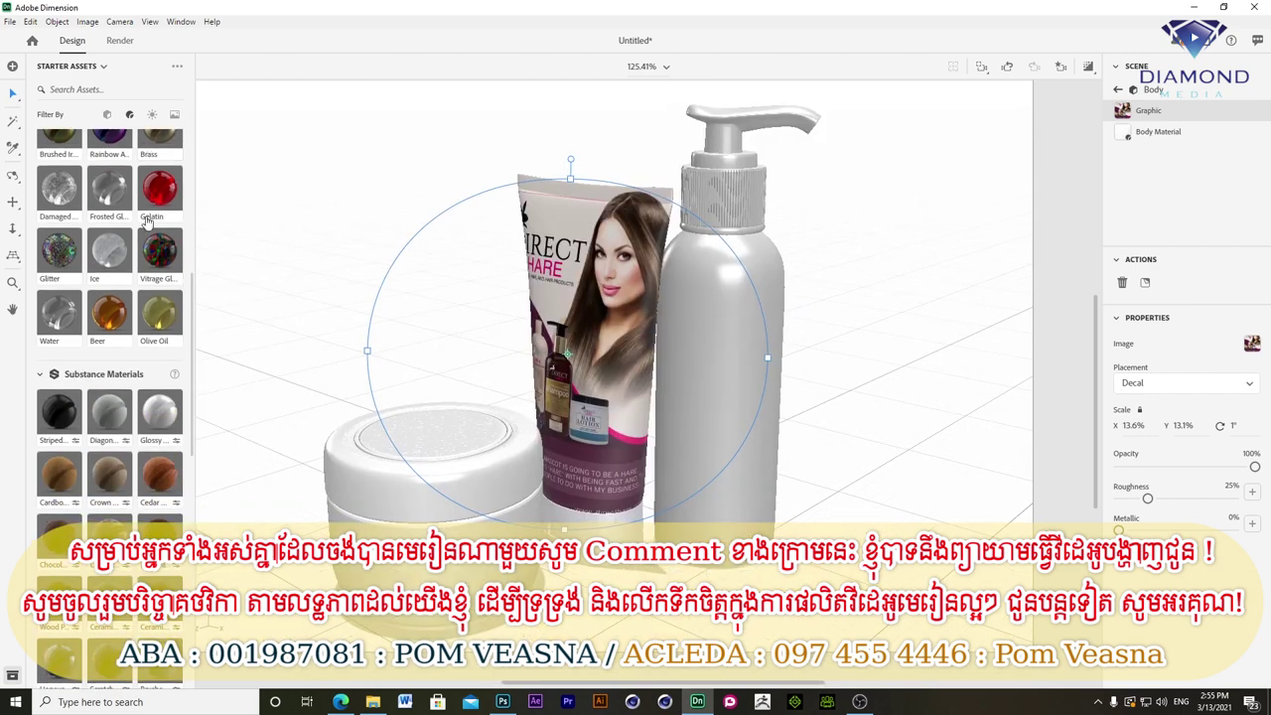
{"action": "left_click_drag", "start_coordinate": [197, 221], "coordinate": [195, 148]}
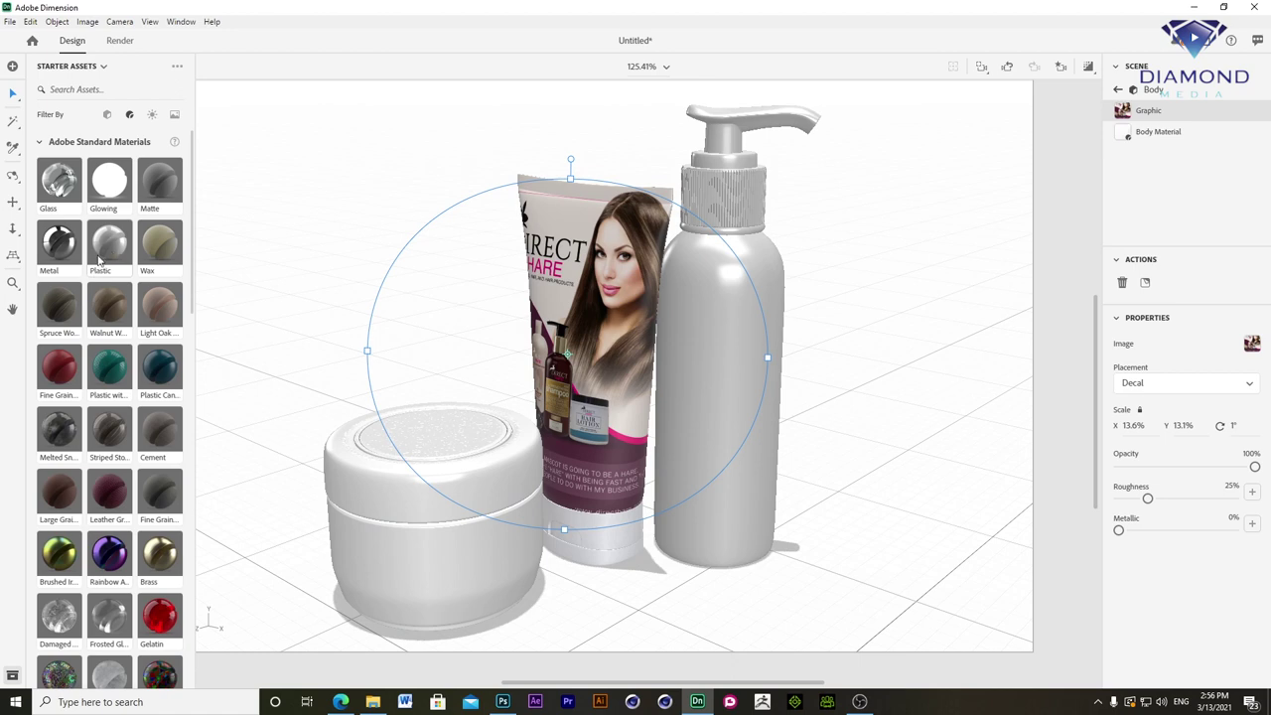
{"action": "scroll", "coordinate": [122, 464], "scroll_direction": "down", "scroll_amount": 3}
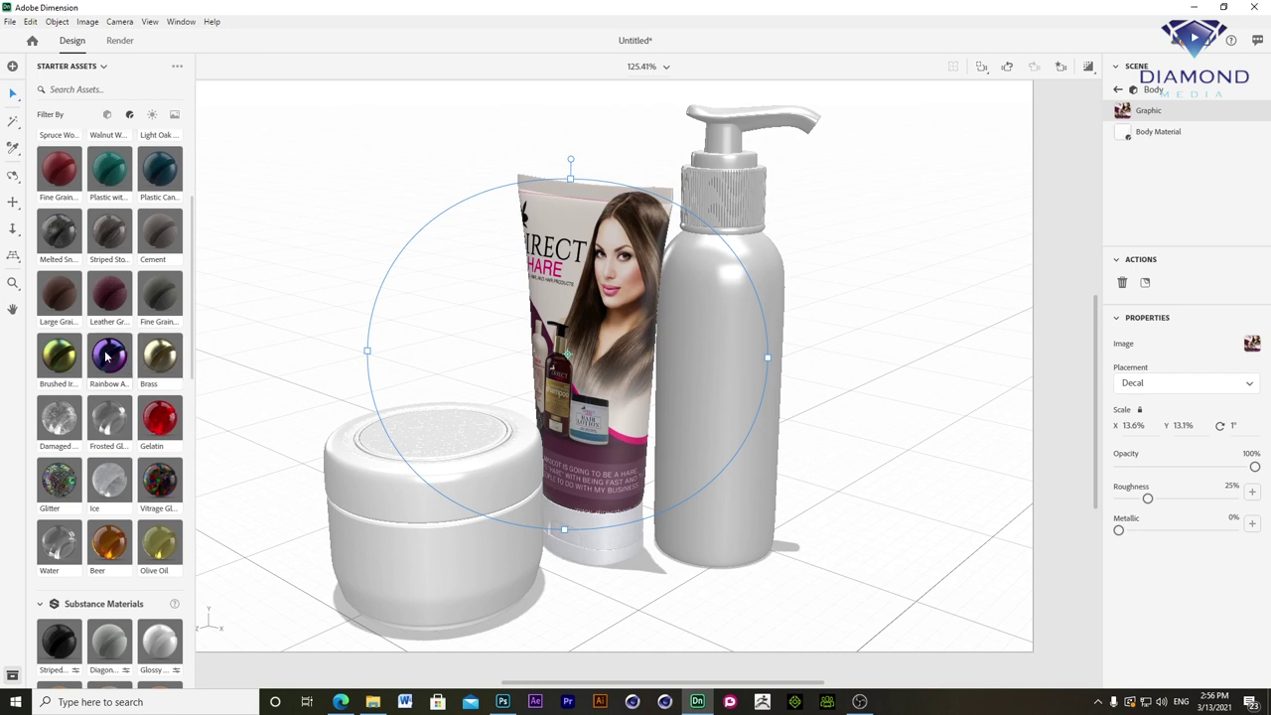
- Apply Rainbow Anodized Metal to the squeeze tube's cap and check its Base Color image
{"action": "left_click_drag", "start_coordinate": [106, 358], "coordinate": [603, 539]}
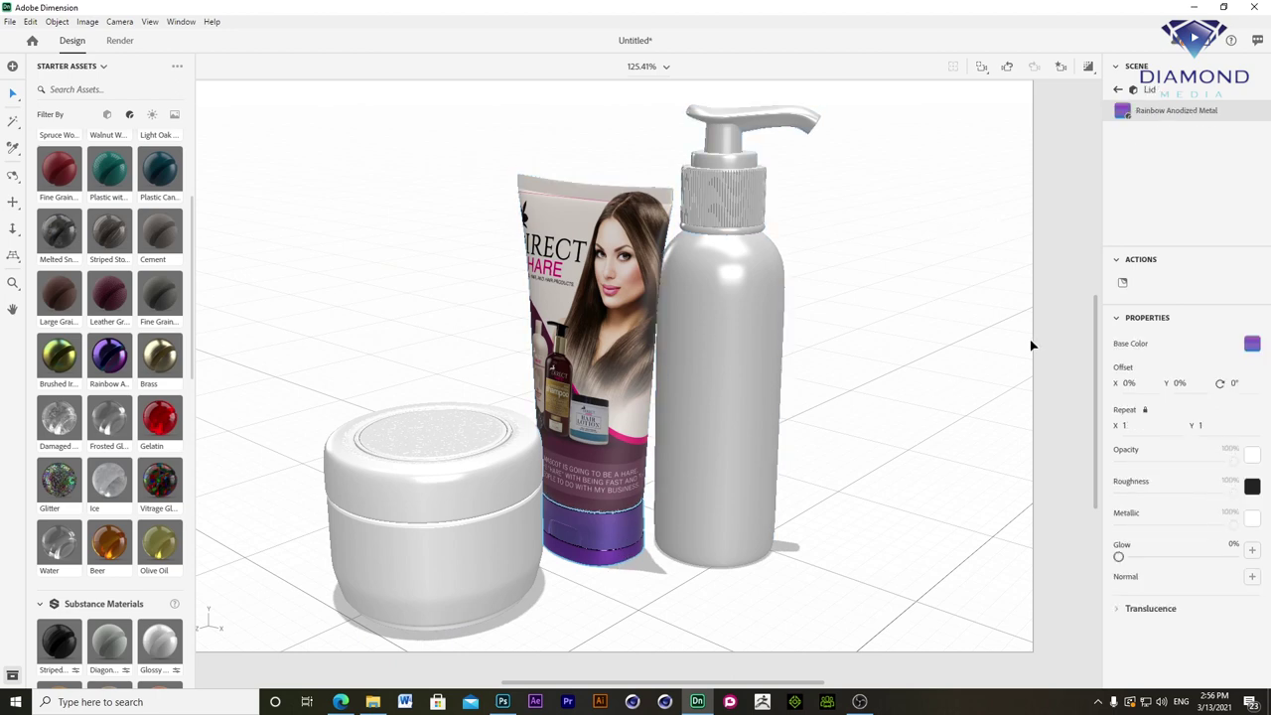
{"action": "left_click", "coordinate": [1252, 345]}
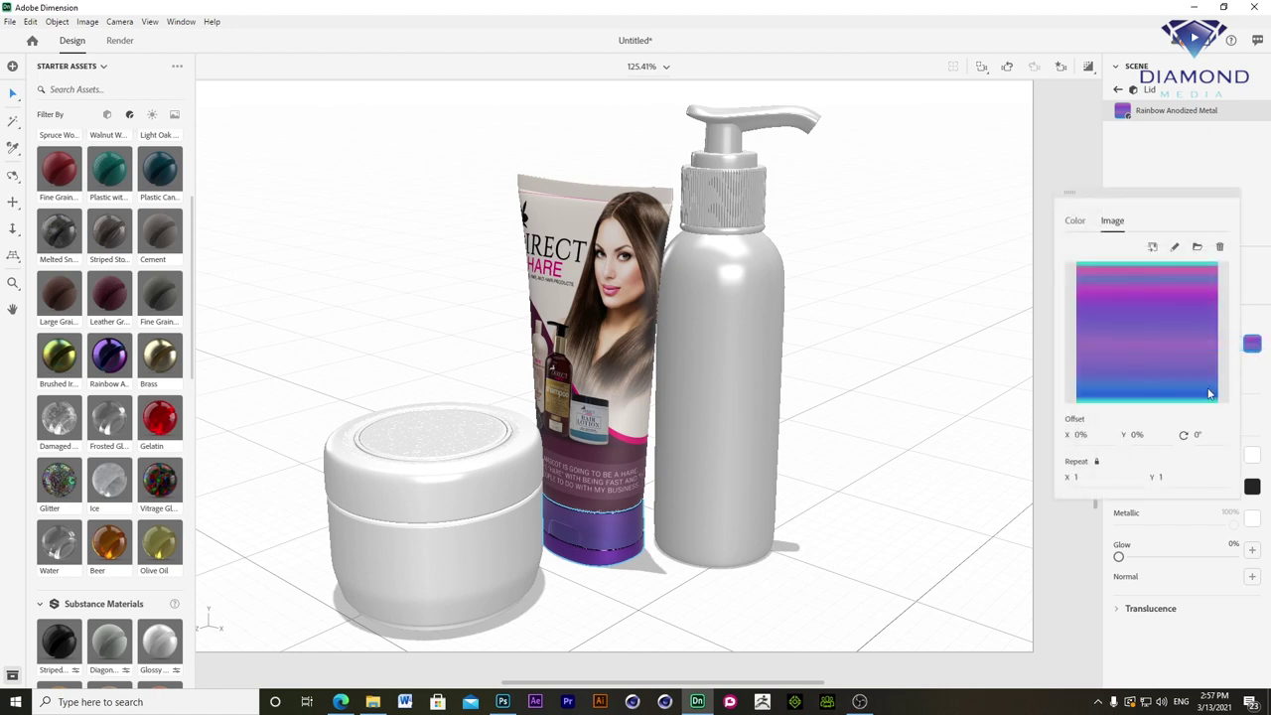
{"action": "left_click", "coordinate": [1220, 177]}
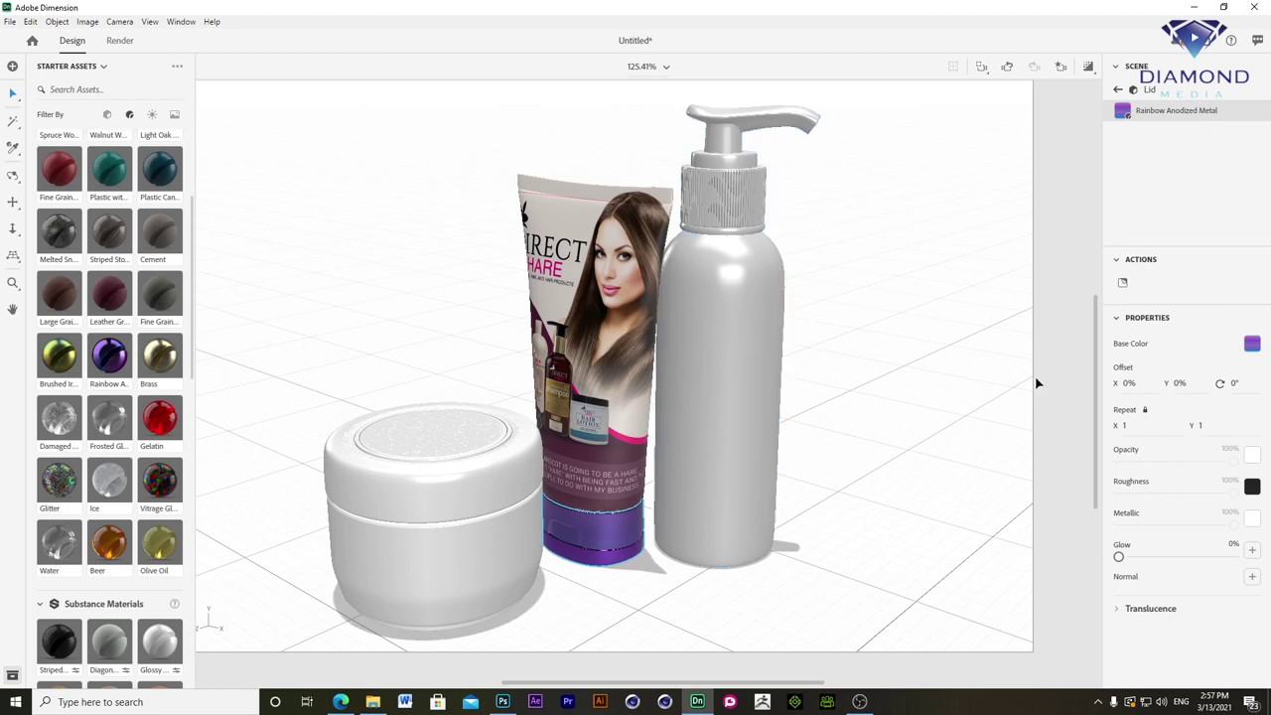
{"action": "left_click", "coordinate": [425, 554]}
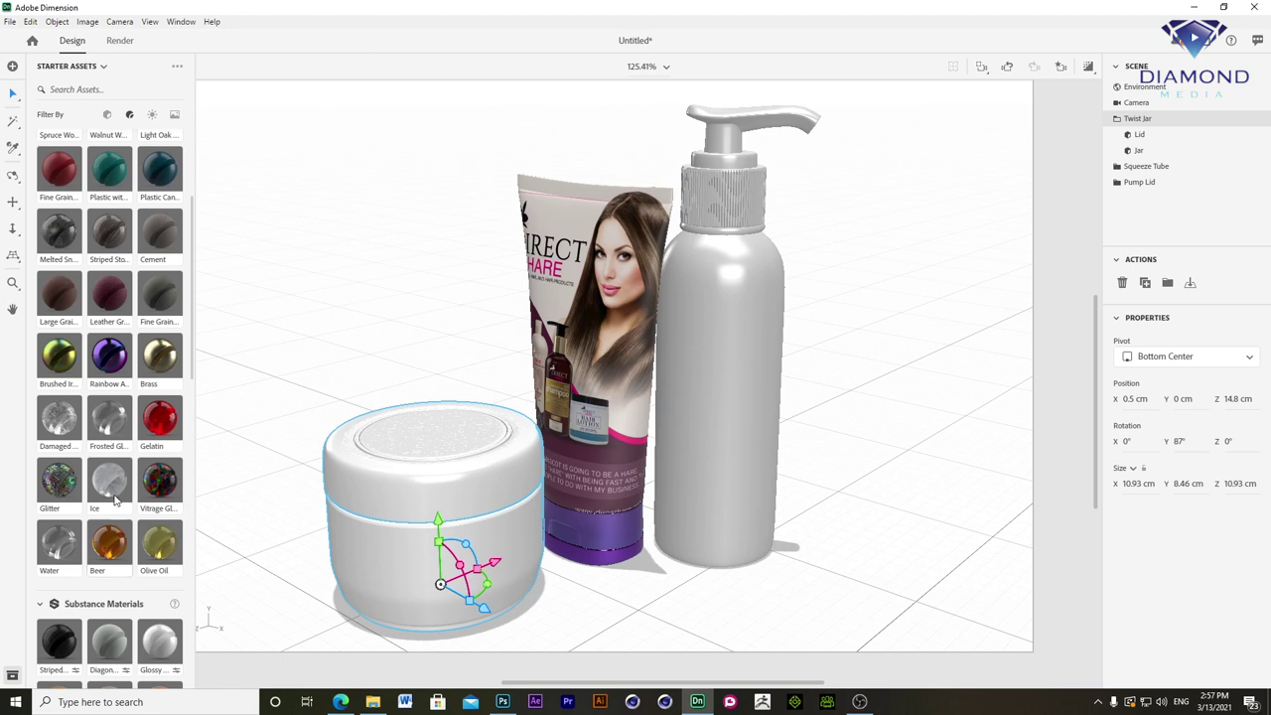
- Apply the amber Beer material to the Twist Jar
{"action": "scroll", "coordinate": [115, 397], "scroll_direction": "up", "scroll_amount": 3}
{"action": "scroll", "coordinate": [116, 387], "scroll_direction": "down", "scroll_amount": 6}
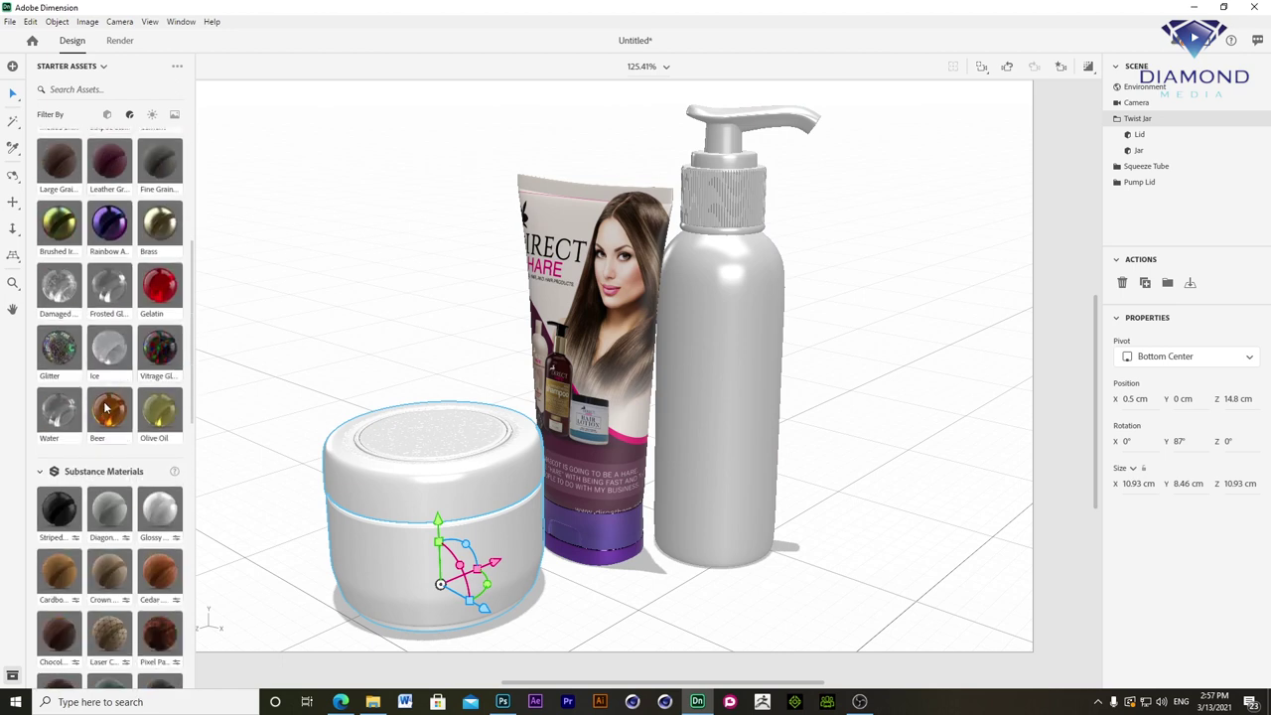
{"action": "left_click", "coordinate": [110, 412]}
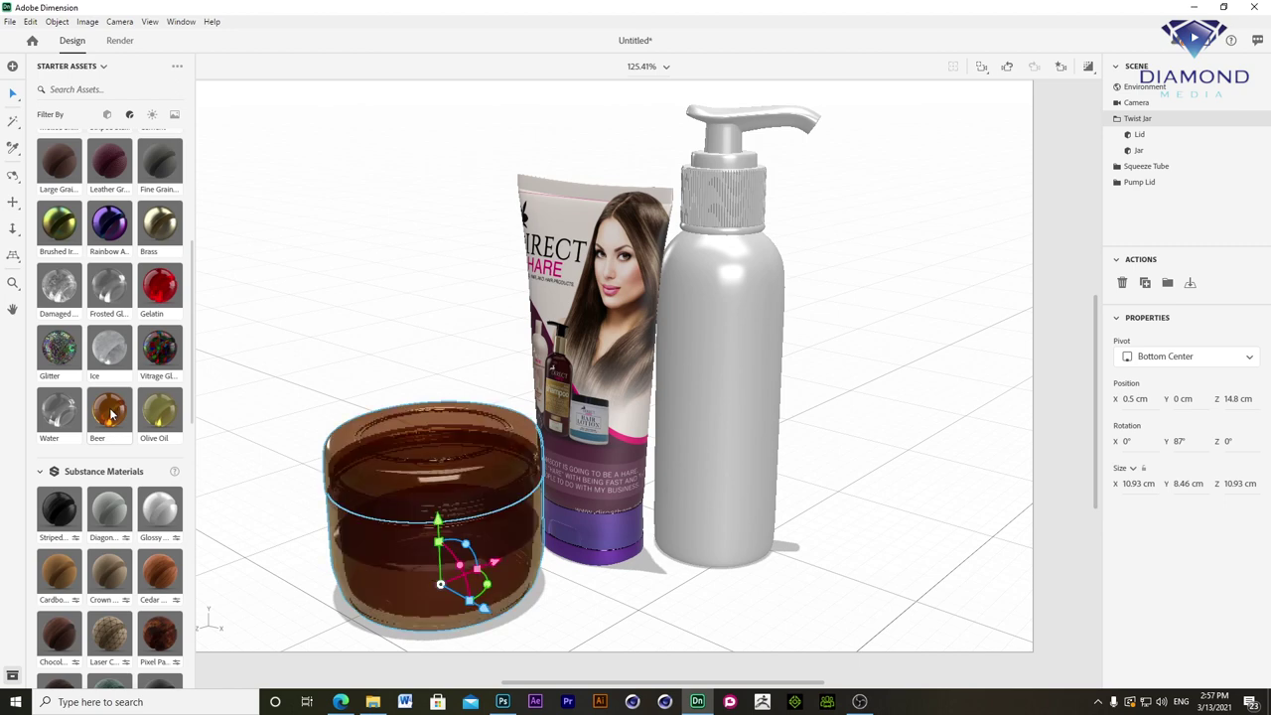
{"action": "left_click_drag", "start_coordinate": [116, 430], "coordinate": [442, 475]}
- Drop the gold Cosmetics Product image from File Explorer onto the jar as a decal
{"action": "left_click", "coordinate": [373, 702]}
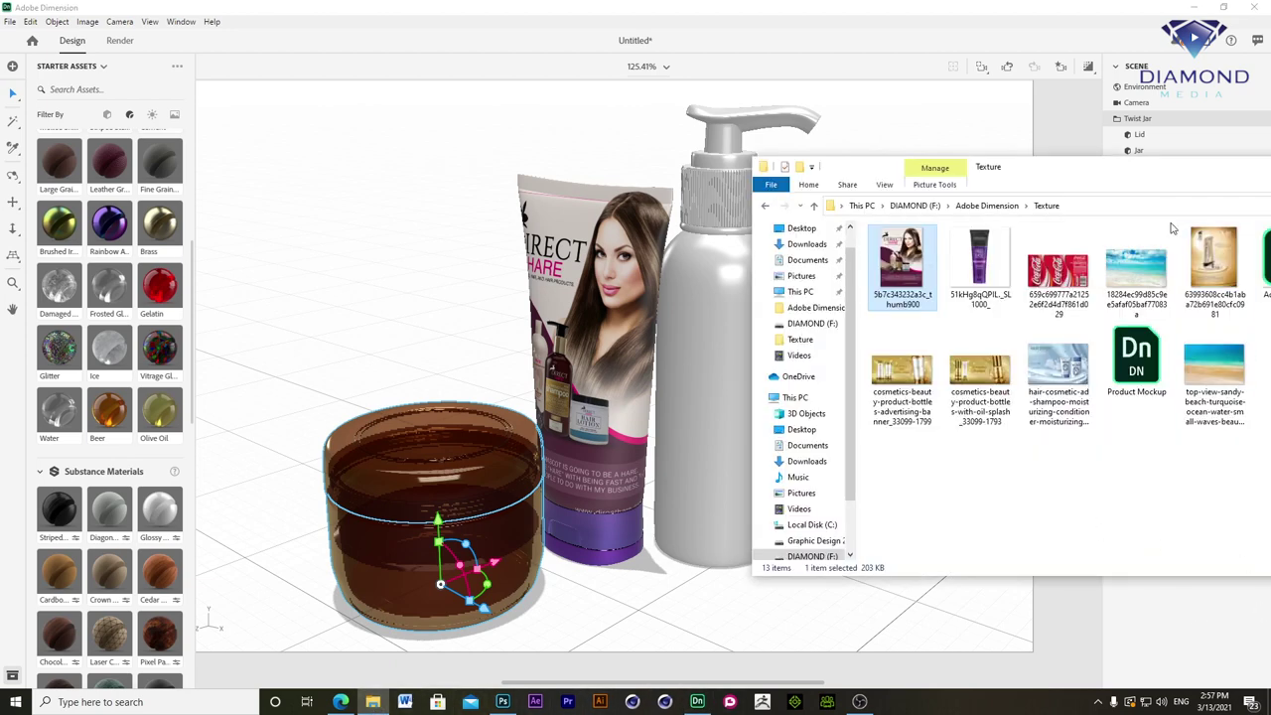
{"action": "left_click_drag", "start_coordinate": [1181, 179], "coordinate": [1155, 178]}
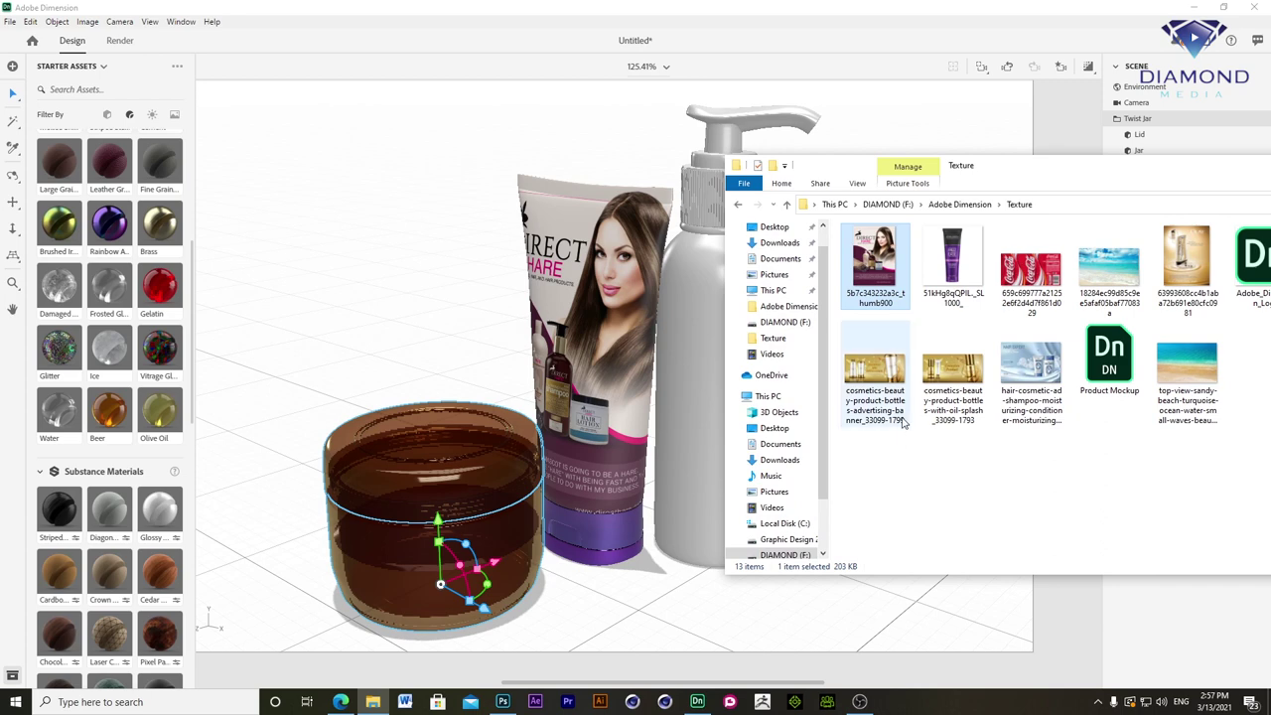
{"action": "left_click", "coordinate": [892, 378]}
{"action": "left_click_drag", "start_coordinate": [948, 372], "coordinate": [428, 592]}
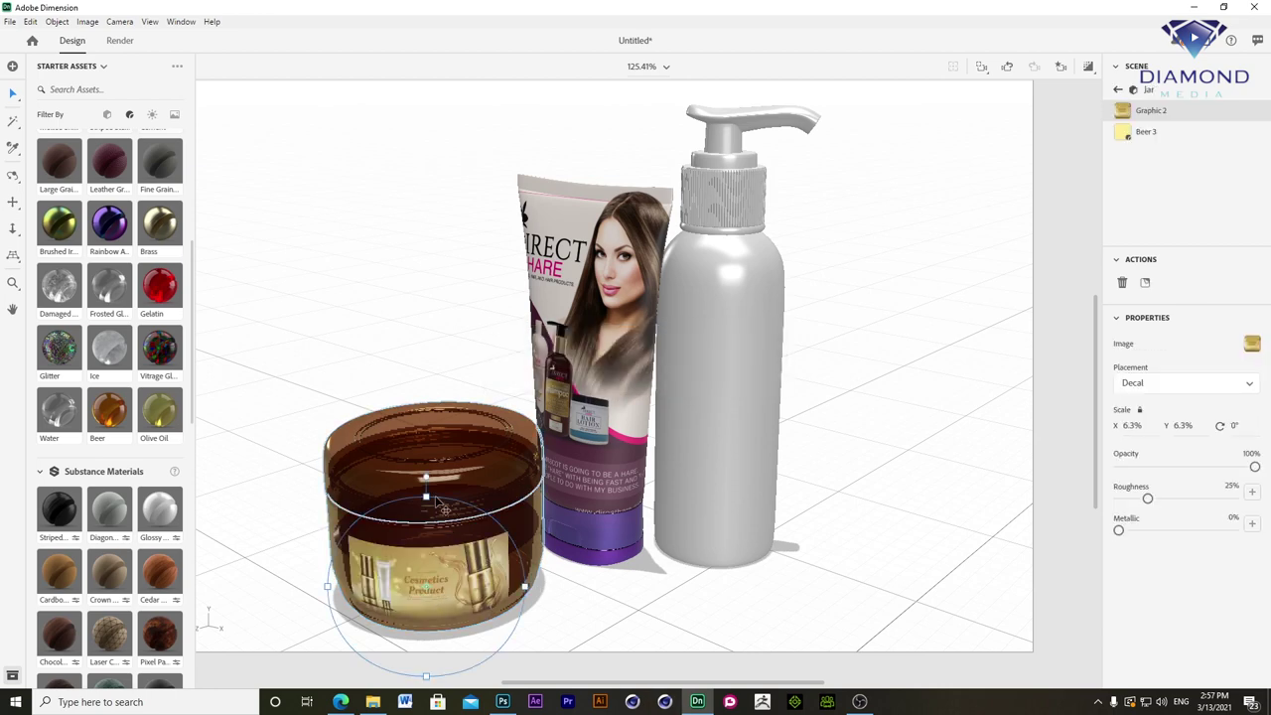
- Resize the jar's Cosmetics Product decal to 10.7% × 8.4% so it wraps the front
{"action": "left_click_drag", "start_coordinate": [431, 488], "coordinate": [456, 561]}
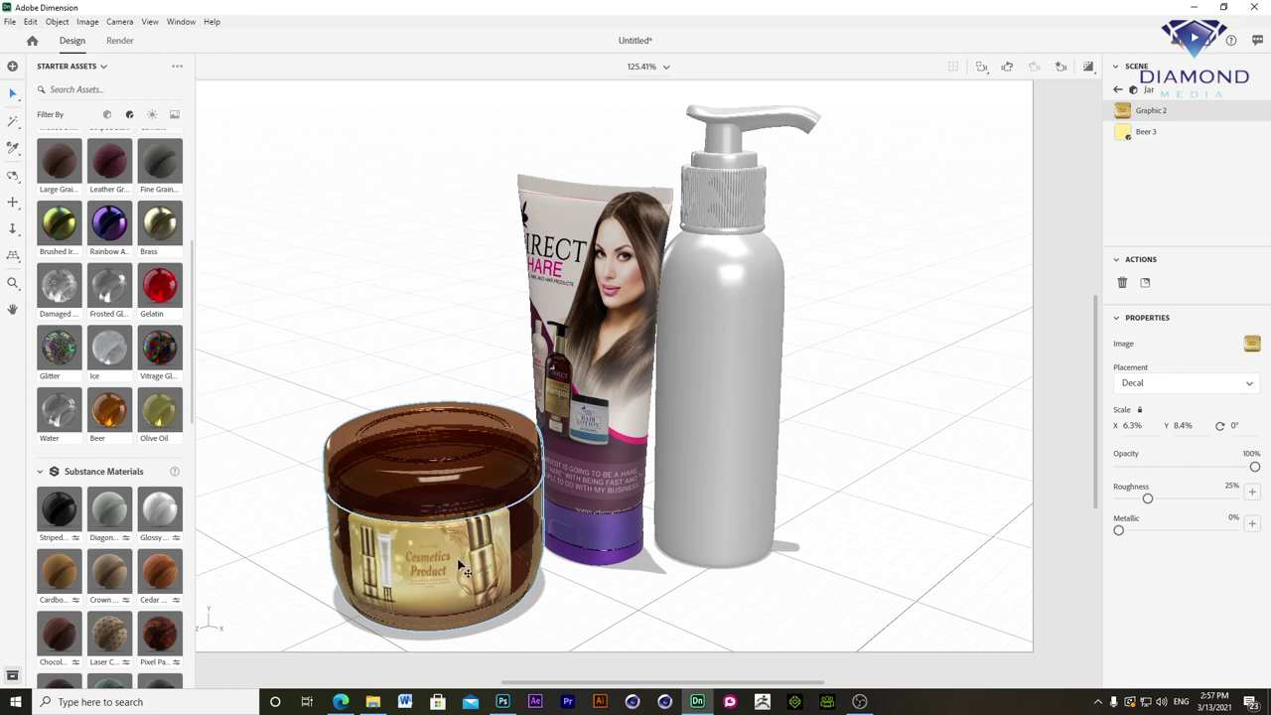
{"action": "mouse_move", "coordinate": [528, 571]}
{"action": "left_mouse_down"}
{"action": "mouse_move", "coordinate": [602, 537]}
{"action": "mouse_move", "coordinate": [610, 505]}
{"action": "mouse_move", "coordinate": [594, 523]}
{"action": "left_mouse_up"}
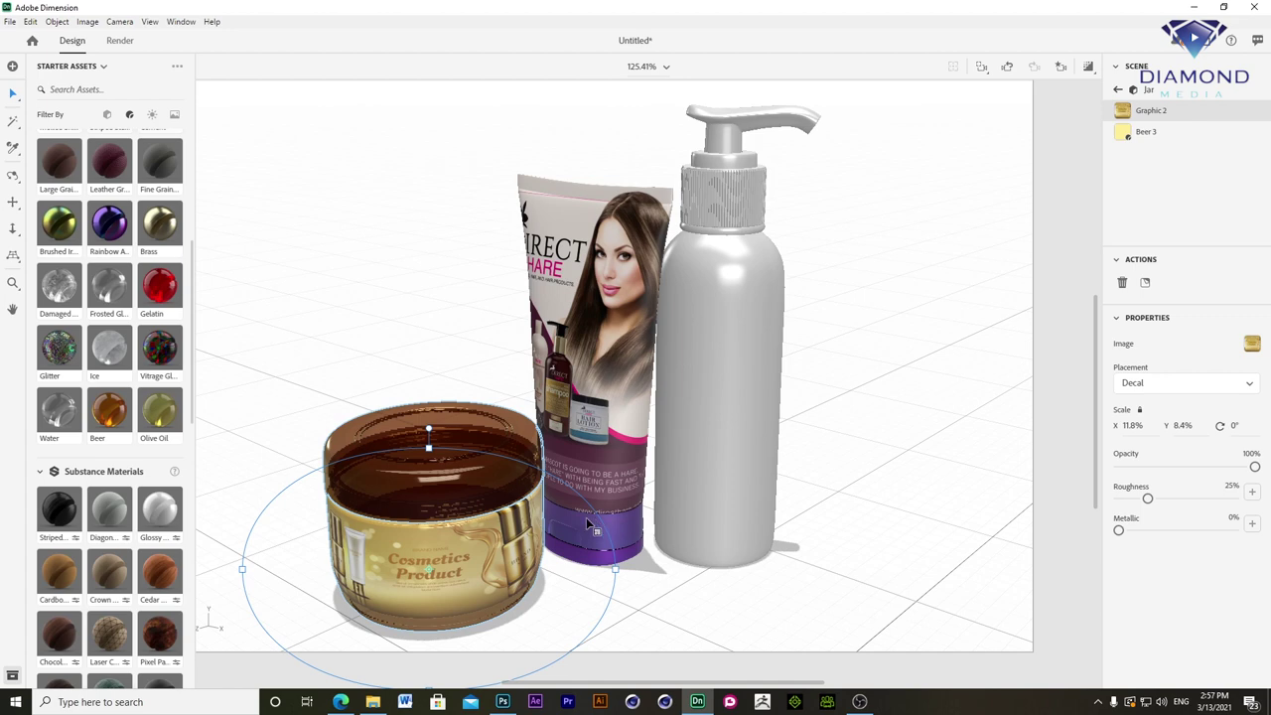
{"action": "left_click", "coordinate": [474, 568]}
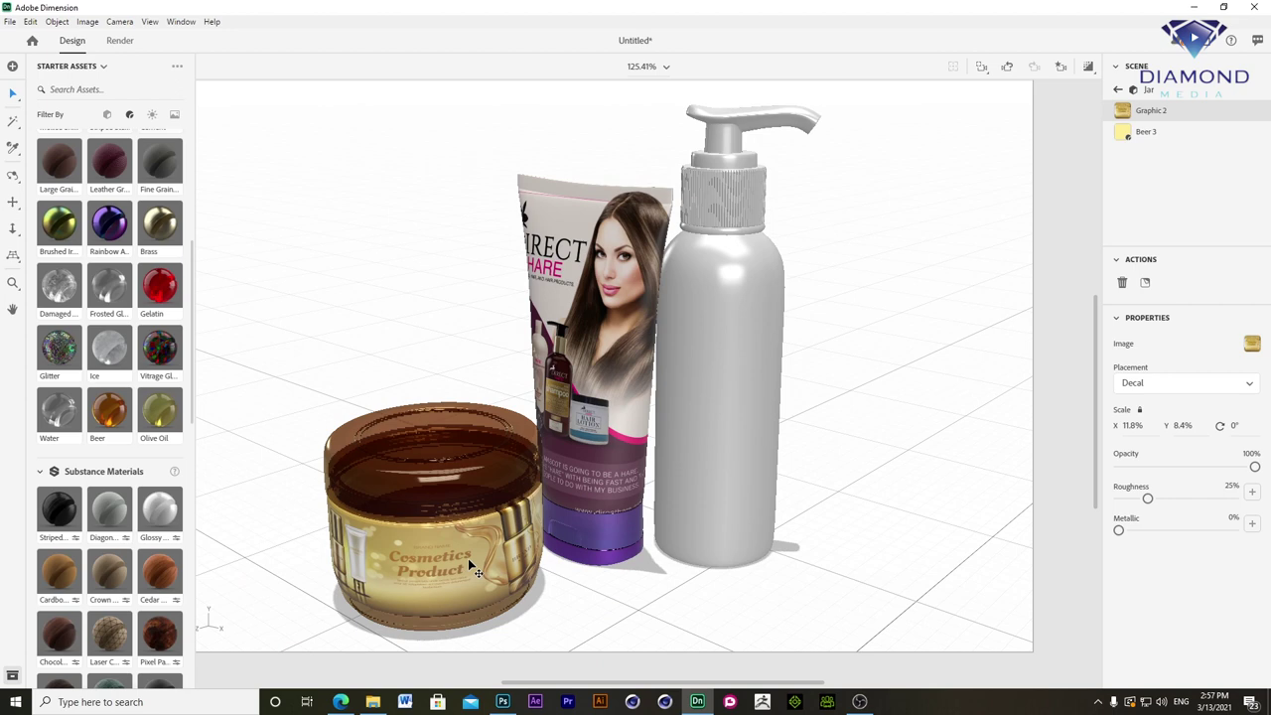
{"action": "left_click", "coordinate": [468, 558]}
{"action": "left_click_drag", "start_coordinate": [620, 573], "coordinate": [601, 576]}
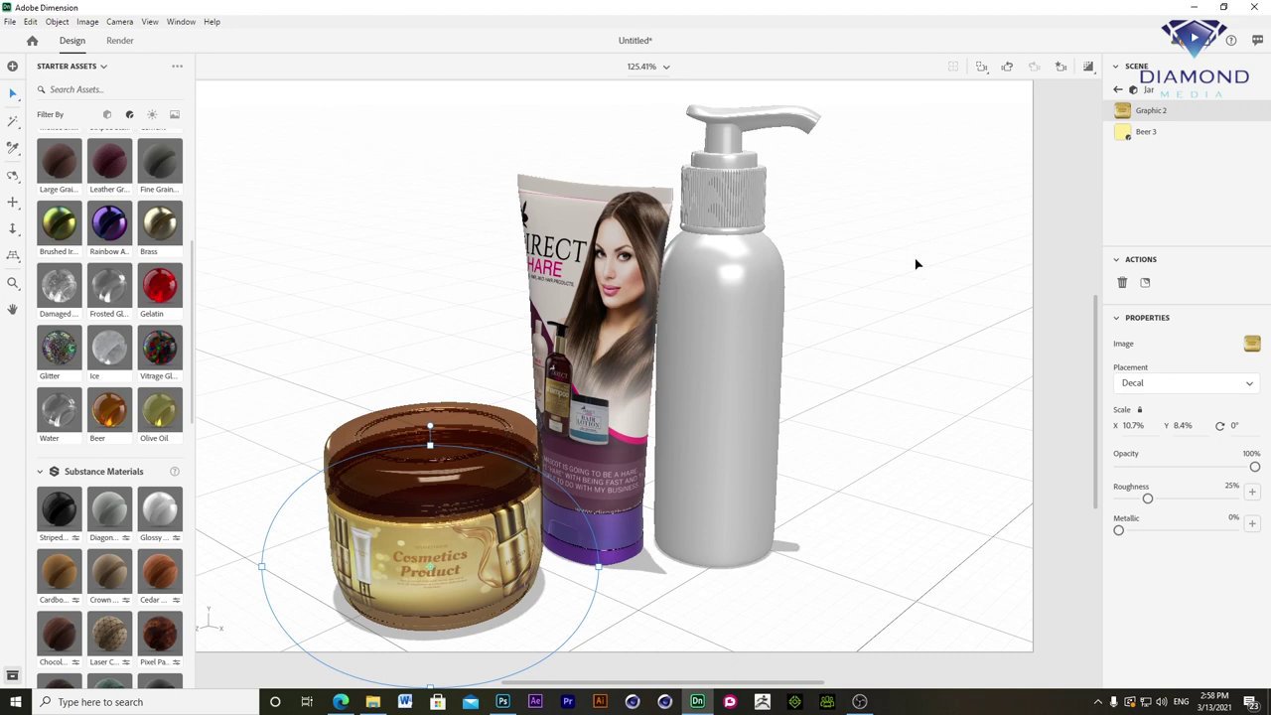
{"action": "left_click_drag", "start_coordinate": [193, 274], "coordinate": [192, 147]}
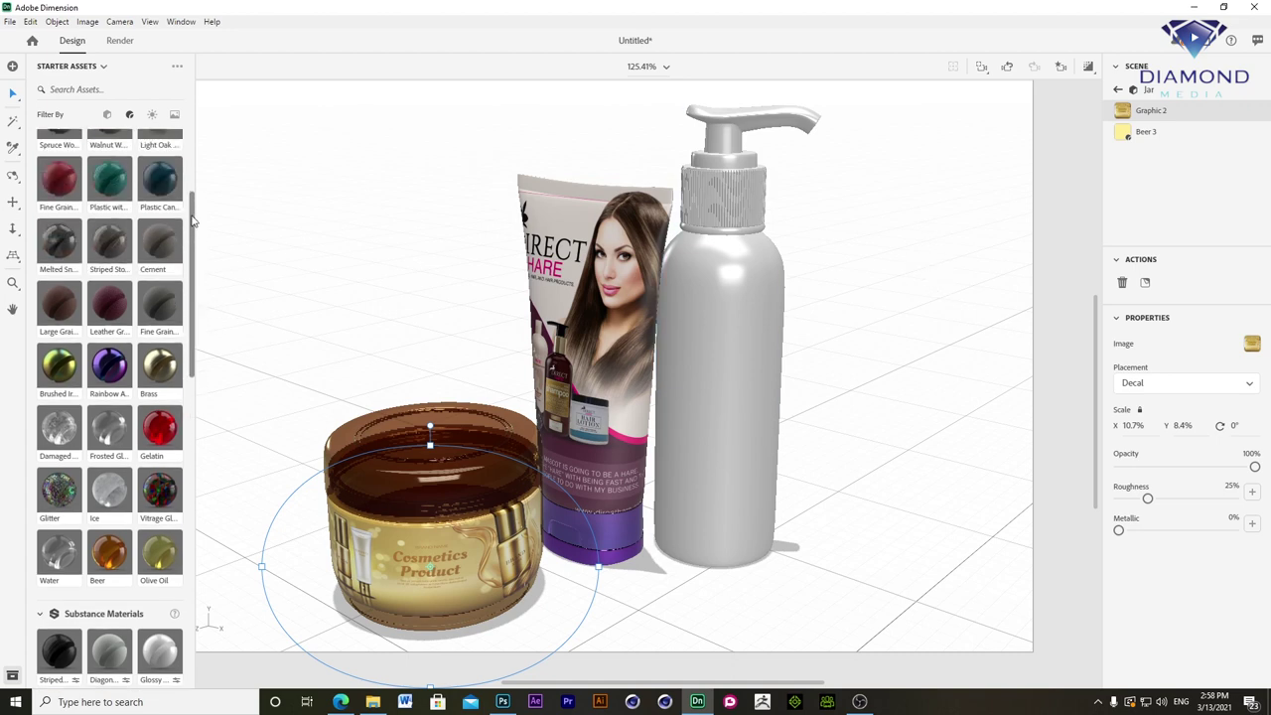
- Add a beverage can to the right of the pump bottle and give it a chrome Metal finish
{"action": "scroll", "coordinate": [192, 147], "scroll_direction": "down", "scroll_amount": 5}
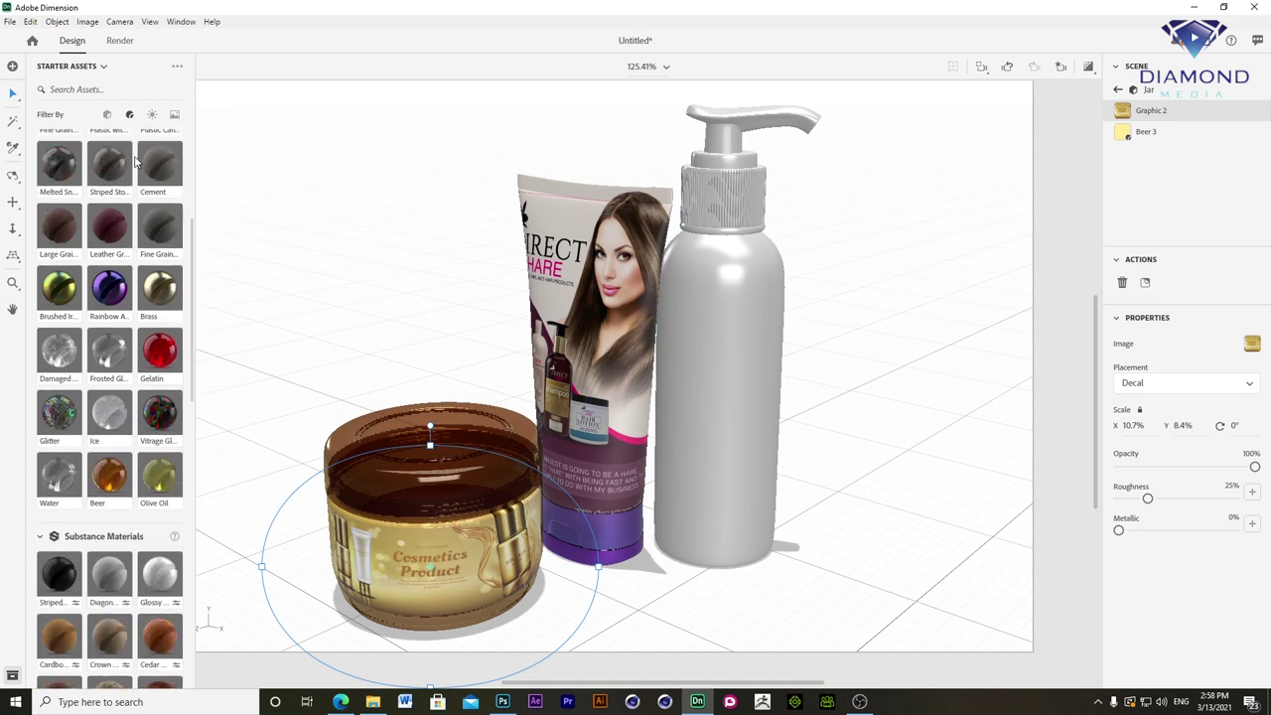
{"action": "left_click", "coordinate": [107, 114]}
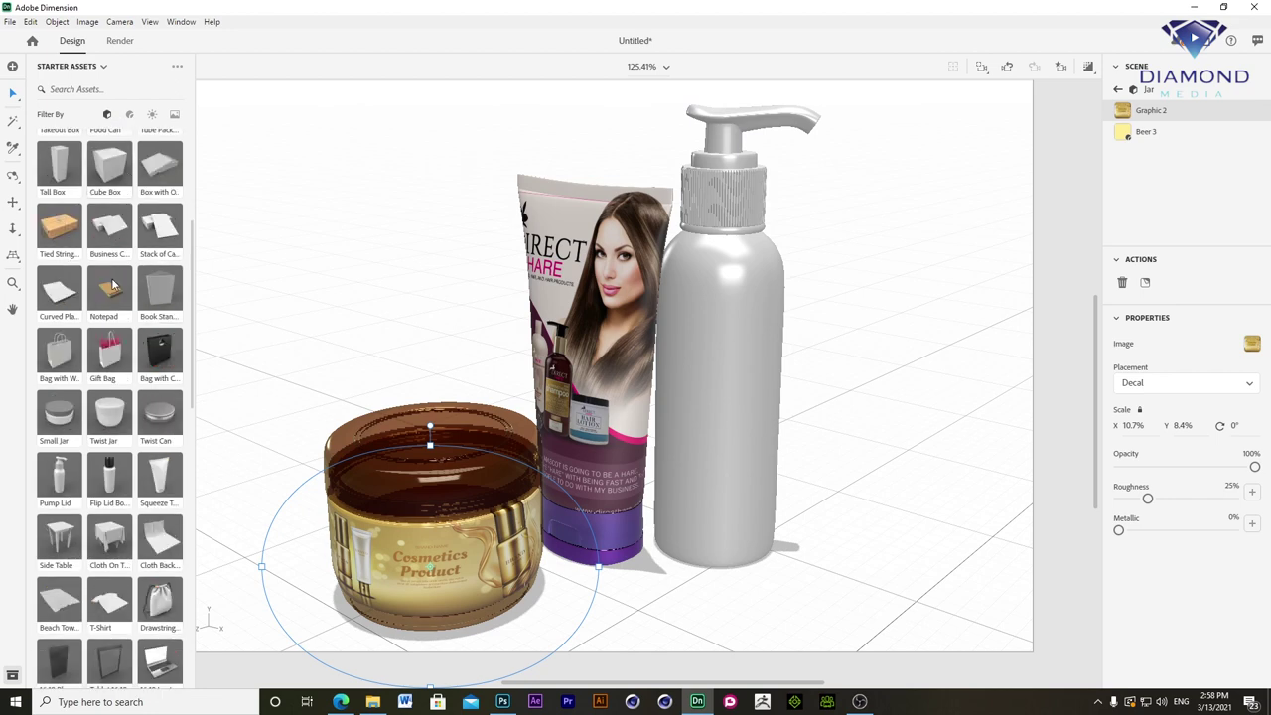
{"action": "scroll", "coordinate": [104, 248], "scroll_direction": "up", "scroll_amount": 2}
{"action": "scroll", "coordinate": [104, 238], "scroll_direction": "up", "scroll_amount": 1}
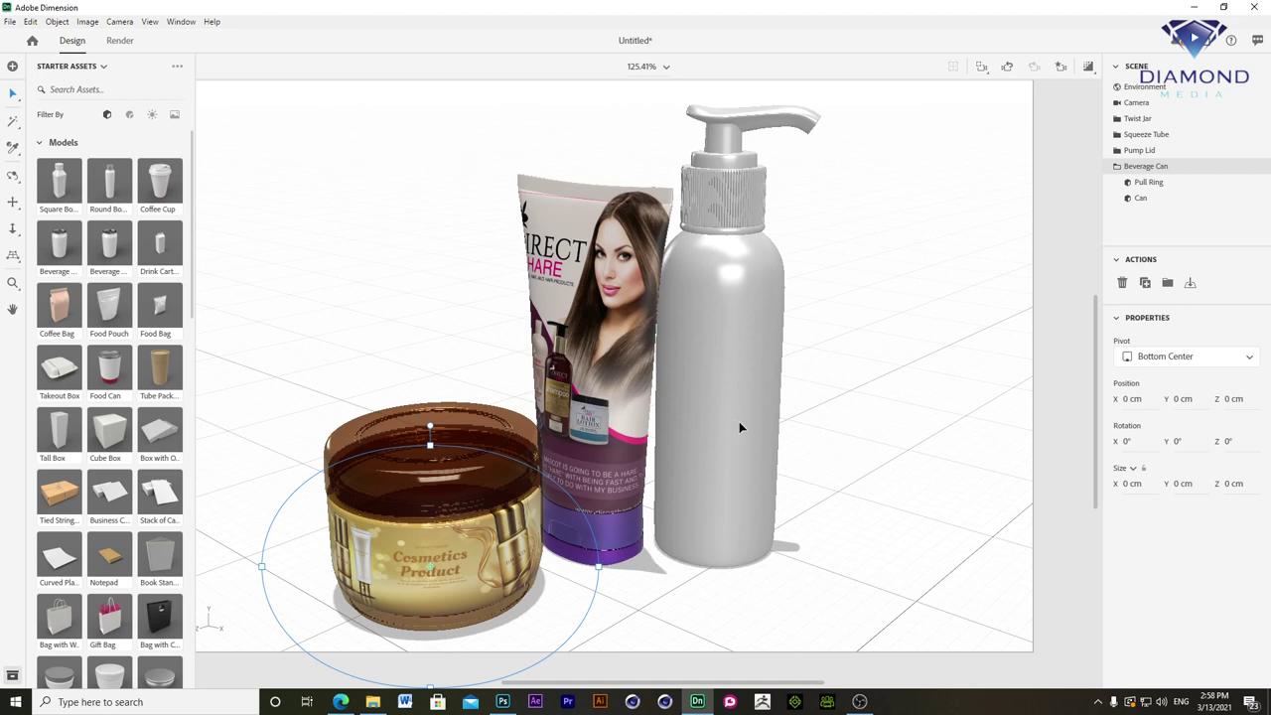
{"action": "left_click_drag", "start_coordinate": [668, 515], "coordinate": [938, 551]}
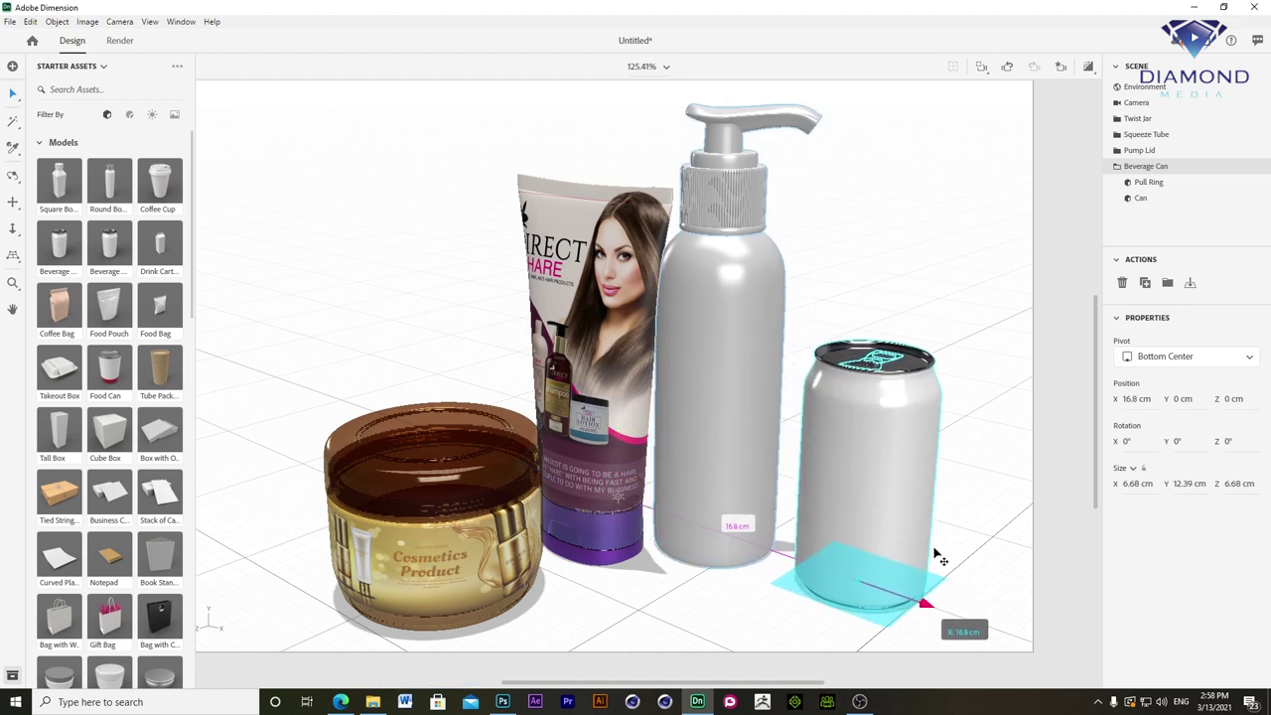
{"action": "left_click", "coordinate": [129, 114]}
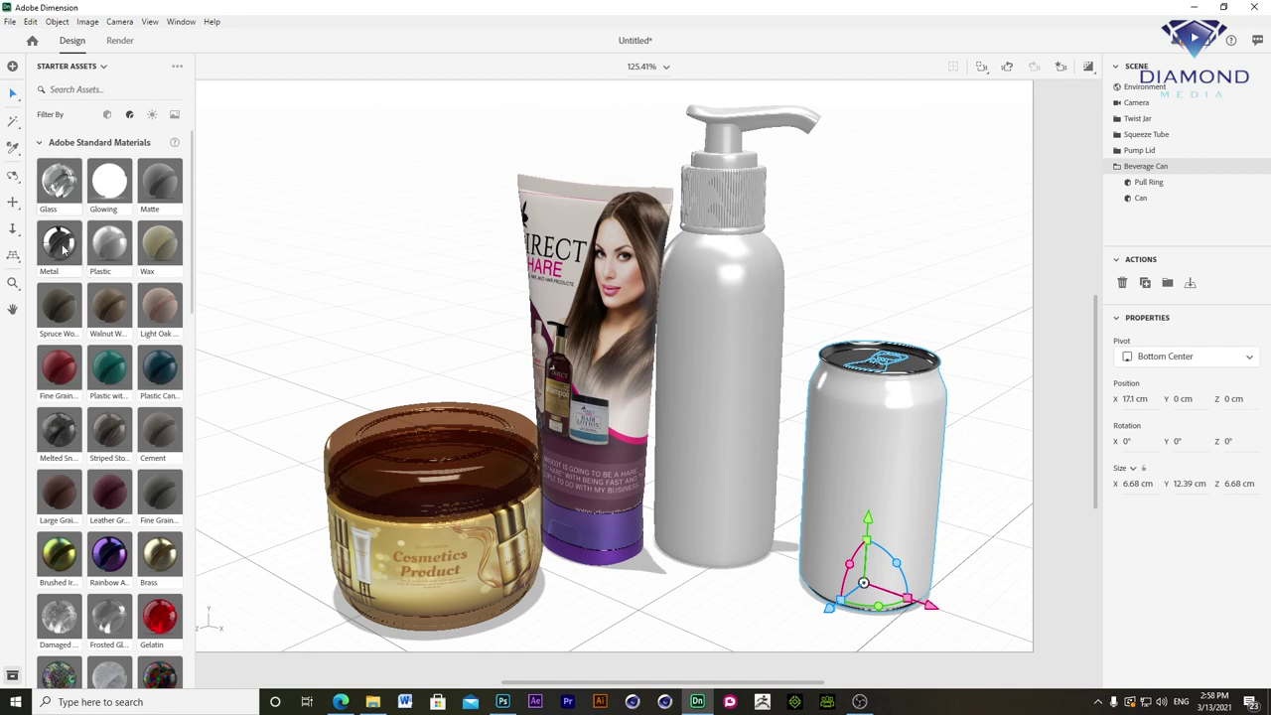
{"action": "left_click_drag", "start_coordinate": [62, 248], "coordinate": [906, 373]}
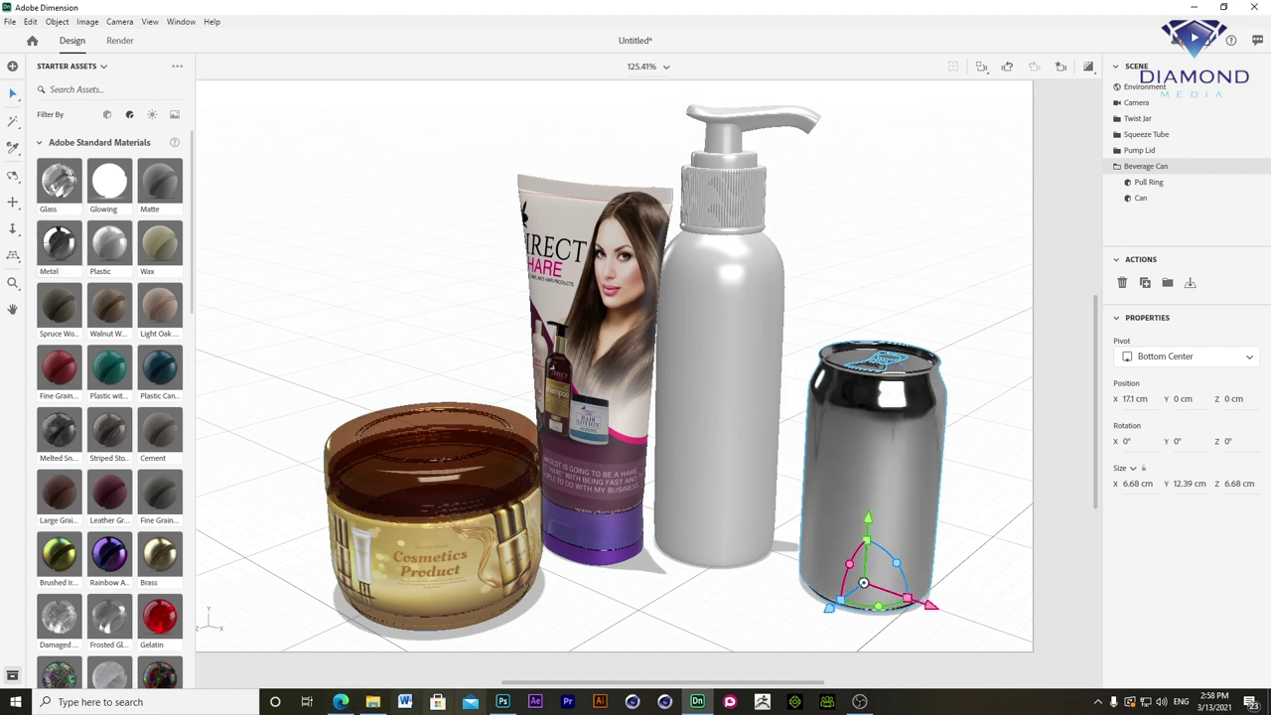
- Apply the Coca-Cola image as a decal on the can, scaled to about 20.3% × 22%
{"action": "left_click", "coordinate": [373, 703]}
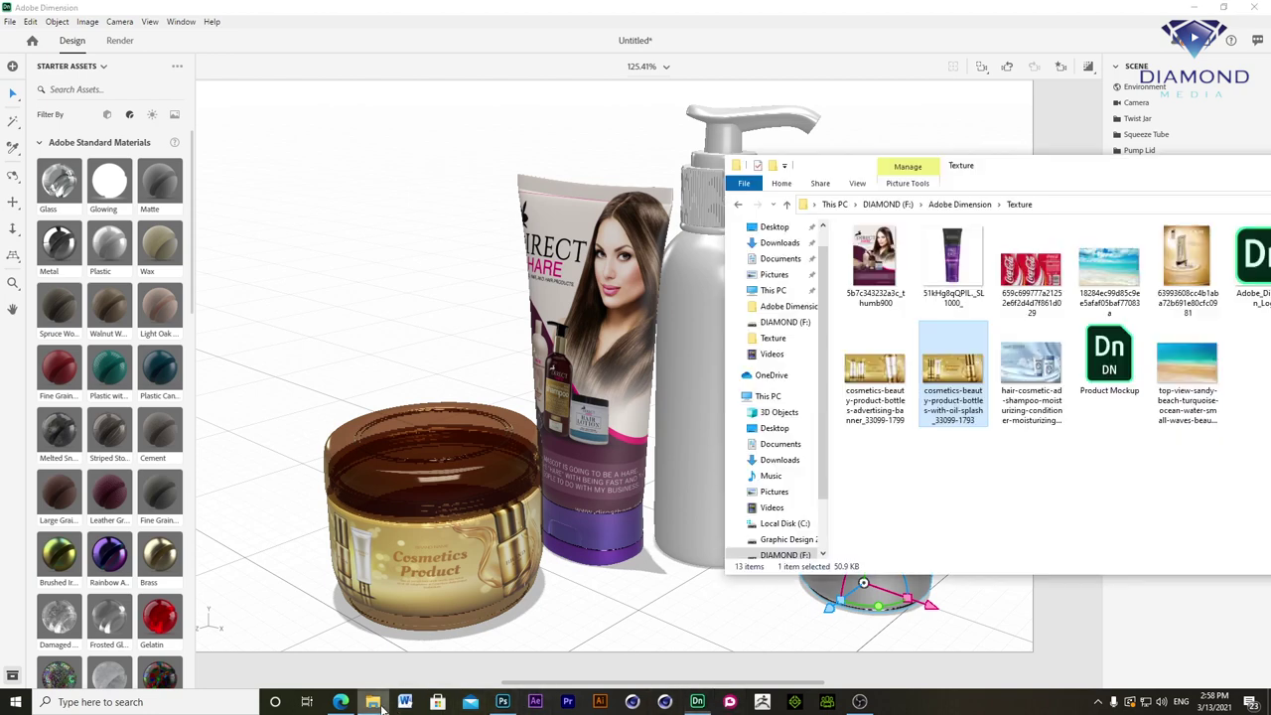
{"action": "mouse_move", "coordinate": [1041, 244]}
{"action": "left_mouse_down"}
{"action": "mouse_move", "coordinate": [977, 593]}
{"action": "mouse_move", "coordinate": [894, 467]}
{"action": "left_mouse_up"}
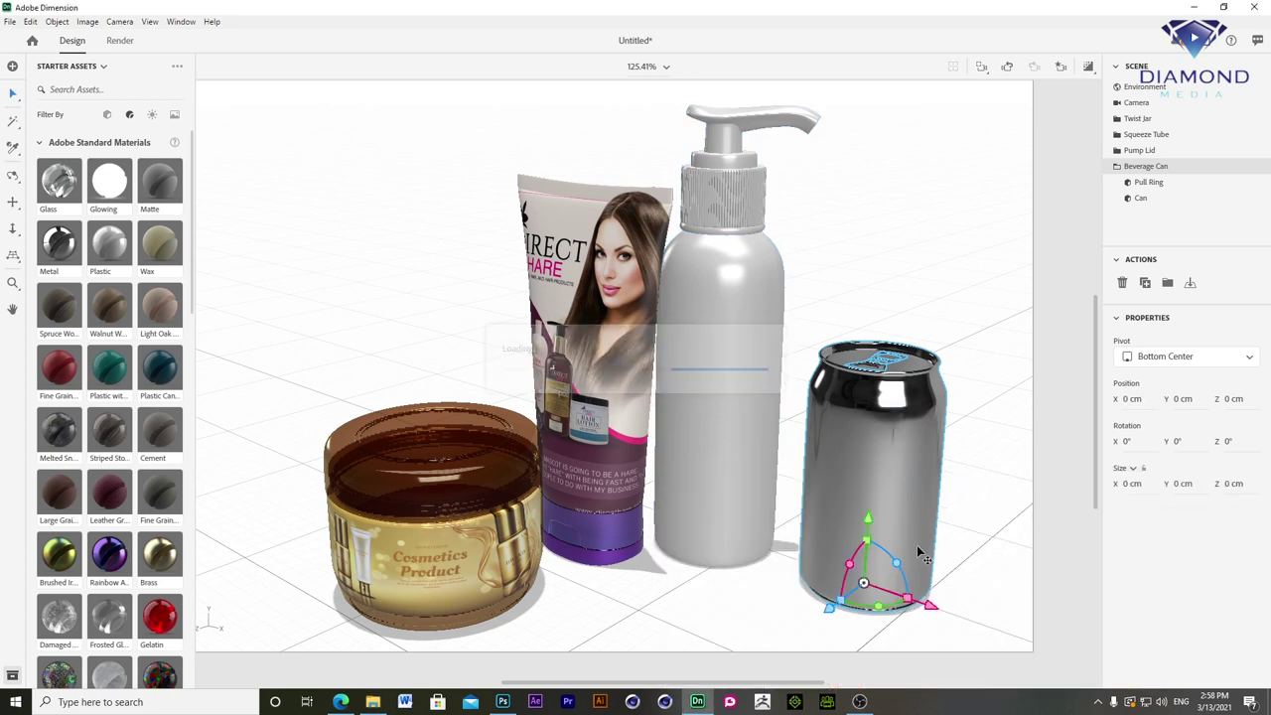
{"action": "left_click_drag", "start_coordinate": [905, 500], "coordinate": [894, 532]}
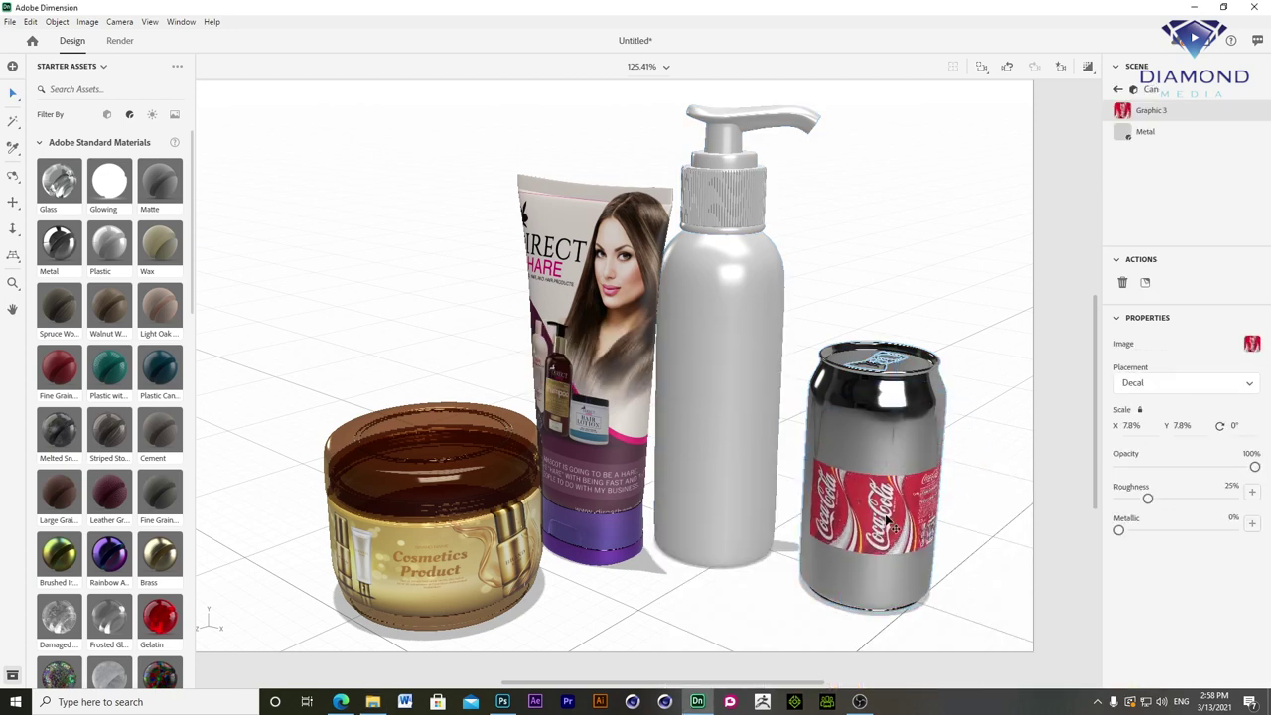
{"action": "left_click_drag", "start_coordinate": [889, 445], "coordinate": [886, 387]}
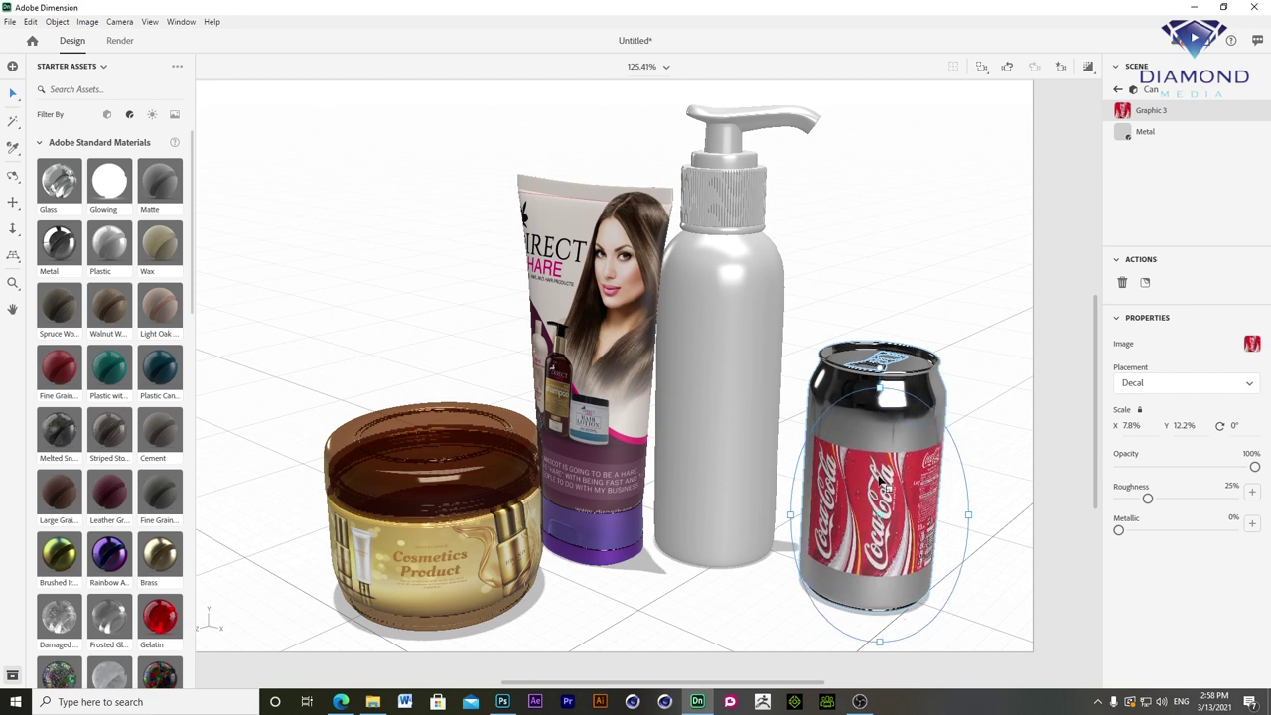
{"action": "left_click_drag", "start_coordinate": [934, 543], "coordinate": [939, 515]}
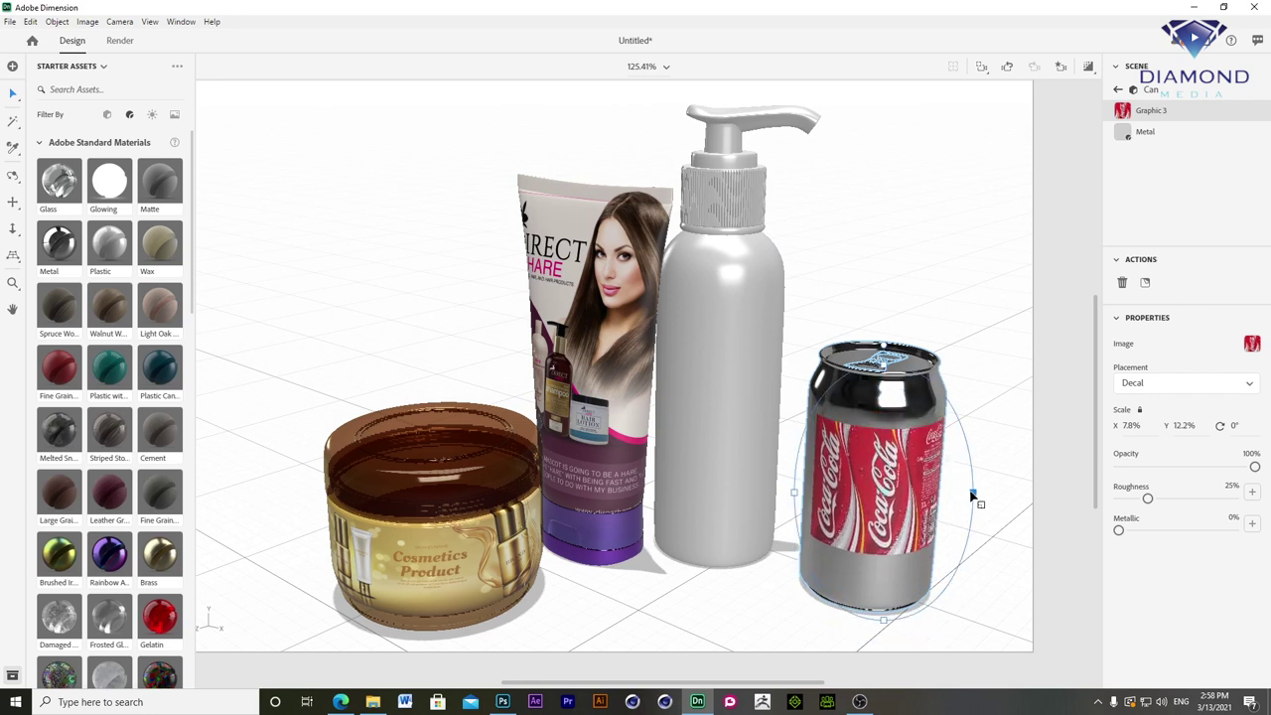
{"action": "left_click_drag", "start_coordinate": [974, 494], "coordinate": [884, 255]}
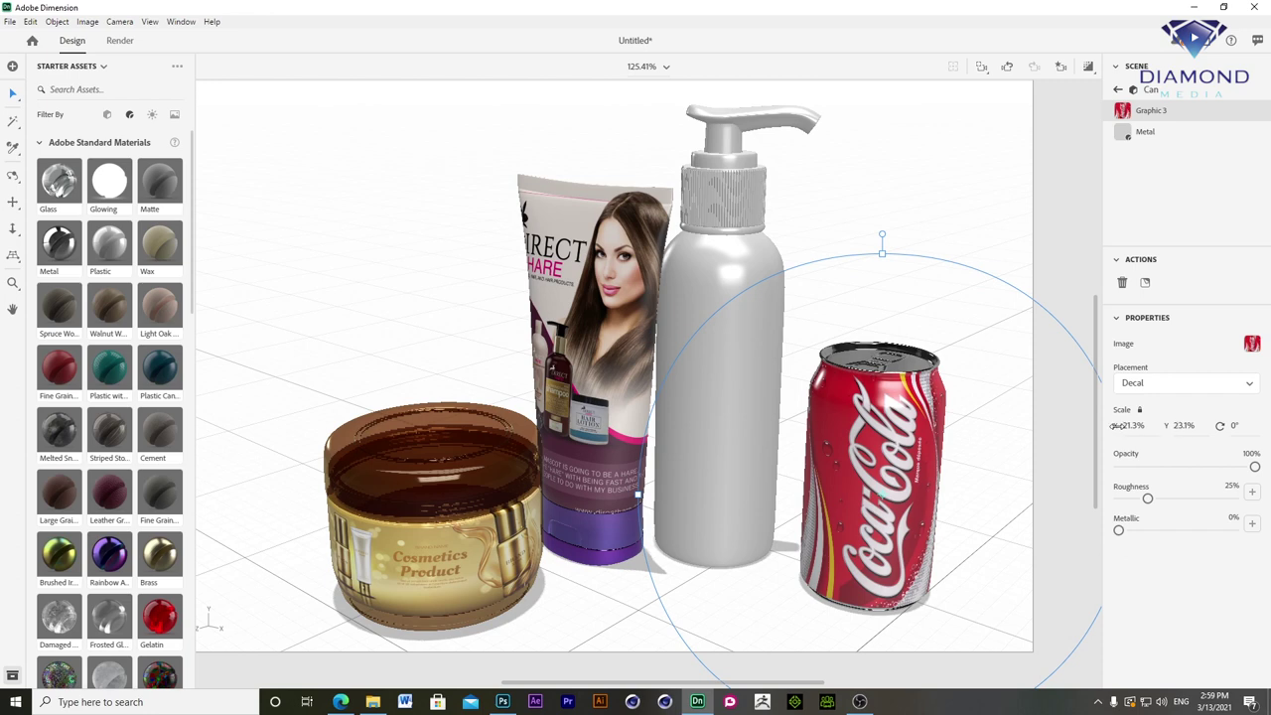
{"action": "left_click_drag", "start_coordinate": [1122, 425], "coordinate": [1116, 425]}
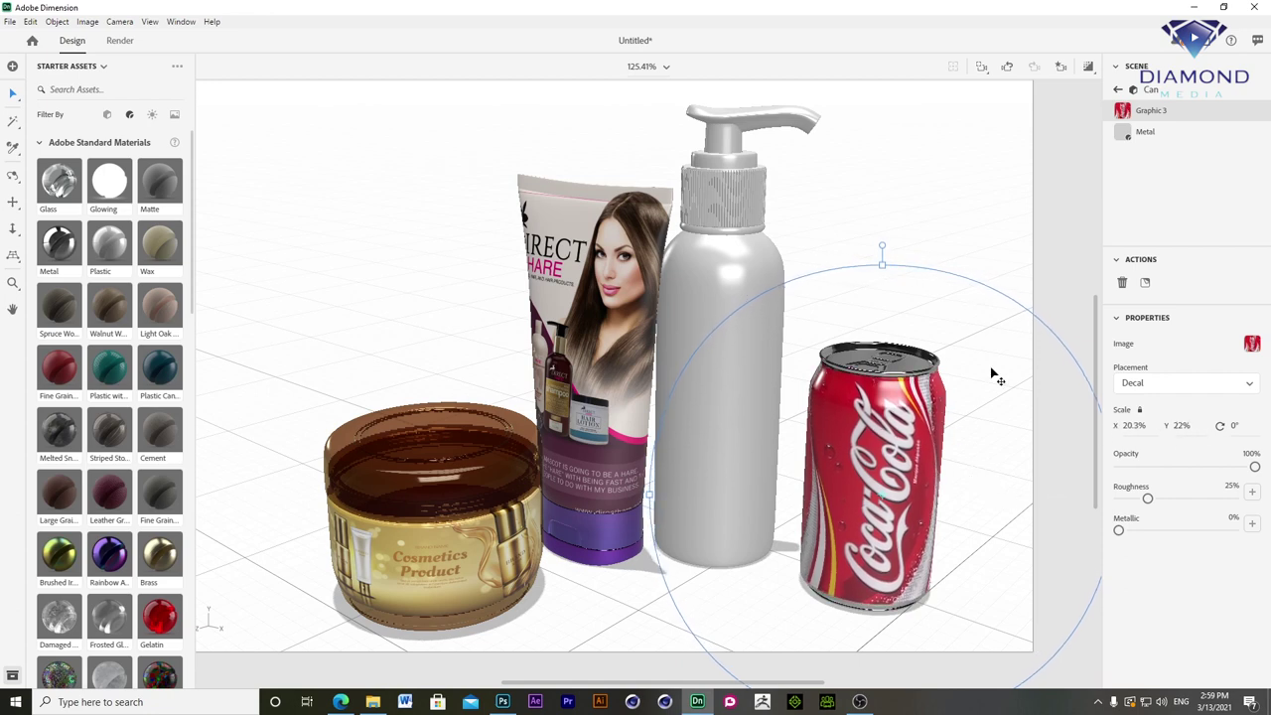
{"action": "left_click", "coordinate": [960, 182]}
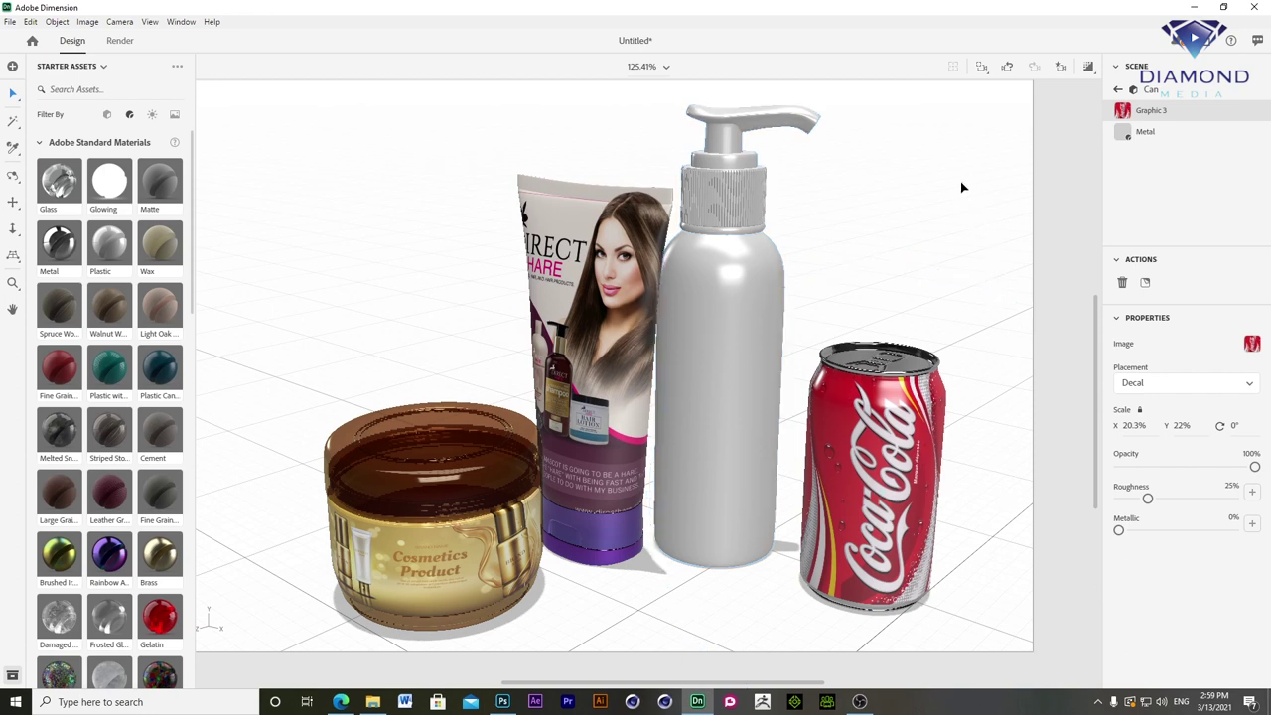
- Turn the Coca-Cola can, delete it from the scene, and select the pump bottle
{"action": "left_click", "coordinate": [907, 510]}
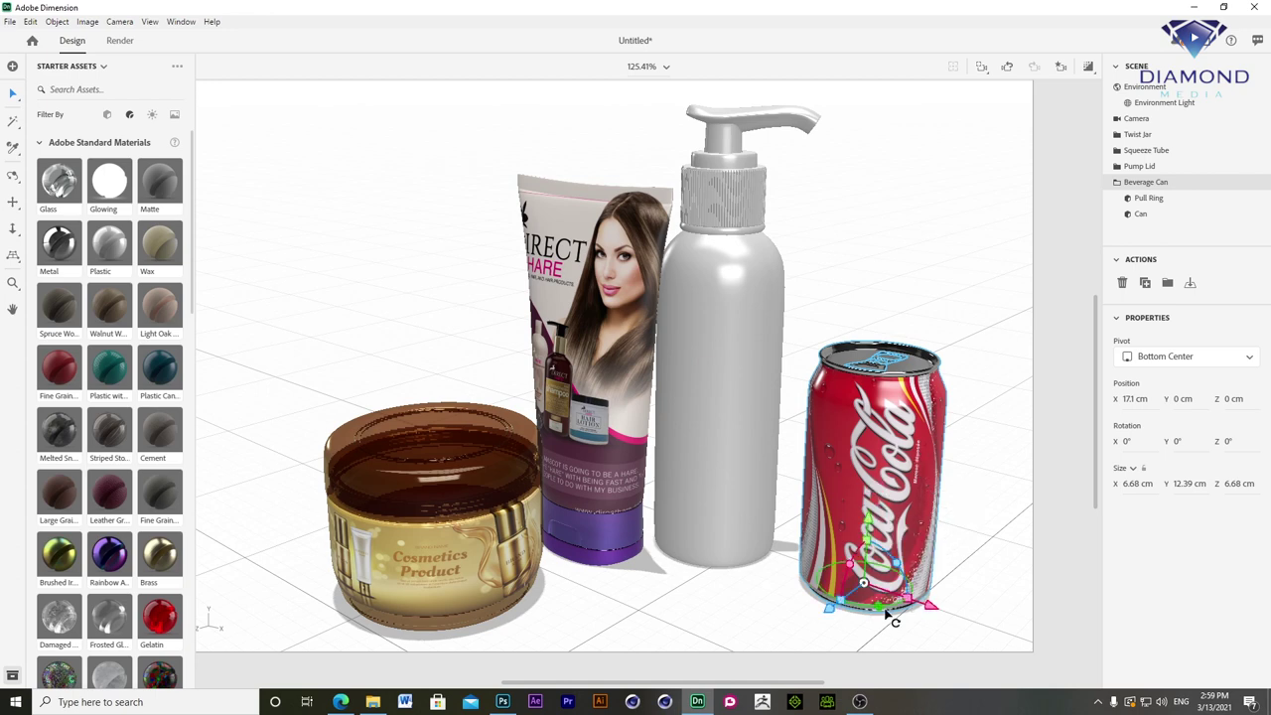
{"action": "mouse_move", "coordinate": [891, 613]}
{"action": "left_mouse_down"}
{"action": "mouse_move", "coordinate": [486, 571]}
{"action": "mouse_move", "coordinate": [959, 625]}
{"action": "mouse_move", "coordinate": [1178, 593]}
{"action": "mouse_move", "coordinate": [1154, 577]}
{"action": "left_mouse_up"}
{"action": "right_click", "coordinate": [904, 443]}
{"action": "key", "text": "Escape"}
{"action": "key", "text": "Delete"}
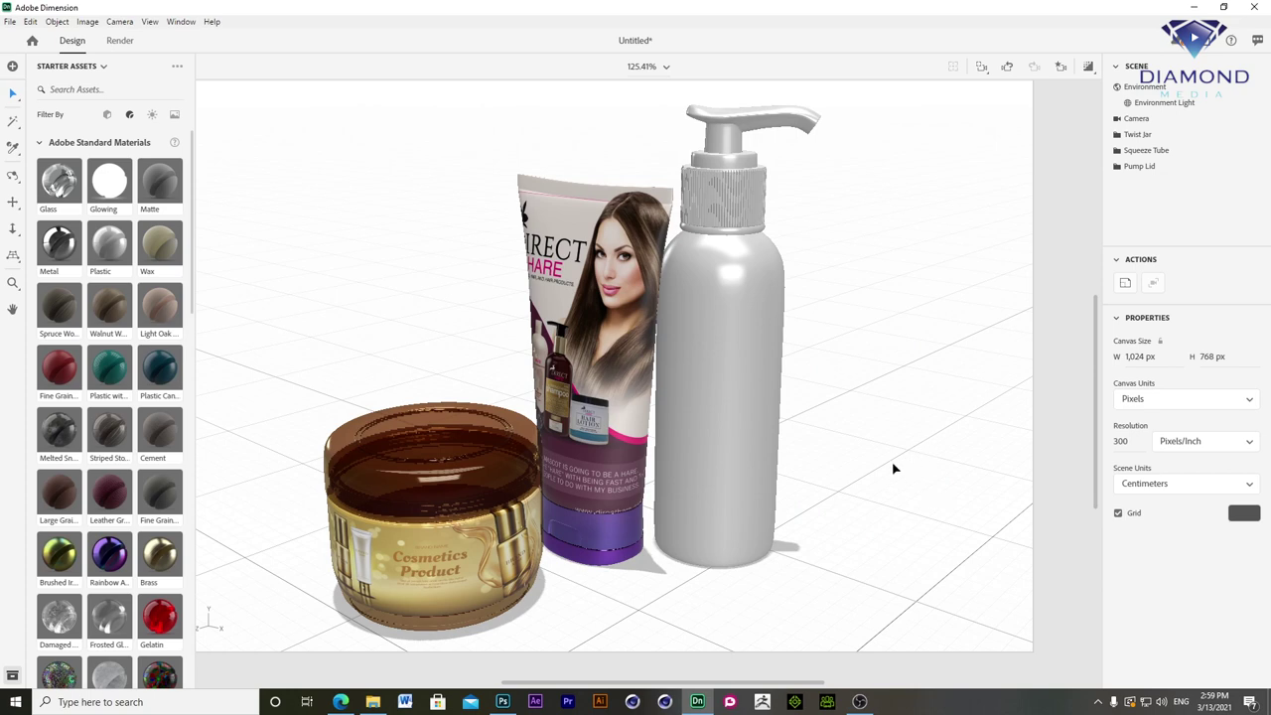
{"action": "left_click", "coordinate": [781, 371]}
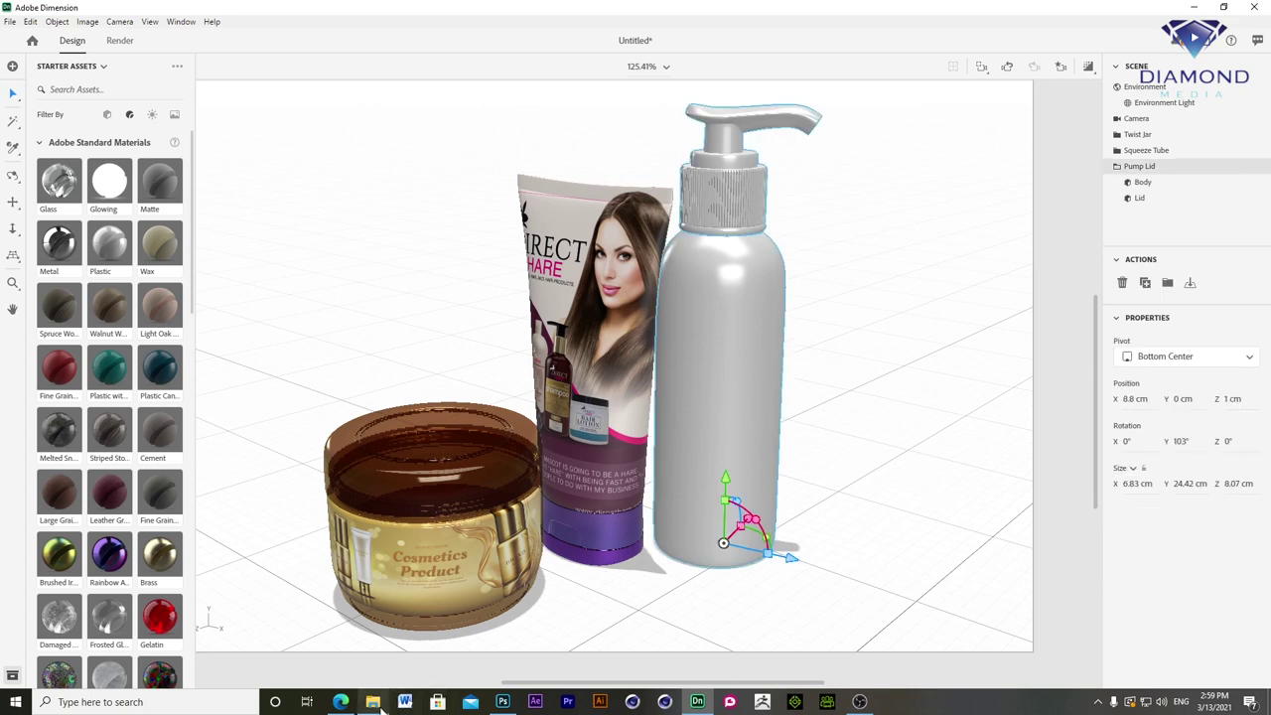
- Put the Olay body wash image on the pump bottle as an upright decal at 9% × 10.6%
{"action": "left_click", "coordinate": [373, 702]}
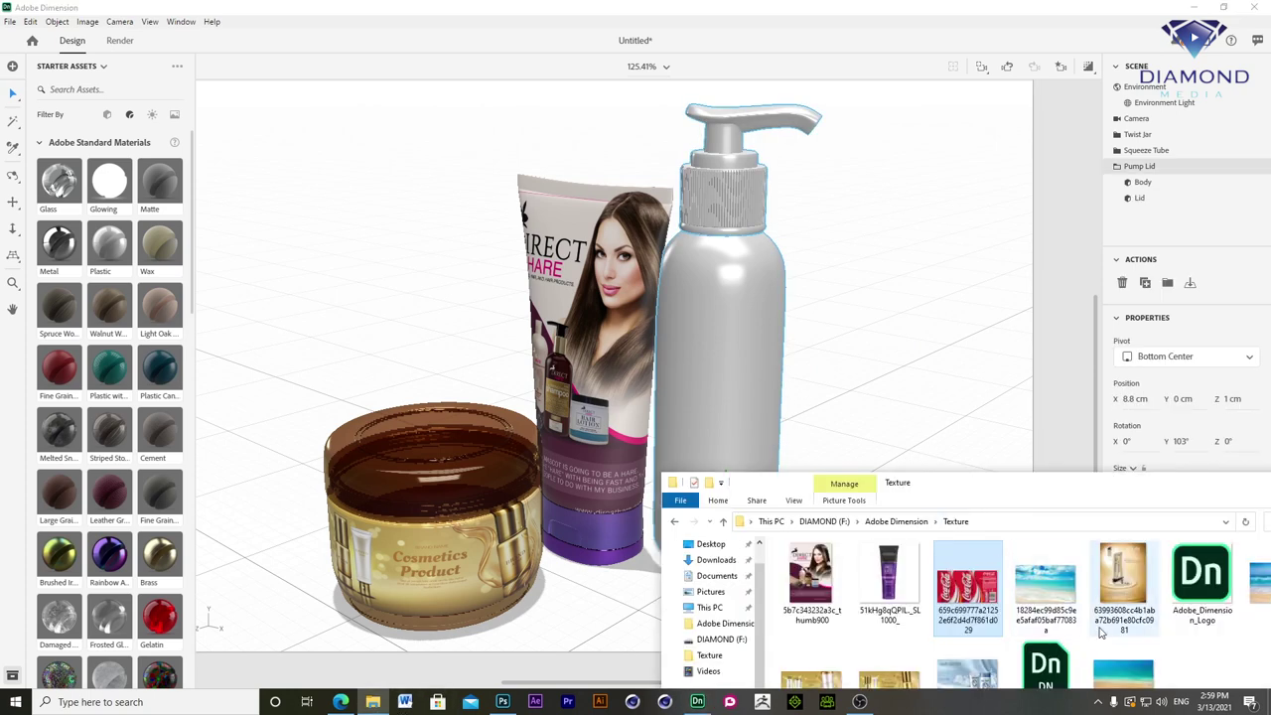
{"action": "left_click_drag", "start_coordinate": [1135, 581], "coordinate": [730, 421]}
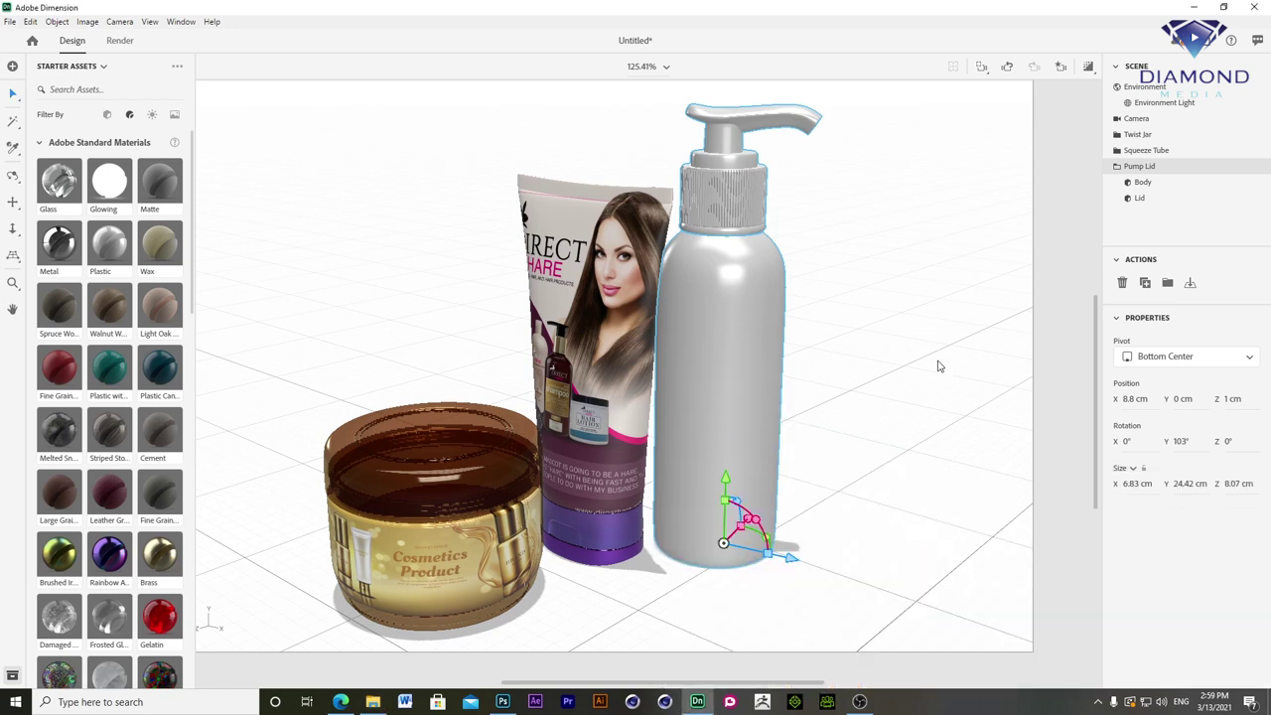
{"action": "left_click_drag", "start_coordinate": [730, 310], "coordinate": [732, 244]}
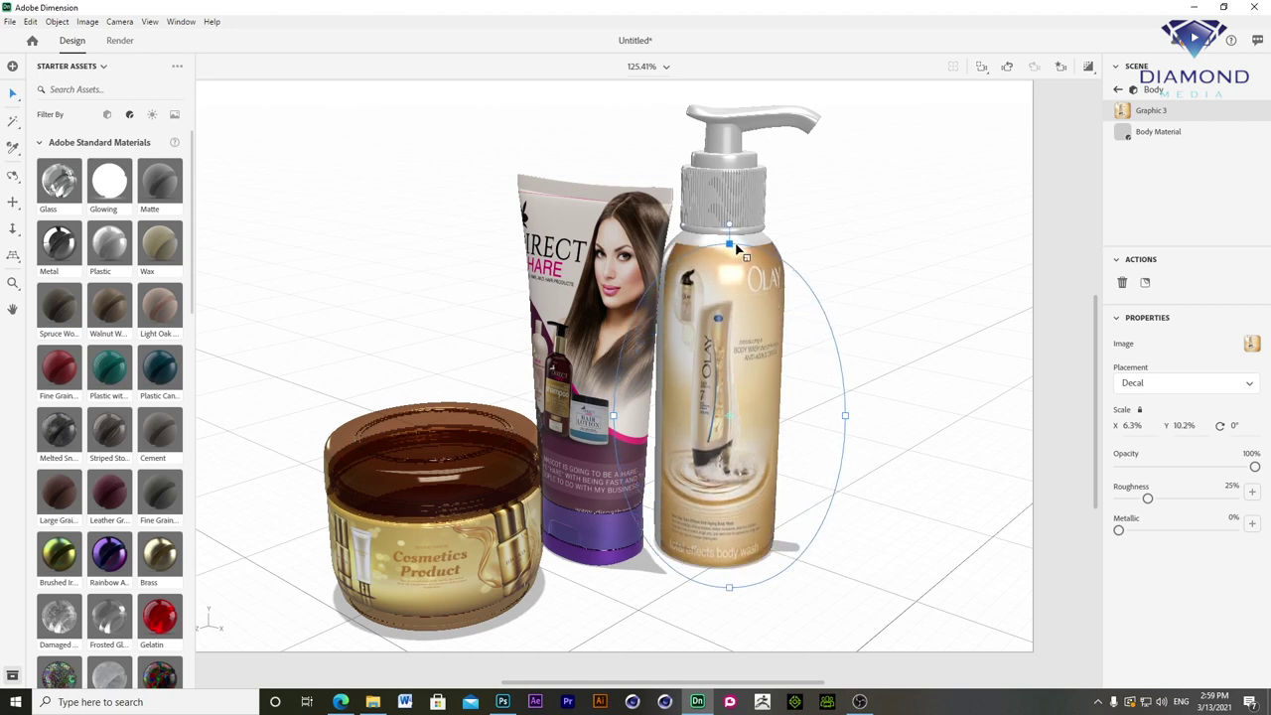
{"action": "left_click", "coordinate": [726, 371]}
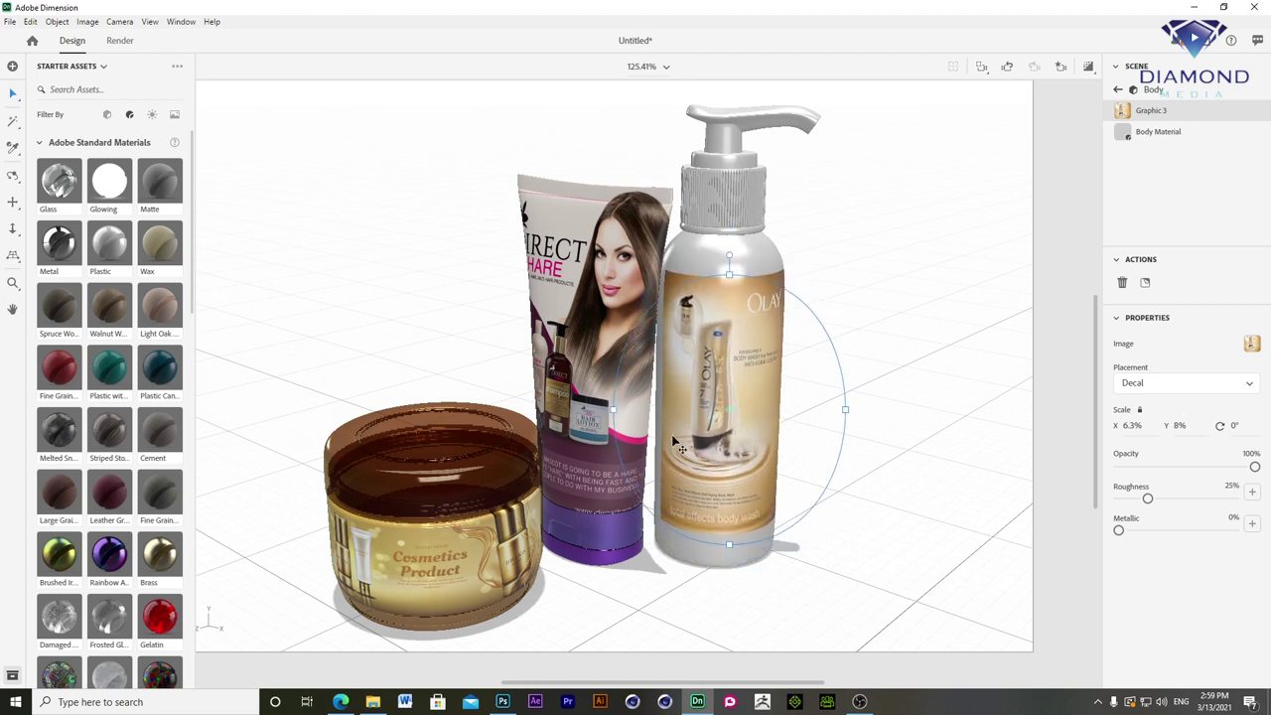
{"action": "left_click_drag", "start_coordinate": [614, 410], "coordinate": [665, 365]}
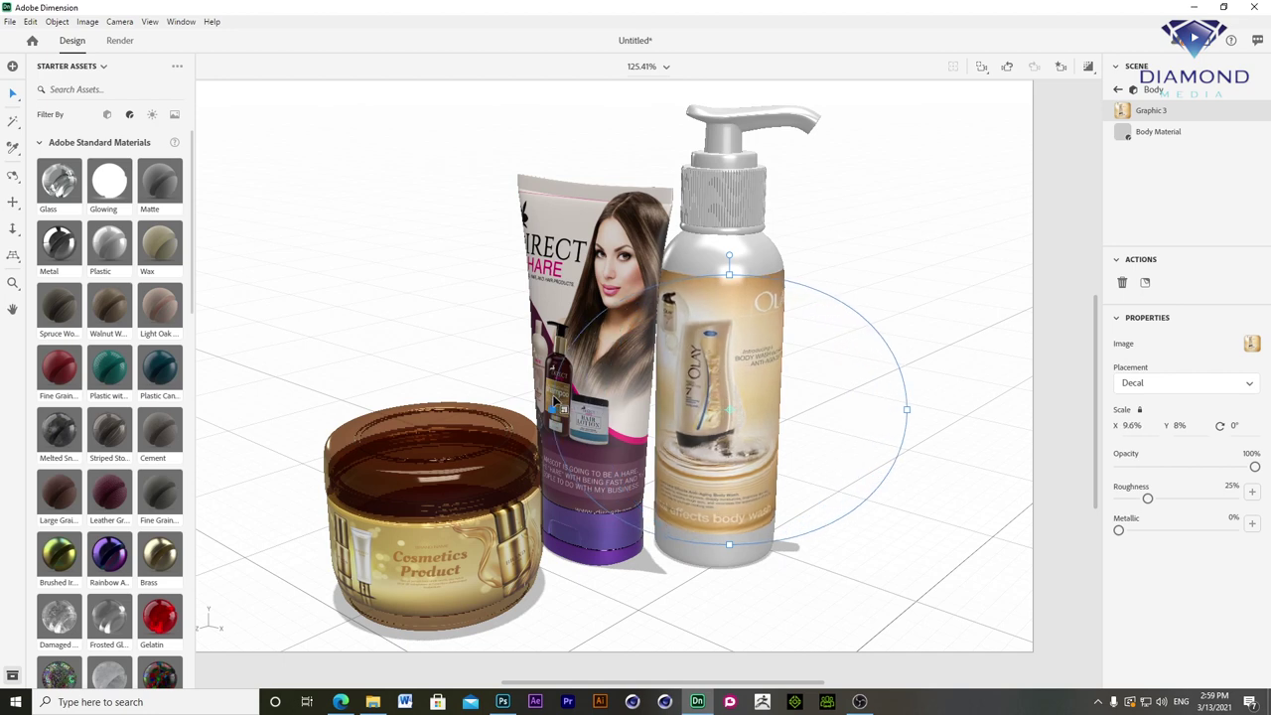
{"action": "left_click_drag", "start_coordinate": [730, 273], "coordinate": [740, 233]}
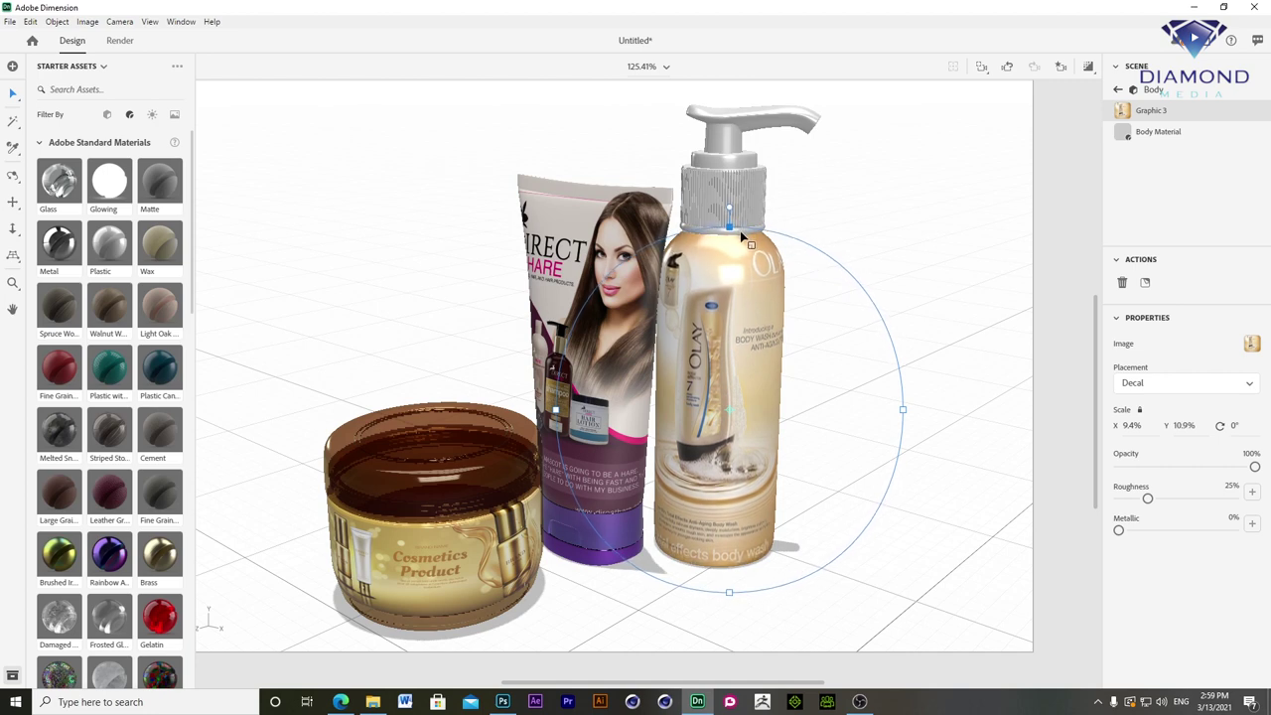
{"action": "left_click_drag", "start_coordinate": [903, 409], "coordinate": [896, 411]}
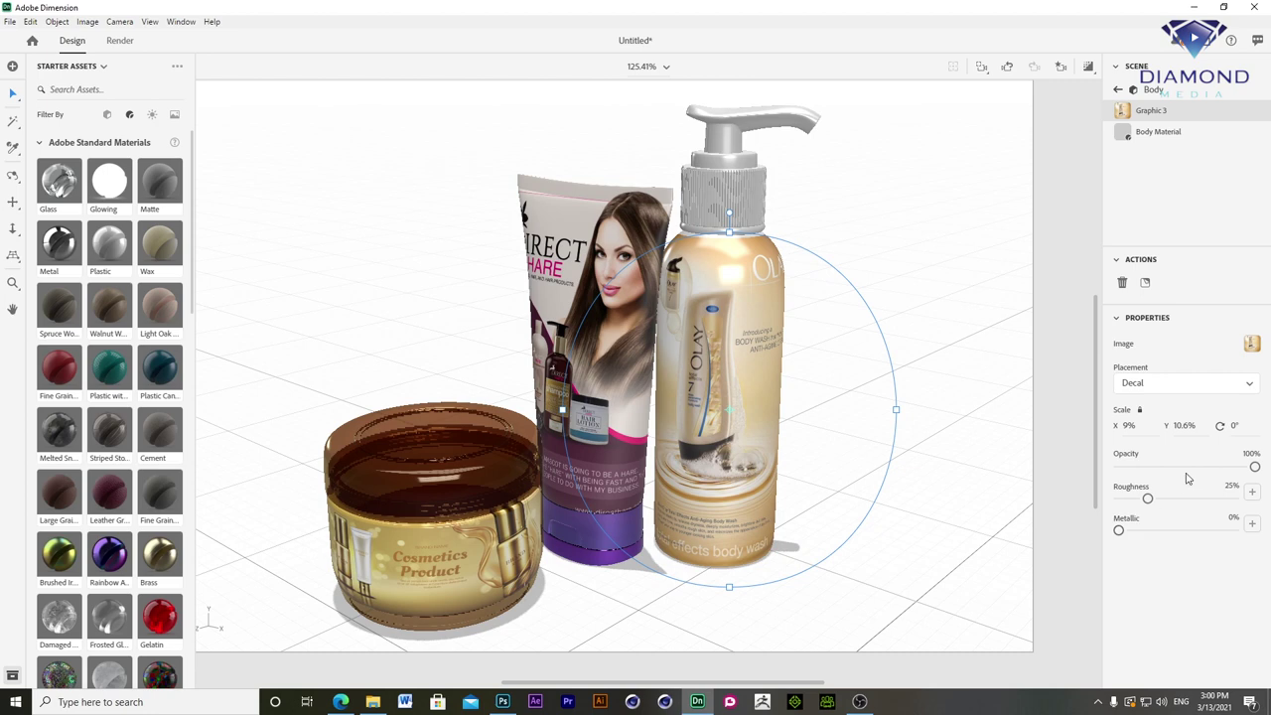
{"action": "left_click_drag", "start_coordinate": [742, 212], "coordinate": [753, 213]}
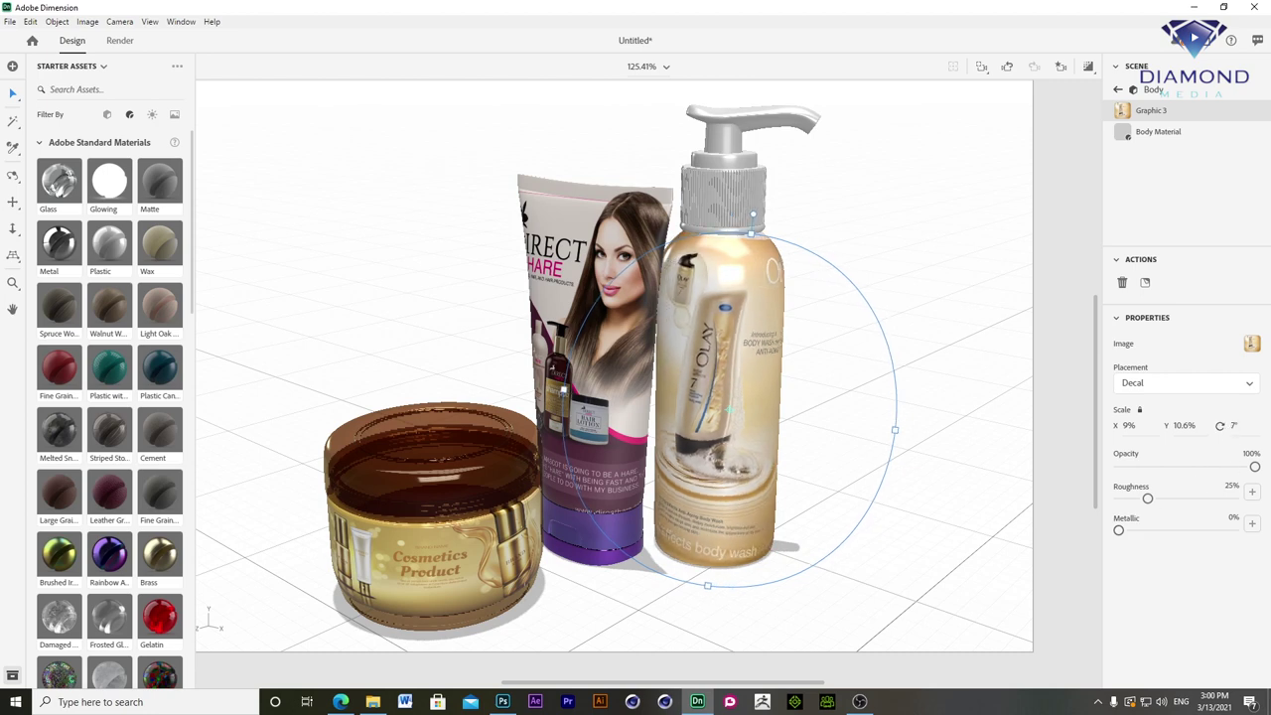
{"action": "left_click_drag", "start_coordinate": [1220, 425], "coordinate": [1218, 425]}
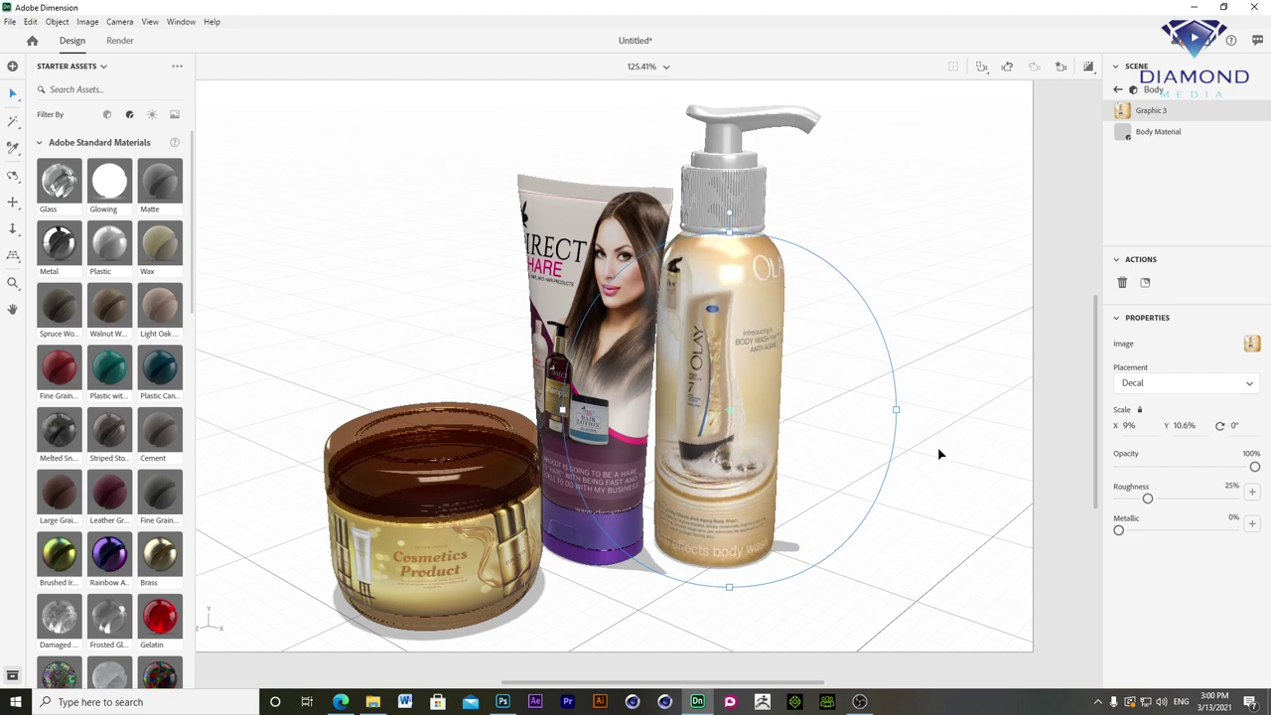
{"action": "left_click", "coordinate": [925, 365]}
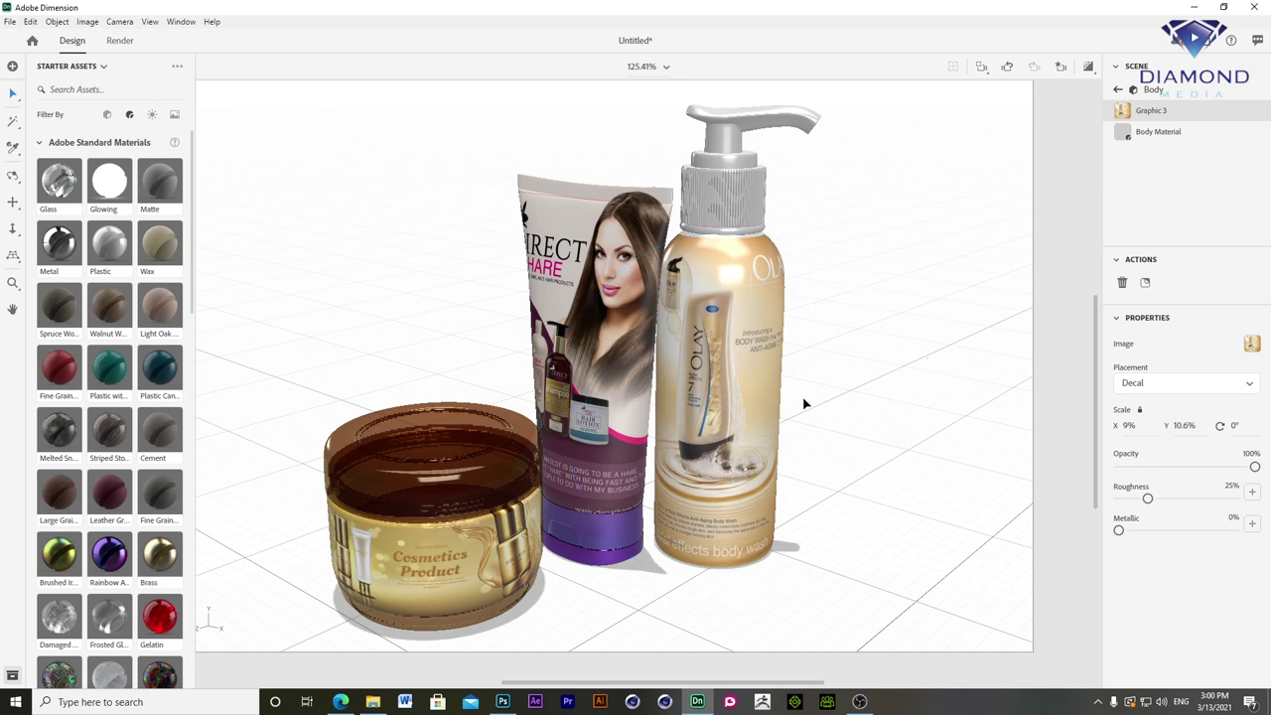
{"action": "left_click", "coordinate": [741, 413]}
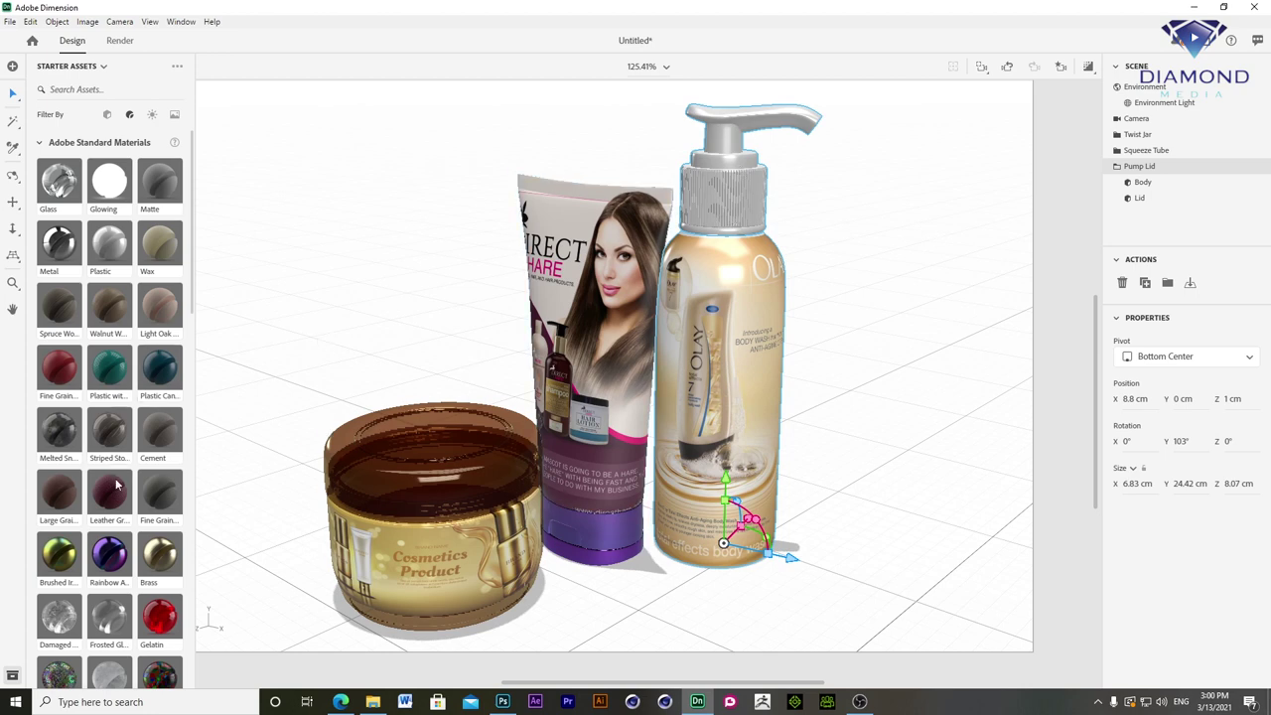
- Switch Starter Assets to 3D Models and scroll down to the Splash models
{"action": "scroll", "coordinate": [160, 407], "scroll_direction": "down", "scroll_amount": 2}
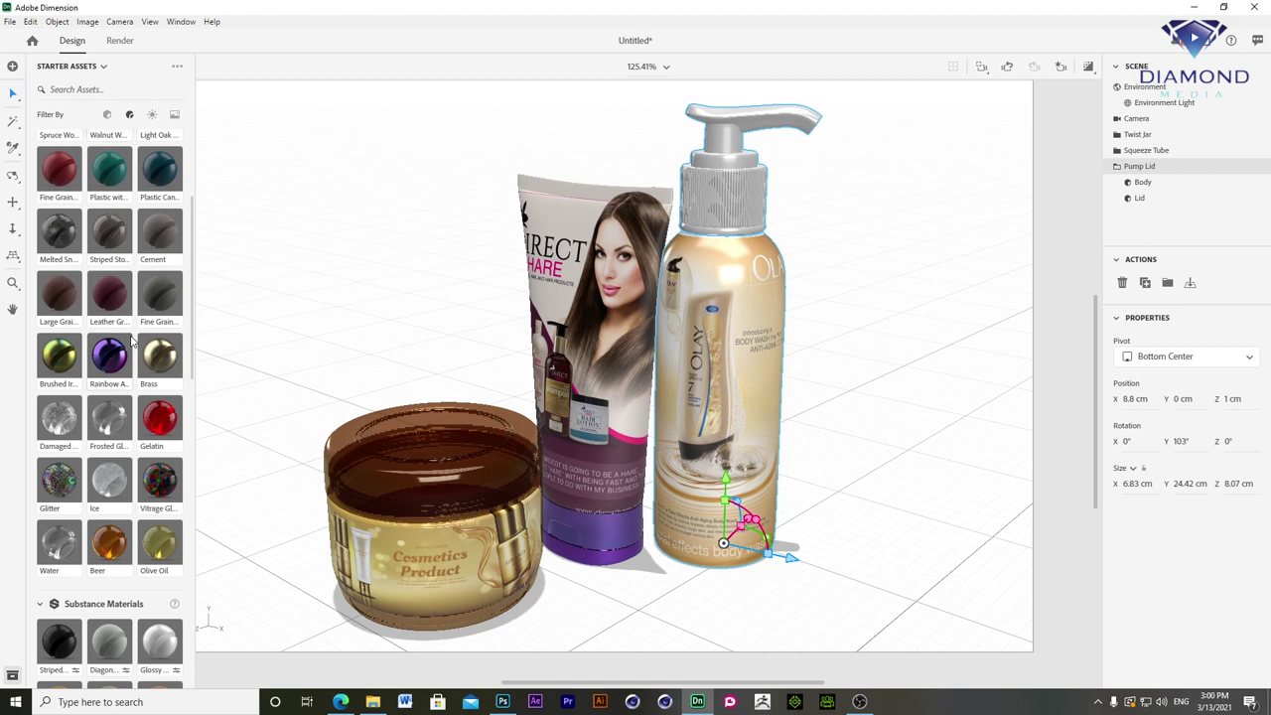
{"action": "scroll", "coordinate": [117, 459], "scroll_direction": "down", "scroll_amount": 3}
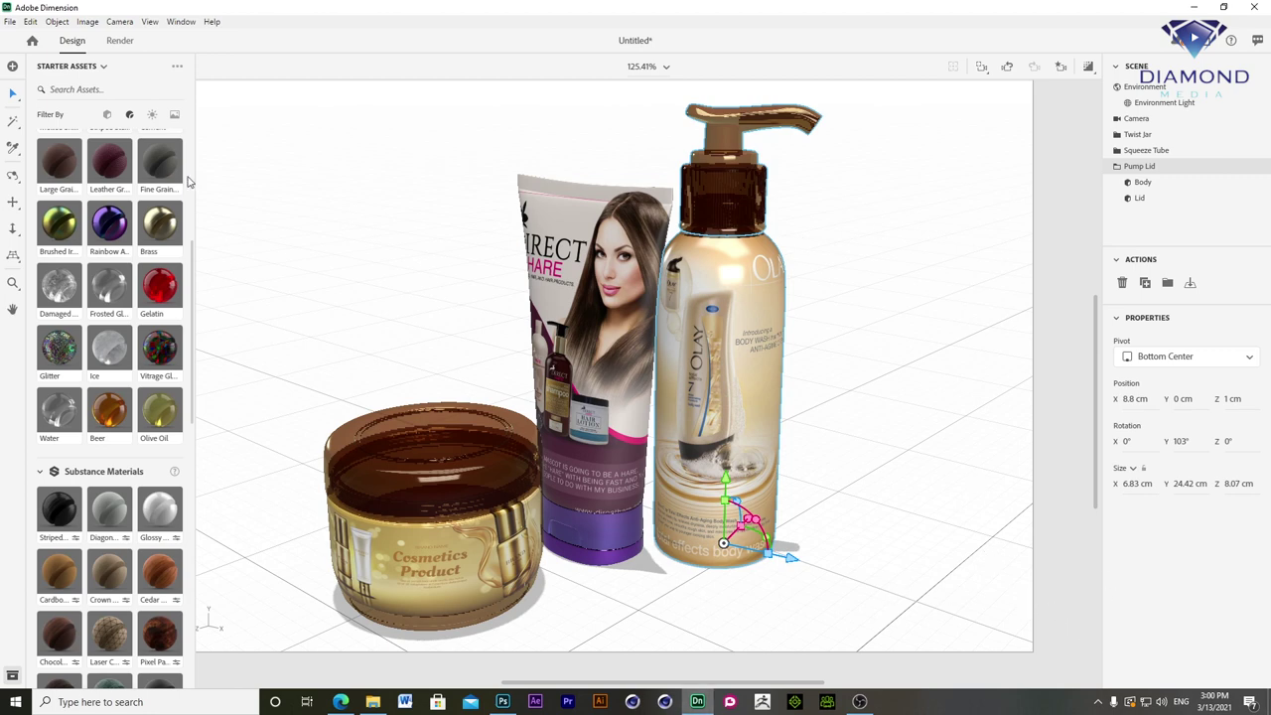
{"action": "left_click", "coordinate": [106, 115]}
{"action": "left_click_drag", "start_coordinate": [193, 283], "coordinate": [205, 398]}
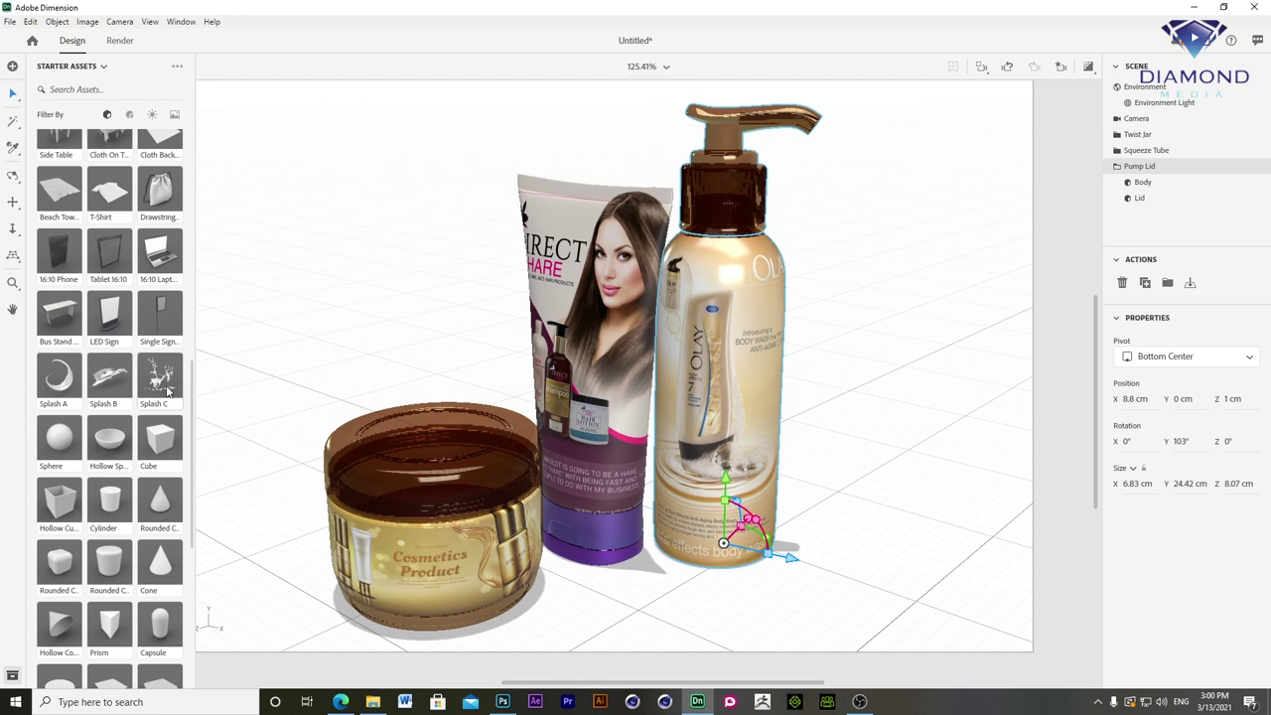
- Zoom, pan, orbit and dolly the camera so the jar, tube and pump bottle fill the canvas
{"action": "scroll", "coordinate": [772, 369], "scroll_direction": "down", "scroll_amount": 2}
{"action": "scroll", "coordinate": [763, 368], "scroll_direction": "down", "scroll_amount": 1}
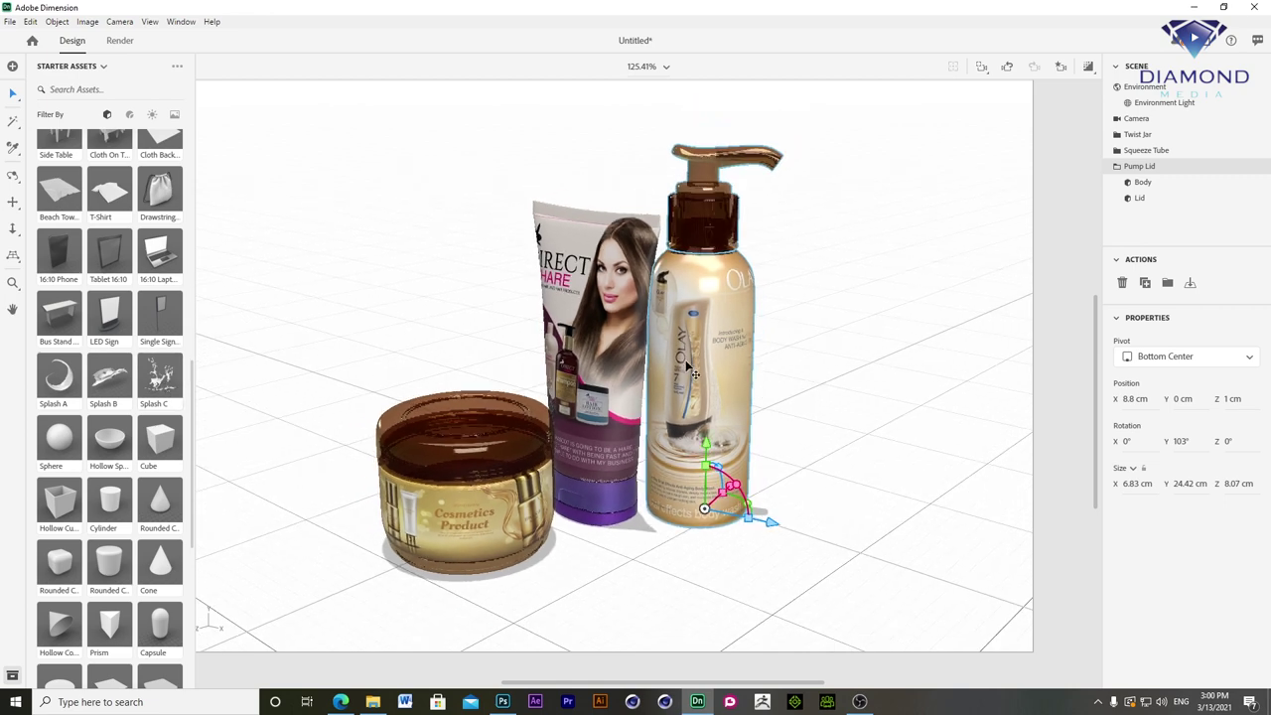
{"action": "middle_click_drag", "start_coordinate": [695, 375], "coordinate": [695, 372]}
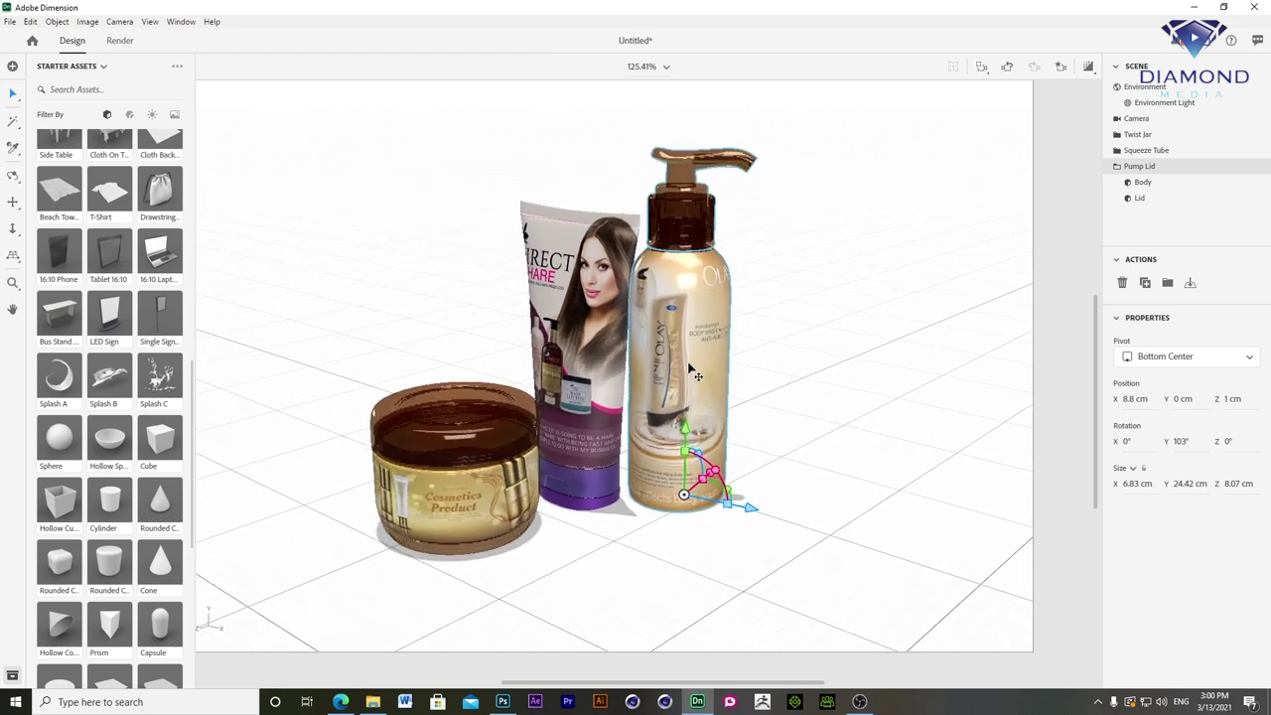
{"action": "scroll", "coordinate": [695, 375], "scroll_direction": "down", "scroll_amount": 1}
{"action": "mouse_move", "coordinate": [770, 398]}
{"action": "middle_mouse_down"}
{"action": "mouse_move", "coordinate": [812, 402]}
{"action": "mouse_move", "coordinate": [825, 417]}
{"action": "mouse_move", "coordinate": [755, 446]}
{"action": "mouse_move", "coordinate": [831, 440]}
{"action": "mouse_move", "coordinate": [755, 426]}
{"action": "mouse_move", "coordinate": [777, 414]}
{"action": "middle_mouse_up"}
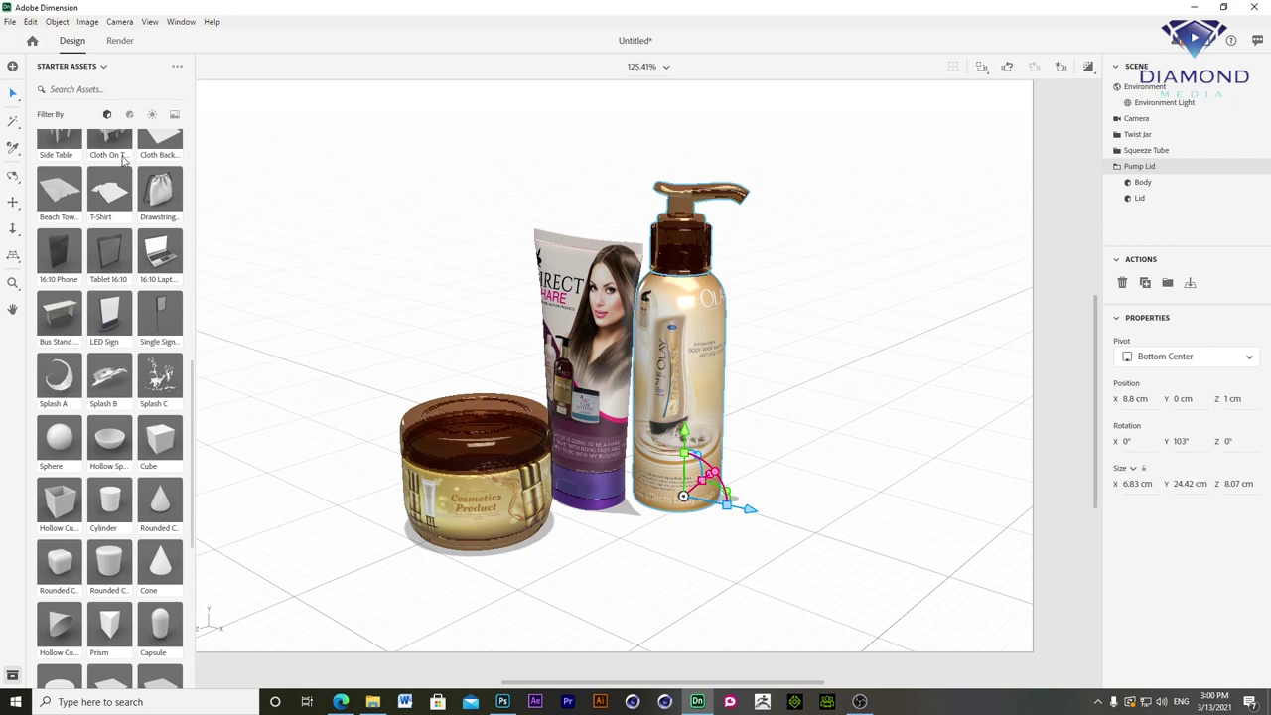
{"action": "left_click", "coordinate": [13, 176]}
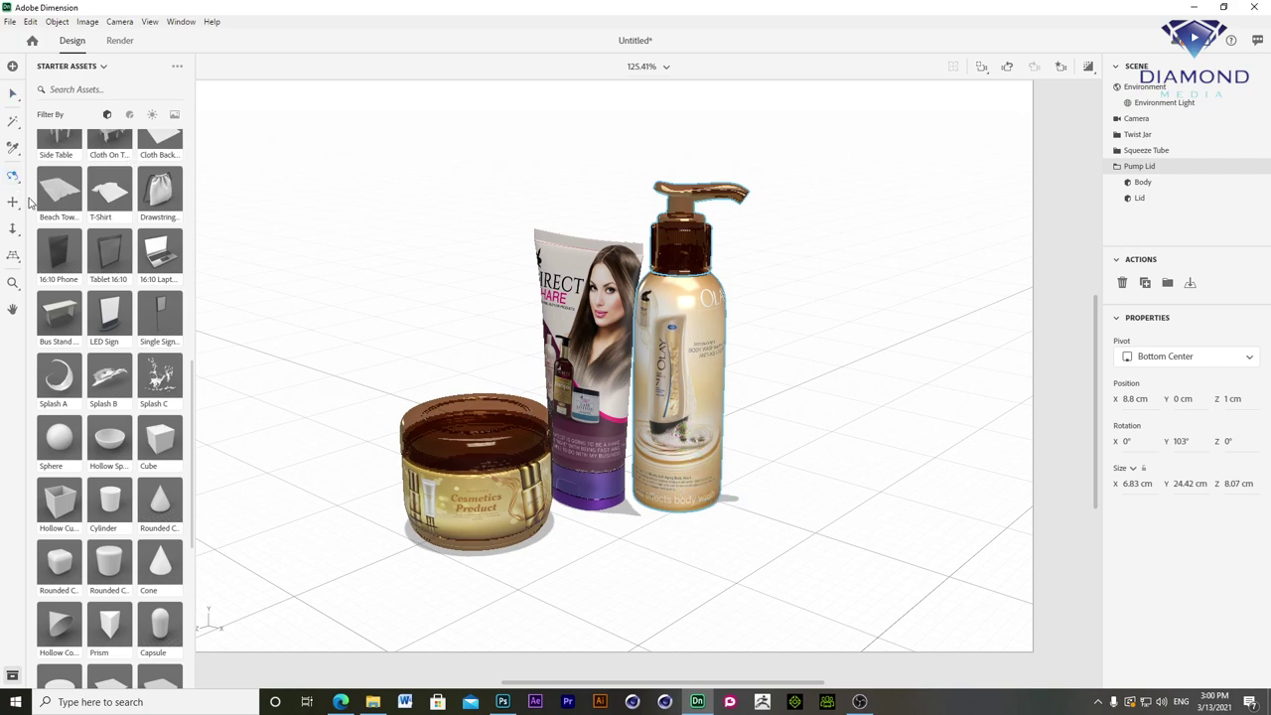
{"action": "mouse_move", "coordinate": [353, 371]}
{"action": "left_mouse_down"}
{"action": "mouse_move", "coordinate": [718, 377]}
{"action": "mouse_move", "coordinate": [709, 388]}
{"action": "mouse_move", "coordinate": [462, 389]}
{"action": "mouse_move", "coordinate": [304, 377]}
{"action": "left_mouse_up"}
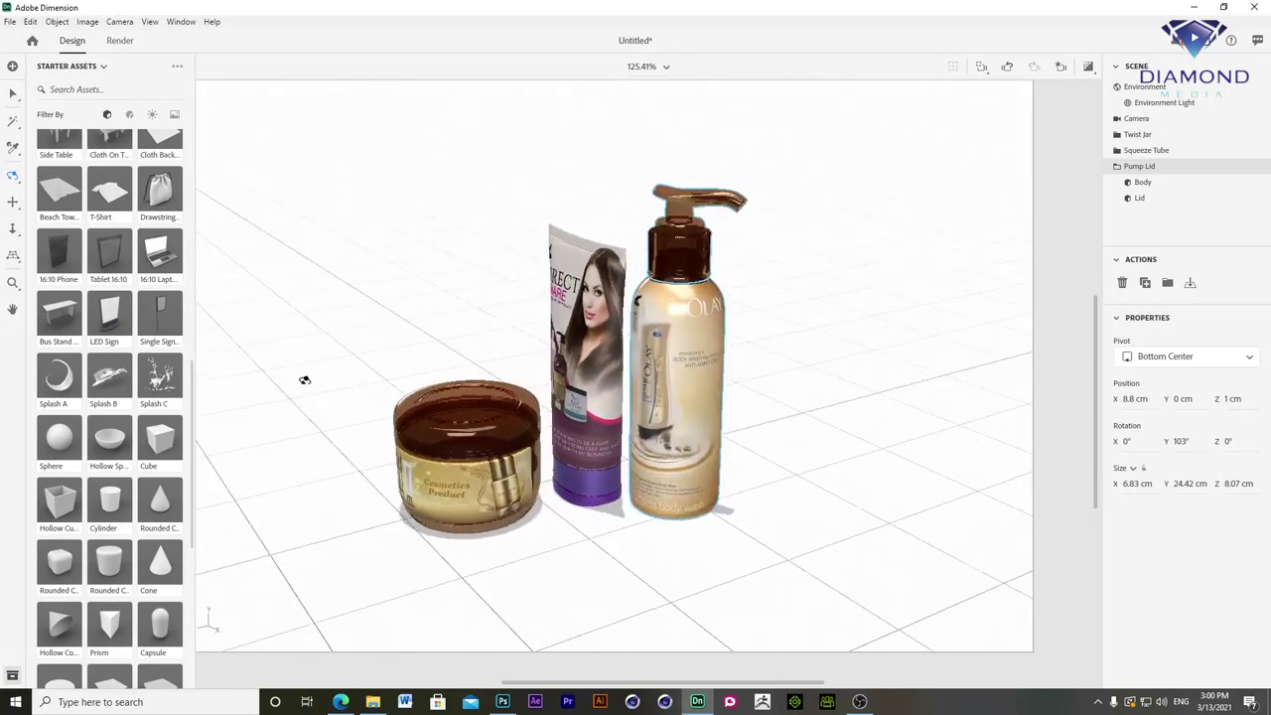
{"action": "left_click", "coordinate": [13, 202]}
{"action": "mouse_move", "coordinate": [583, 363]}
{"action": "left_mouse_down"}
{"action": "mouse_move", "coordinate": [559, 359]}
{"action": "mouse_move", "coordinate": [665, 370]}
{"action": "mouse_move", "coordinate": [610, 369]}
{"action": "mouse_move", "coordinate": [633, 375]}
{"action": "left_mouse_up"}
{"action": "left_click", "coordinate": [13, 228]}
{"action": "mouse_move", "coordinate": [487, 355]}
{"action": "left_mouse_down"}
{"action": "mouse_move", "coordinate": [497, 395]}
{"action": "mouse_move", "coordinate": [502, 360]}
{"action": "left_mouse_up"}
{"action": "mouse_move", "coordinate": [887, 415]}
{"action": "left_mouse_down"}
{"action": "mouse_move", "coordinate": [815, 431]}
{"action": "mouse_move", "coordinate": [810, 451]}
{"action": "left_mouse_up"}
{"action": "left_click", "coordinate": [13, 93]}
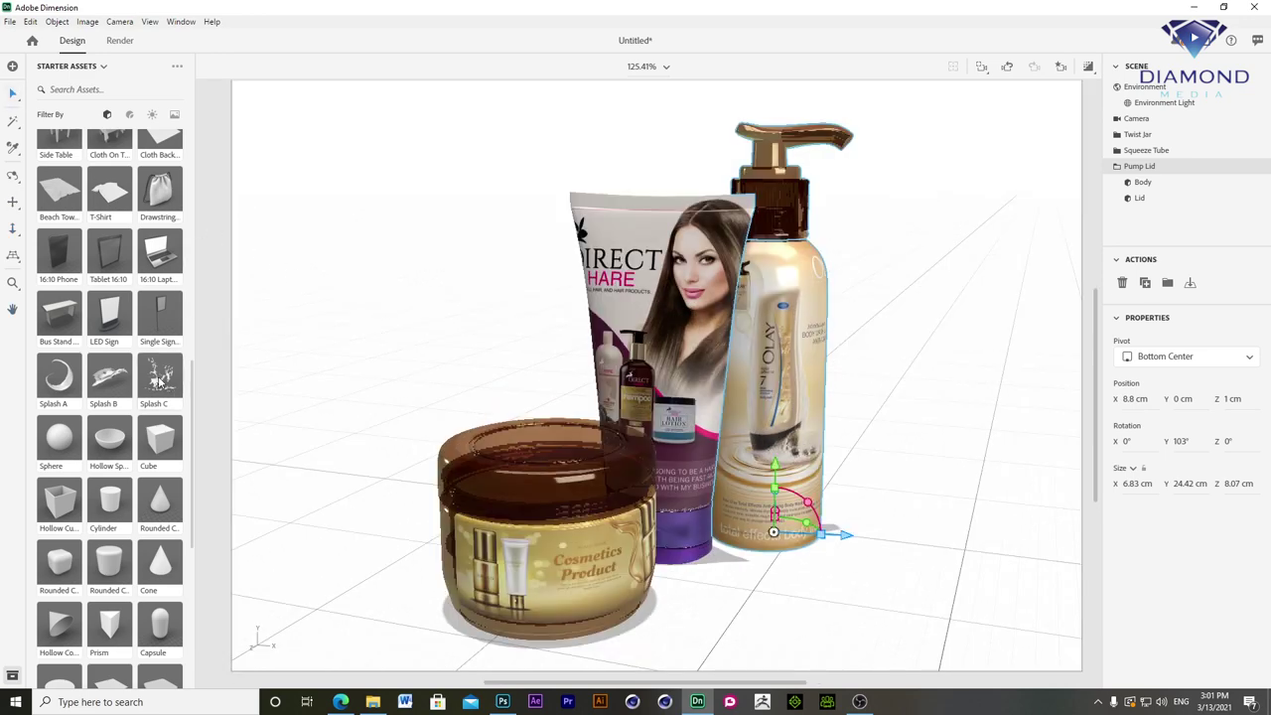
- Add a Splash C shape, enlarge it and move it to the right
{"action": "left_click_drag", "start_coordinate": [453, 388], "coordinate": [455, 390]}
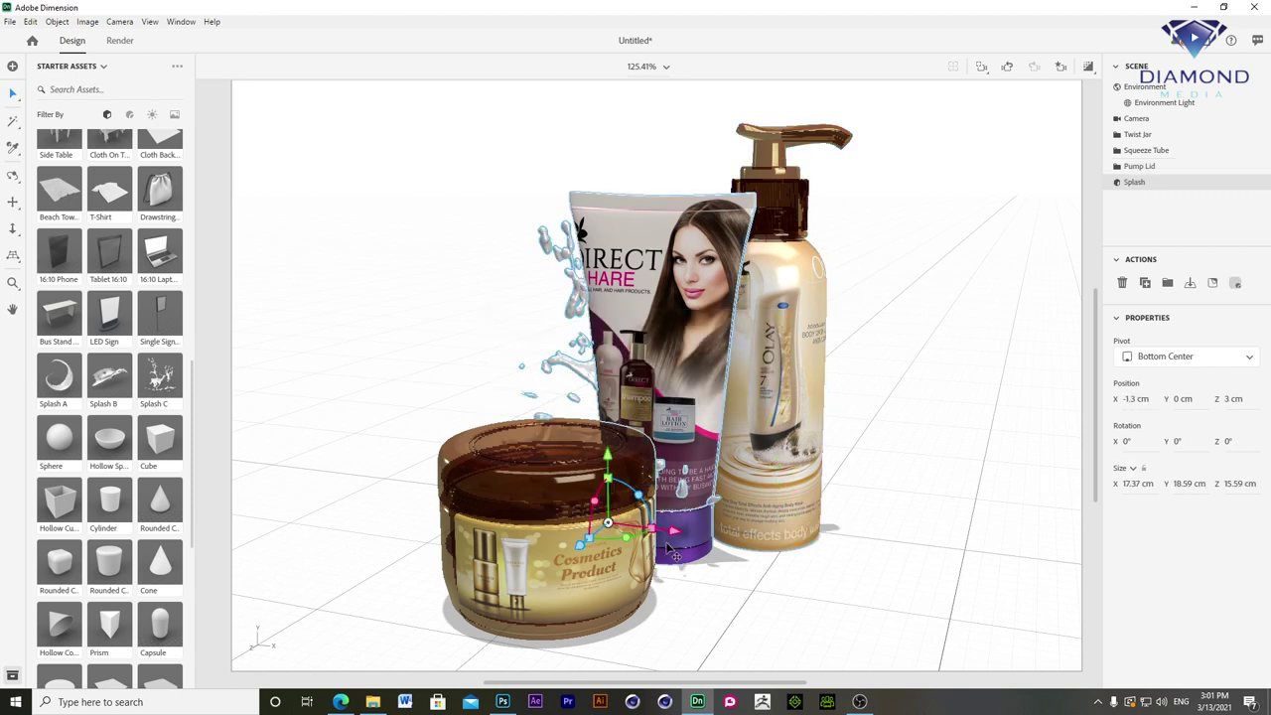
{"action": "left_click_drag", "start_coordinate": [675, 532], "coordinate": [684, 556]}
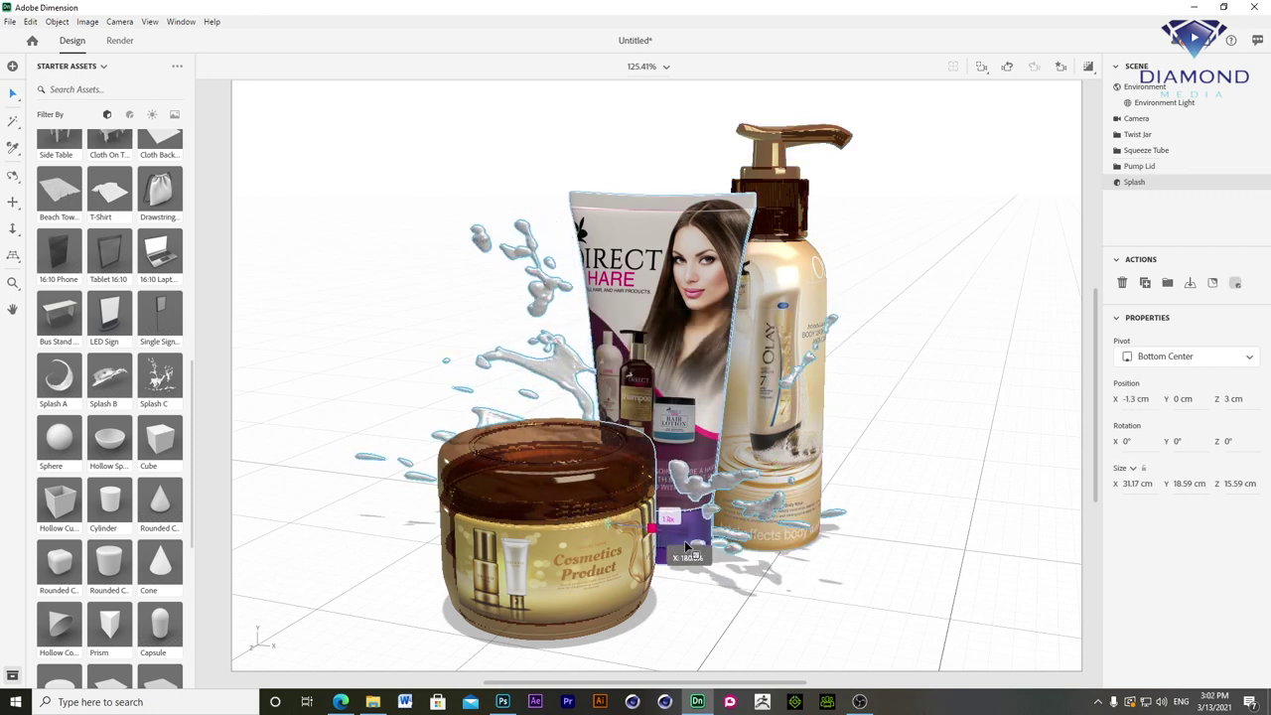
{"action": "mouse_move", "coordinate": [607, 501]}
{"action": "left_mouse_down"}
{"action": "mouse_move", "coordinate": [612, 449]}
{"action": "mouse_move", "coordinate": [617, 458]}
{"action": "left_mouse_up"}
{"action": "left_click_drag", "start_coordinate": [691, 517], "coordinate": [765, 527]}
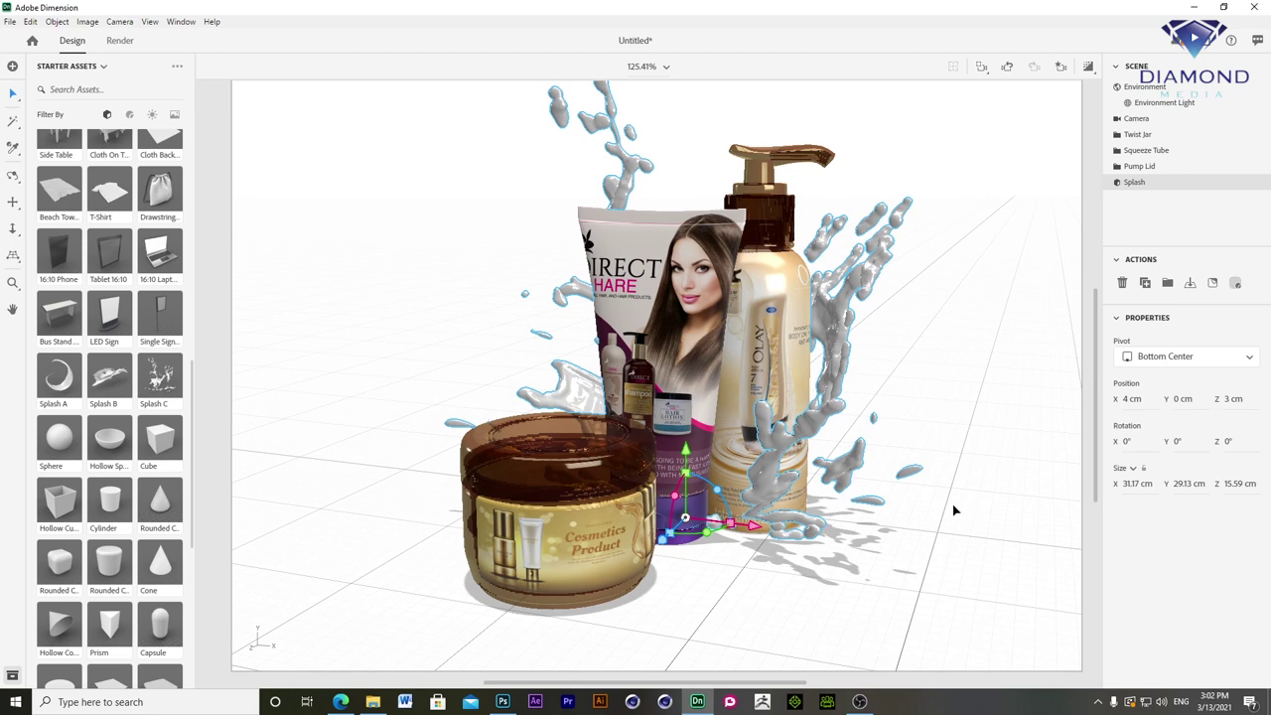
{"action": "left_click", "coordinate": [943, 529]}
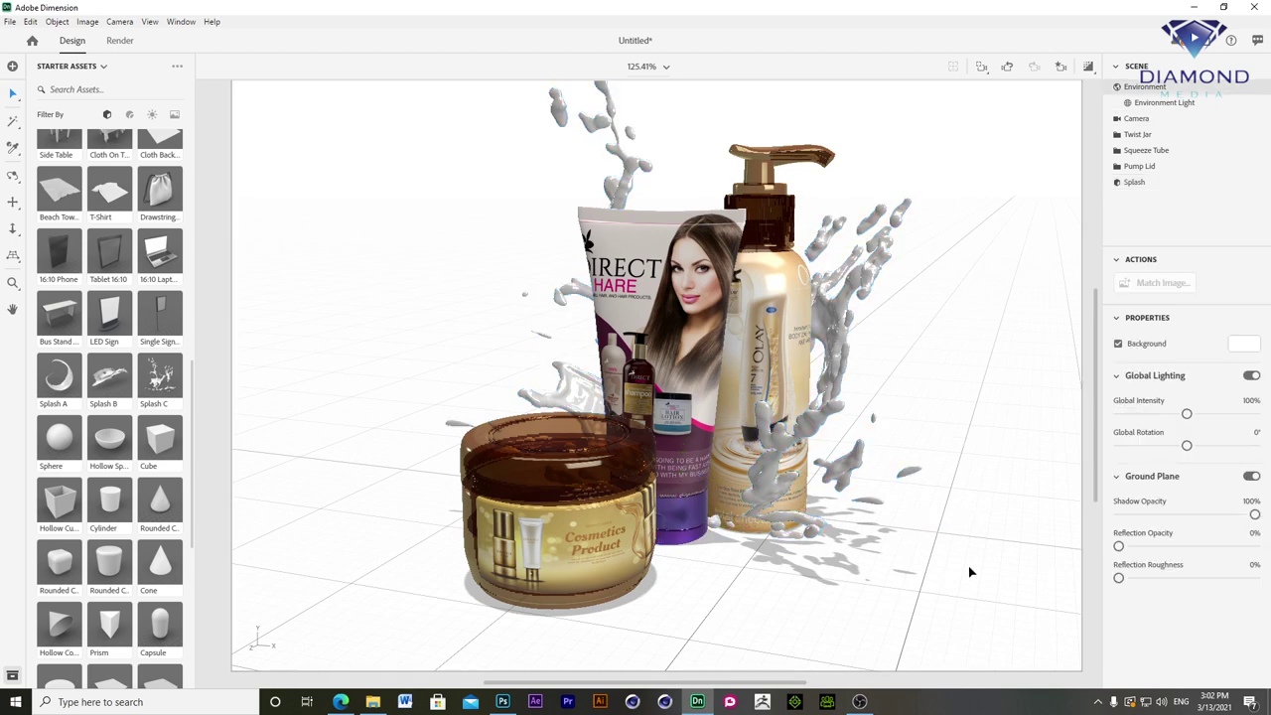
{"action": "left_click", "coordinate": [13, 174]}
{"action": "left_click_drag", "start_coordinate": [379, 384], "coordinate": [314, 365]}
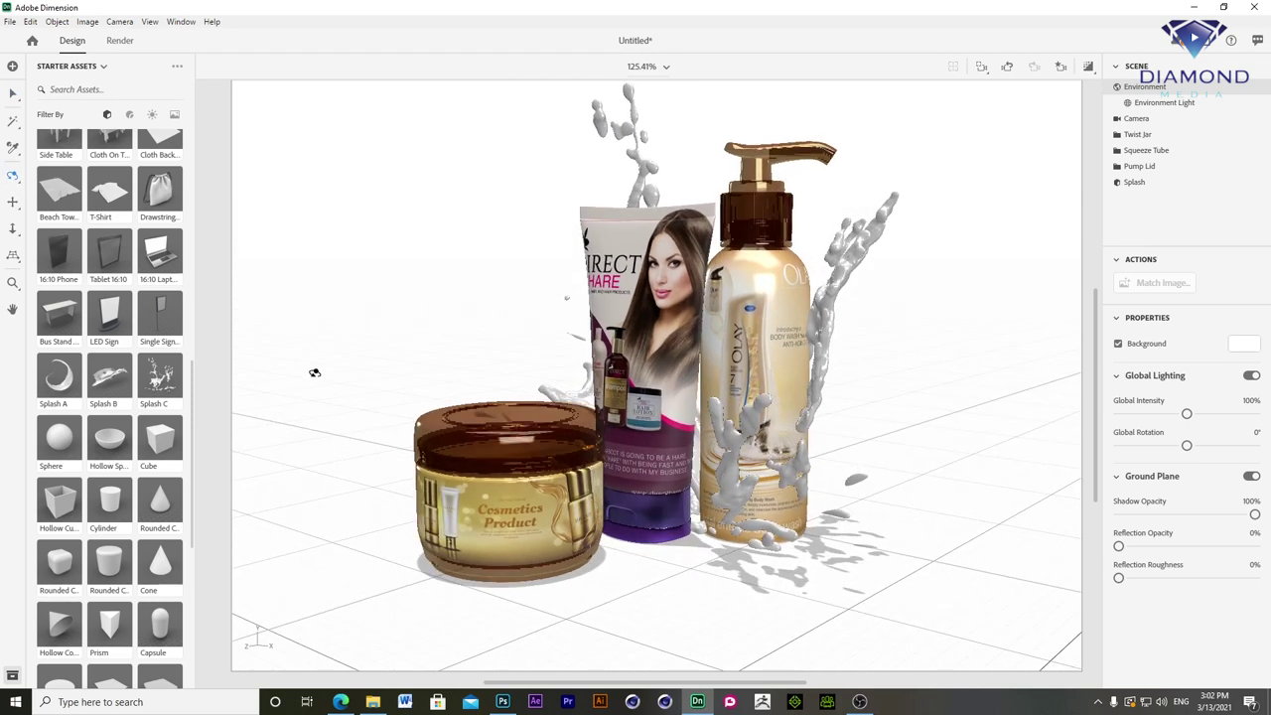
{"action": "left_click", "coordinate": [12, 95]}
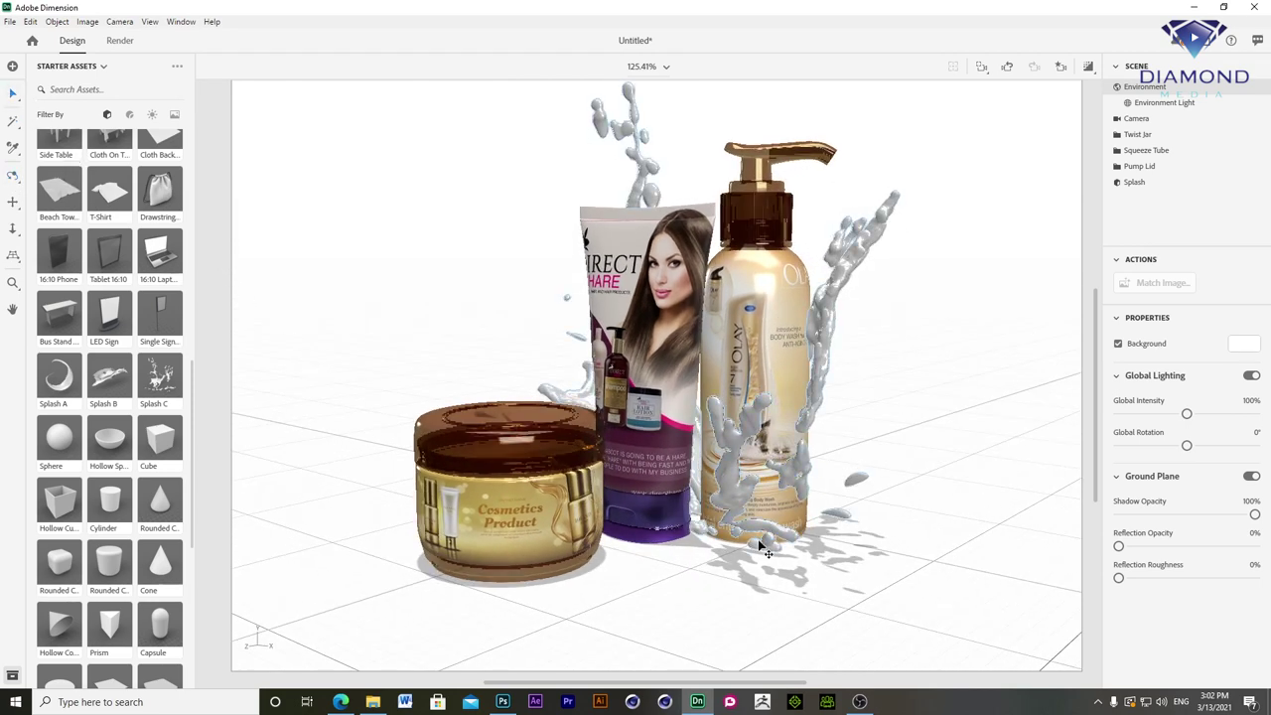
- Slide the splash to X 6.2 cm behind the Olay bottle, turn it 54°, and add a second splash
{"action": "left_click", "coordinate": [752, 553]}
{"action": "left_click_drag", "start_coordinate": [752, 553], "coordinate": [771, 554]}
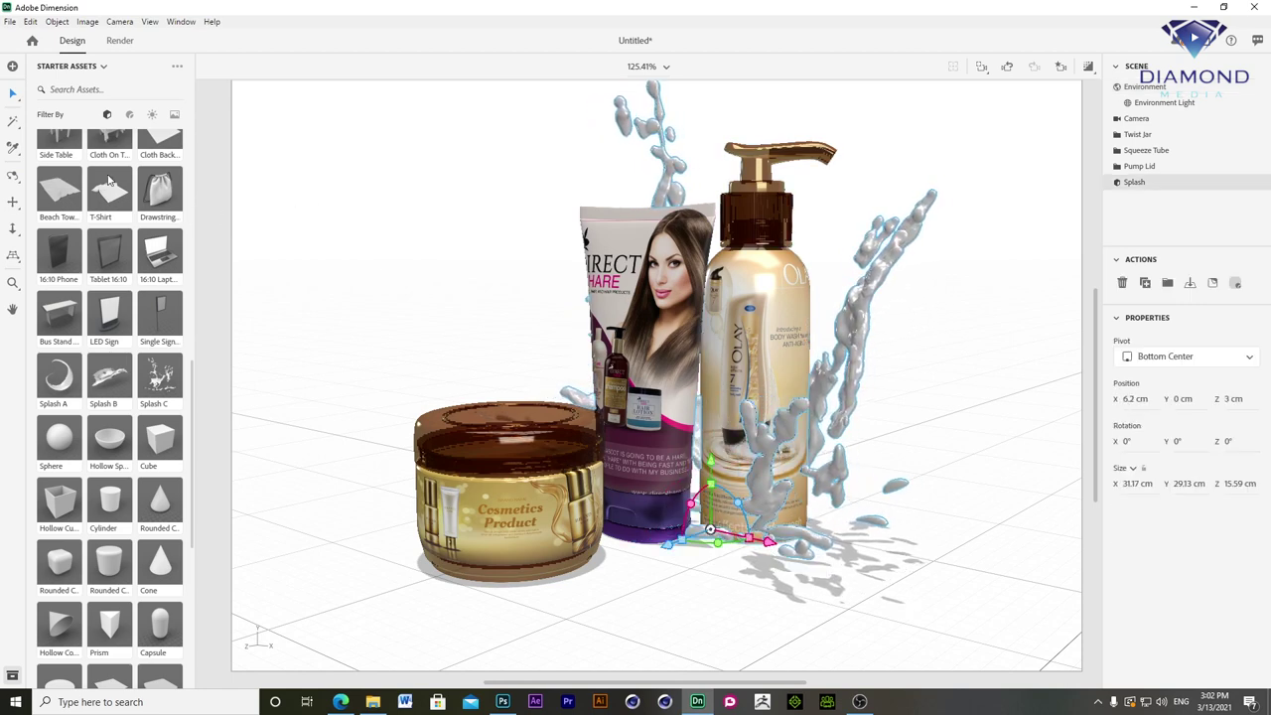
{"action": "mouse_move", "coordinate": [717, 542]}
{"action": "left_mouse_down"}
{"action": "mouse_move", "coordinate": [728, 556]}
{"action": "mouse_move", "coordinate": [765, 549]}
{"action": "left_mouse_up"}
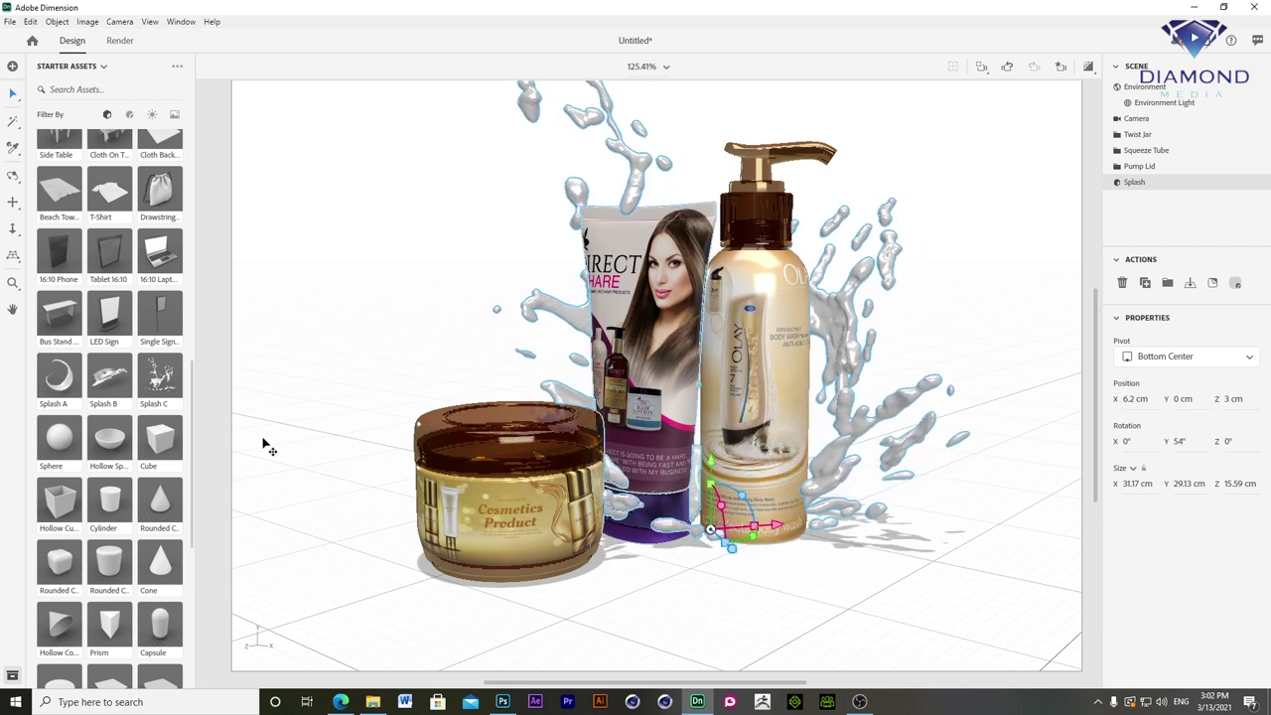
{"action": "mouse_move", "coordinate": [59, 377]}
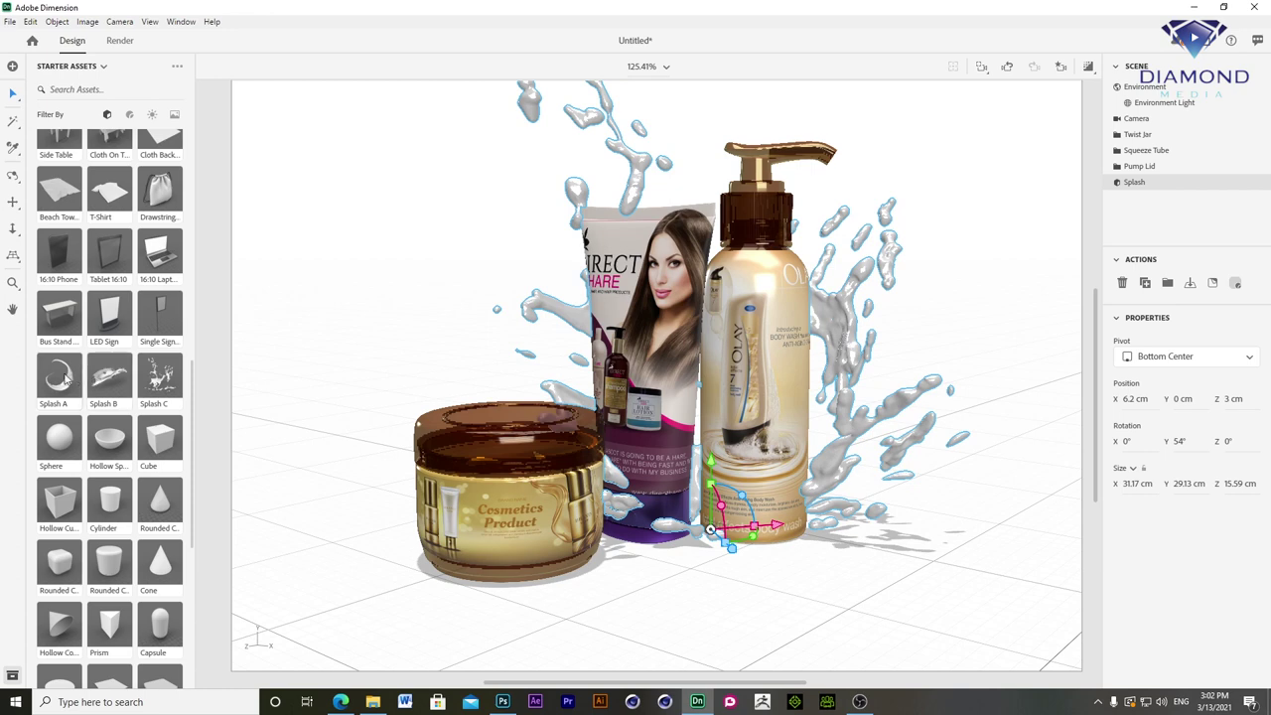
{"action": "left_click_drag", "start_coordinate": [612, 358], "coordinate": [605, 355]}
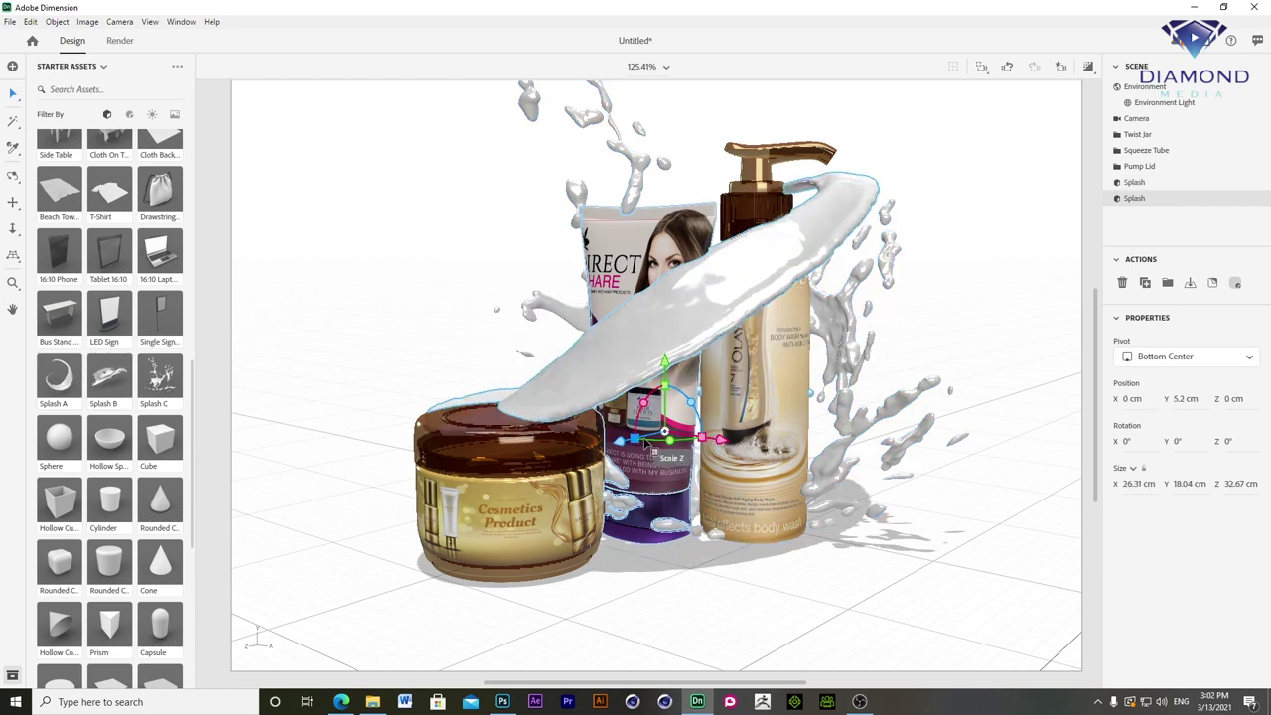
- Turn the swirl splash to arc behind the products and add a Splash B around the jar's base
{"action": "mouse_move", "coordinate": [655, 449]}
{"action": "left_mouse_down"}
{"action": "mouse_move", "coordinate": [1212, 314]}
{"action": "mouse_move", "coordinate": [1269, 195]}
{"action": "left_mouse_up"}
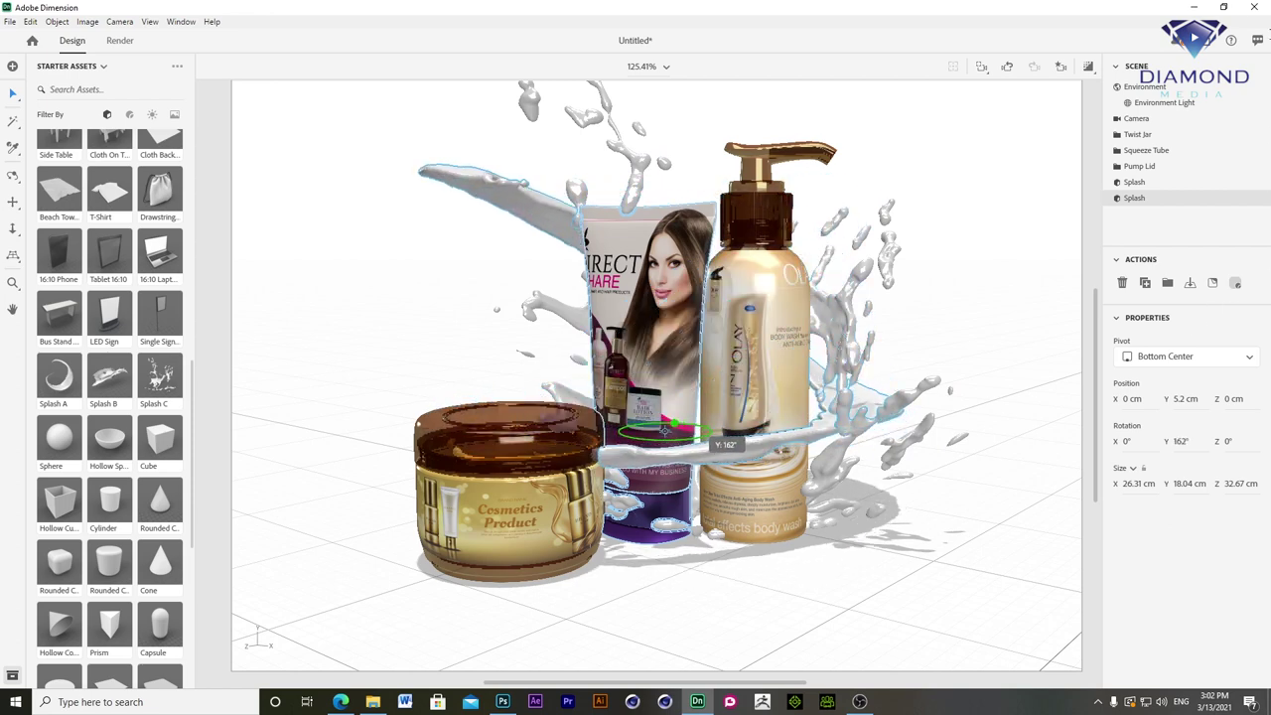
{"action": "left_click_drag", "start_coordinate": [986, 173], "coordinate": [255, 367]}
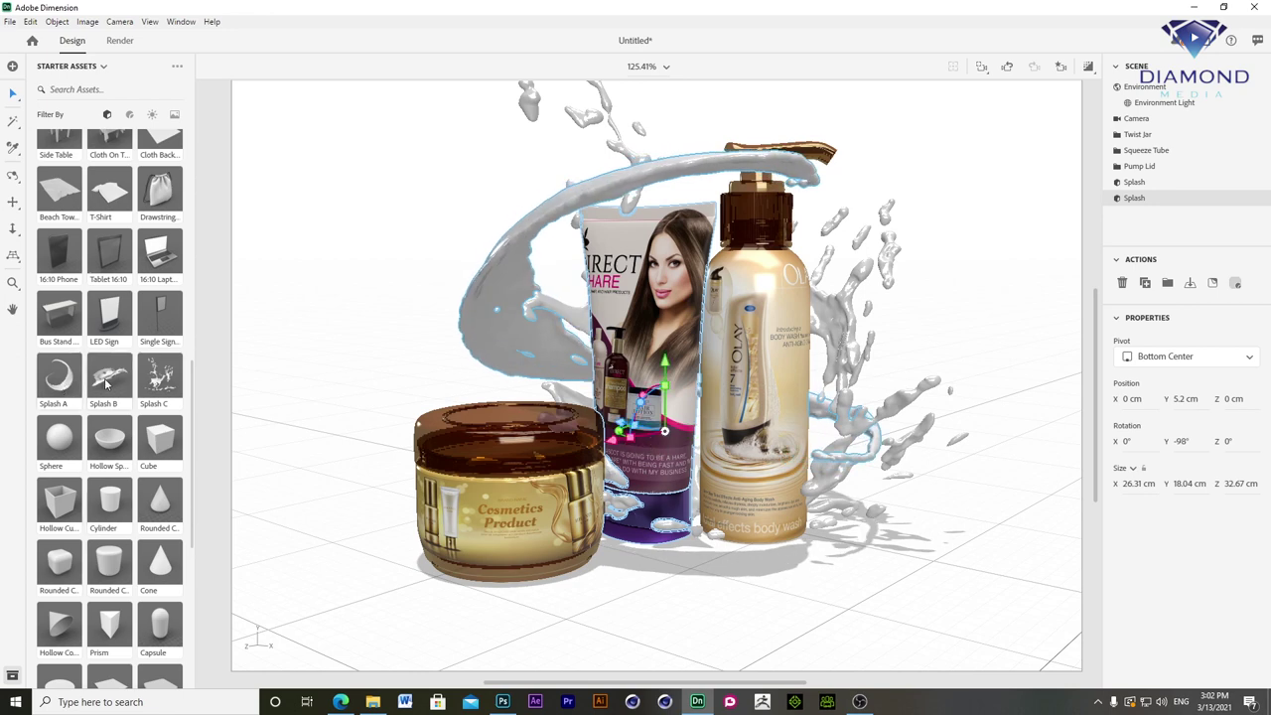
{"action": "left_click_drag", "start_coordinate": [110, 381], "coordinate": [812, 530]}
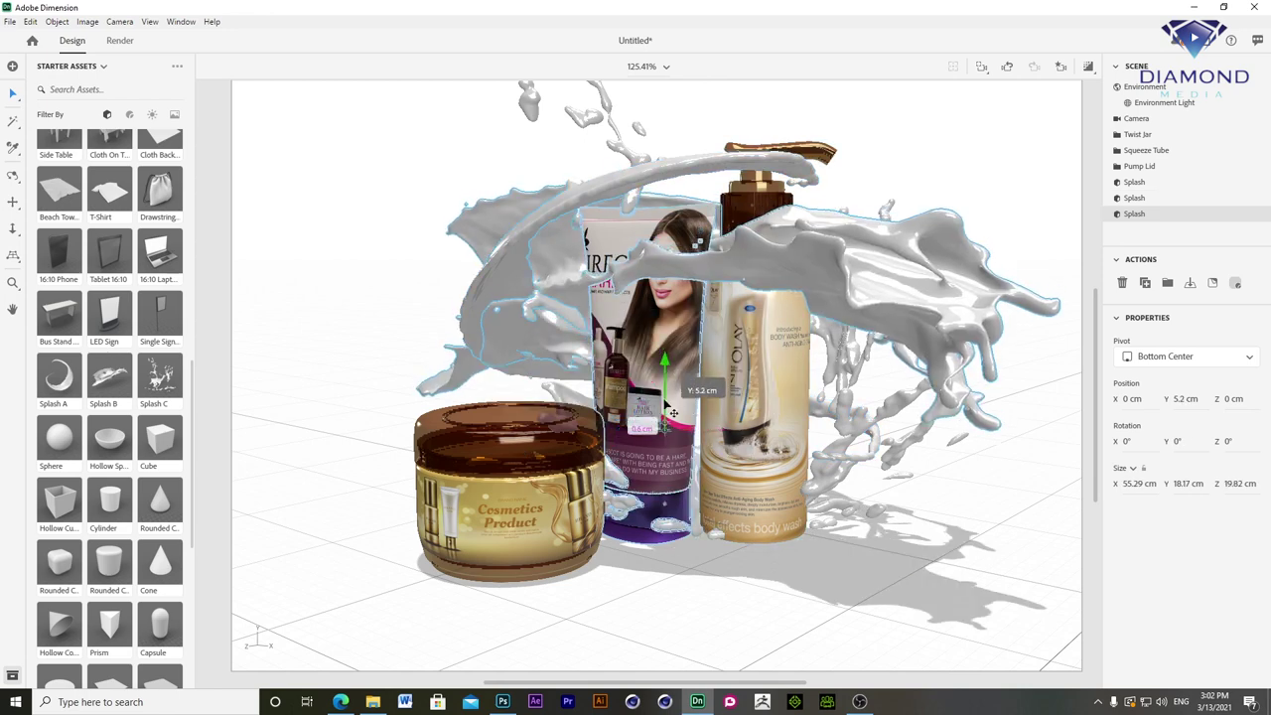
{"action": "left_click_drag", "start_coordinate": [672, 412], "coordinate": [618, 587]}
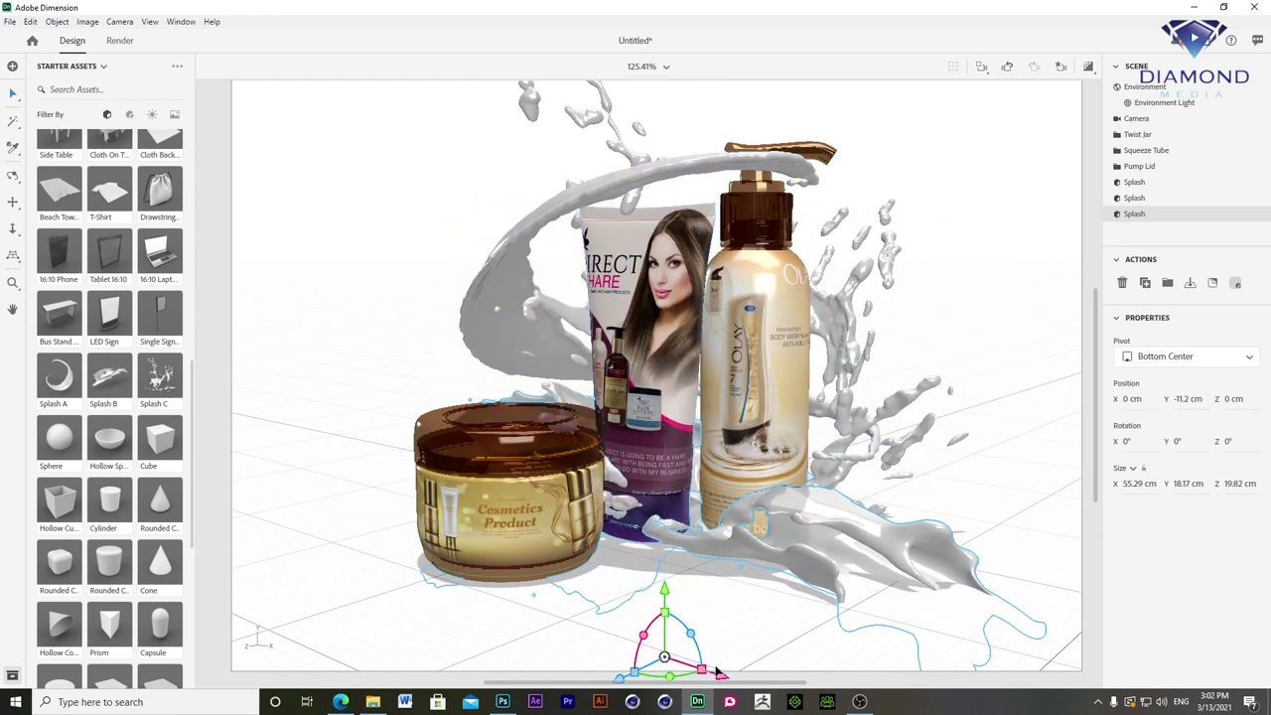
{"action": "middle_click_drag", "start_coordinate": [719, 673], "coordinate": [713, 670]}
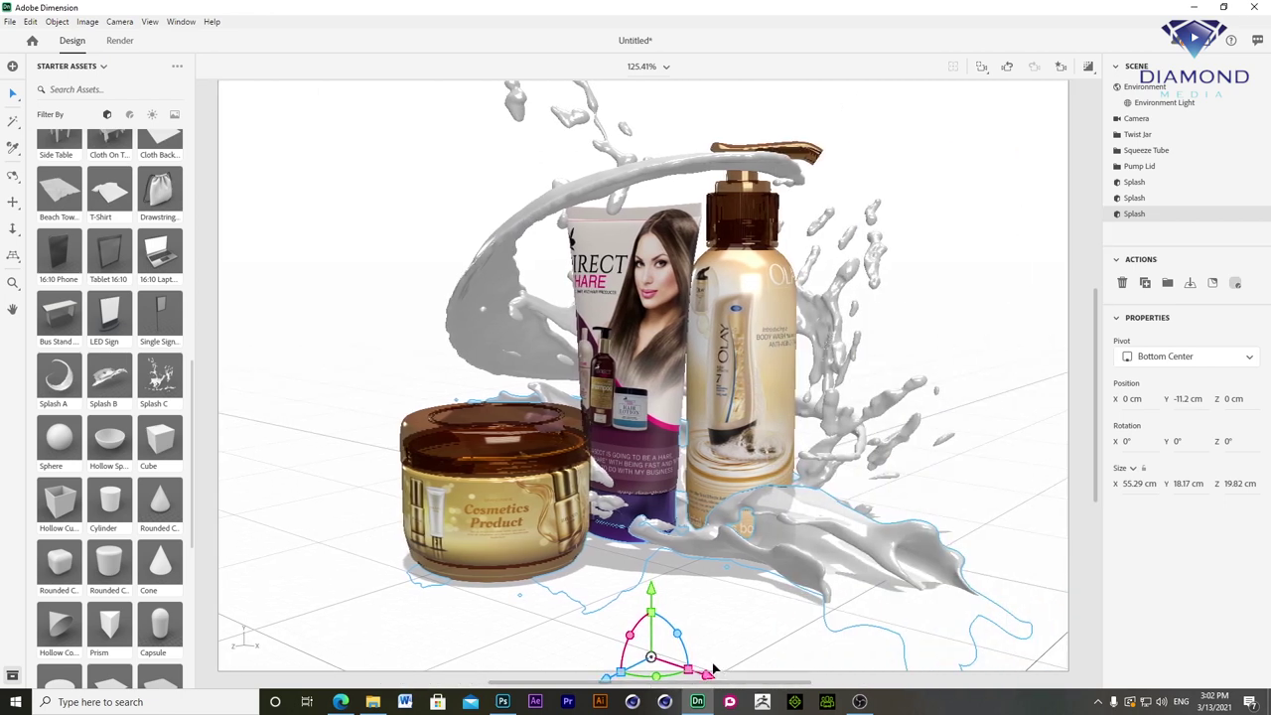
{"action": "left_click_drag", "start_coordinate": [713, 671], "coordinate": [499, 636]}
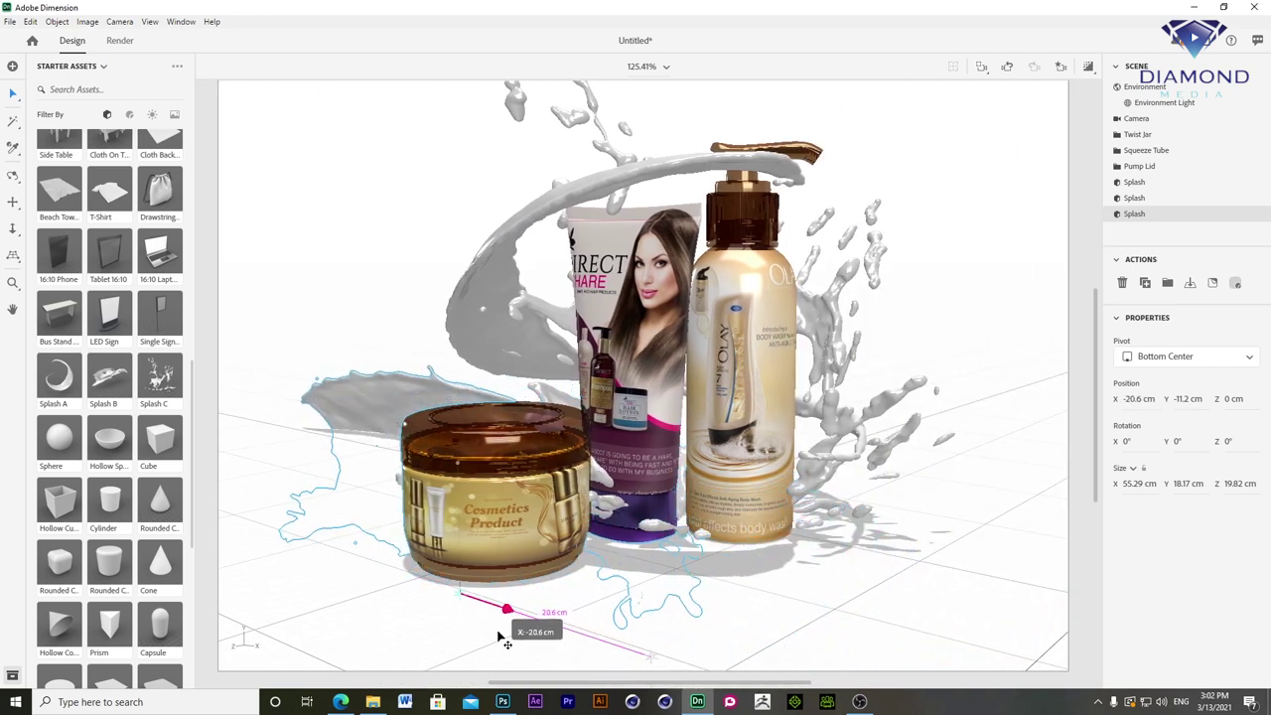
{"action": "left_click_drag", "start_coordinate": [462, 606], "coordinate": [457, 666]}
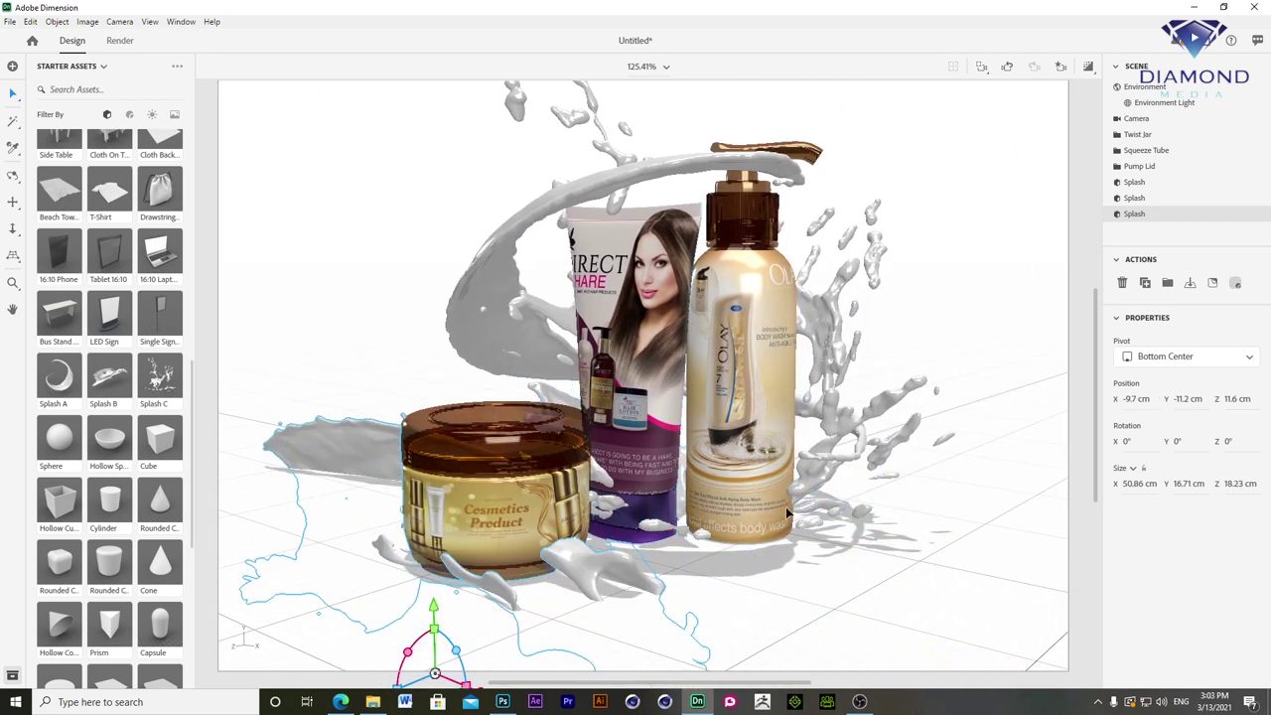
- Duplicate the right splash, shrink the copy to 19.36 cm wide, and place it left of the jar
{"action": "left_click", "coordinate": [847, 438]}
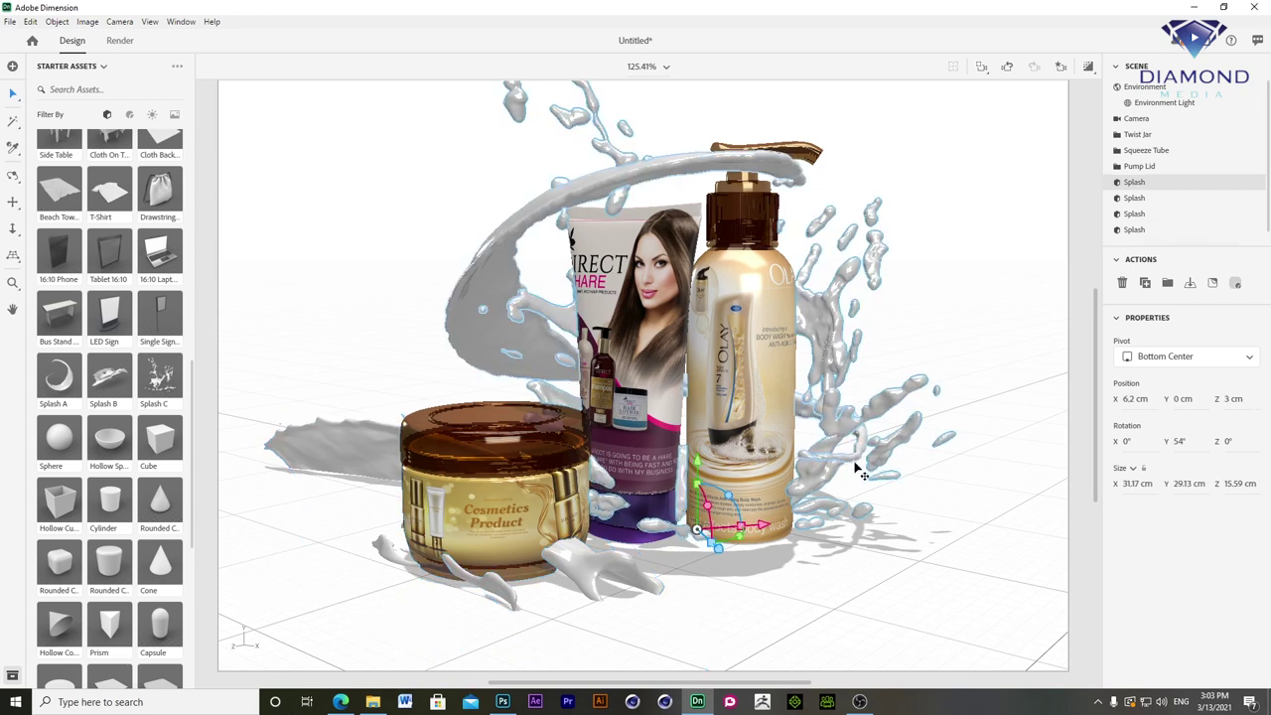
{"action": "key", "text": "ctrl+d"}
{"action": "mouse_move", "coordinate": [767, 526]}
{"action": "left_mouse_down"}
{"action": "mouse_move", "coordinate": [600, 546]}
{"action": "mouse_move", "coordinate": [1106, 391]}
{"action": "left_mouse_up"}
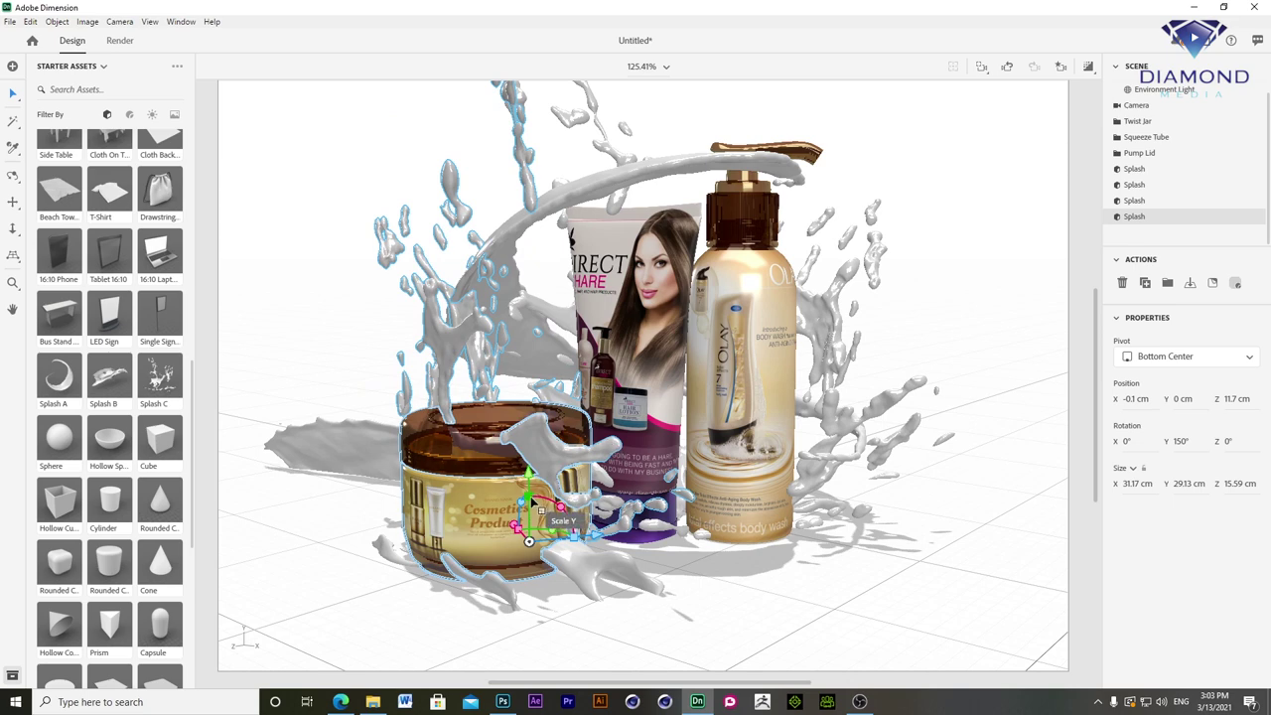
{"action": "mouse_move", "coordinate": [537, 501]}
{"action": "left_mouse_down"}
{"action": "mouse_move", "coordinate": [568, 553]}
{"action": "mouse_move", "coordinate": [488, 558]}
{"action": "left_mouse_up"}
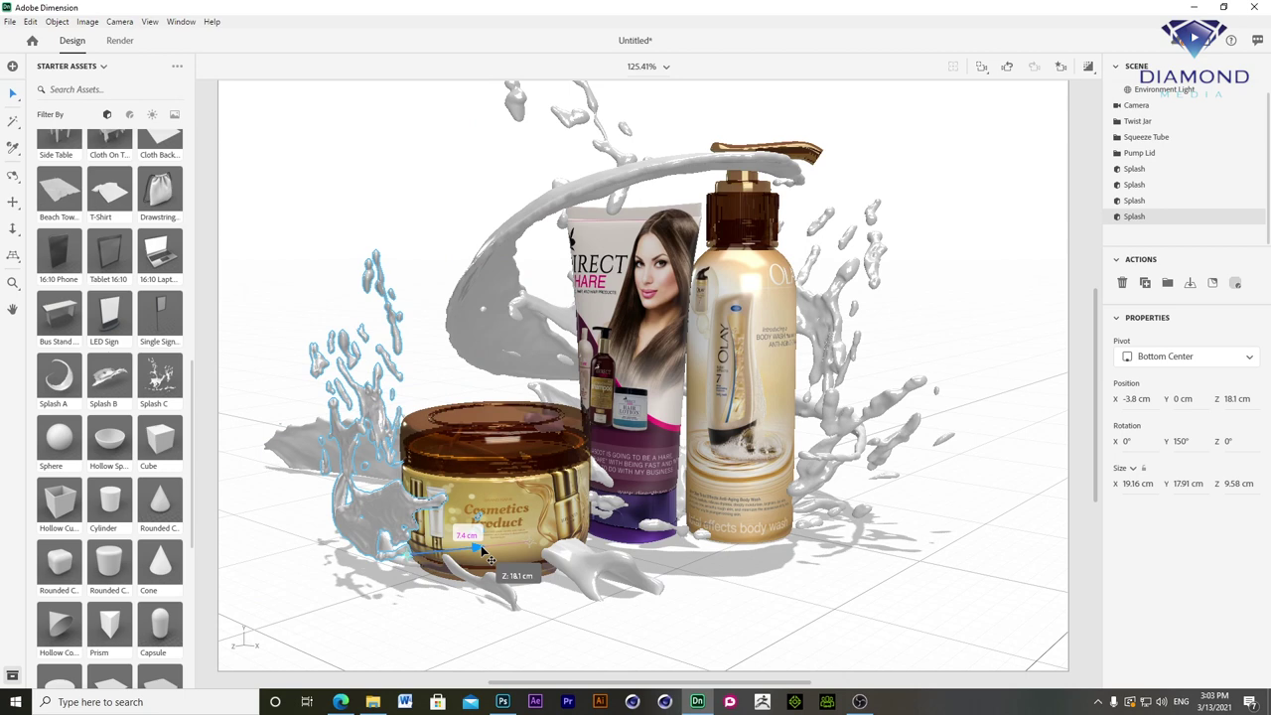
{"action": "left_click_drag", "start_coordinate": [489, 559], "coordinate": [494, 562]}
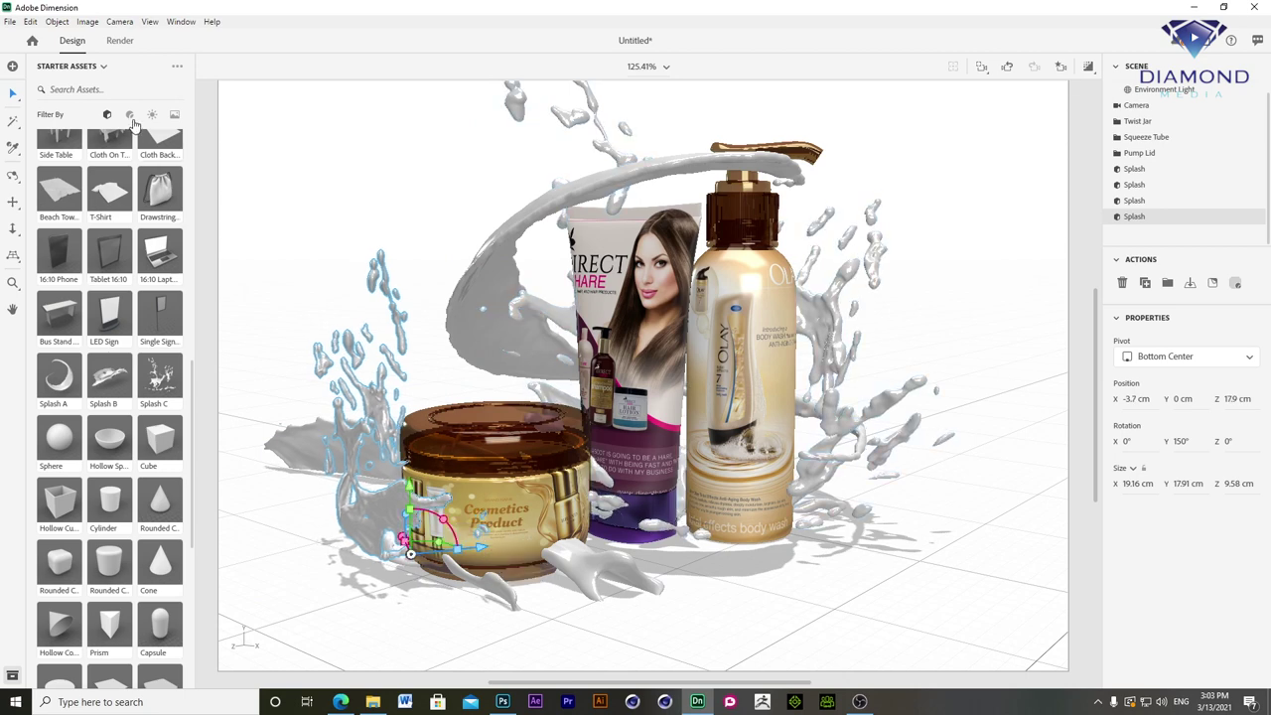
- Apply the Olive Oil material to every splash around the products
{"action": "left_click", "coordinate": [129, 115]}
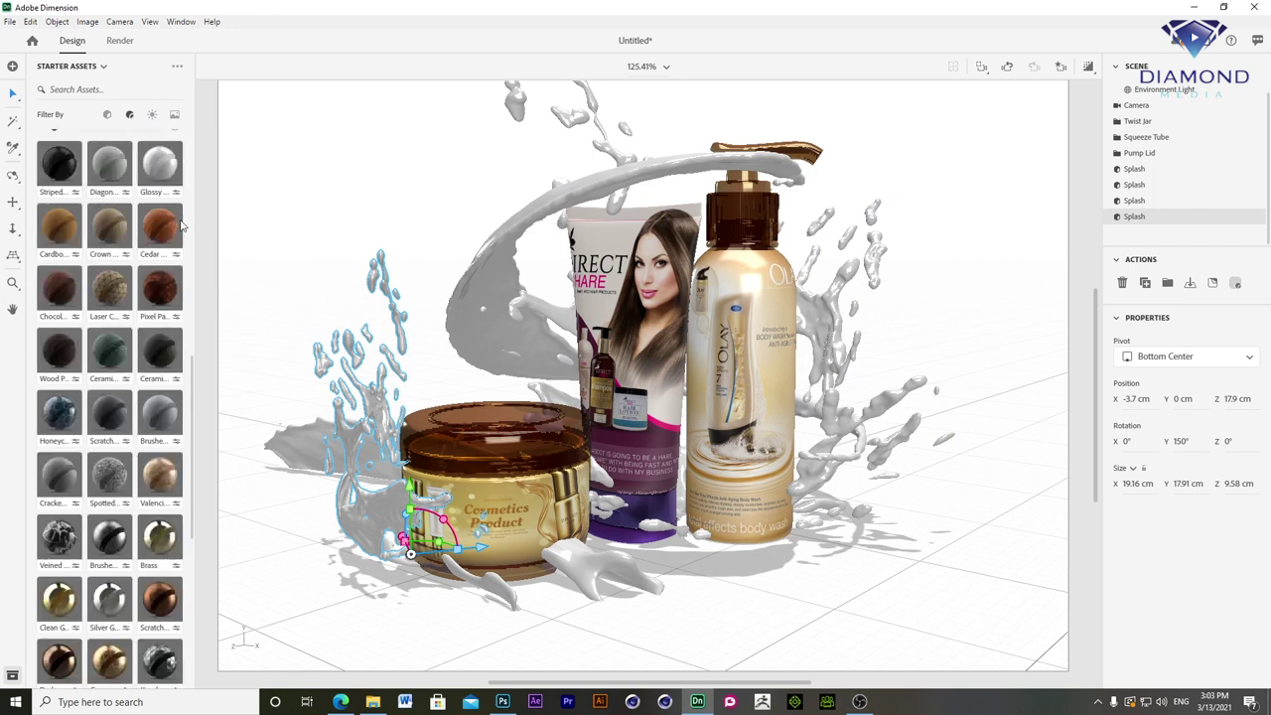
{"action": "scroll", "coordinate": [196, 441], "scroll_direction": "up", "scroll_amount": 5}
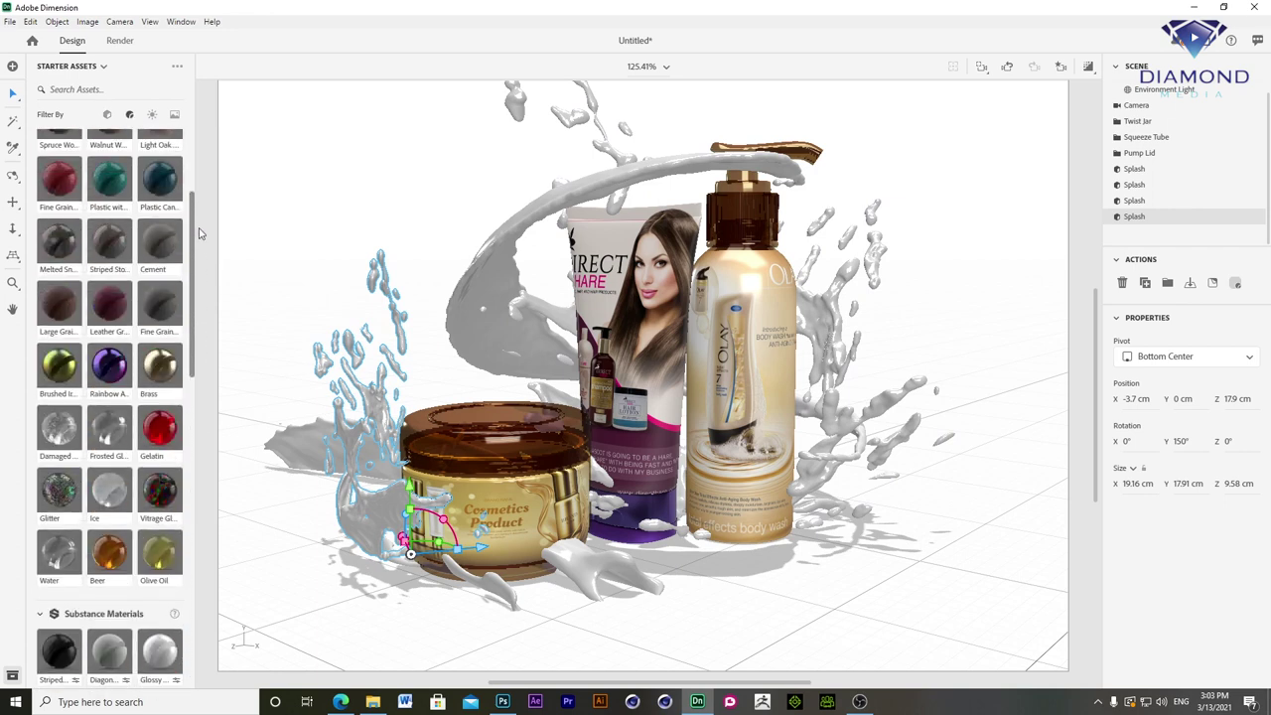
{"action": "left_click", "coordinate": [167, 556]}
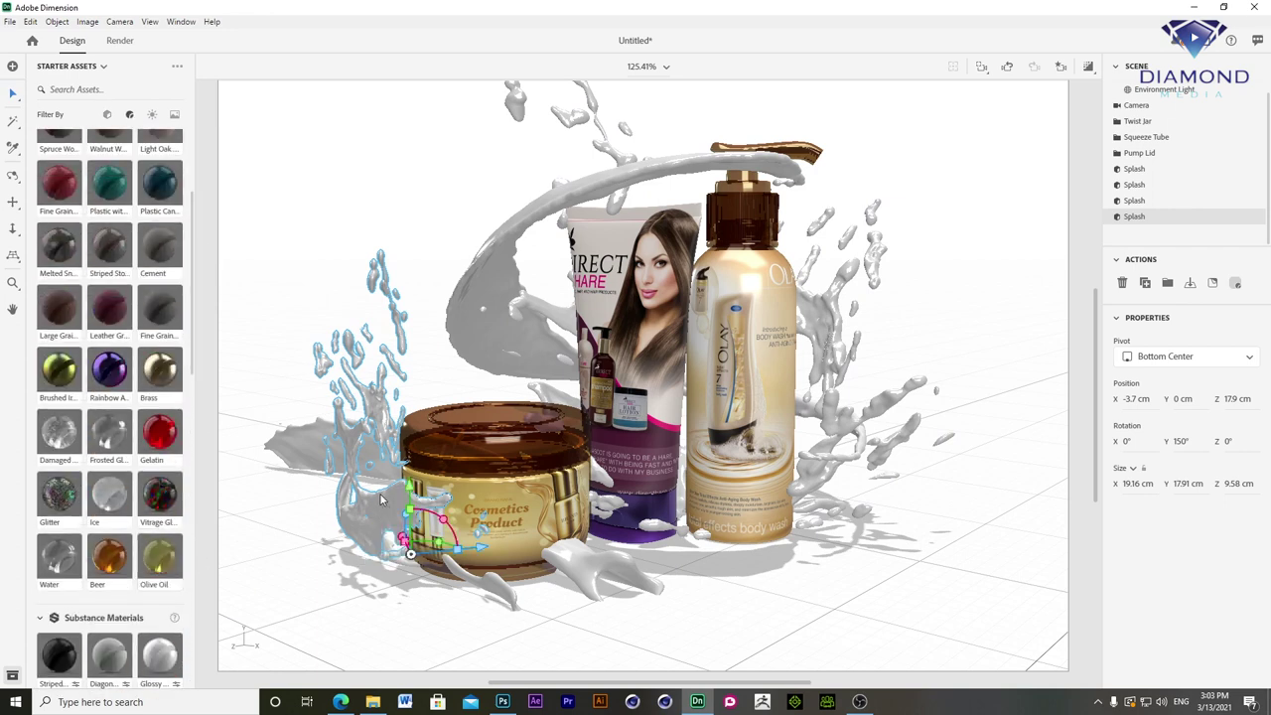
{"action": "left_click_drag", "start_coordinate": [159, 560], "coordinate": [511, 367]}
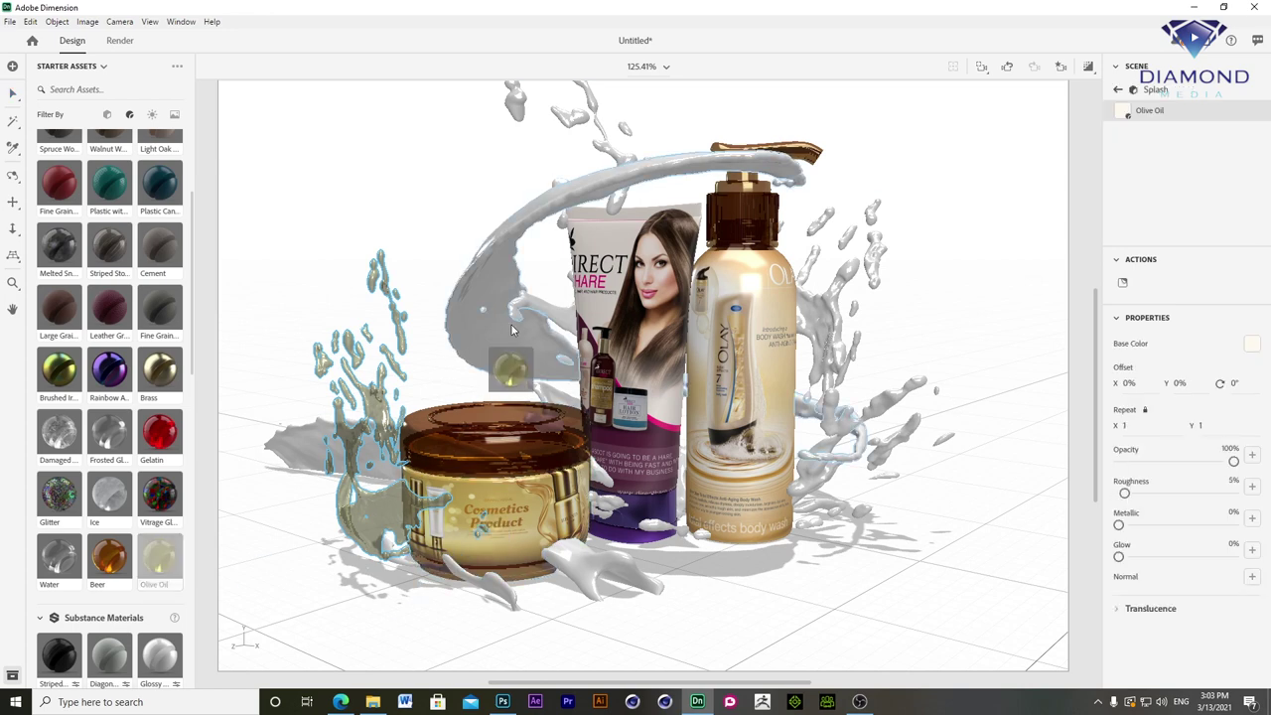
{"action": "left_click", "coordinate": [298, 497]}
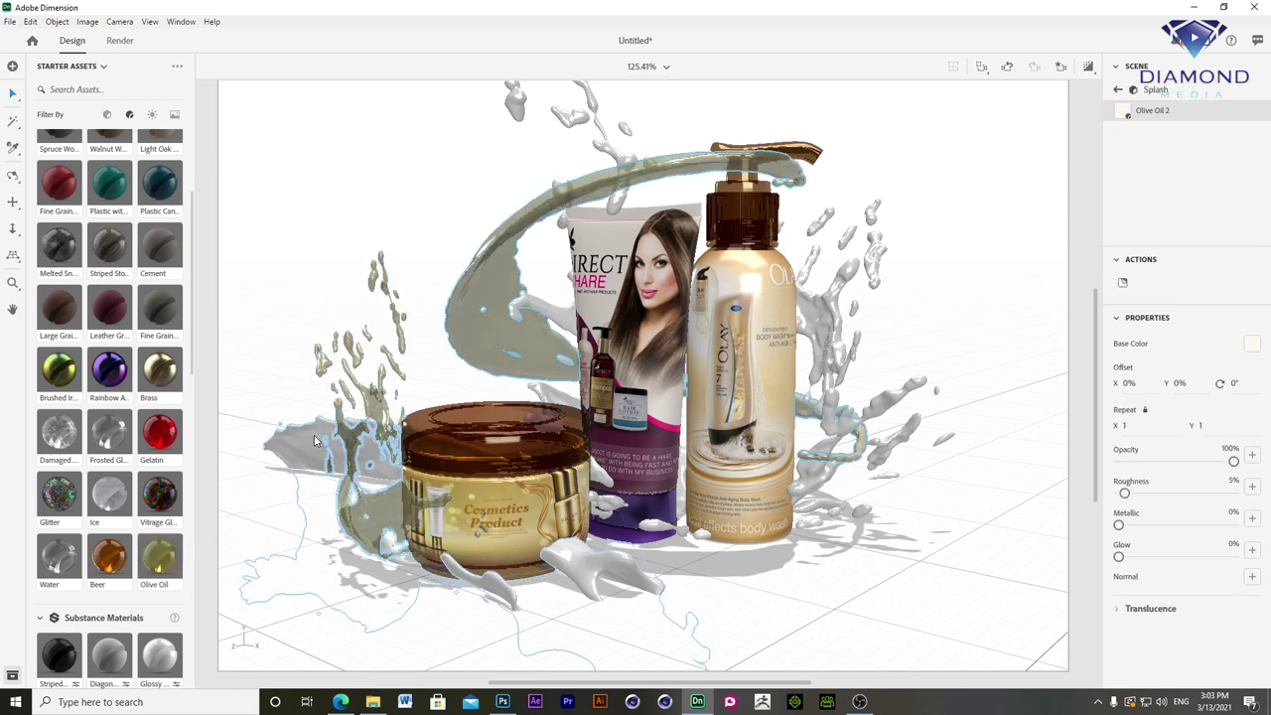
{"action": "left_click", "coordinate": [164, 561]}
{"action": "left_click_drag", "start_coordinate": [169, 563], "coordinate": [848, 334]}
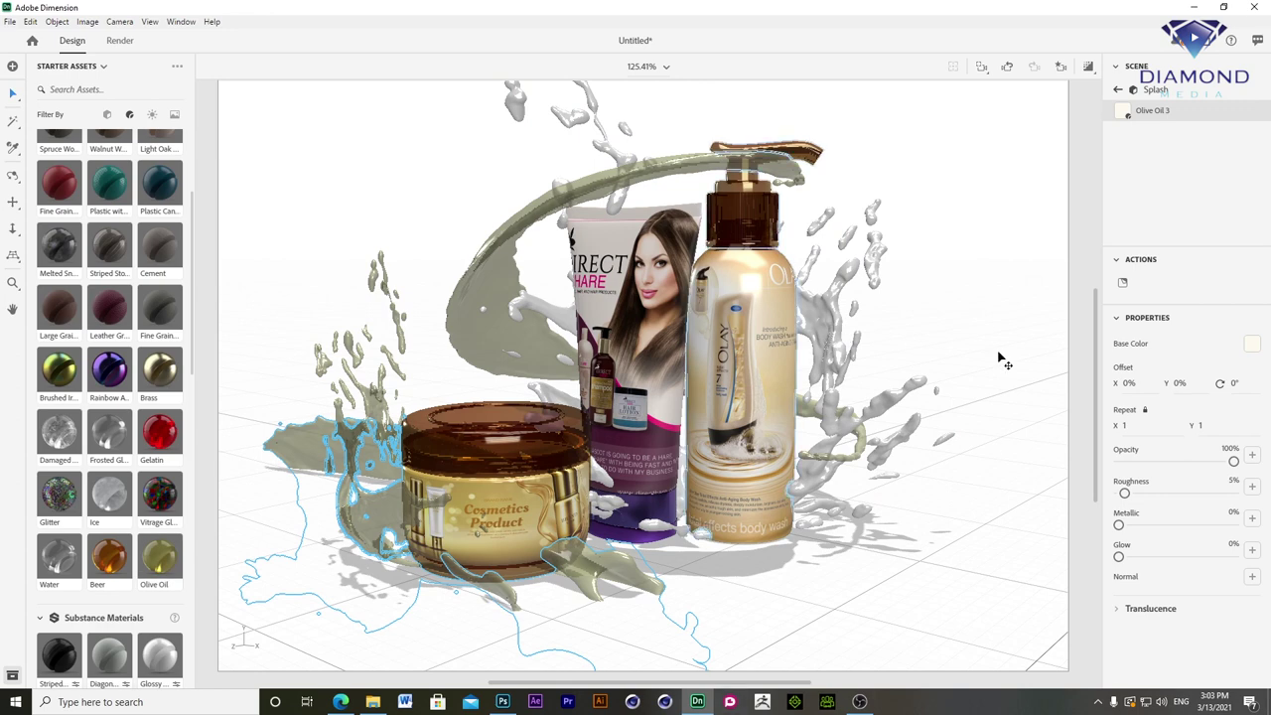
{"action": "left_click_drag", "start_coordinate": [156, 558], "coordinate": [840, 303]}
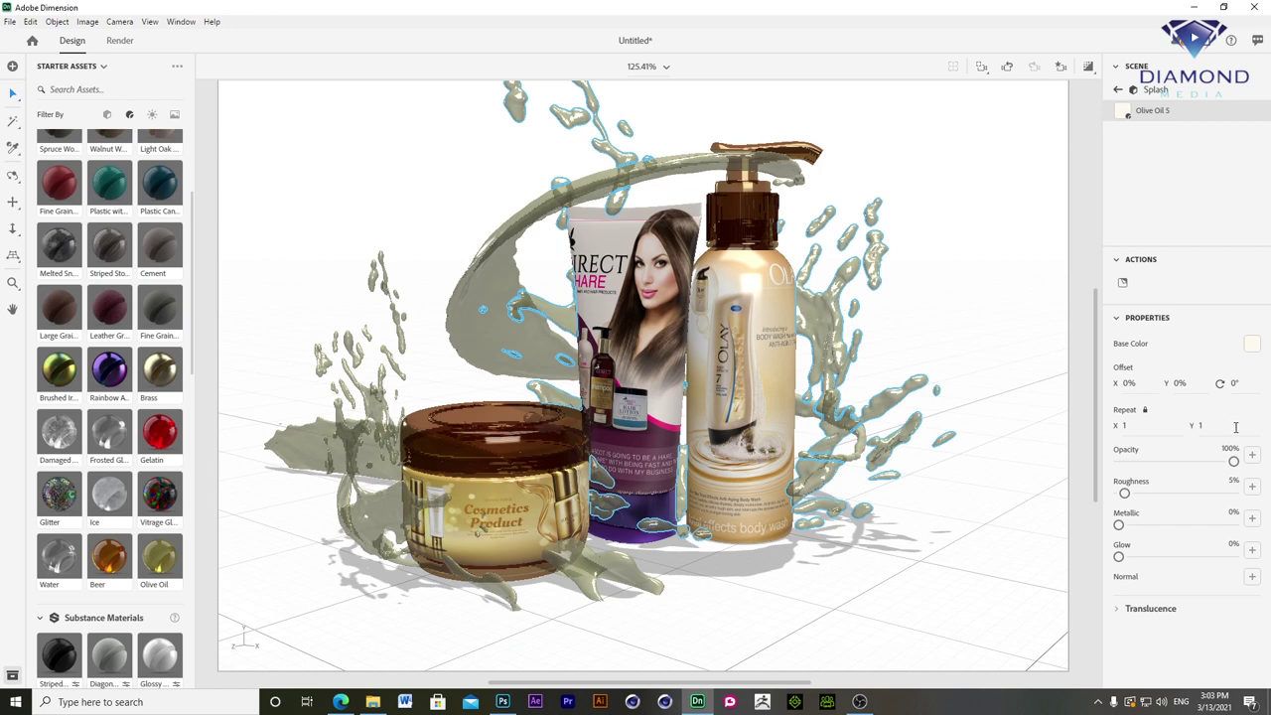
{"action": "left_click", "coordinate": [174, 115]}
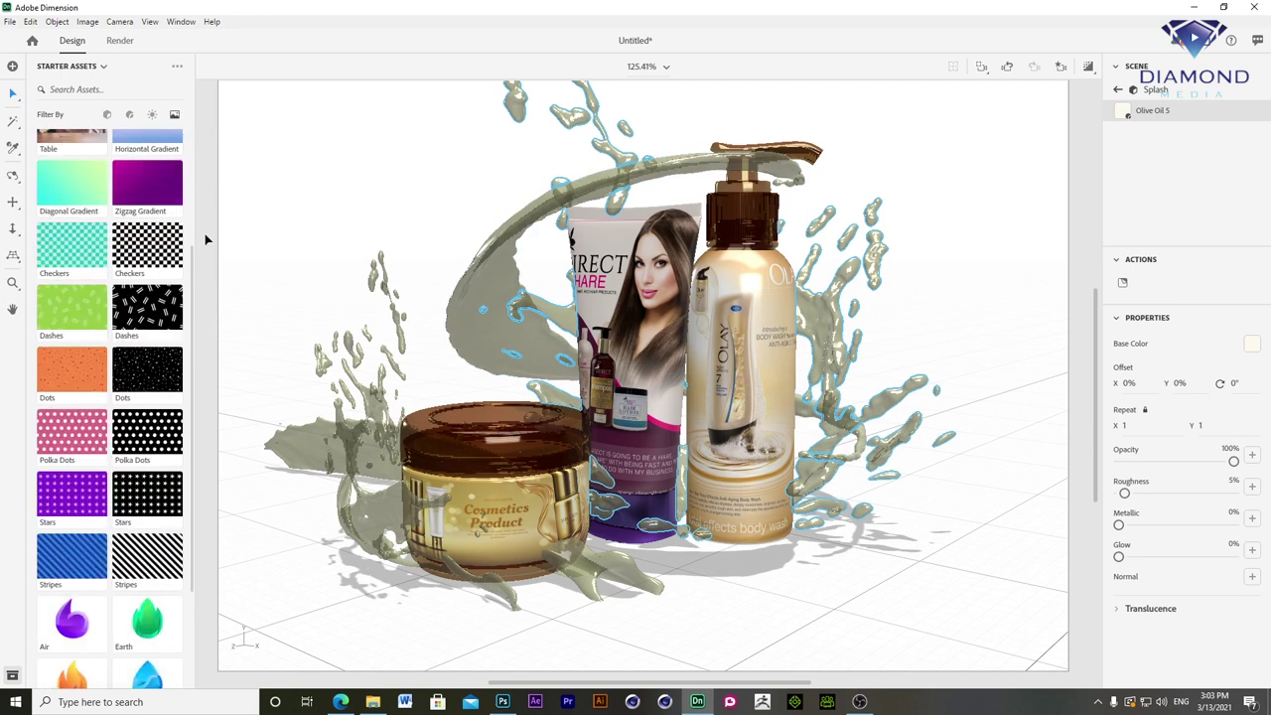
- Set the Desert Backdrop as the background and open the background image file chooser
{"action": "scroll", "coordinate": [196, 268], "scroll_direction": "up", "scroll_amount": 3}
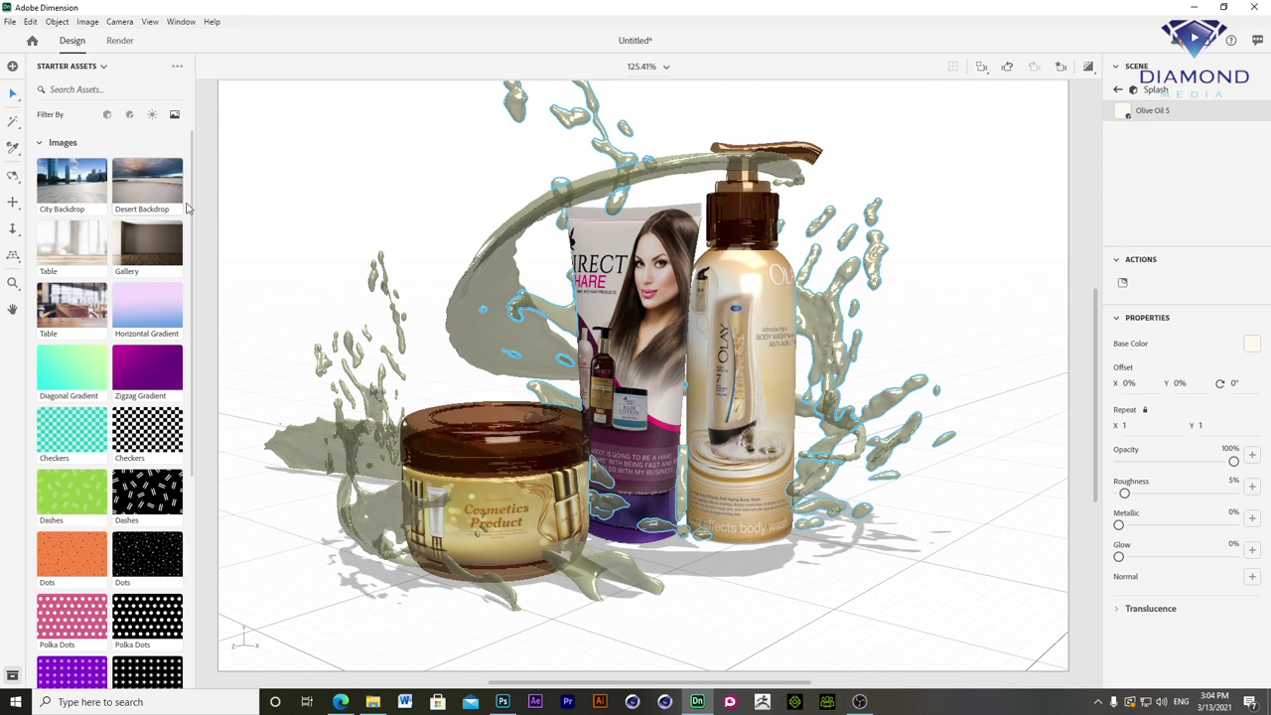
{"action": "left_click", "coordinate": [154, 191]}
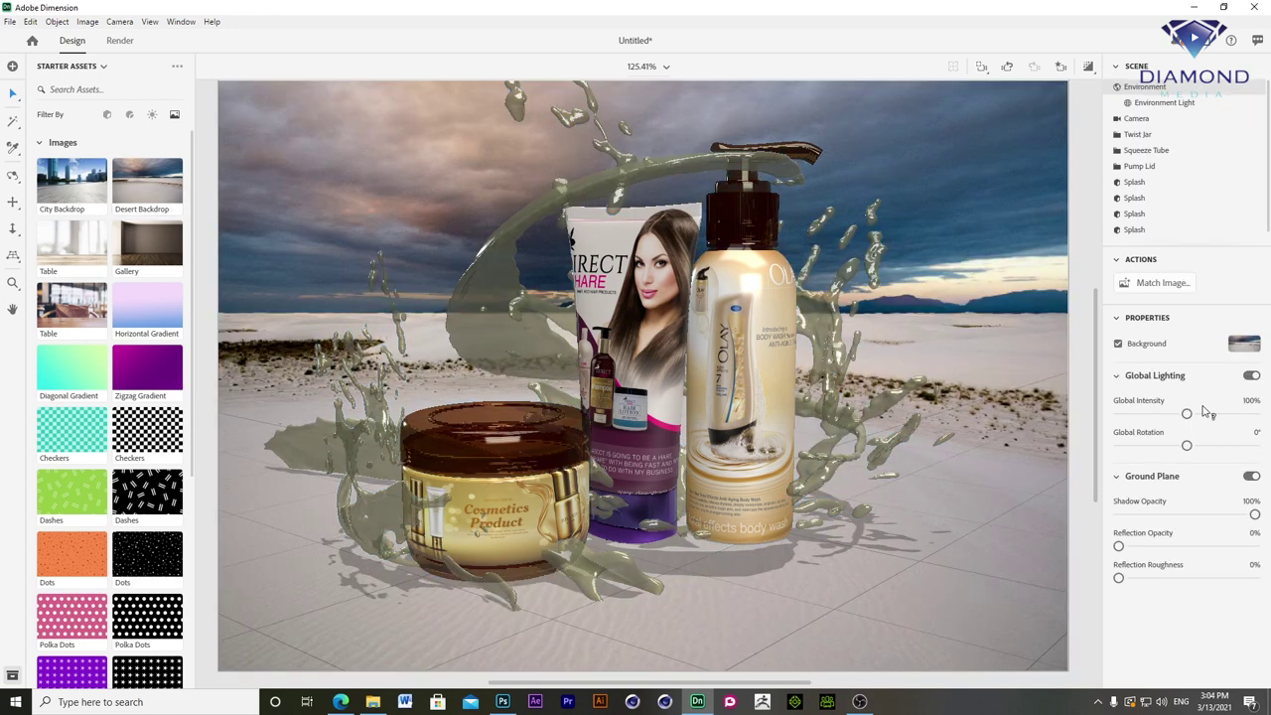
{"action": "left_click", "coordinate": [1245, 345]}
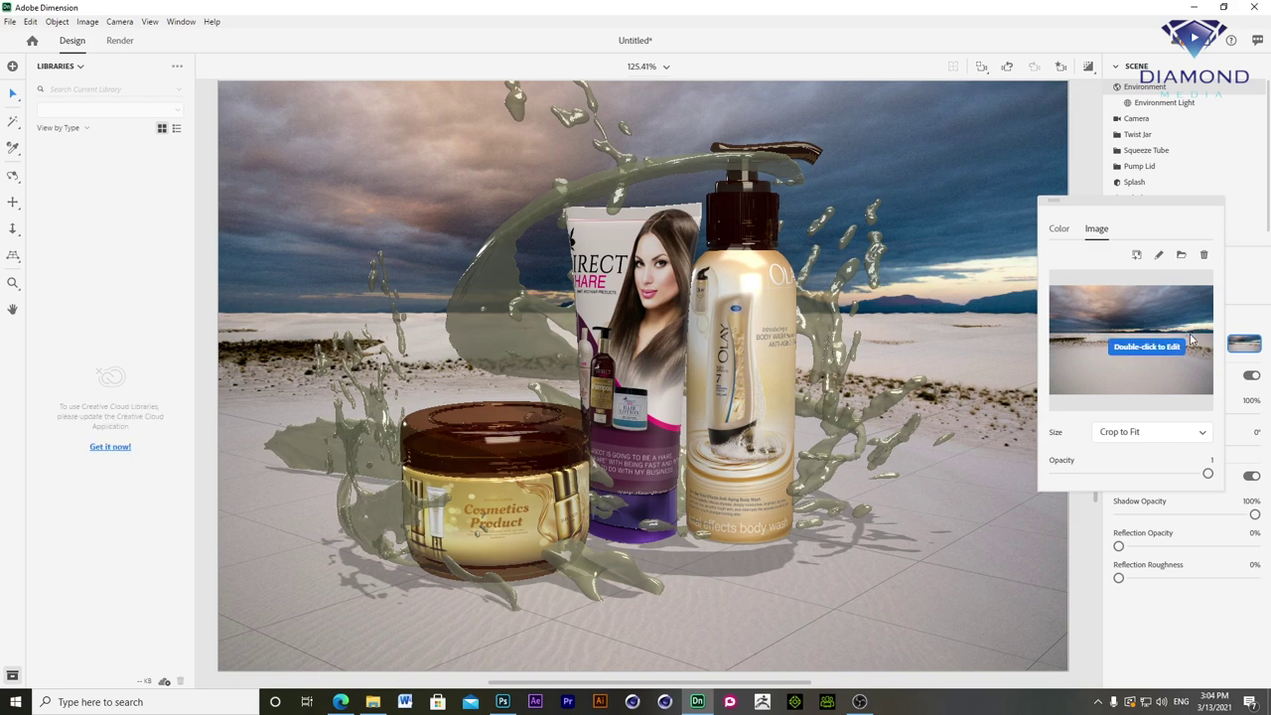
{"action": "left_click", "coordinate": [1182, 257]}
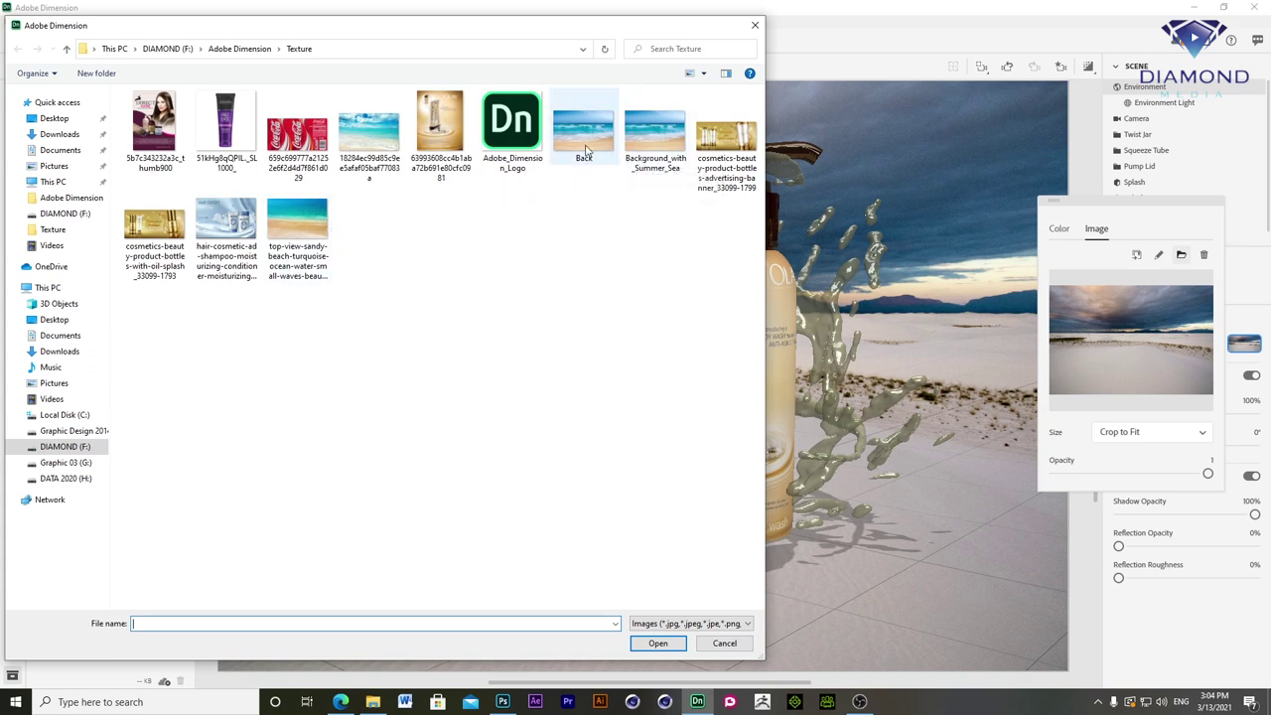
- Replace the background with the beach image and select the Olay pump bottle
{"action": "double_click", "coordinate": [583, 130]}
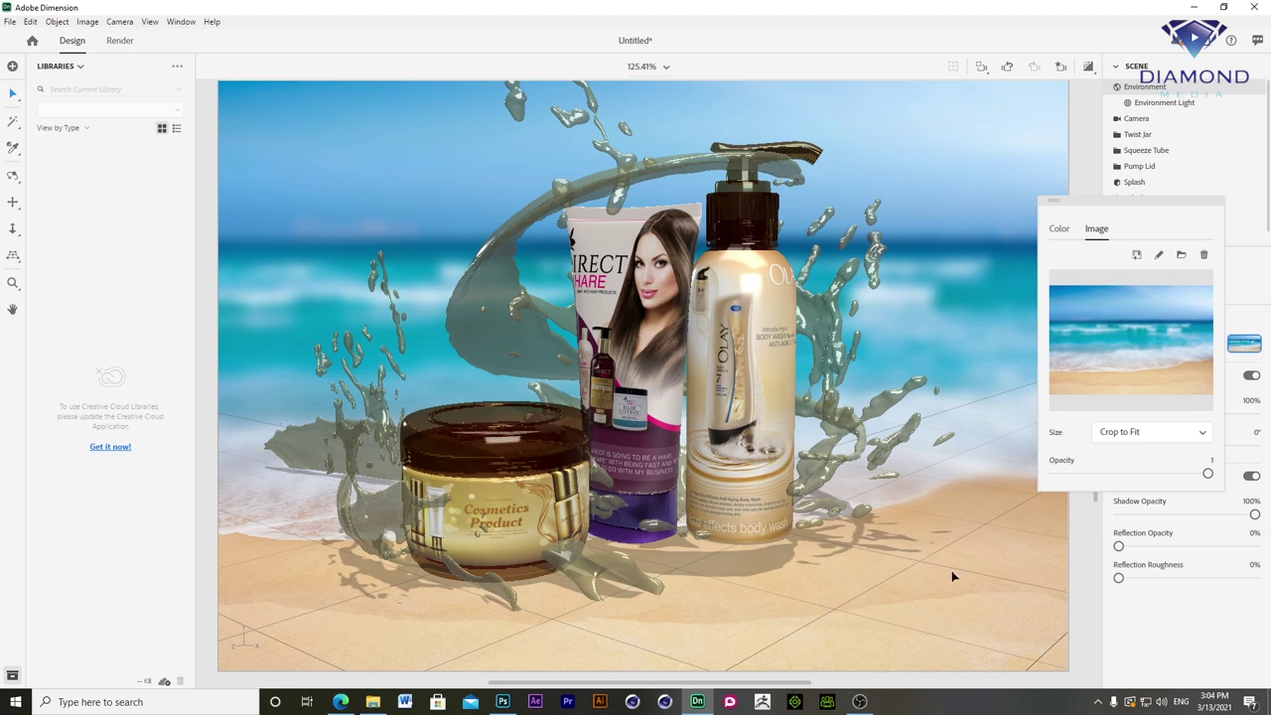
{"action": "left_click", "coordinate": [766, 365]}
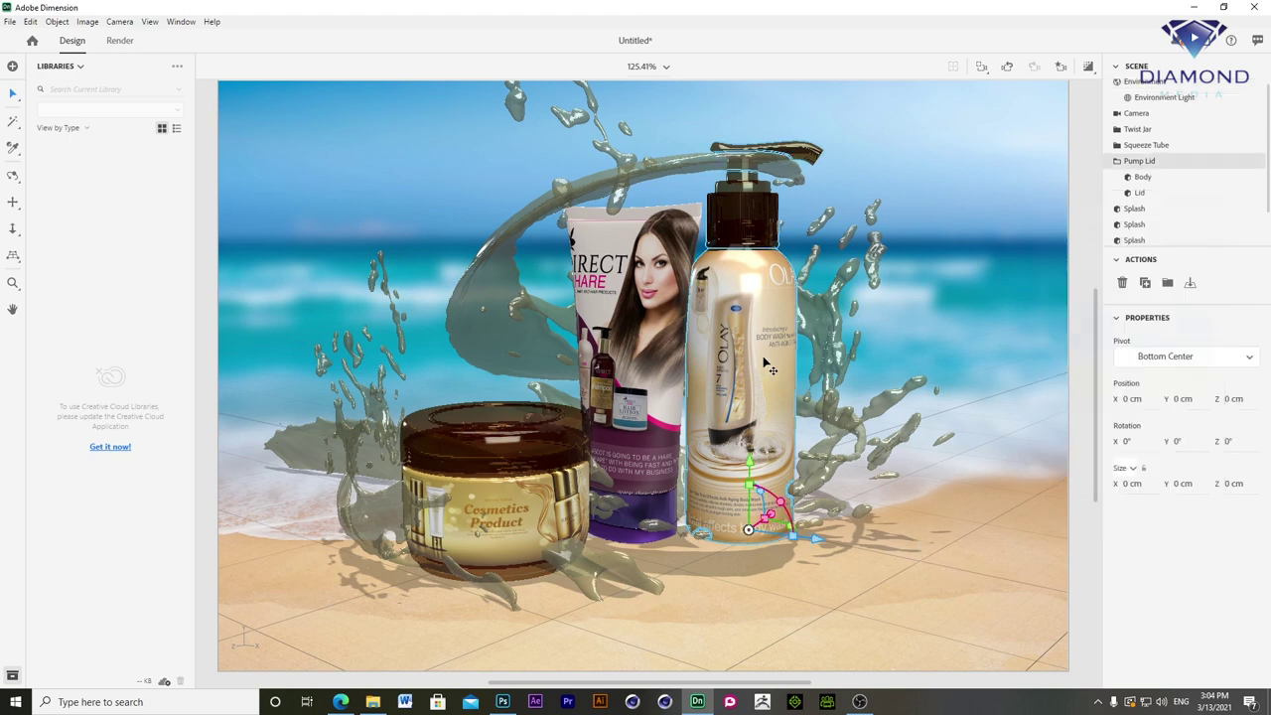
- Select every object in the scene and try sliding the group along the ground
{"action": "key", "text": "ctrl+a"}
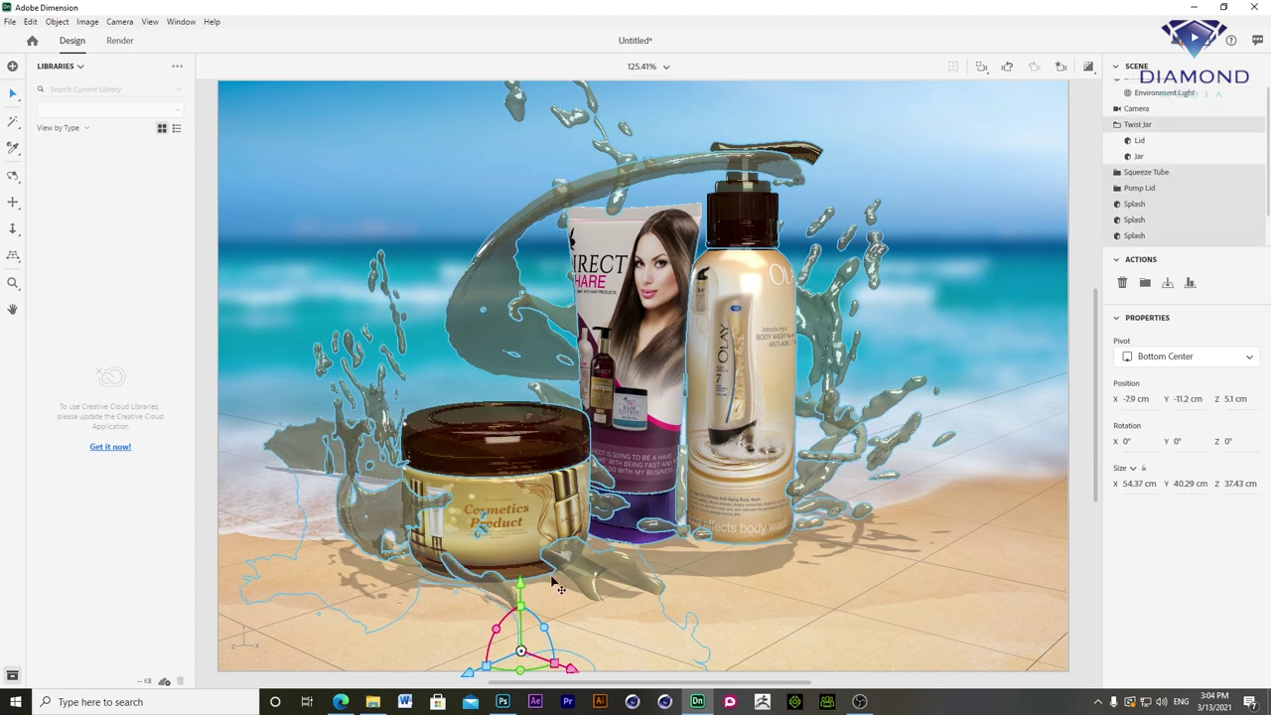
{"action": "left_click_drag", "start_coordinate": [518, 593], "coordinate": [512, 588]}
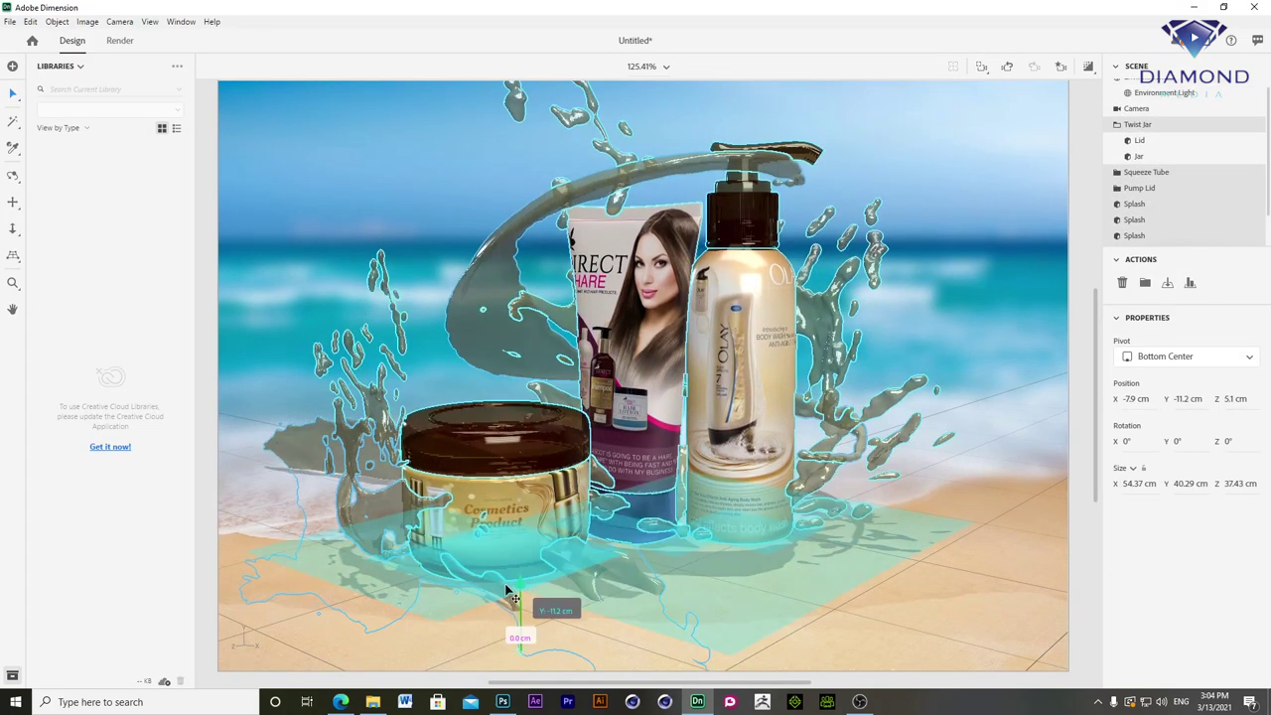
{"action": "mouse_move", "coordinate": [511, 588]}
{"action": "left_mouse_down"}
{"action": "mouse_move", "coordinate": [522, 645]}
{"action": "mouse_move", "coordinate": [531, 634]}
{"action": "mouse_move", "coordinate": [604, 660]}
{"action": "left_mouse_up"}
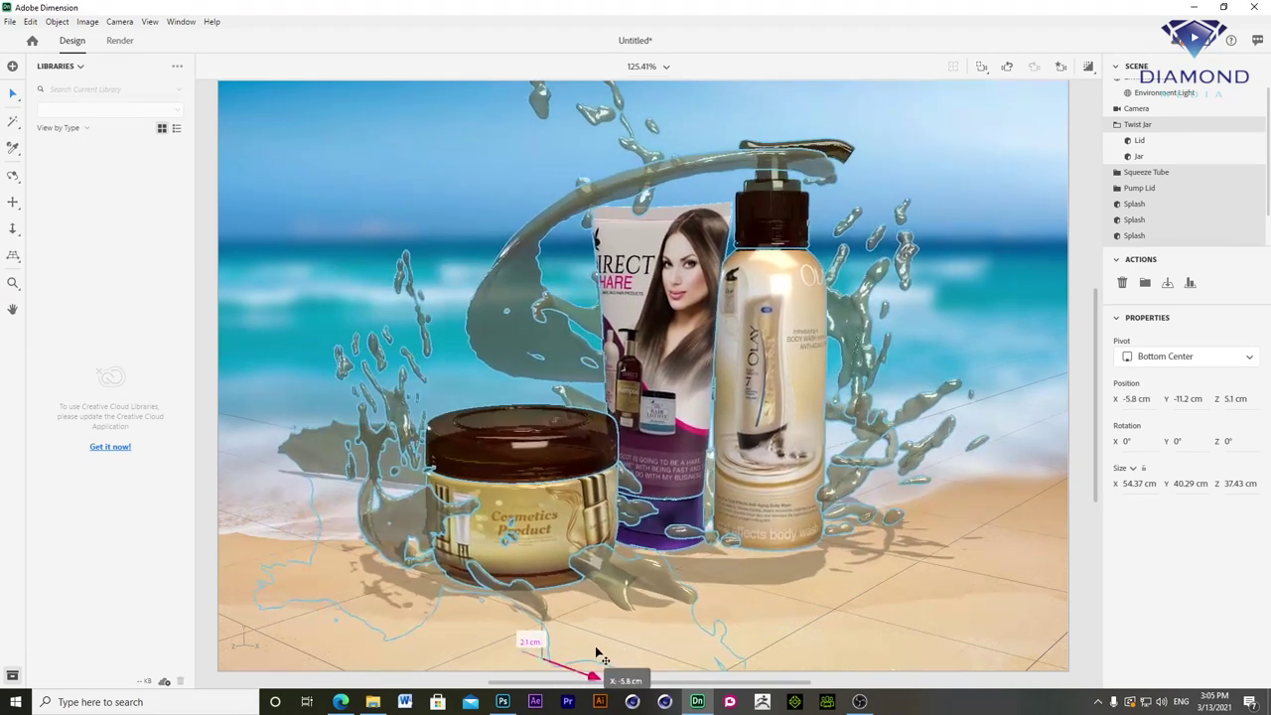
{"action": "scroll", "coordinate": [959, 442], "scroll_direction": "down", "scroll_amount": 2}
{"action": "scroll", "coordinate": [949, 441], "scroll_direction": "down", "scroll_amount": 2}
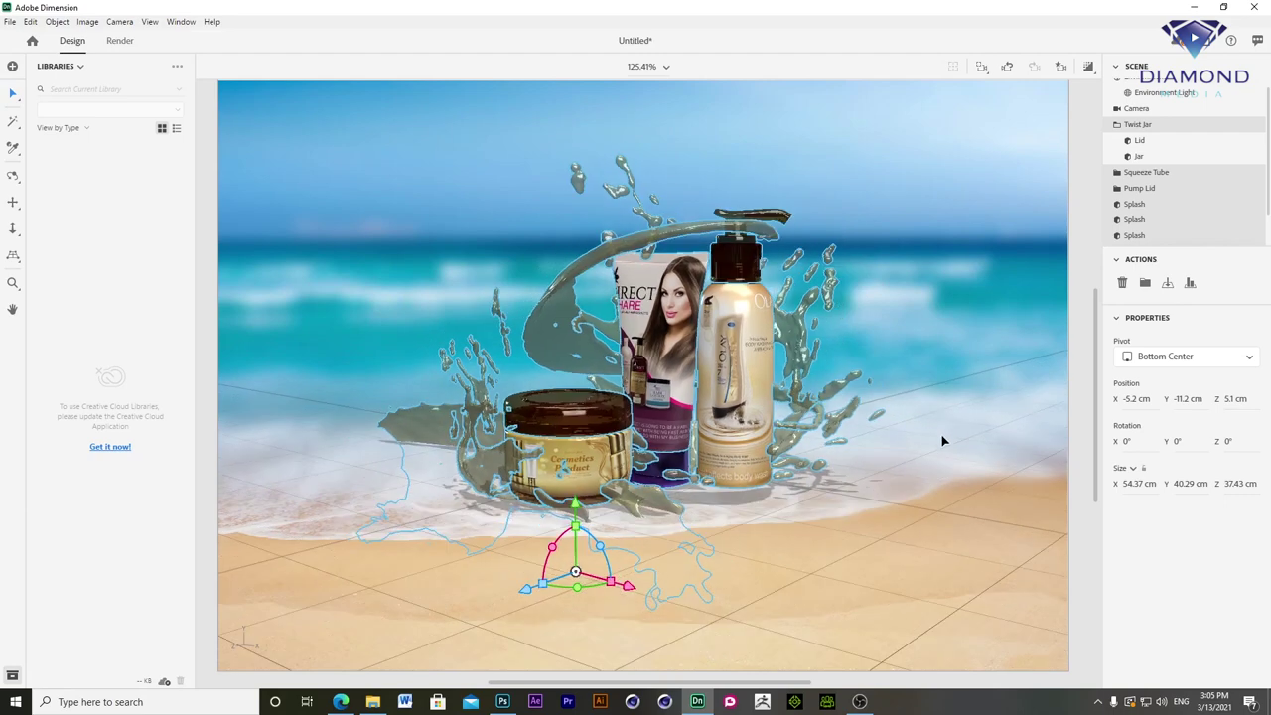
{"action": "scroll", "coordinate": [790, 467], "scroll_direction": "up", "scroll_amount": 2}
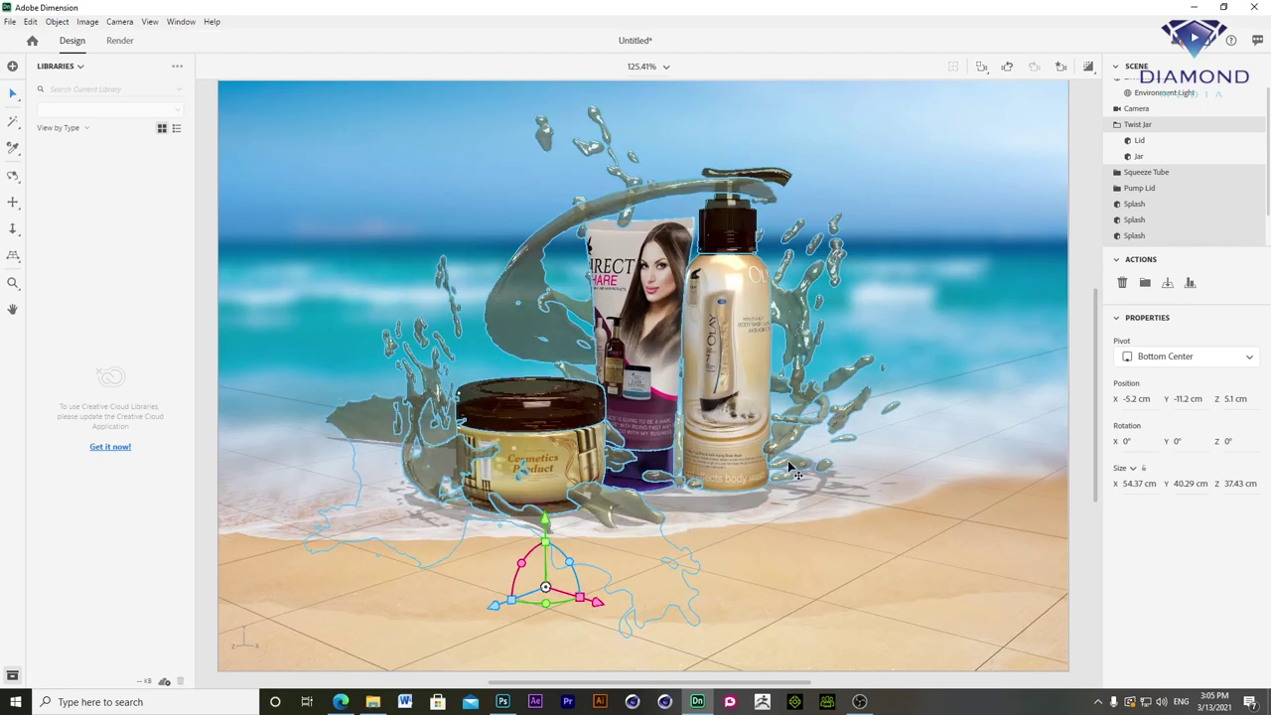
{"action": "scroll", "coordinate": [789, 467], "scroll_direction": "up", "scroll_amount": 2}
- Shift the whole group right to Position X 0.2 cm, then deselect
{"action": "left_click_drag", "start_coordinate": [573, 618], "coordinate": [591, 653]}
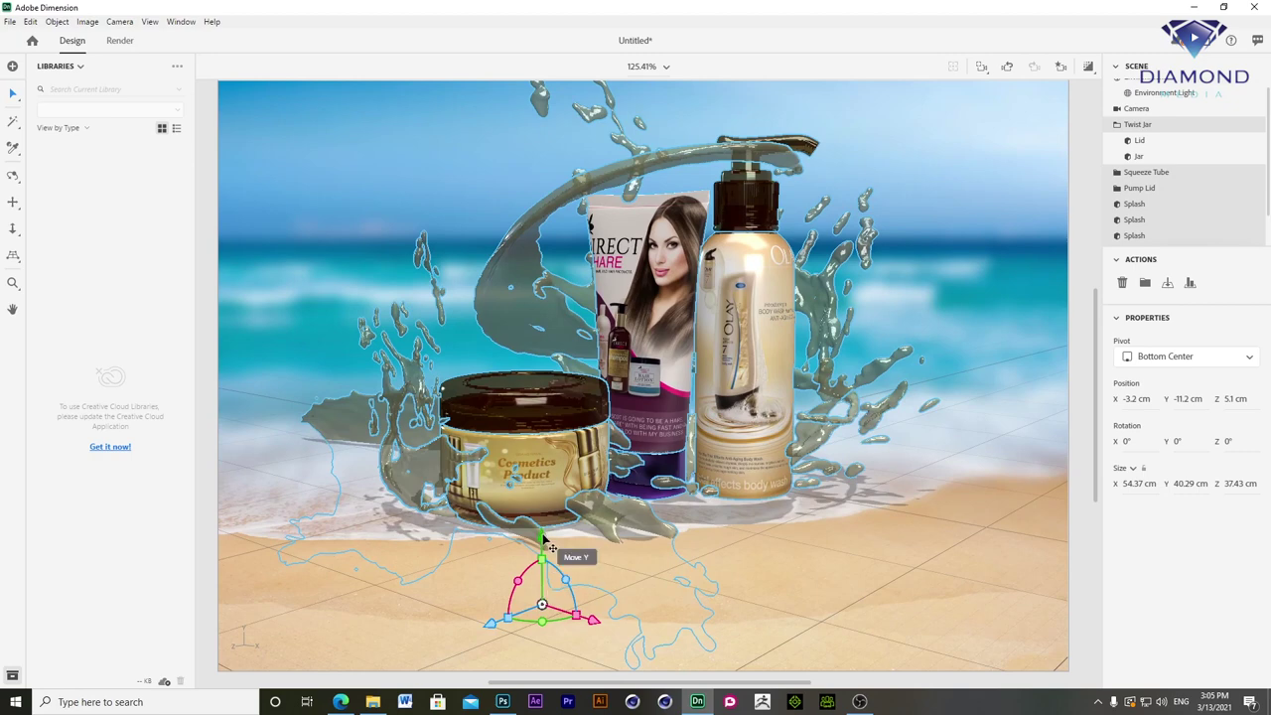
{"action": "left_click_drag", "start_coordinate": [594, 622], "coordinate": [604, 643]}
{"action": "mouse_move", "coordinate": [552, 541]}
{"action": "left_mouse_down"}
{"action": "mouse_move", "coordinate": [527, 620]}
{"action": "mouse_move", "coordinate": [468, 647]}
{"action": "left_mouse_up"}
{"action": "left_click_drag", "start_coordinate": [579, 647], "coordinate": [590, 650]}
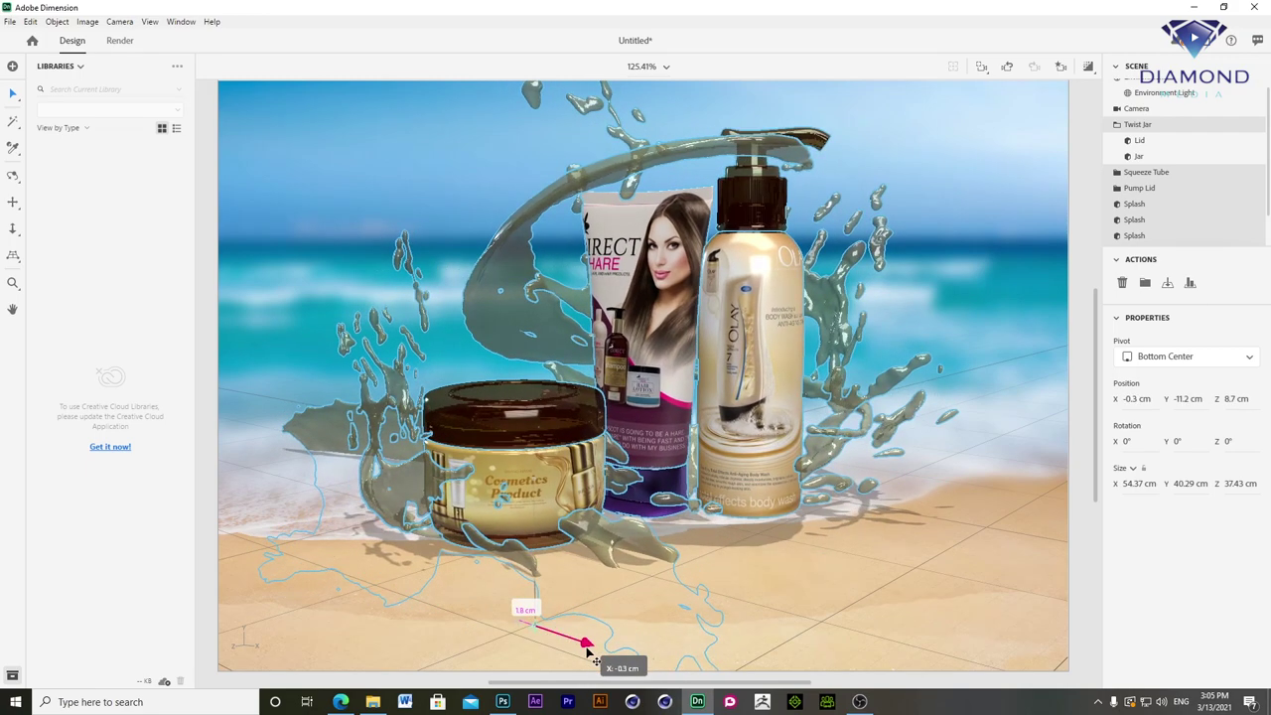
{"action": "left_click", "coordinate": [1089, 341]}
{"action": "scroll", "coordinate": [1099, 311], "scroll_direction": "up", "scroll_amount": 2}
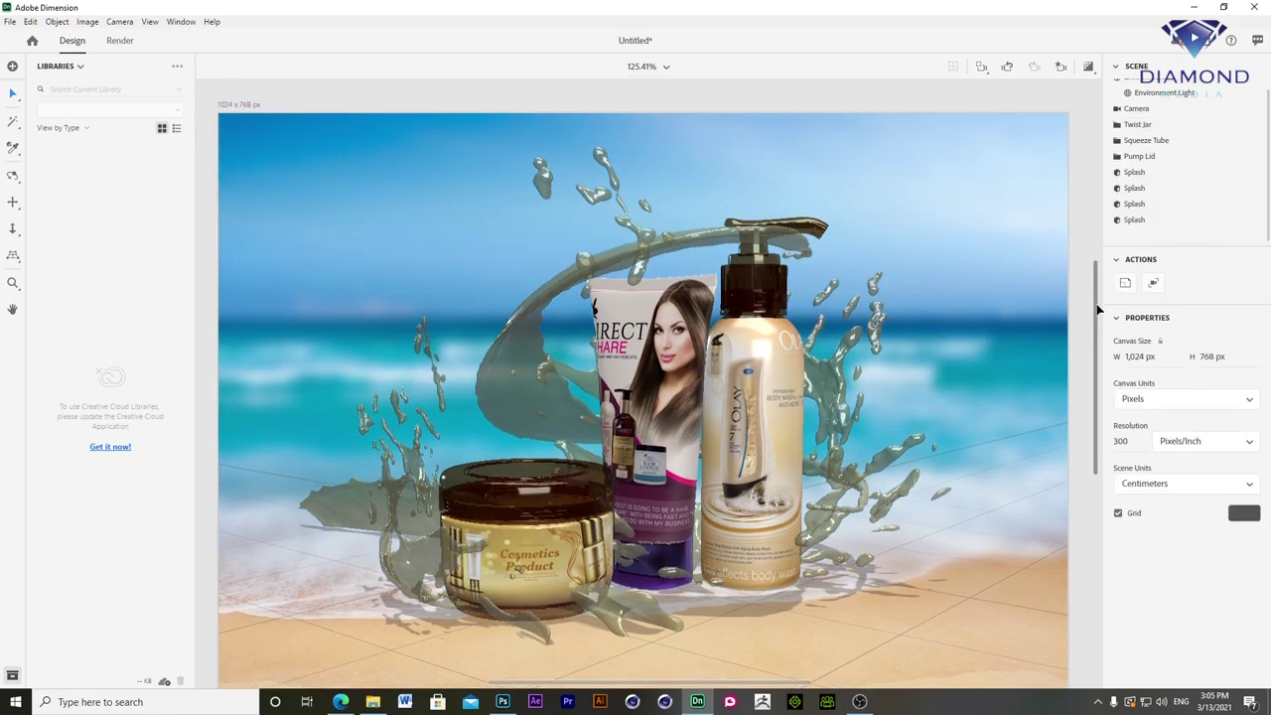
- Switch the asset libraries to Starter Assets and filter to show only lights
{"action": "scroll", "coordinate": [1099, 311], "scroll_direction": "down", "scroll_amount": 1}
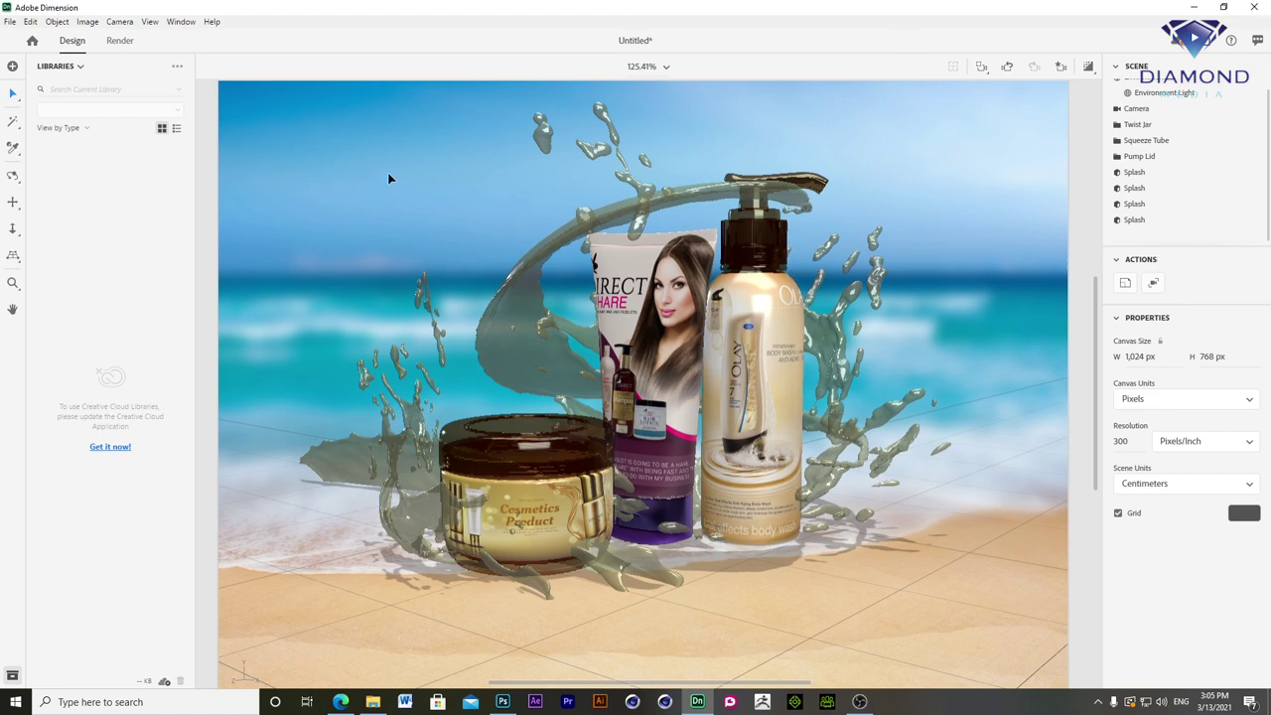
{"action": "left_click", "coordinate": [329, 145]}
{"action": "left_click", "coordinate": [78, 66]}
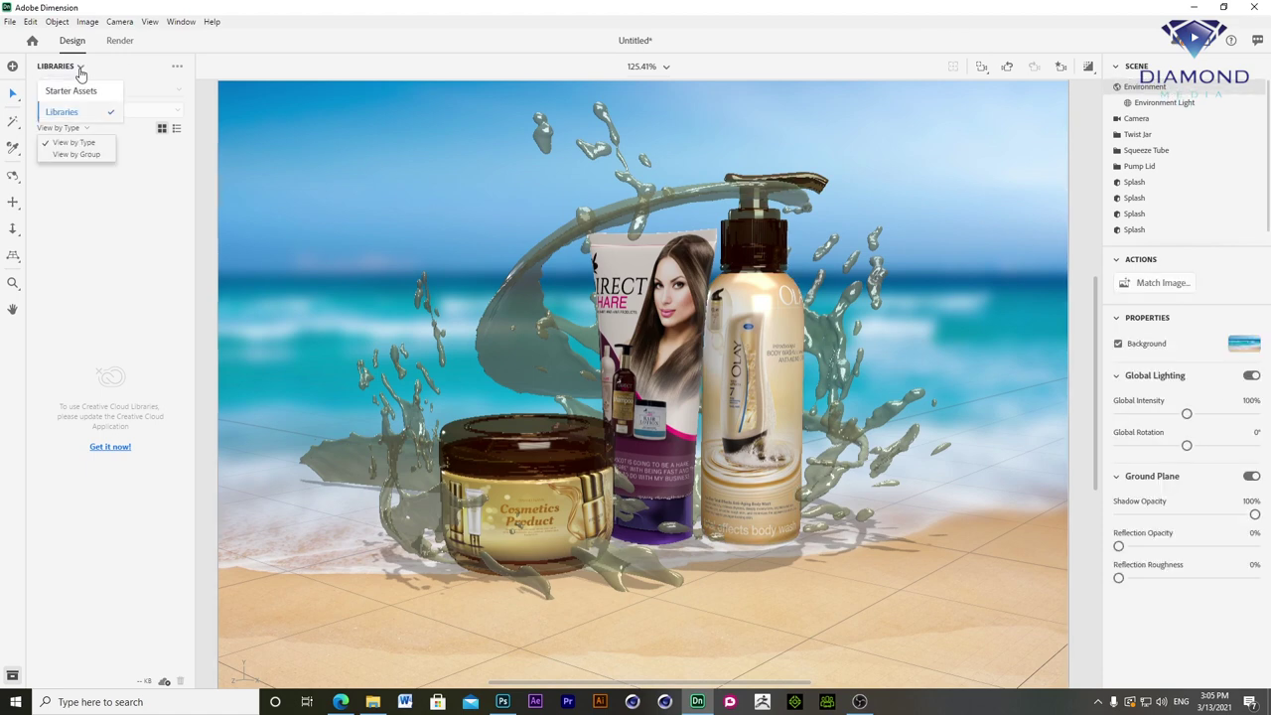
{"action": "left_click", "coordinate": [327, 49]}
{"action": "left_click", "coordinate": [60, 66]}
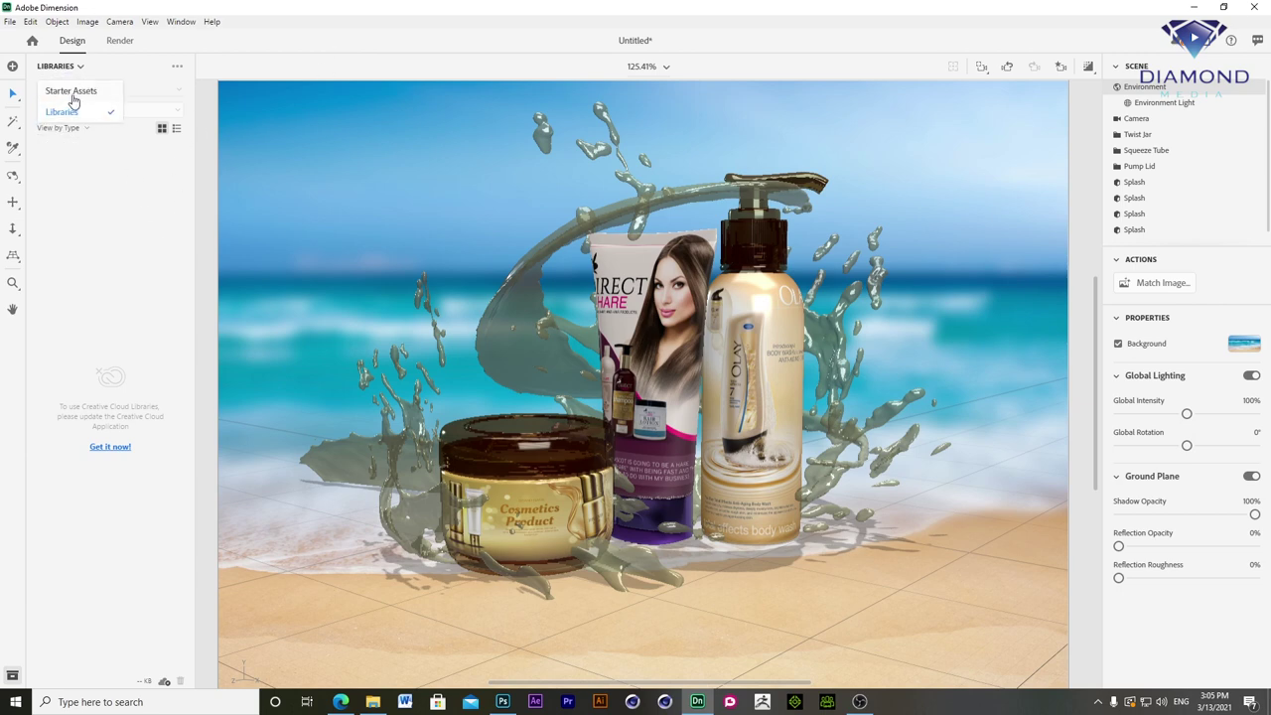
{"action": "left_click", "coordinate": [72, 93]}
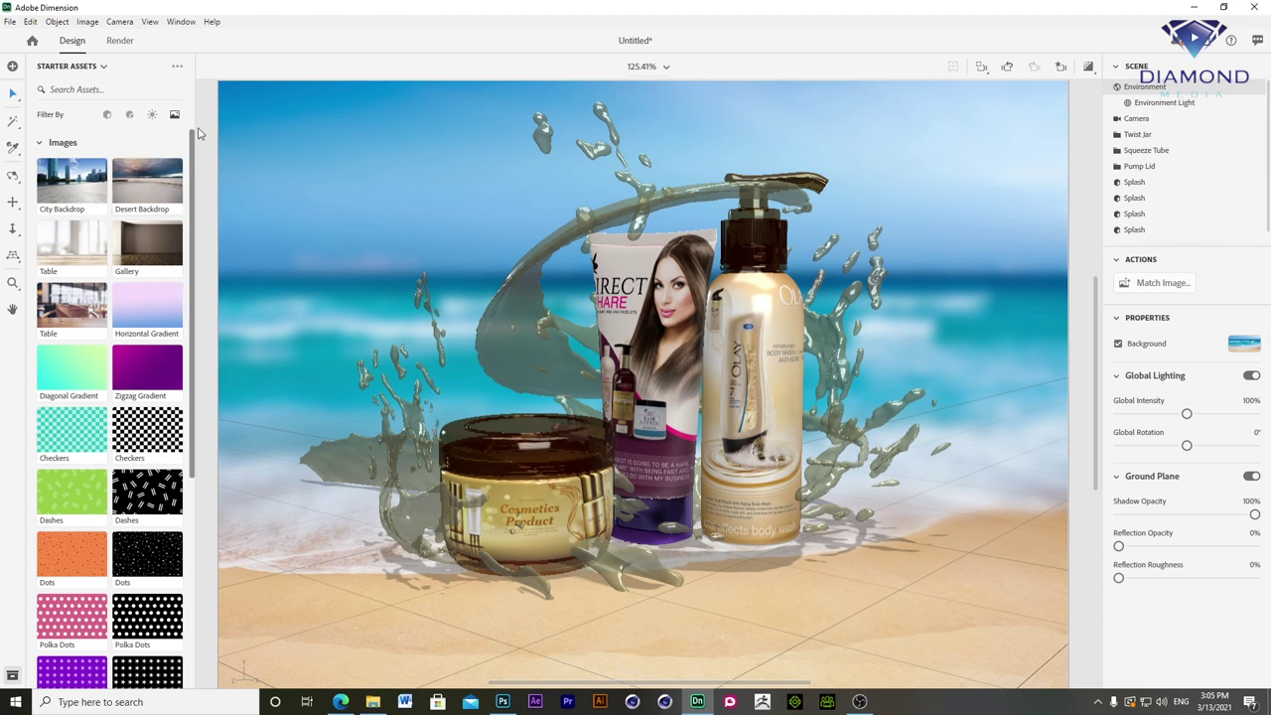
{"action": "left_click", "coordinate": [103, 67]}
{"action": "left_click", "coordinate": [76, 90]}
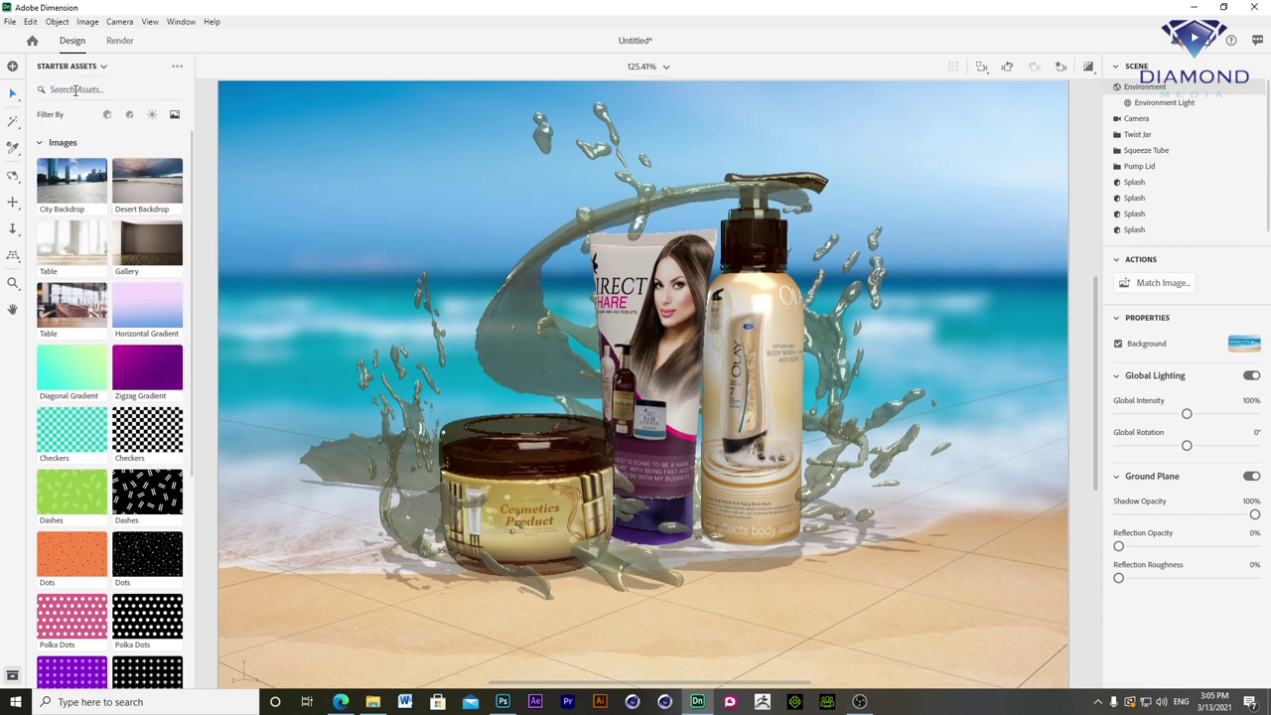
{"action": "left_click", "coordinate": [153, 117]}
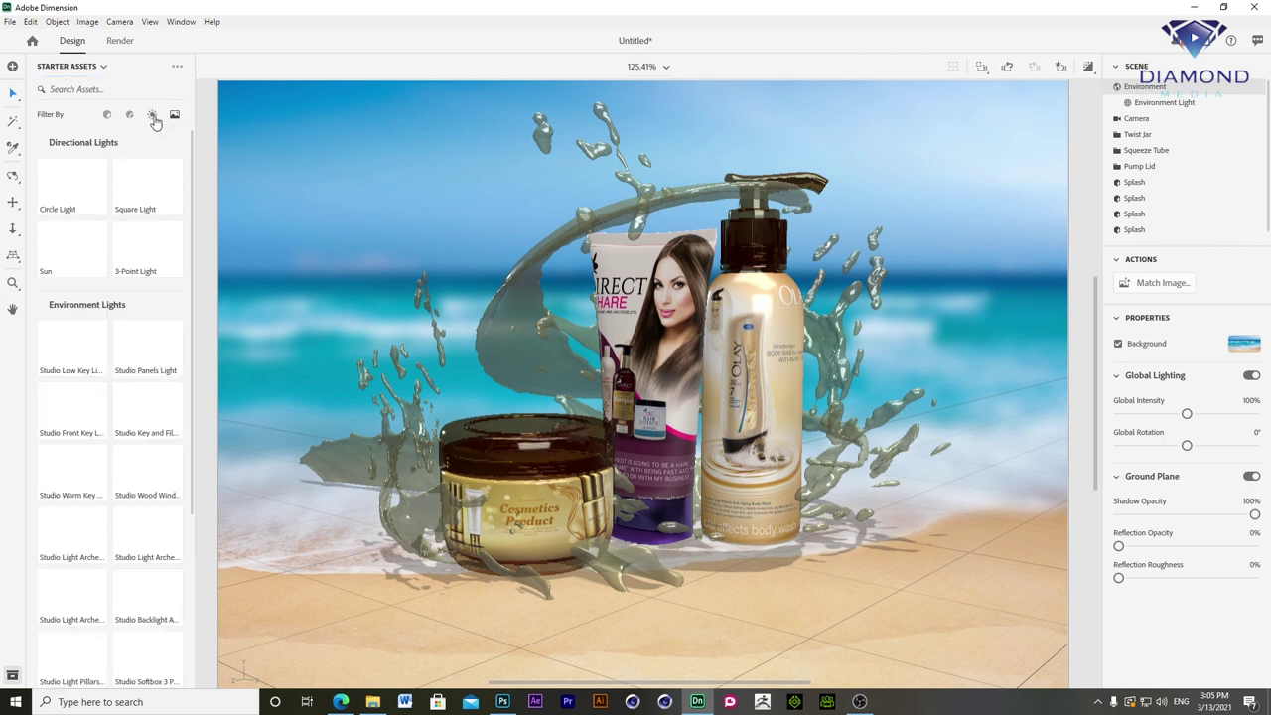
{"action": "mouse_move", "coordinate": [195, 200]}
{"action": "left_mouse_down"}
{"action": "mouse_move", "coordinate": [195, 461]}
{"action": "mouse_move", "coordinate": [209, 226]}
{"action": "left_mouse_up"}
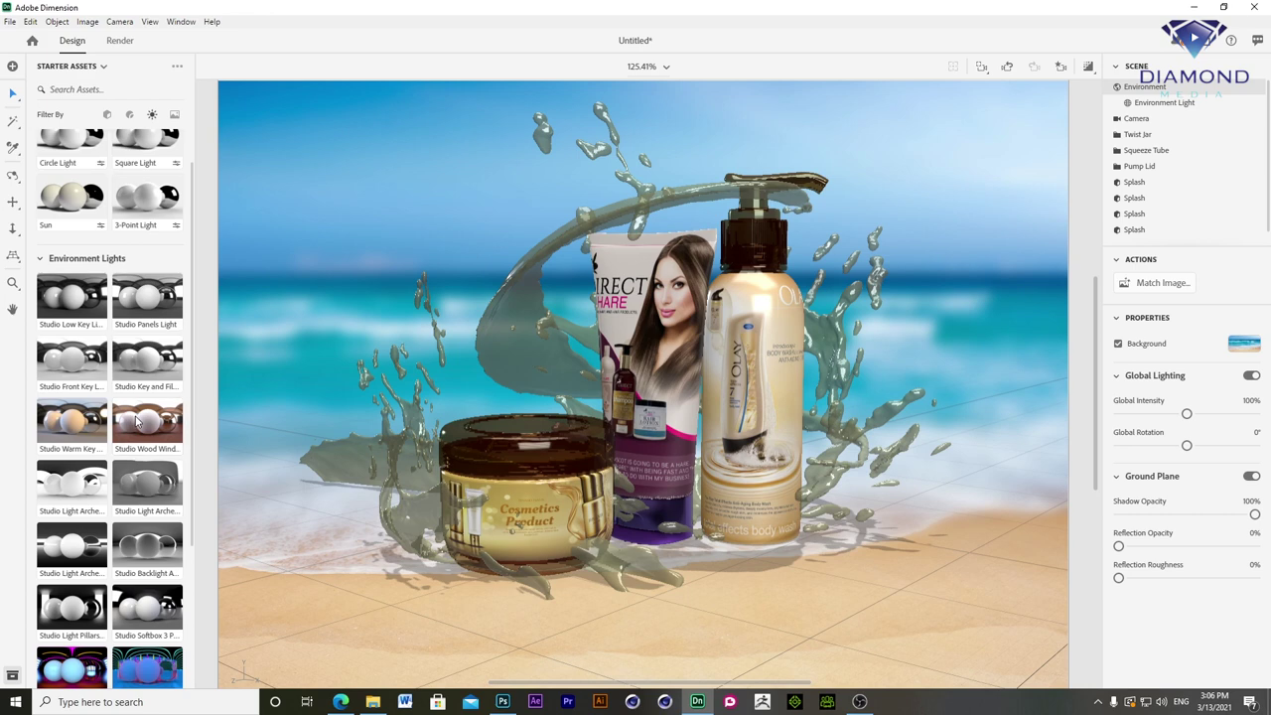
- Light the scene with Studio Wood Window and rotate the environment light slightly
{"action": "left_click", "coordinate": [138, 422]}
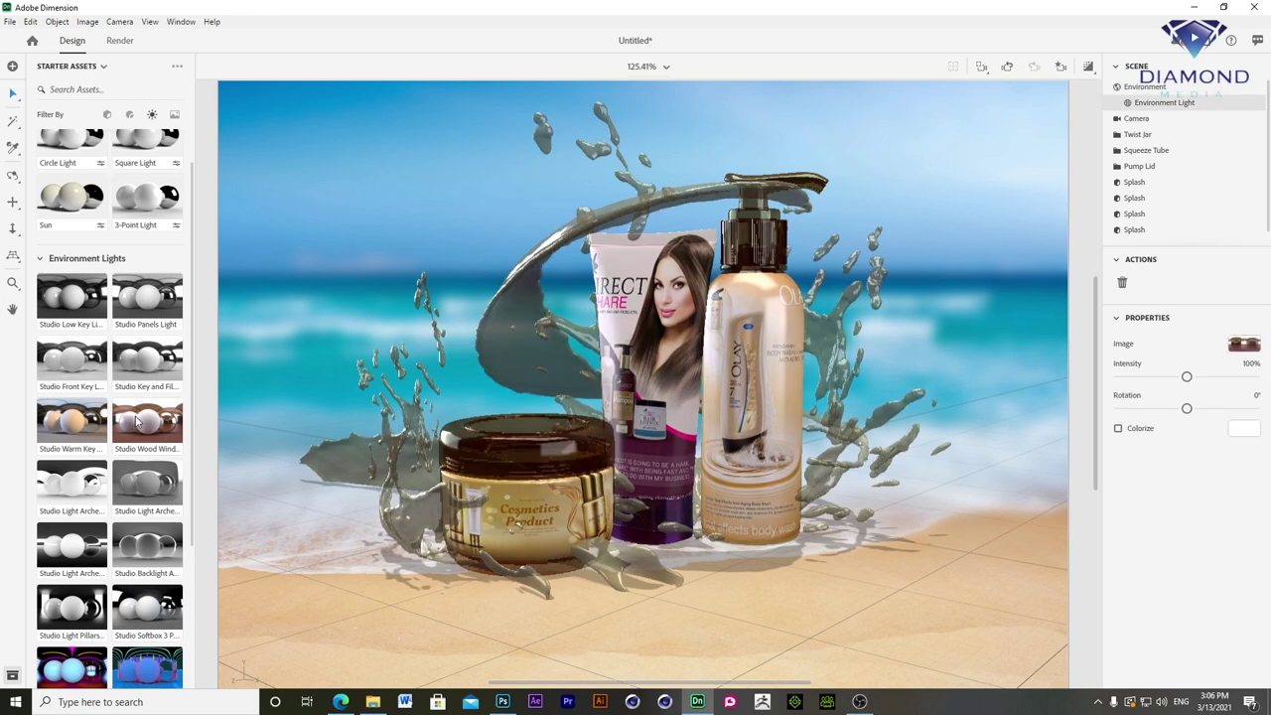
{"action": "left_click", "coordinate": [160, 299]}
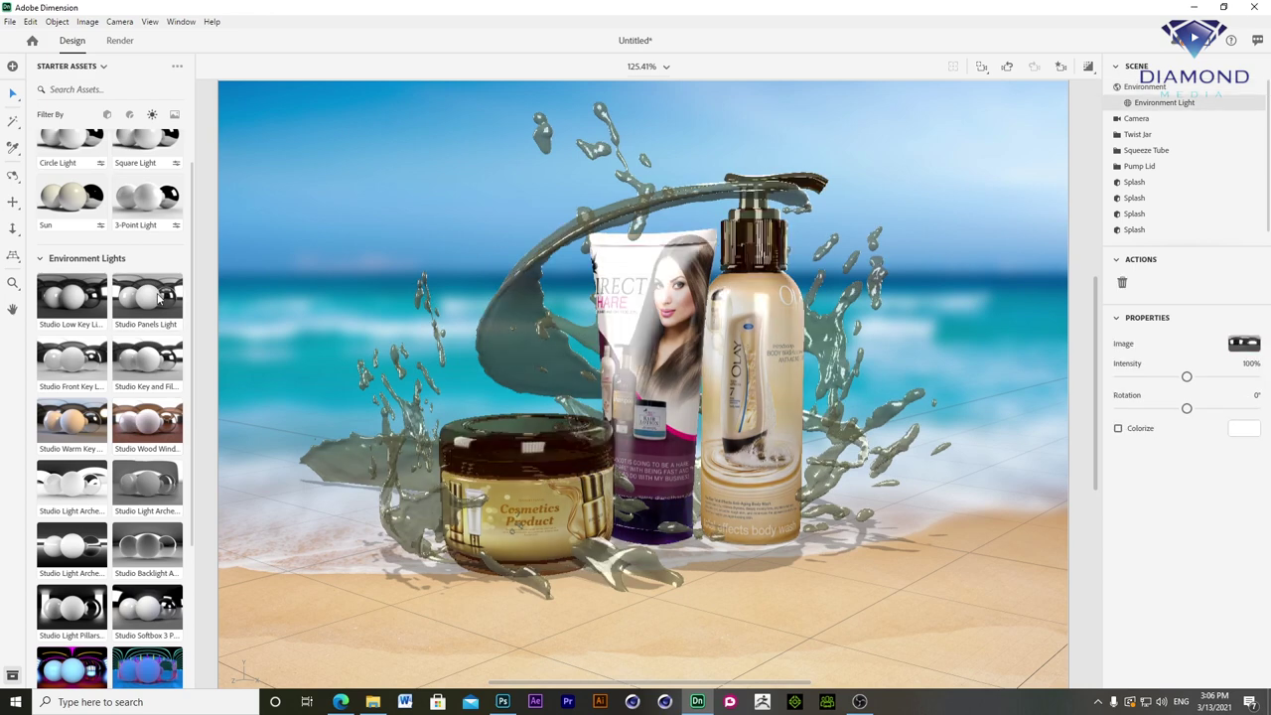
{"action": "left_click", "coordinate": [149, 429]}
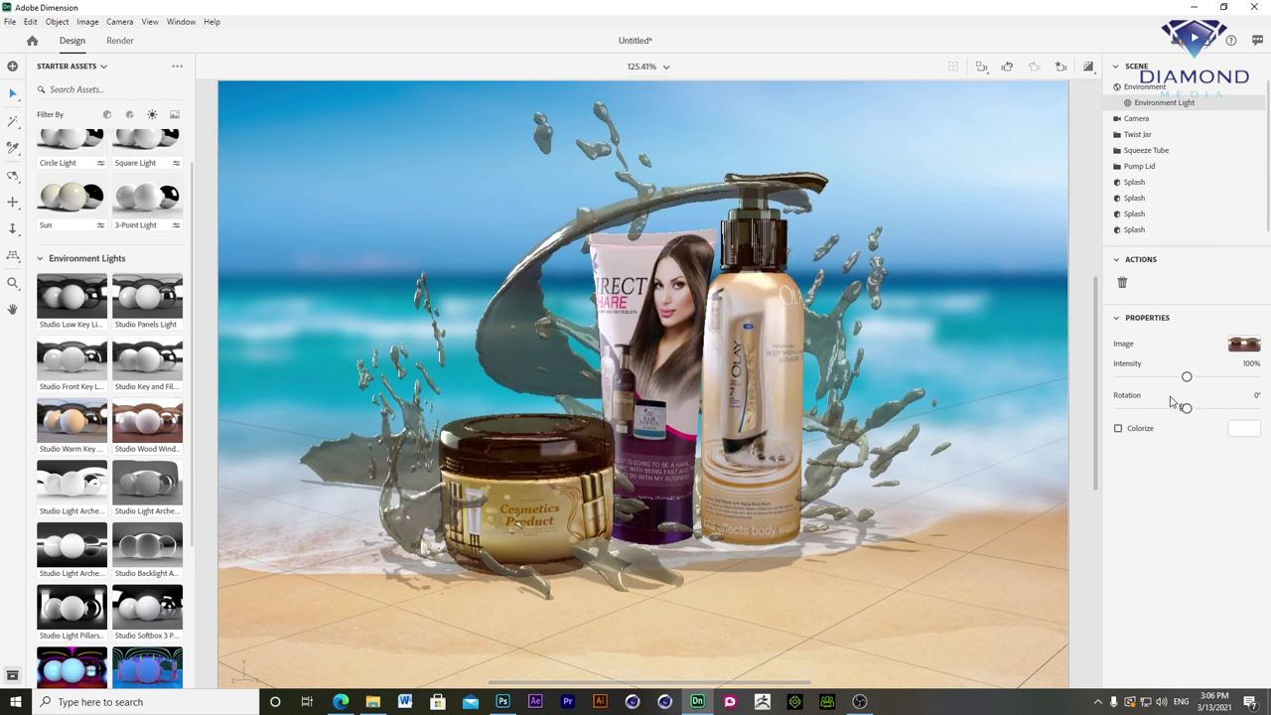
{"action": "left_click_drag", "start_coordinate": [1186, 408], "coordinate": [1153, 410]}
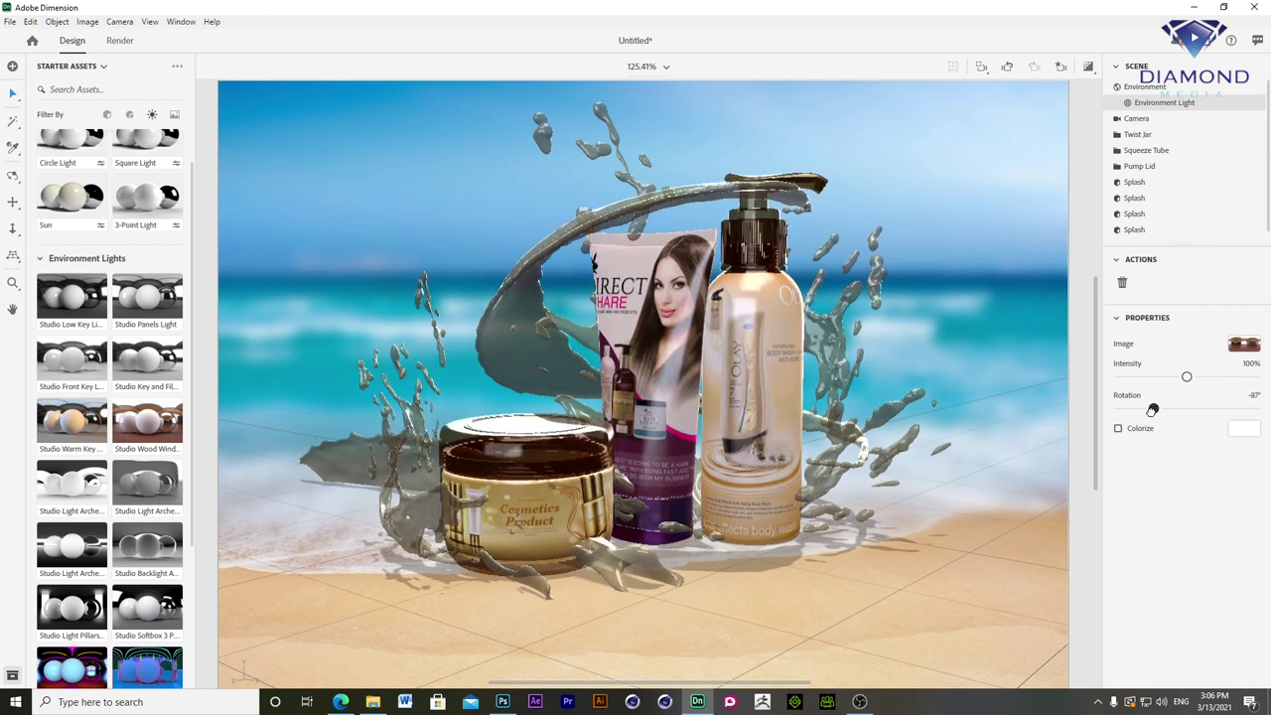
{"action": "left_click_drag", "start_coordinate": [1153, 409], "coordinate": [1178, 408]}
{"action": "key", "text": "Escape"}
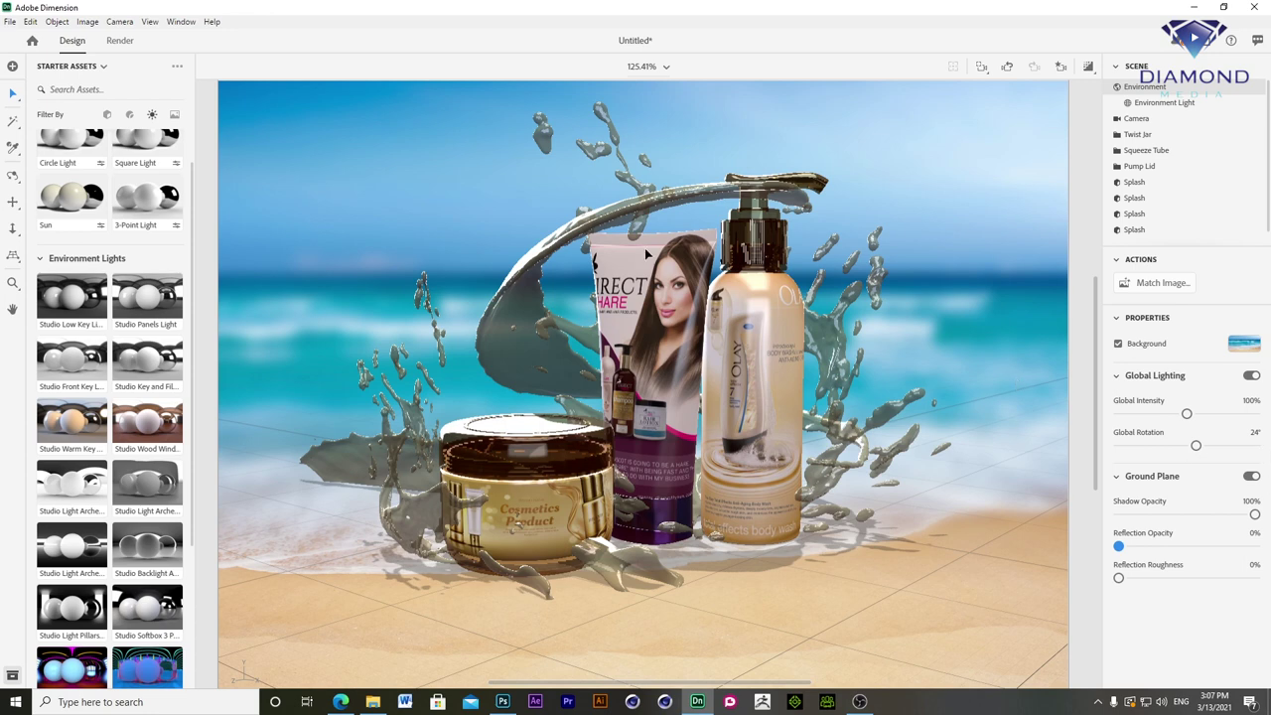
{"action": "left_click", "coordinate": [118, 41]}
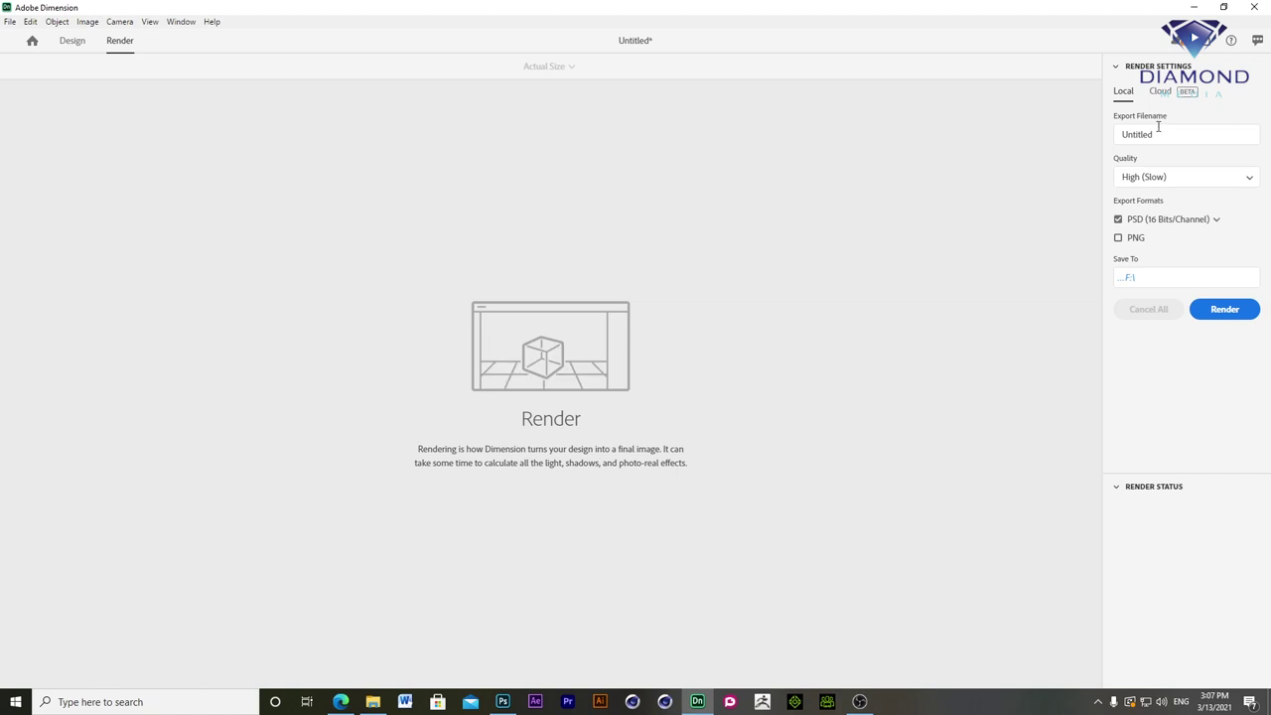
- Rename the export file to 'Mock Up Product'
{"action": "left_click_drag", "start_coordinate": [1191, 136], "coordinate": [1079, 142]}
{"action": "left_click_drag", "start_coordinate": [1198, 133], "coordinate": [1099, 132]}
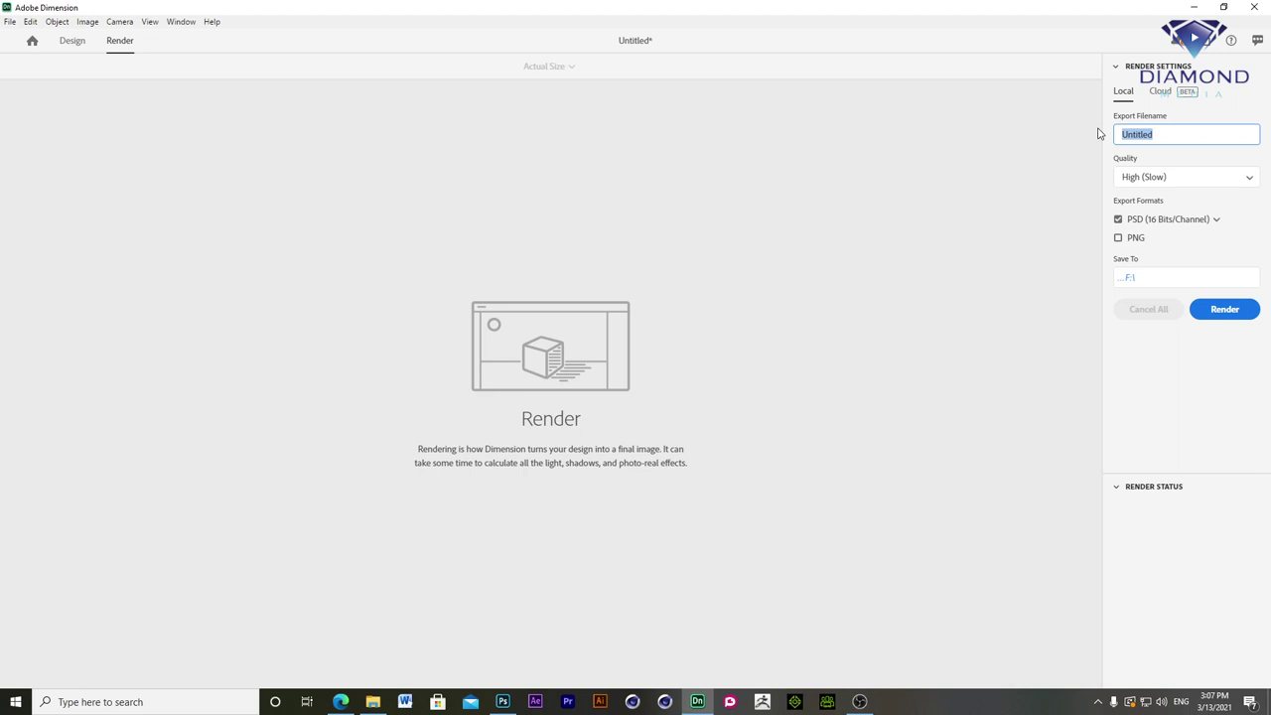
{"action": "type", "text": "Pro"}
{"action": "key", "text": "BackSpace"}
{"action": "key", "text": "BackSpace"}
{"action": "type", "text": "Mok"}
{"action": "type", "text": "uct"}
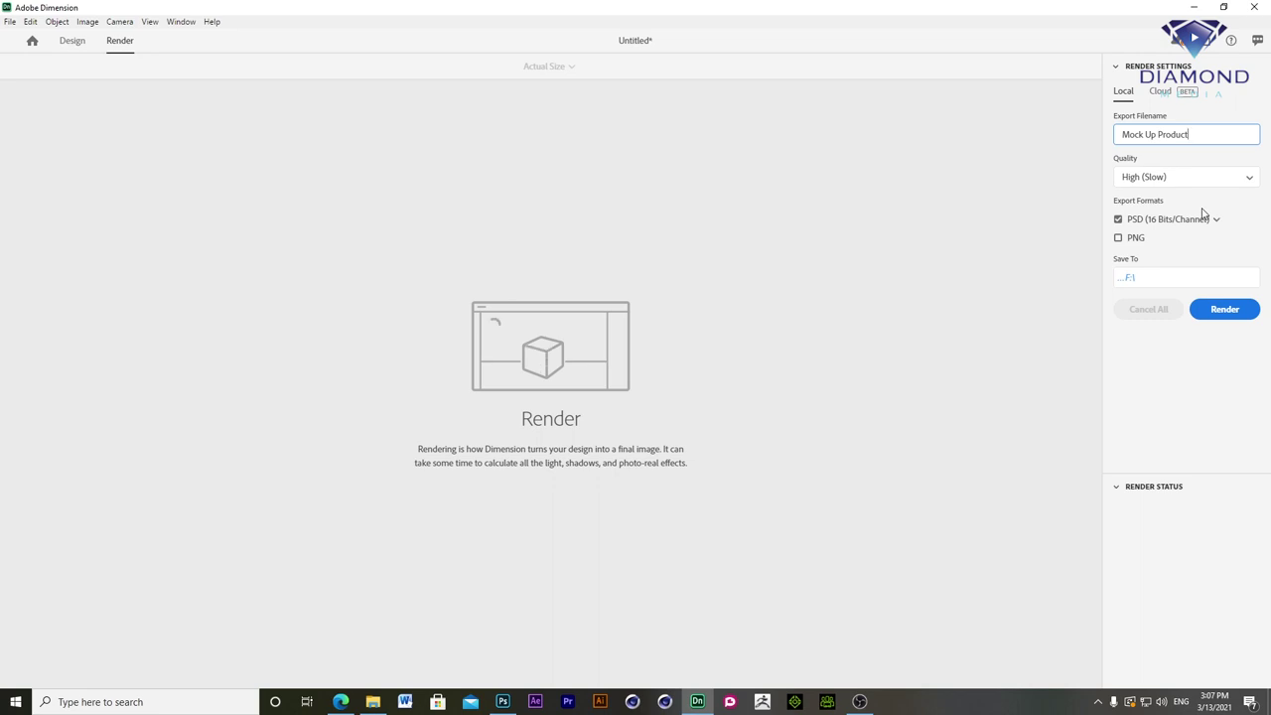
- Keep High (Slow) quality, save to drive F:, and start the render
{"action": "left_click", "coordinate": [1149, 182]}
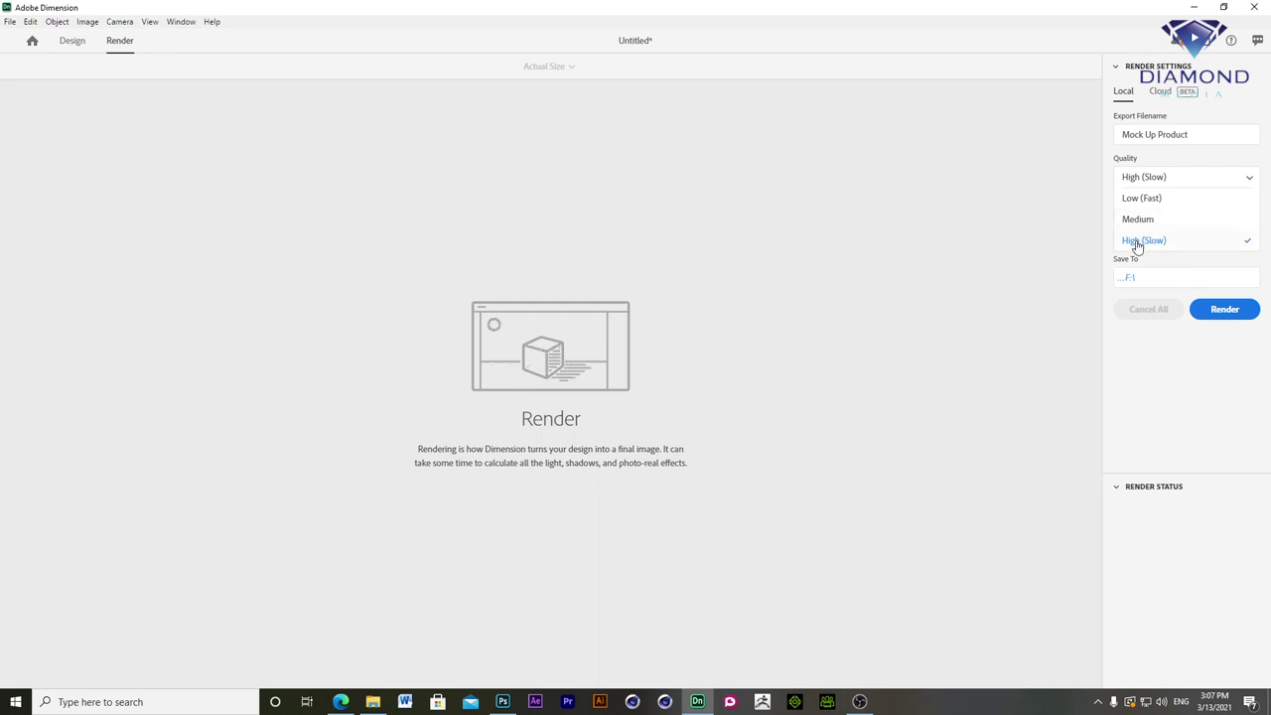
{"action": "left_click", "coordinate": [1137, 246]}
{"action": "left_click", "coordinate": [1133, 282]}
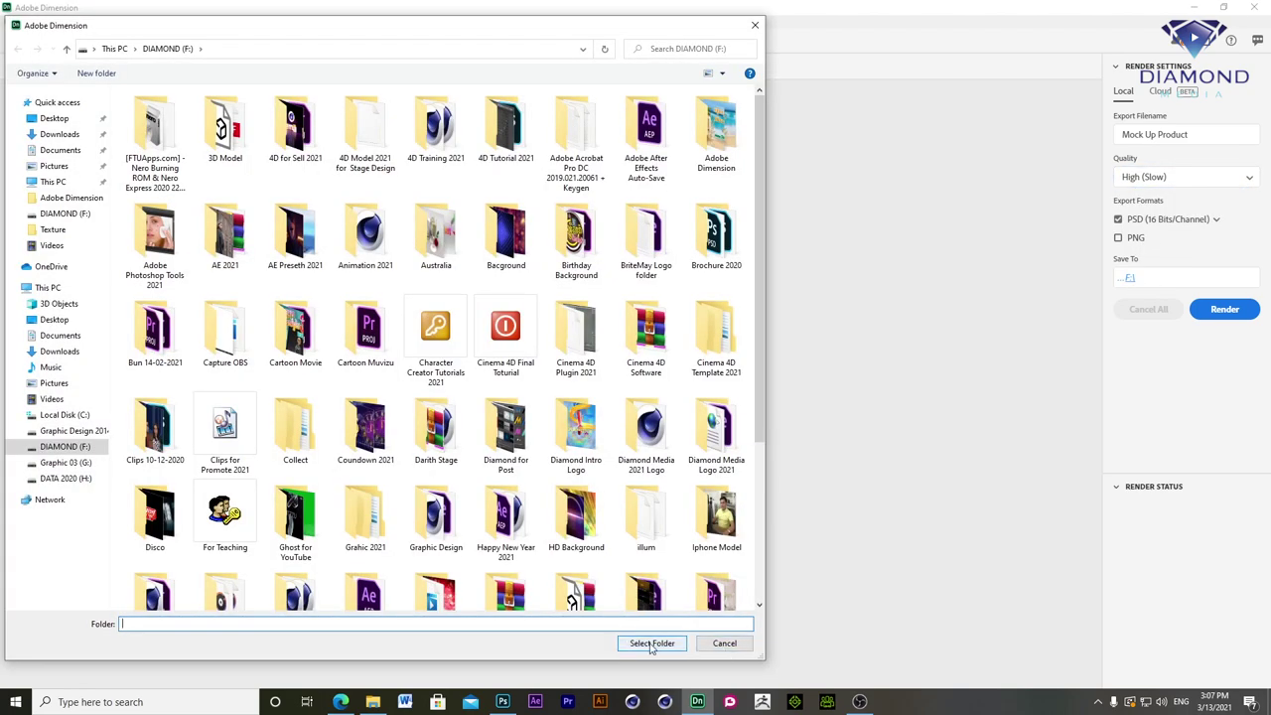
{"action": "left_click", "coordinate": [665, 645]}
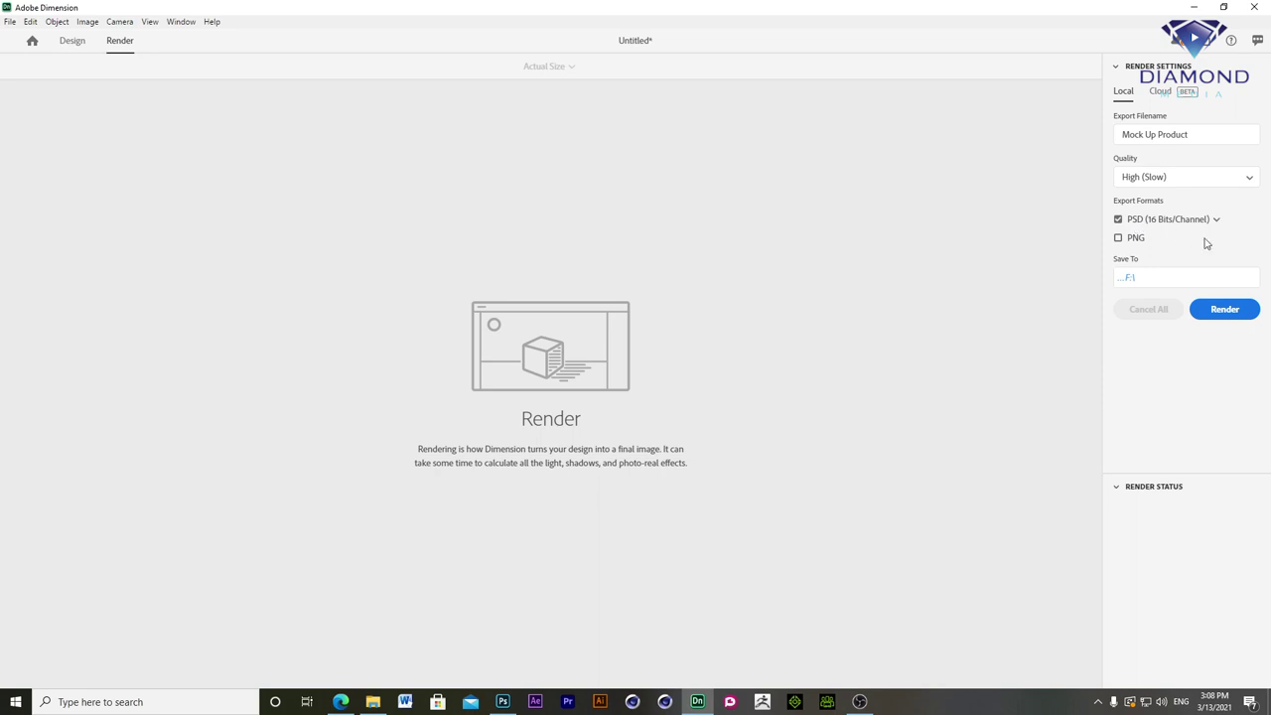
{"action": "left_click", "coordinate": [1222, 311]}
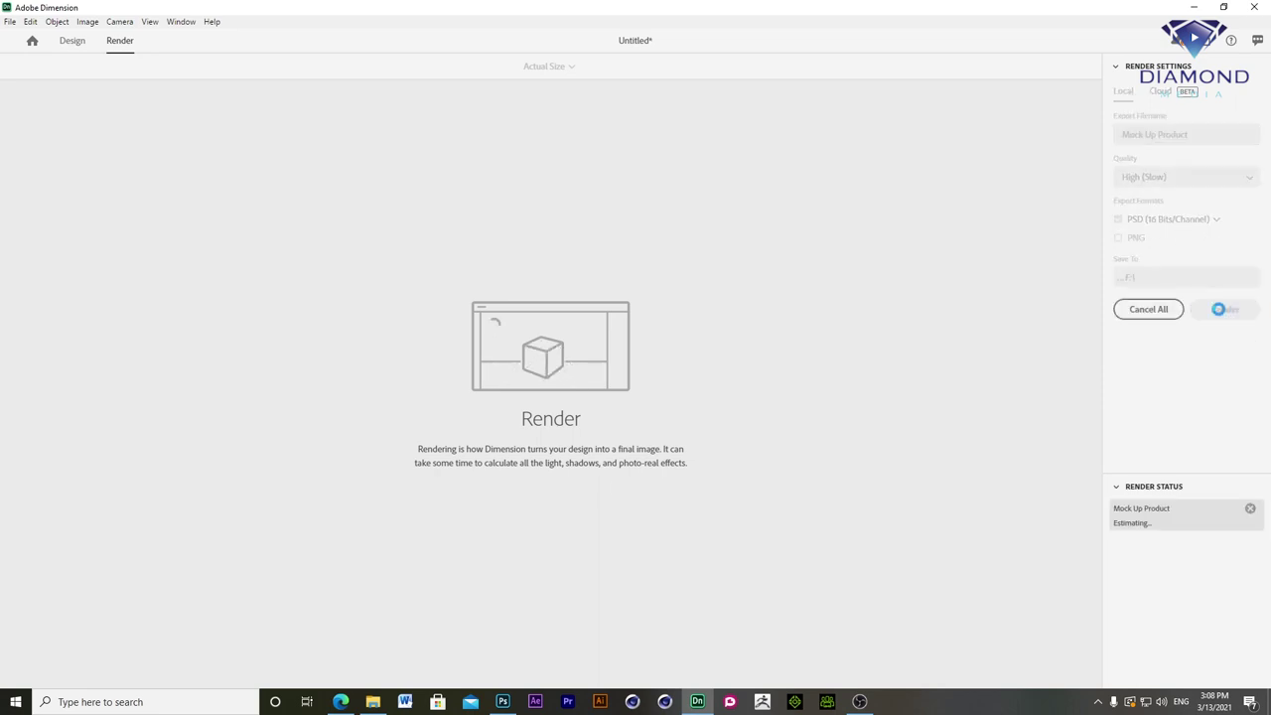
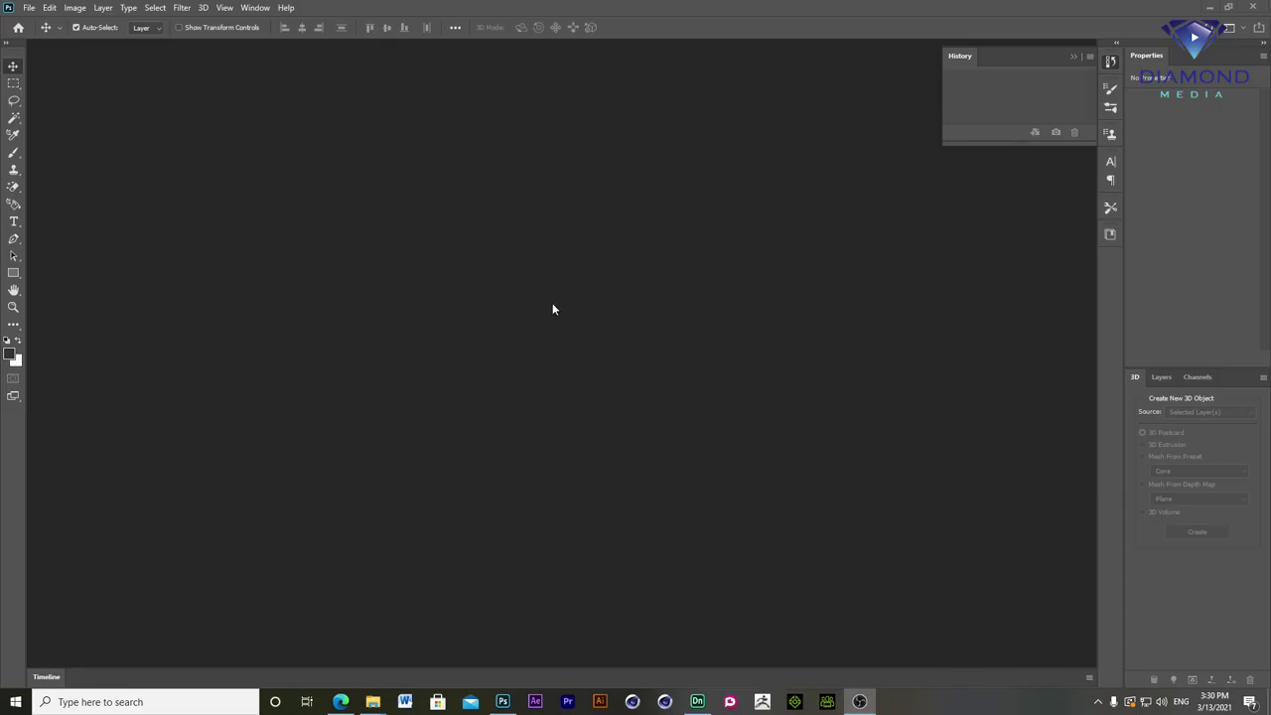
- Open Mock Up Product.psd from the DIAMOND (F:) drive
{"action": "double_click", "coordinate": [553, 308]}
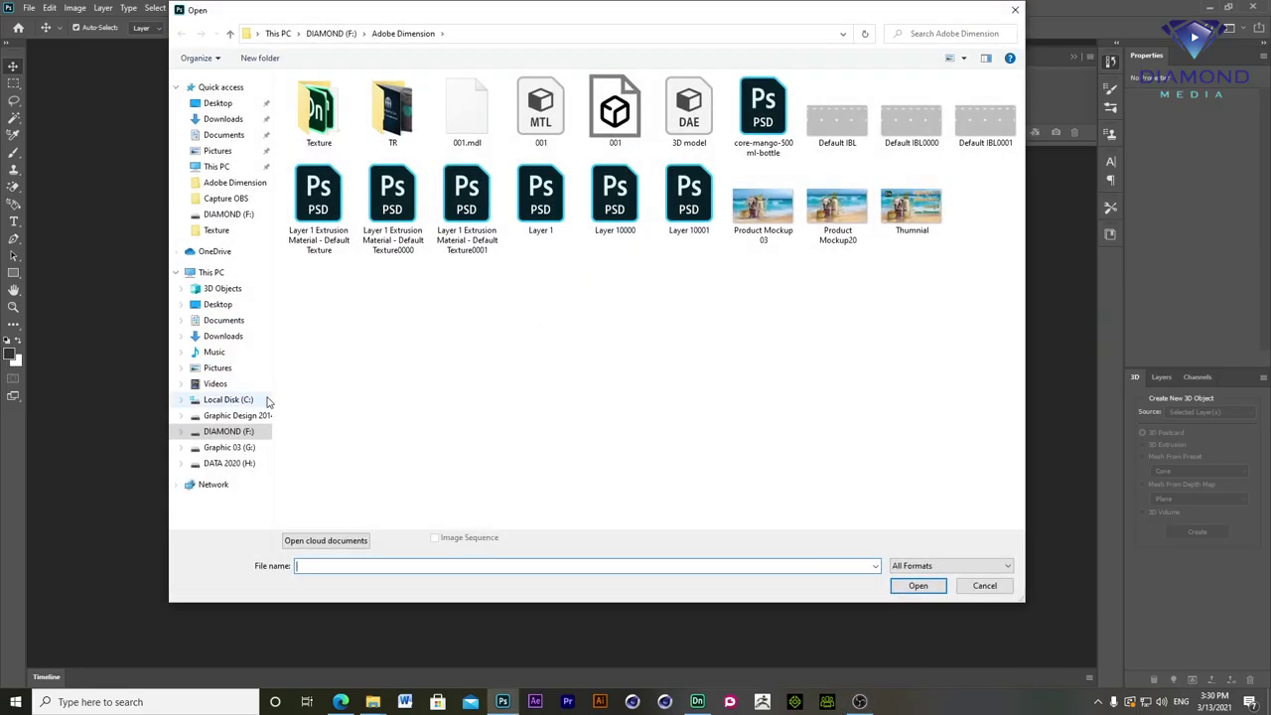
{"action": "left_click", "coordinate": [233, 431]}
{"action": "scroll", "coordinate": [791, 331], "scroll_direction": "down", "scroll_amount": 5}
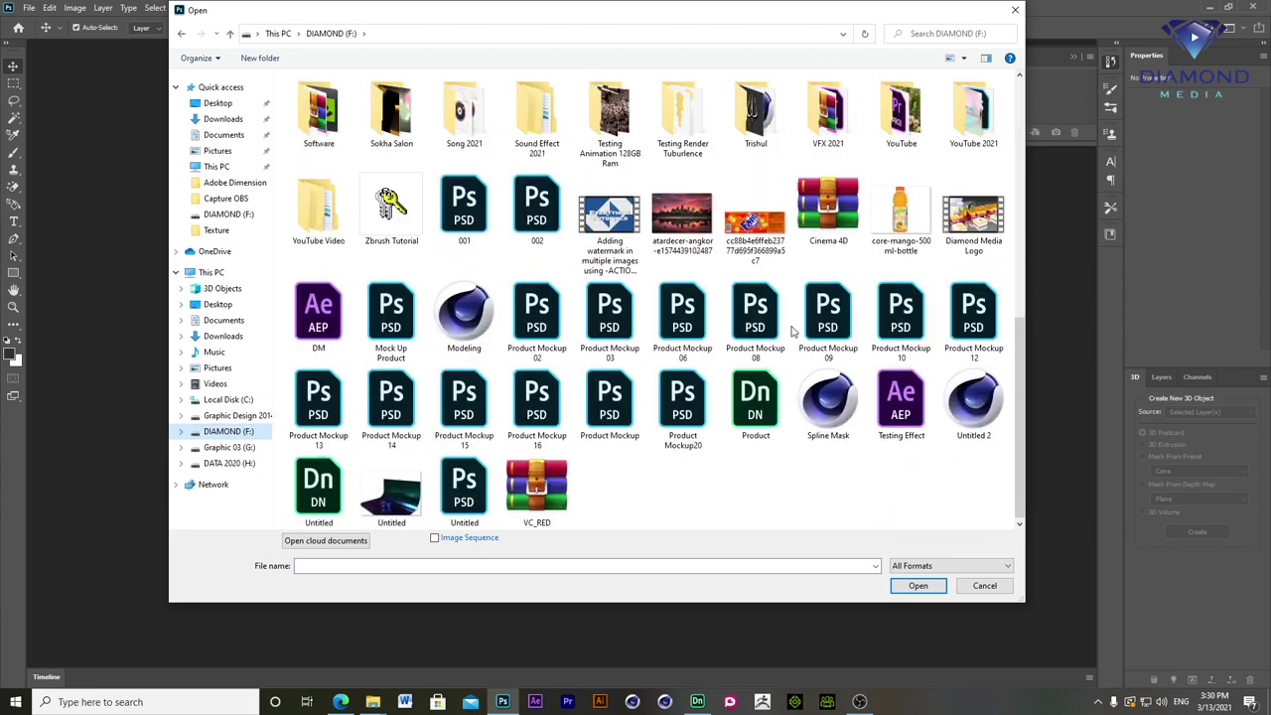
{"action": "double_click", "coordinate": [394, 331]}
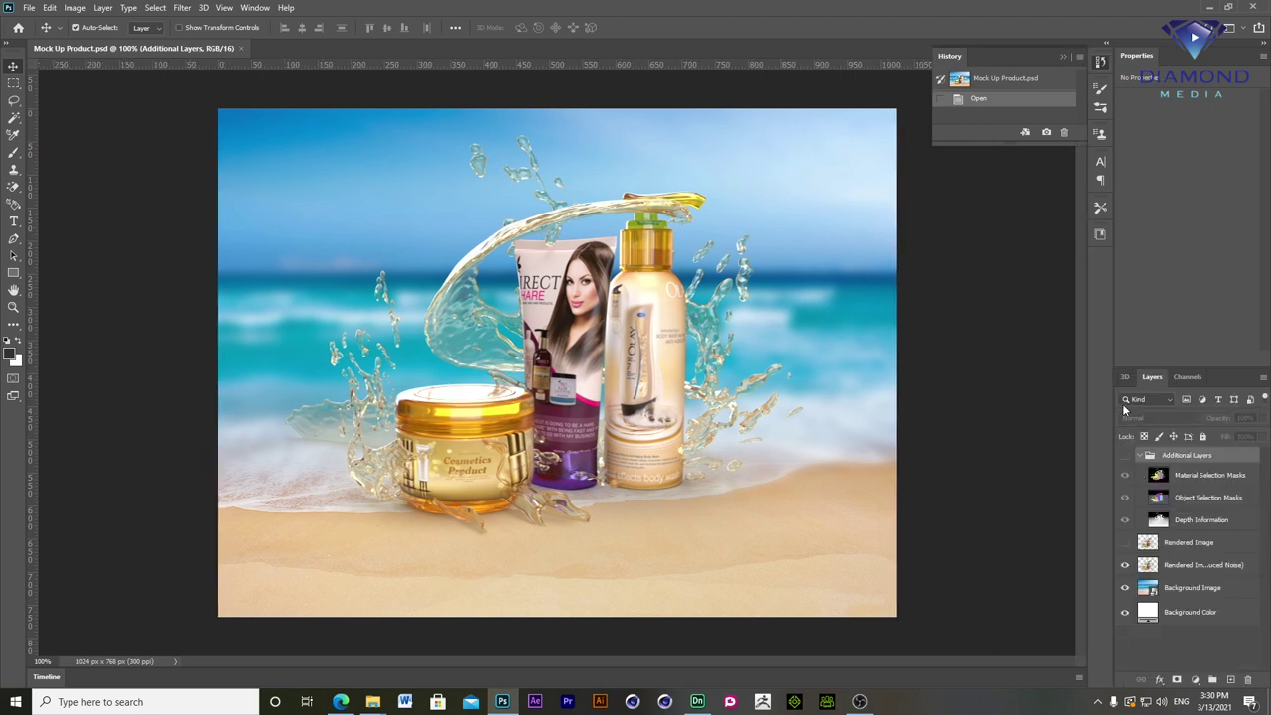
- Float the Layers panel, hide Background Image, keep Rendered Image (Reduced Noise) visible, and undo a stray move
{"action": "left_click_drag", "start_coordinate": [1153, 381], "coordinate": [816, 161]}
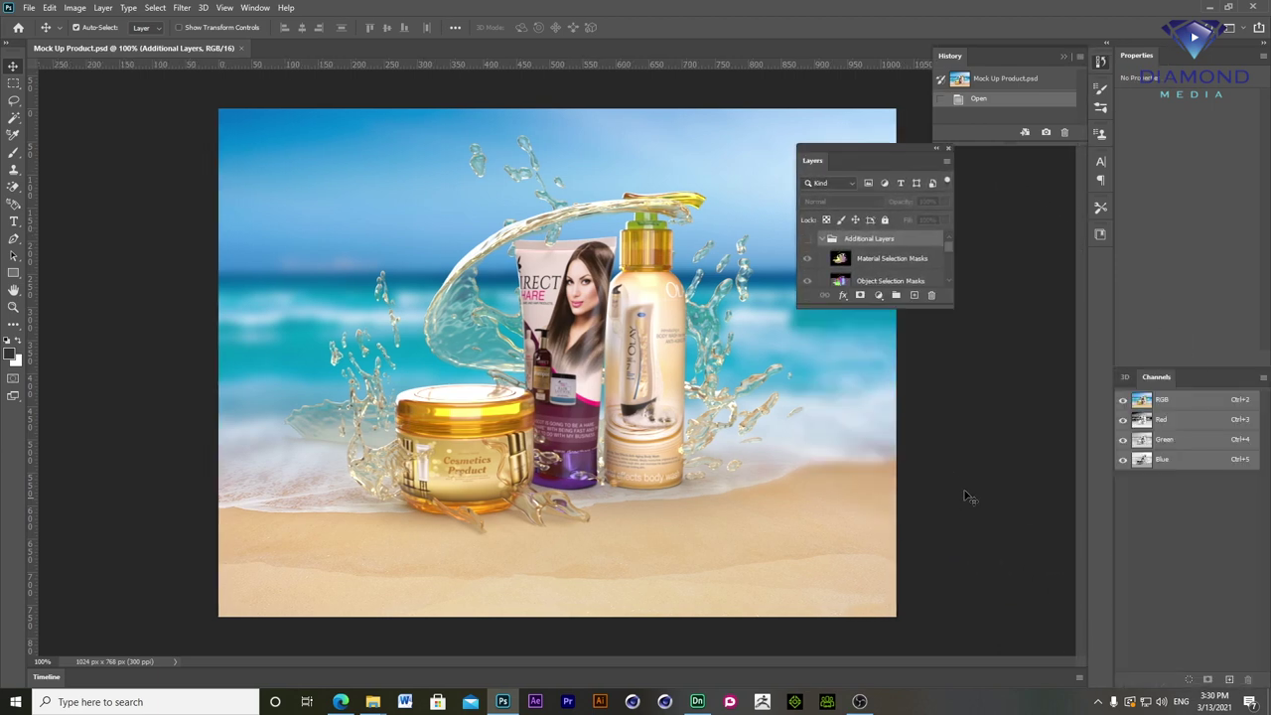
{"action": "left_click_drag", "start_coordinate": [952, 306], "coordinate": [1057, 526]}
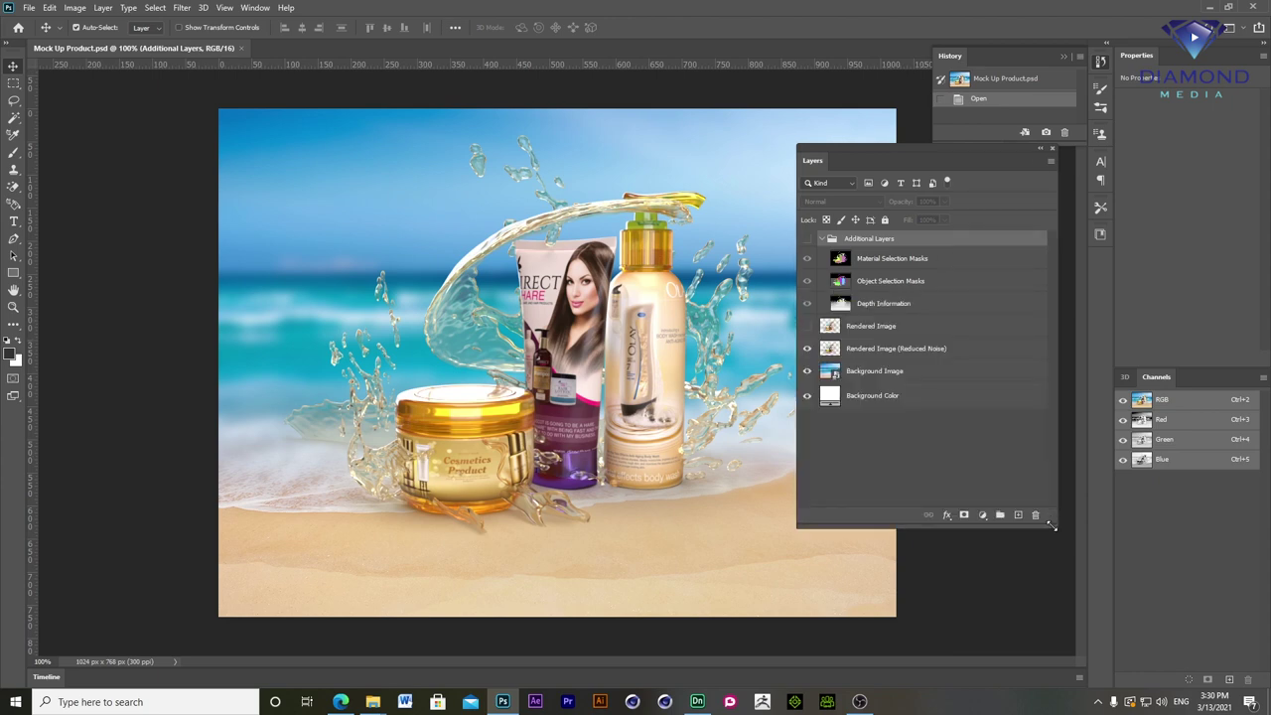
{"action": "left_click", "coordinate": [807, 350]}
{"action": "left_click", "coordinate": [806, 372]}
{"action": "left_click", "coordinate": [808, 348]}
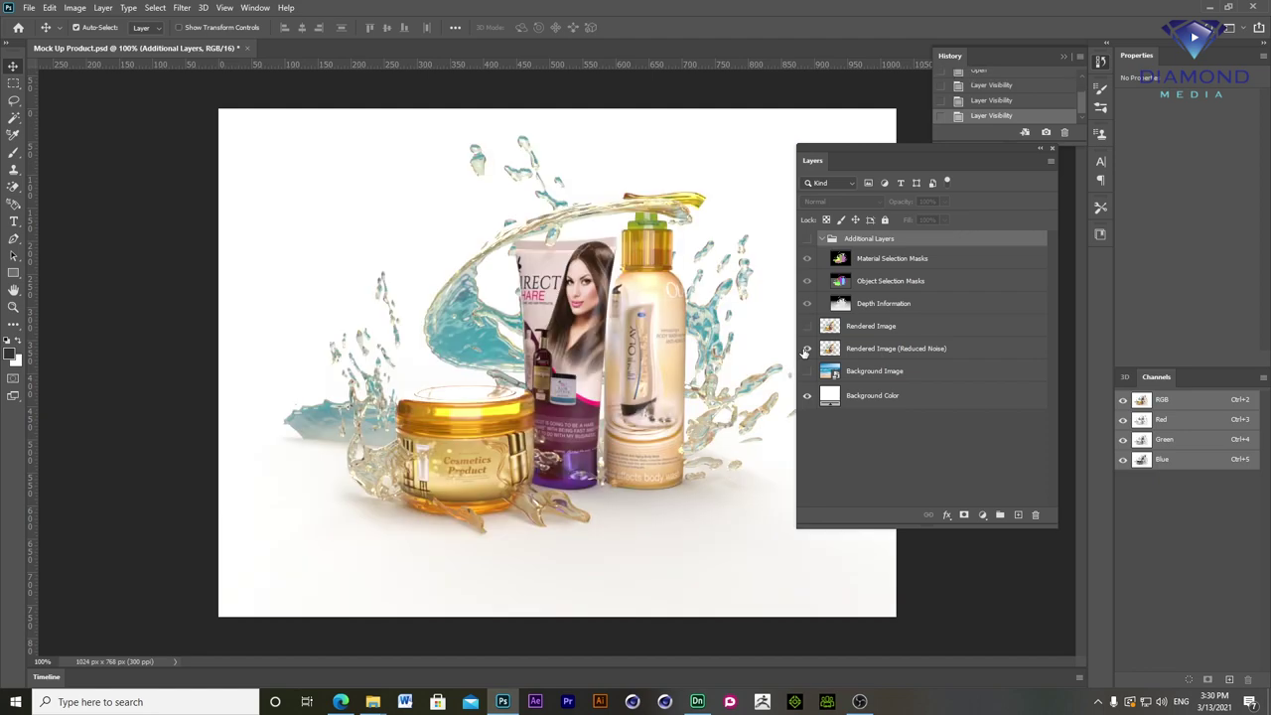
{"action": "left_click_drag", "start_coordinate": [655, 377], "coordinate": [652, 404]}
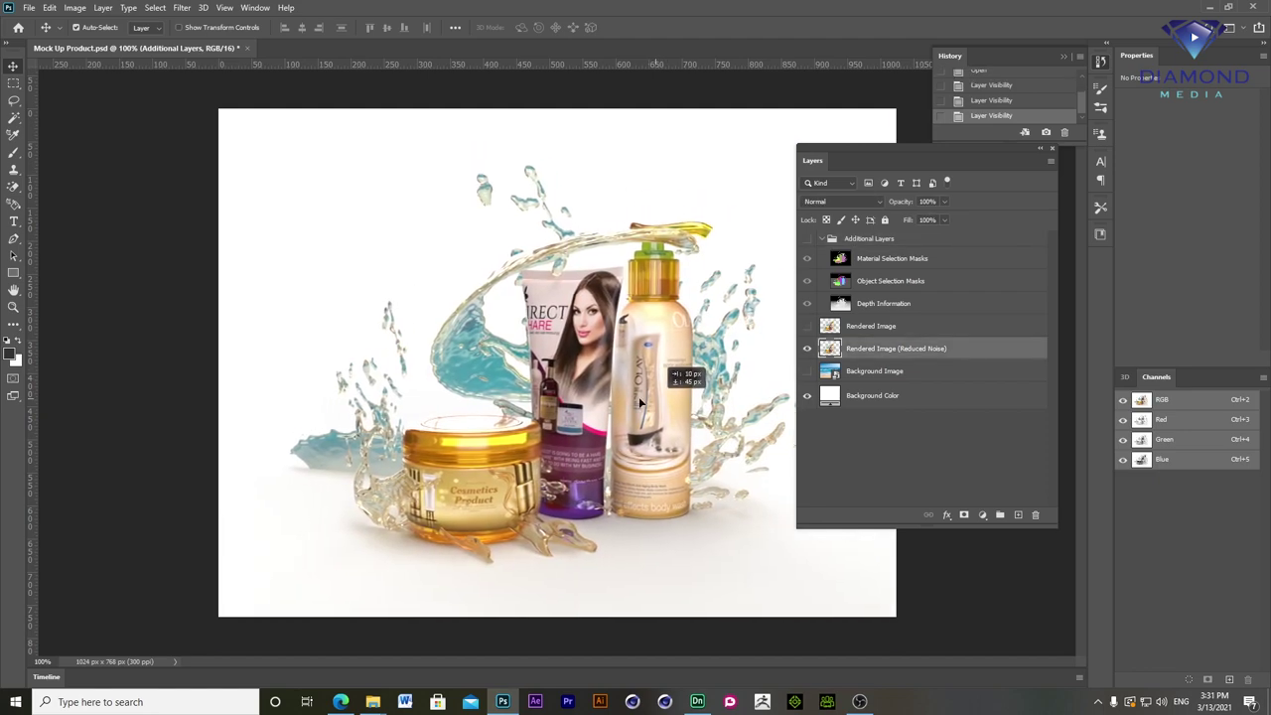
{"action": "key", "text": "ctrl+z"}
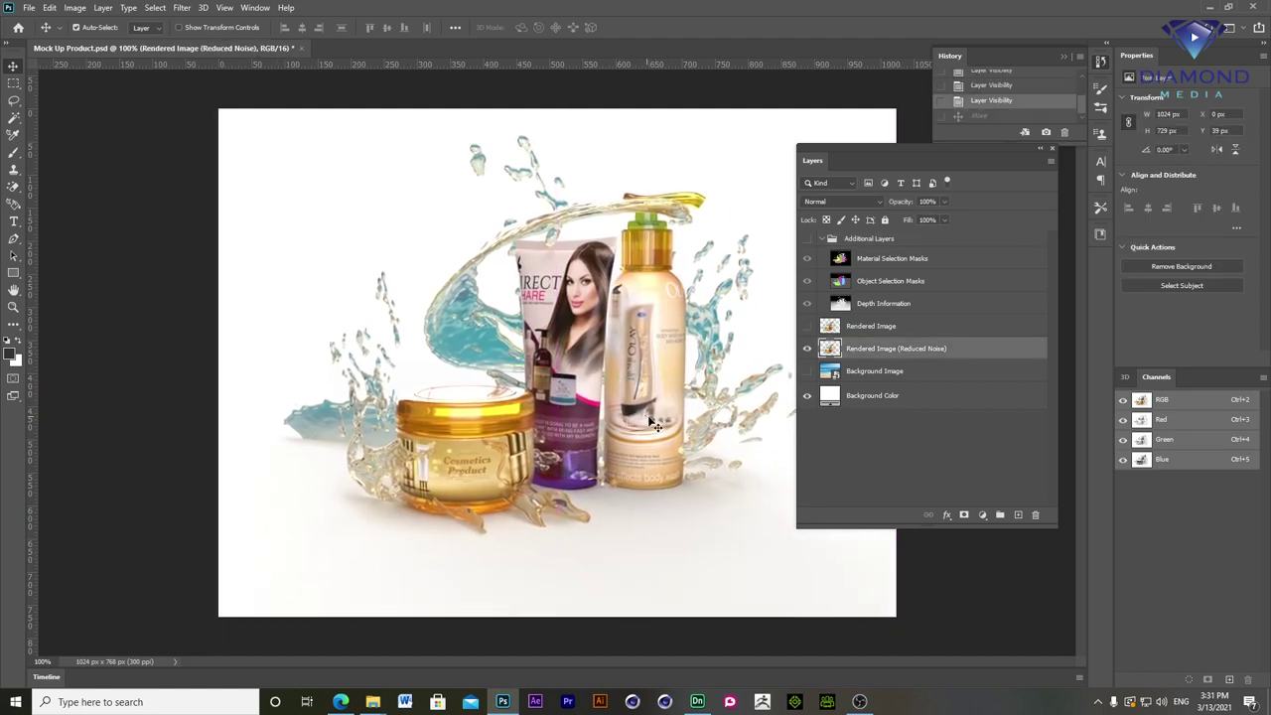
{"action": "scroll", "coordinate": [592, 475], "scroll_direction": "up", "scroll_amount": 2, "text": "alt"}
{"action": "scroll", "coordinate": [585, 476], "scroll_direction": "down", "scroll_amount": 2, "text": "alt"}
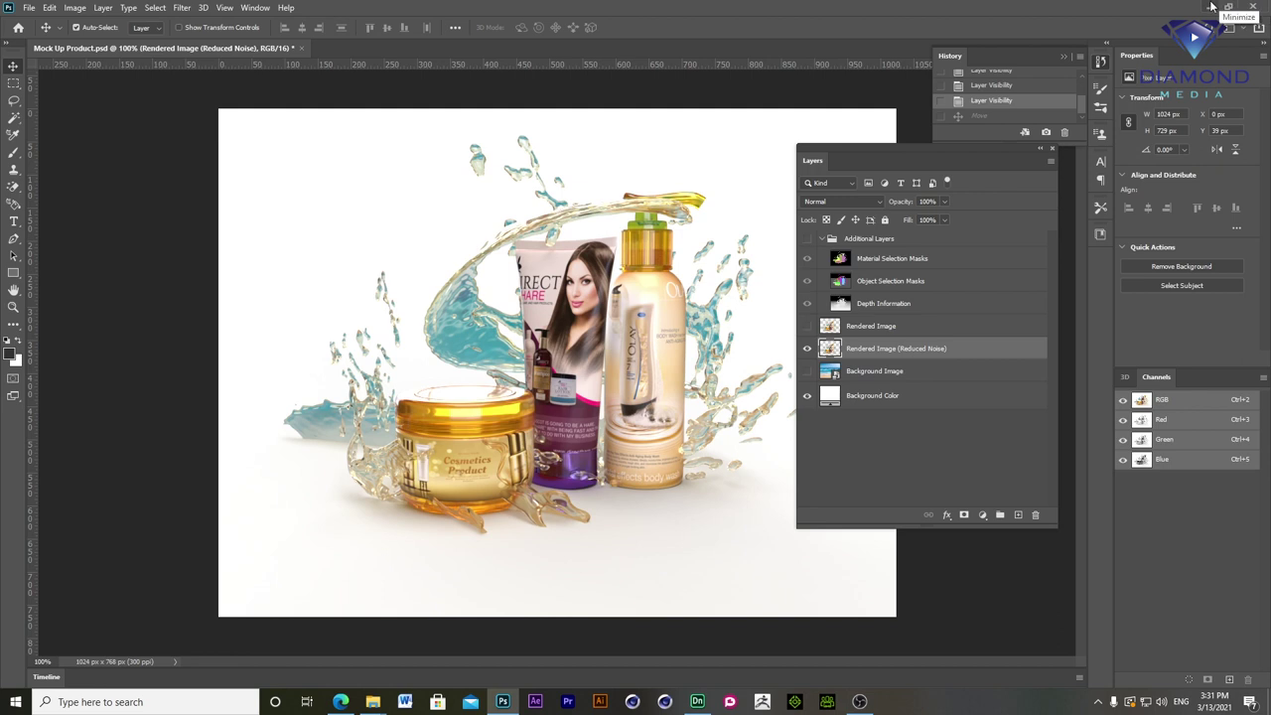
- Search Google in Chrome for '3d model free download'
{"action": "left_click", "coordinate": [1211, 6]}
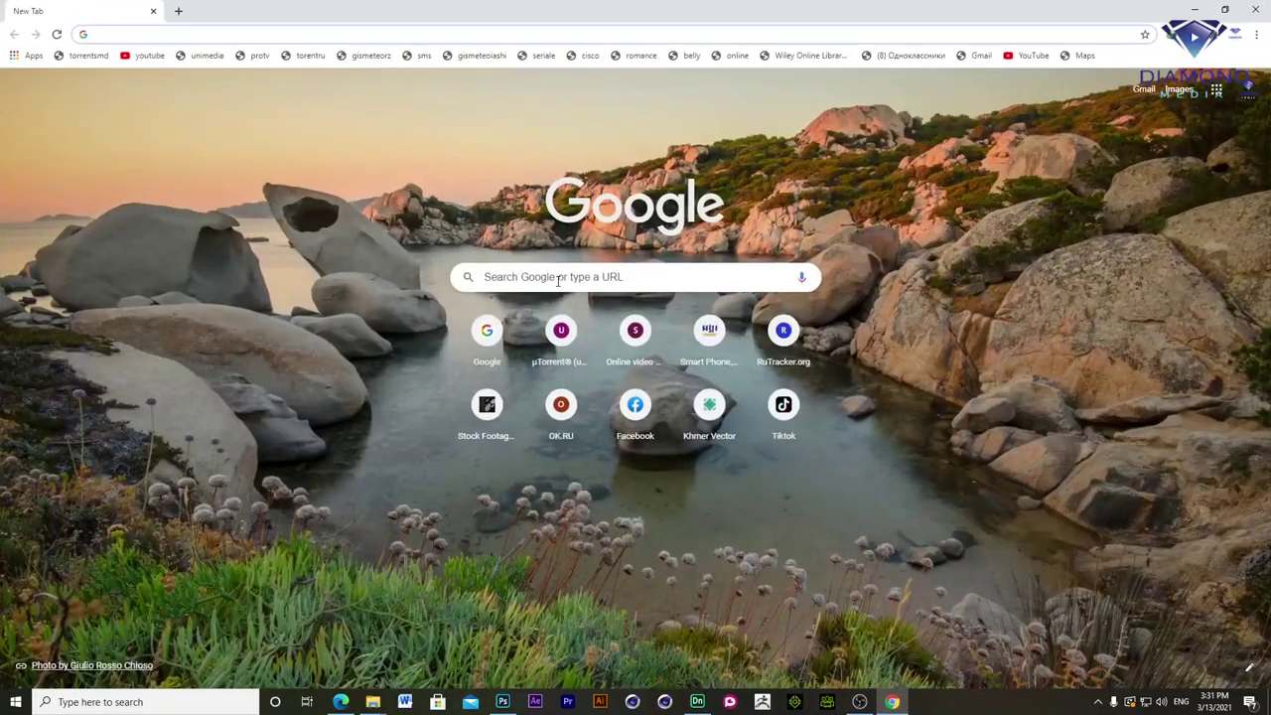
{"action": "left_click", "coordinate": [564, 277]}
{"action": "type", "text": "3D modeli"}
{"action": "key", "text": "BackSpace"}
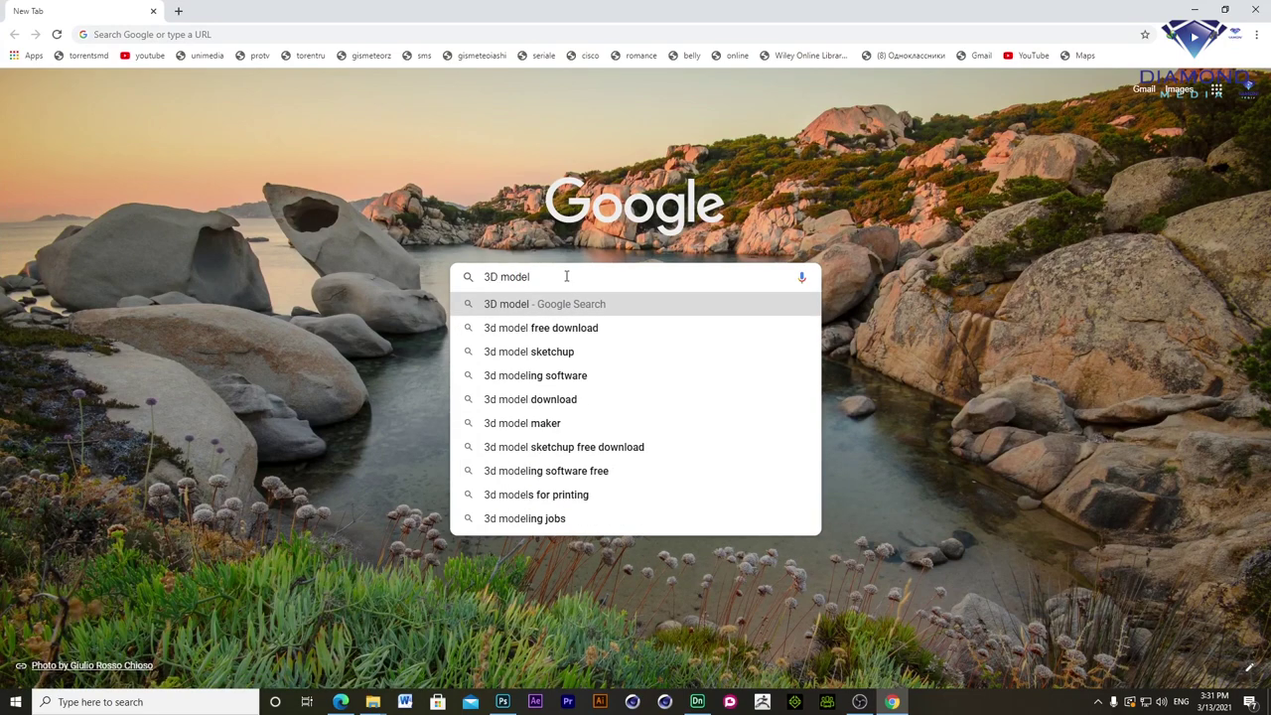
{"action": "type", "text": "3"}
{"action": "key", "text": "BackSpace"}
{"action": "type", "text": "f"}
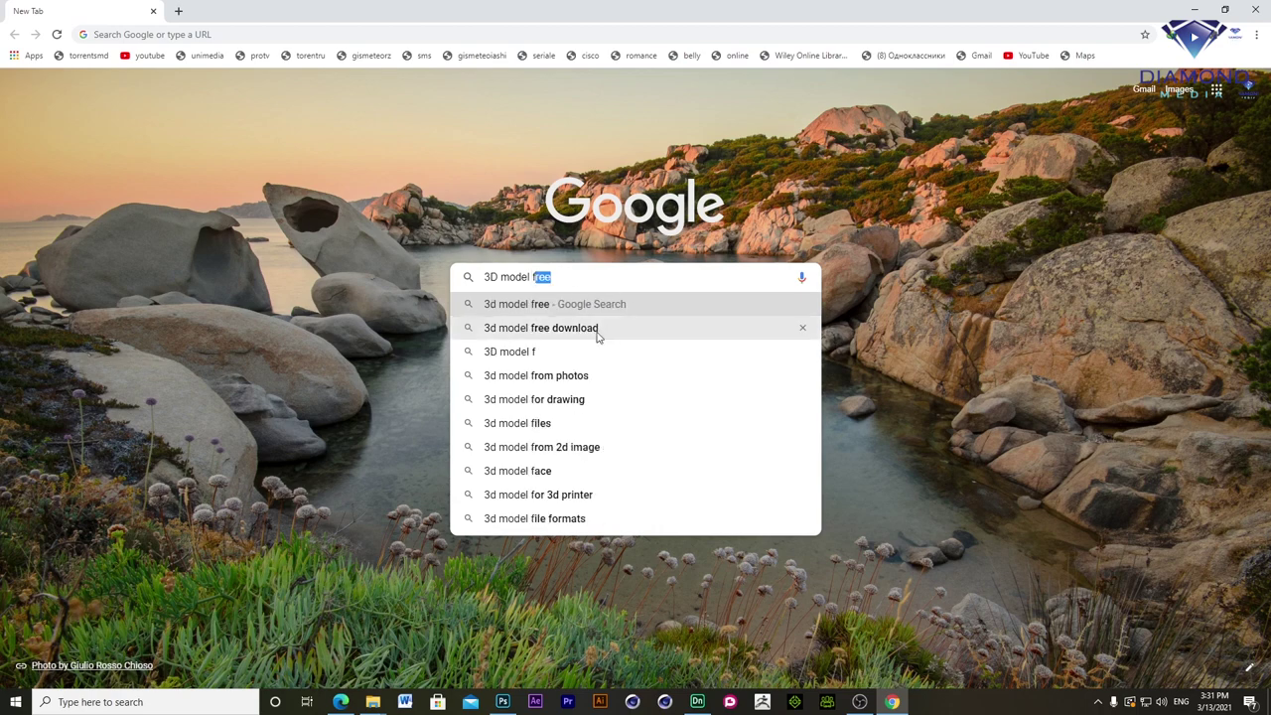
{"action": "left_click", "coordinate": [596, 329]}
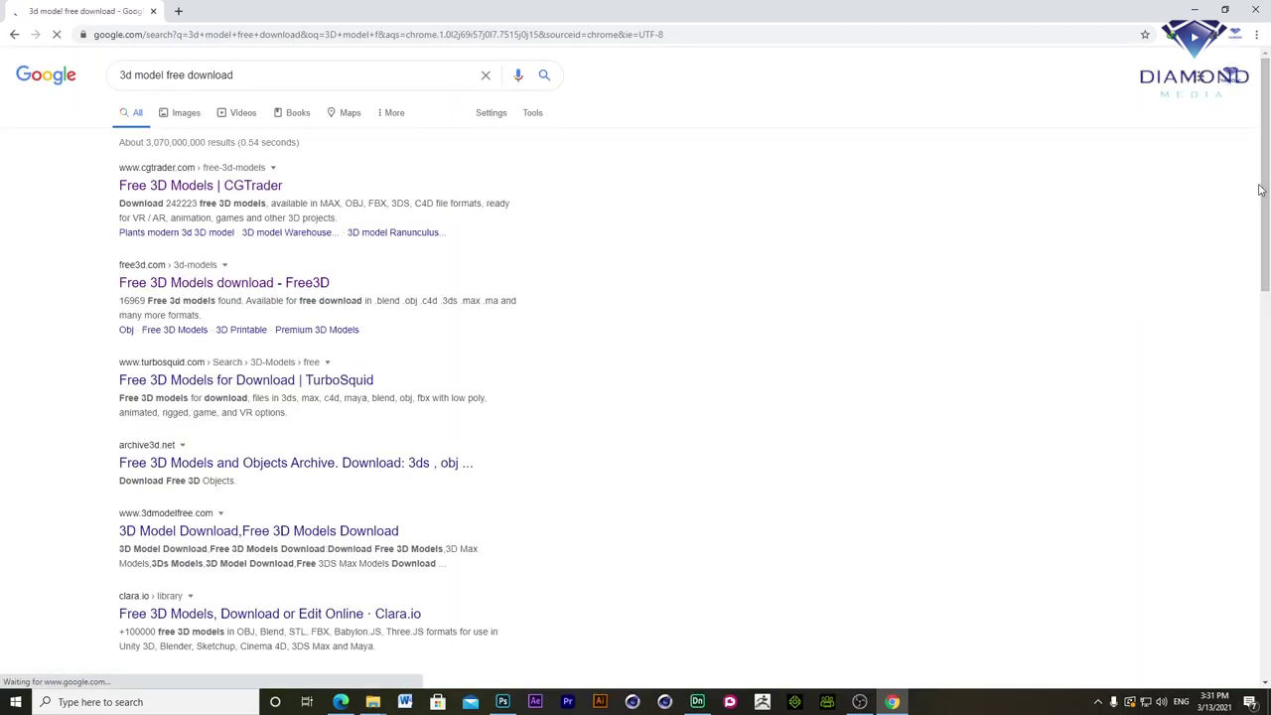
- Download the free Male Base Mesh archive fdx54mtvuz28-FinalBaseMesh.rar from Free3D
{"action": "left_click", "coordinate": [199, 288]}
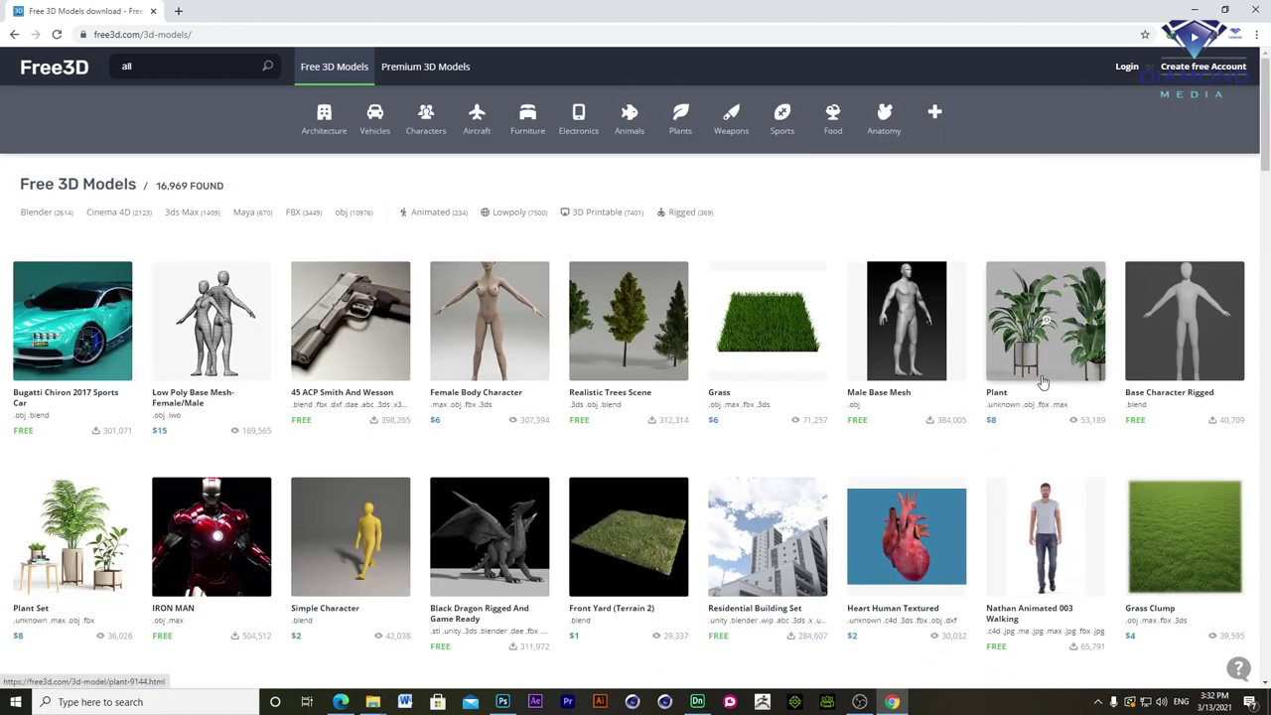
{"action": "left_click", "coordinate": [911, 295]}
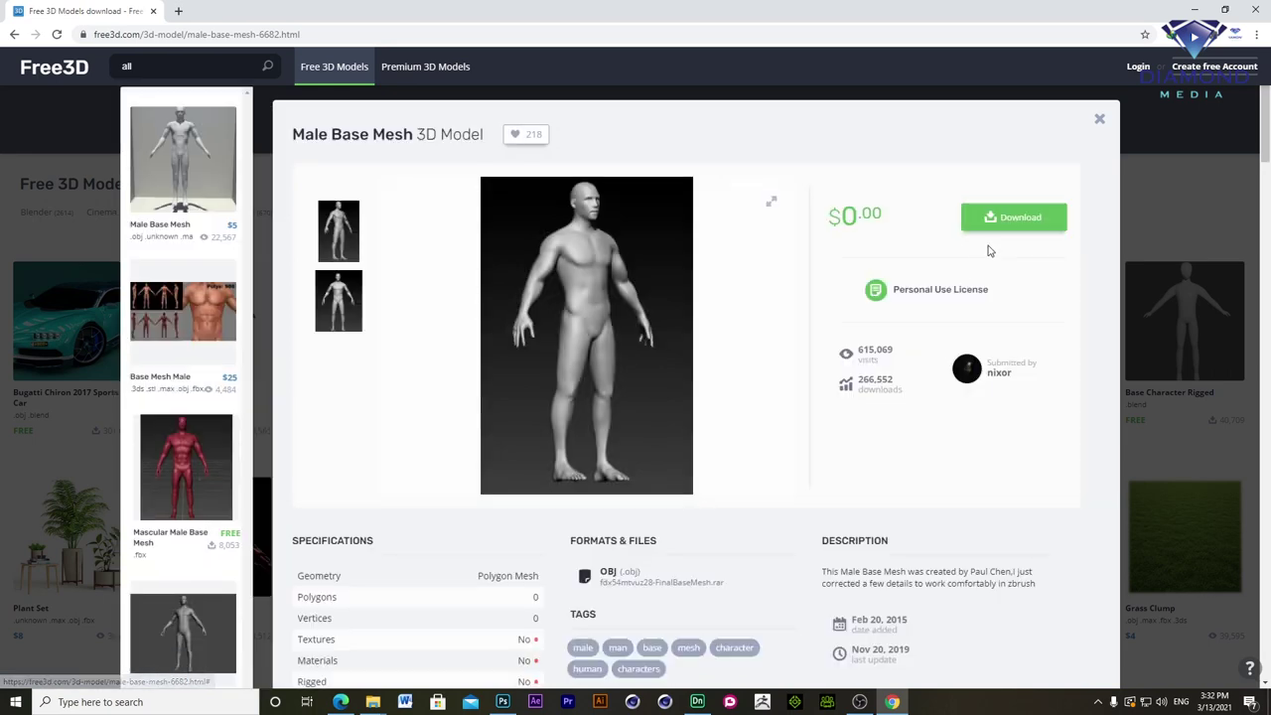
{"action": "left_click", "coordinate": [1030, 220]}
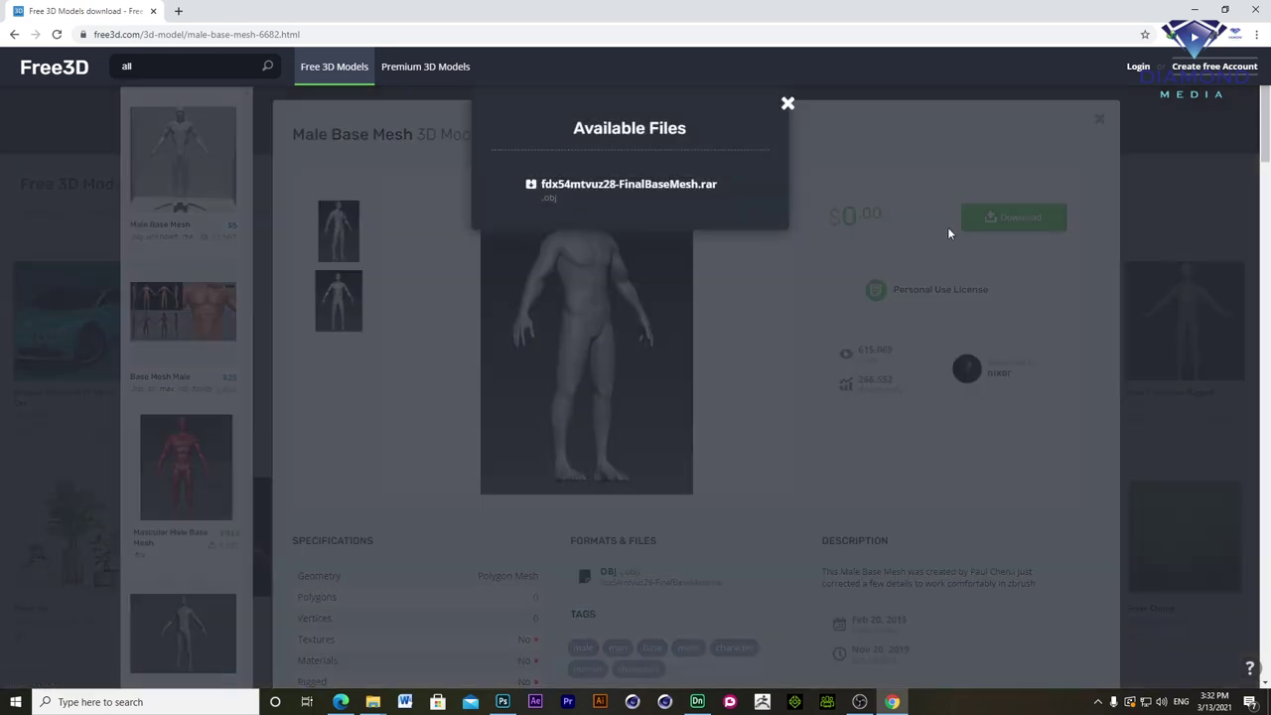
{"action": "left_click", "coordinate": [618, 194]}
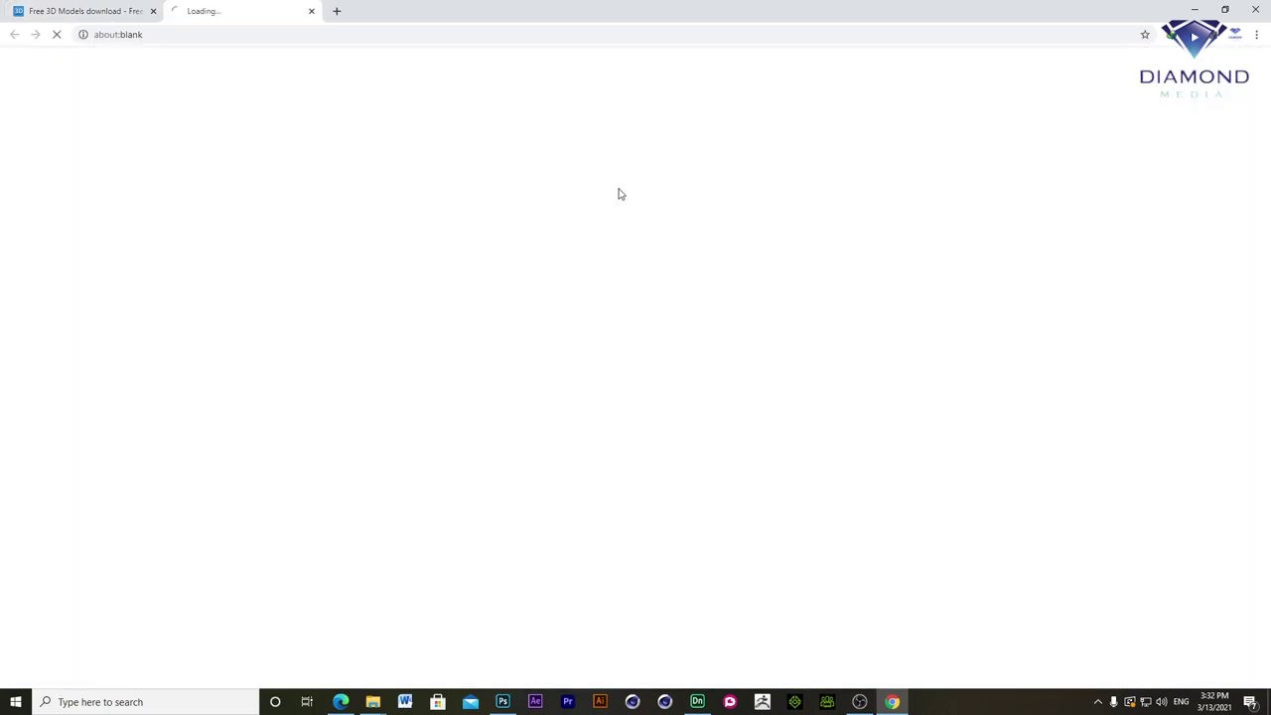
{"action": "left_click", "coordinate": [614, 397]}
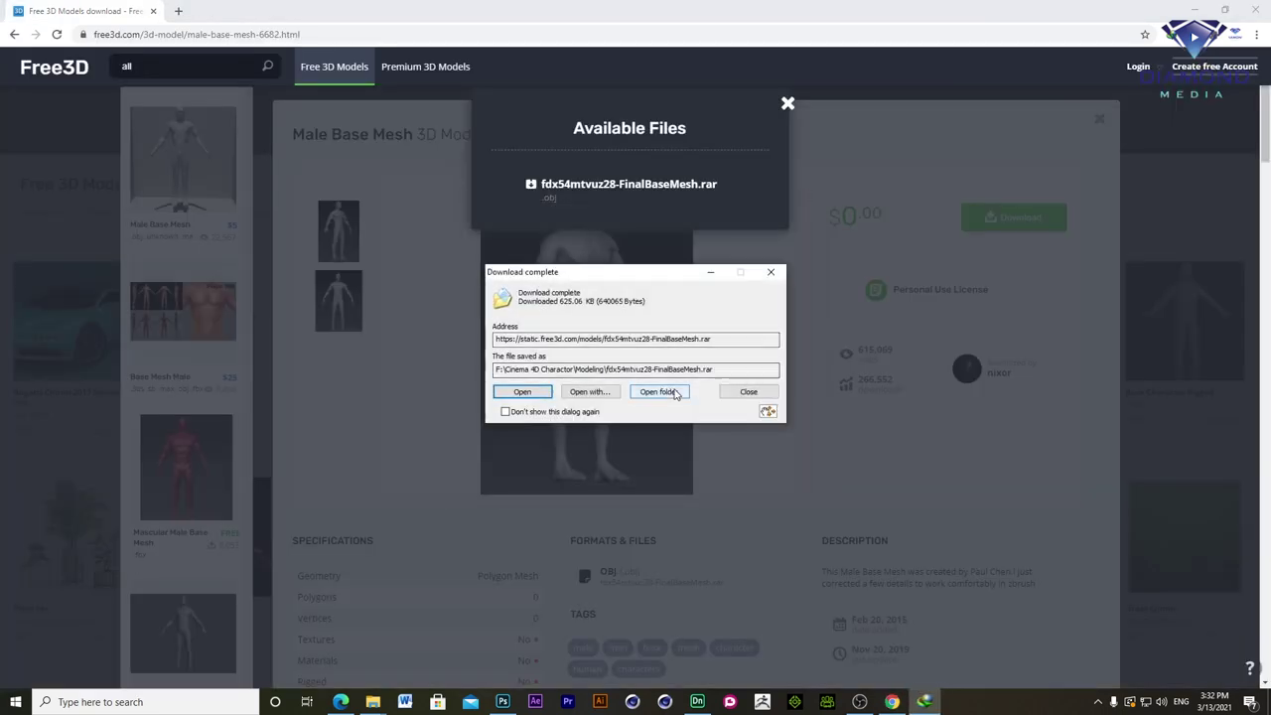
- Extract the downloaded .rar archive into its folder, close File Explorer, and return to Dimension
{"action": "left_click", "coordinate": [602, 395]}
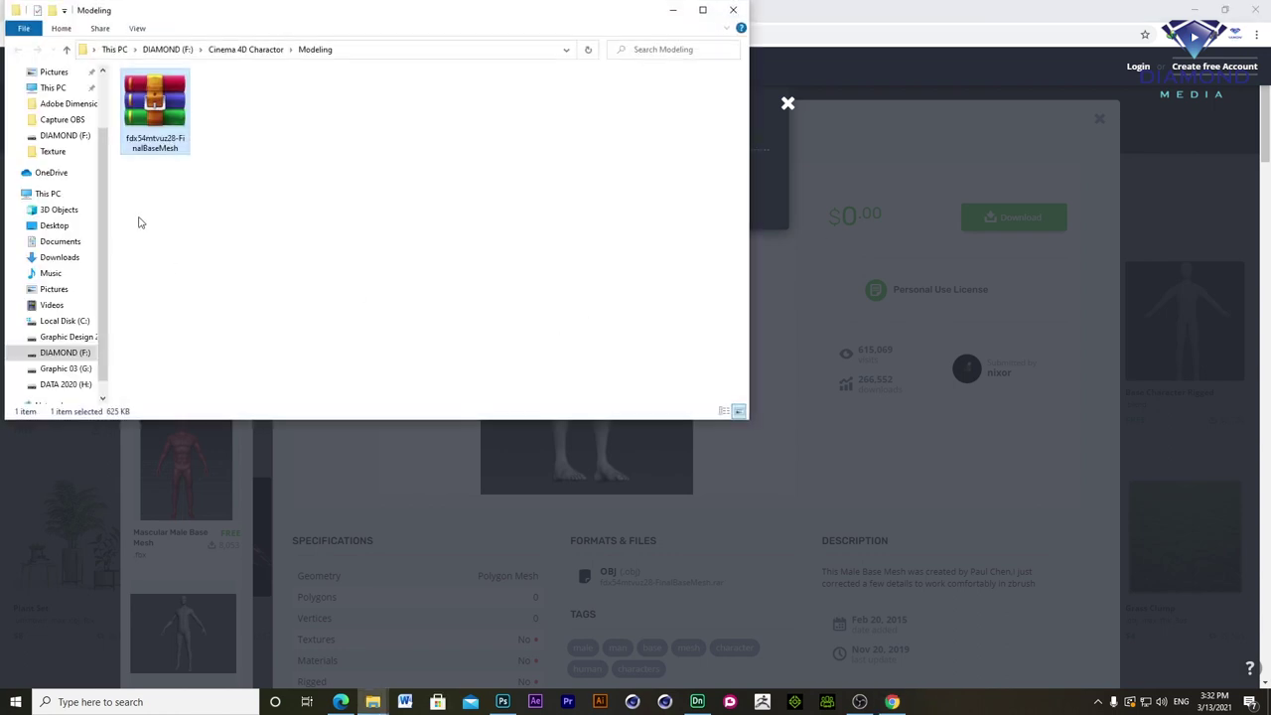
{"action": "right_click", "coordinate": [226, 111]}
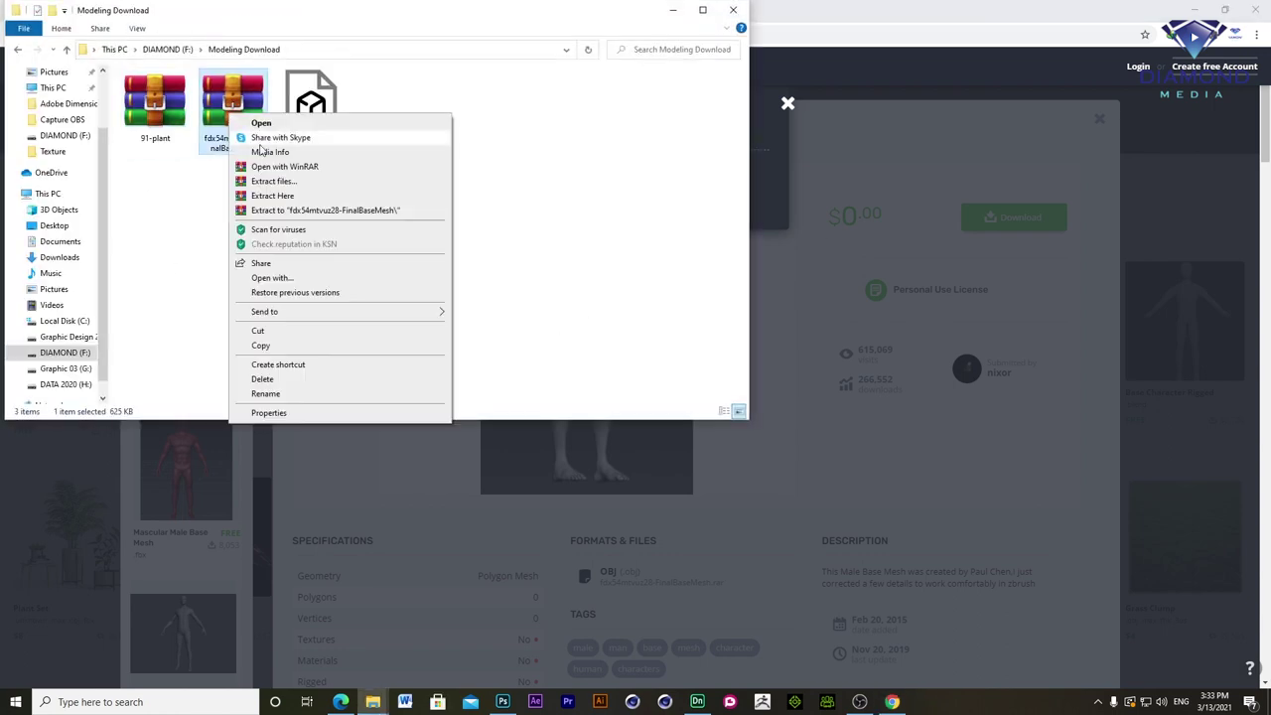
{"action": "left_click", "coordinate": [282, 196]}
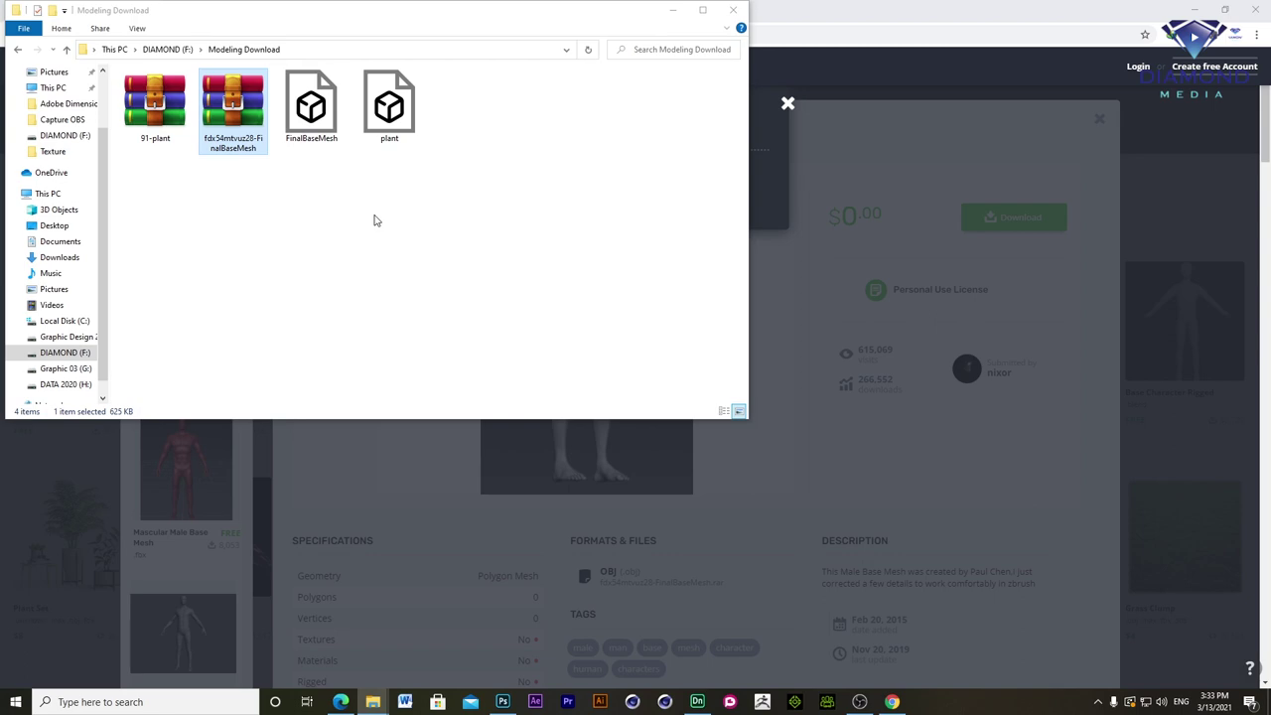
{"action": "left_click", "coordinate": [307, 110]}
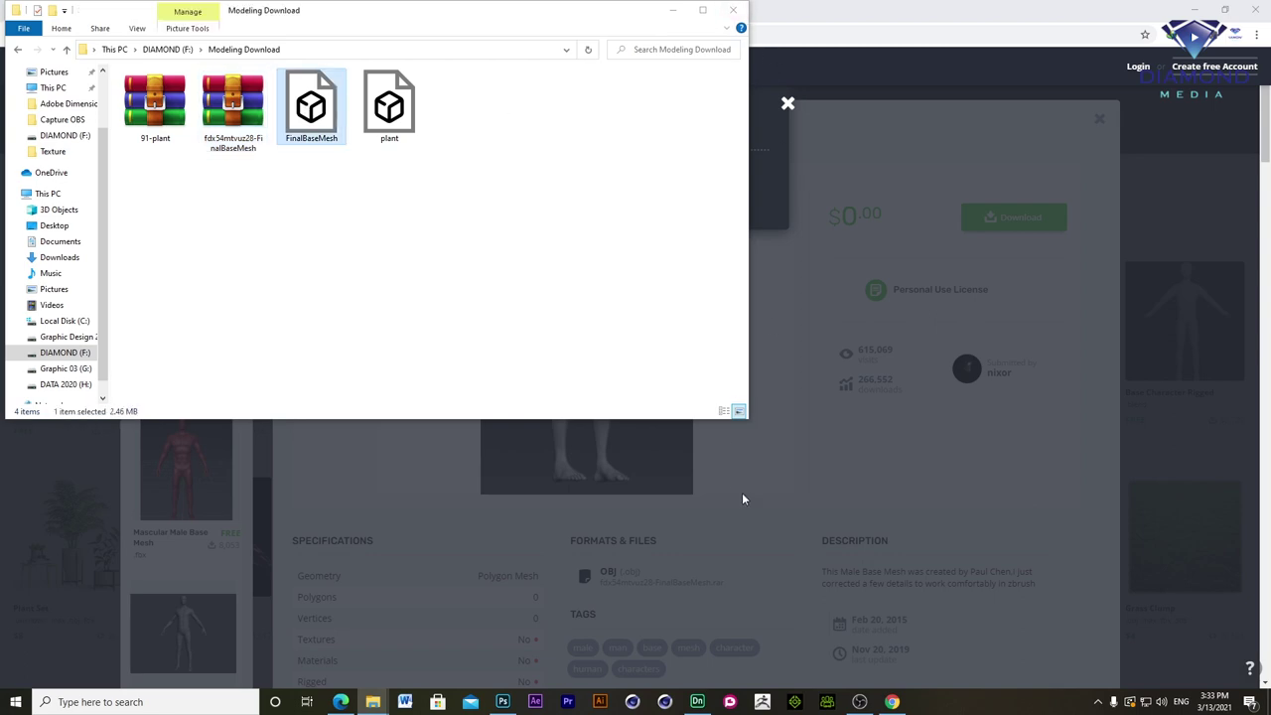
{"action": "left_click", "coordinate": [741, 16]}
{"action": "left_click", "coordinate": [697, 701]}
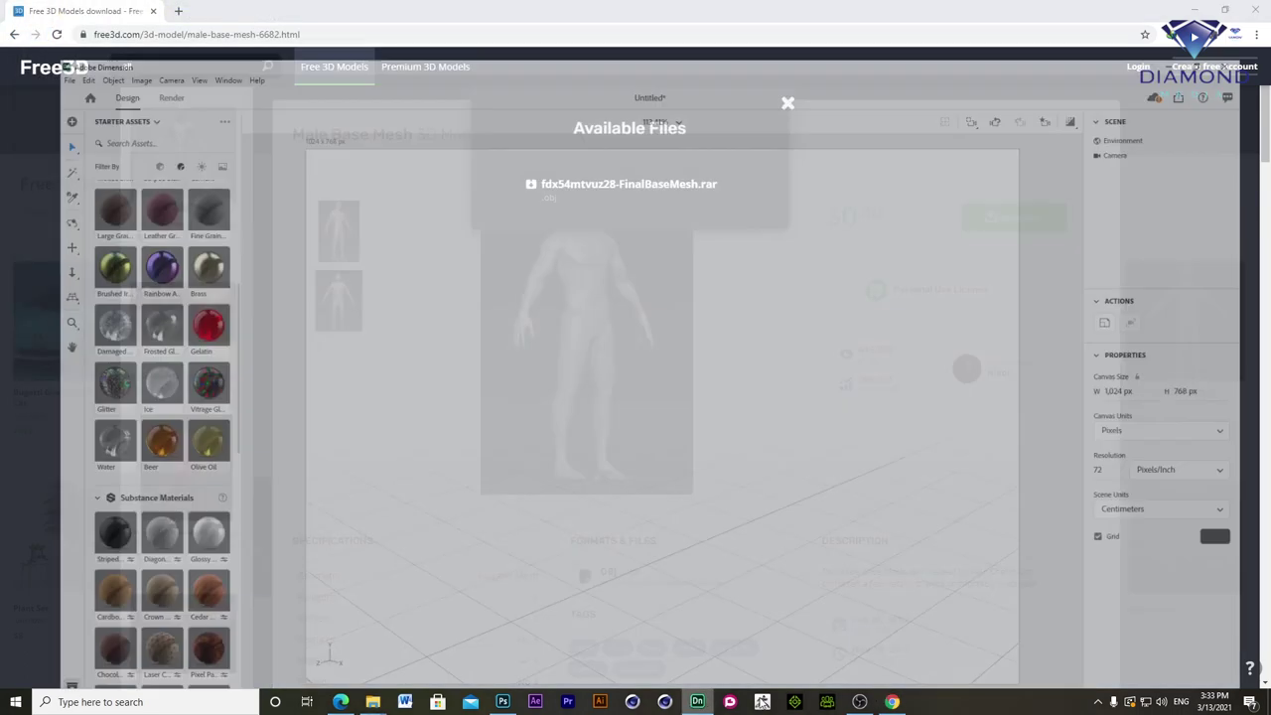
- Import the FinalBaseMesh model from the Modeling Download folder and frame it in the view
{"action": "left_click", "coordinate": [9, 21]}
{"action": "mouse_move", "coordinate": [29, 203]}
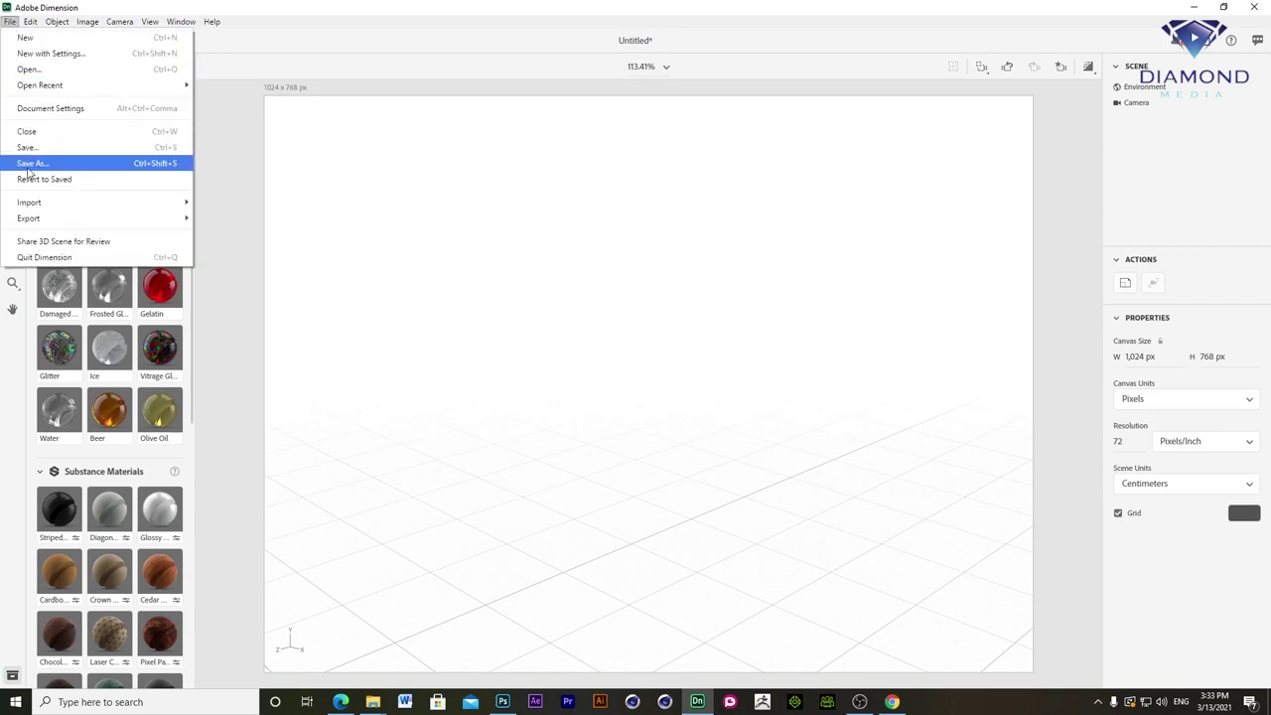
{"action": "left_click", "coordinate": [244, 204]}
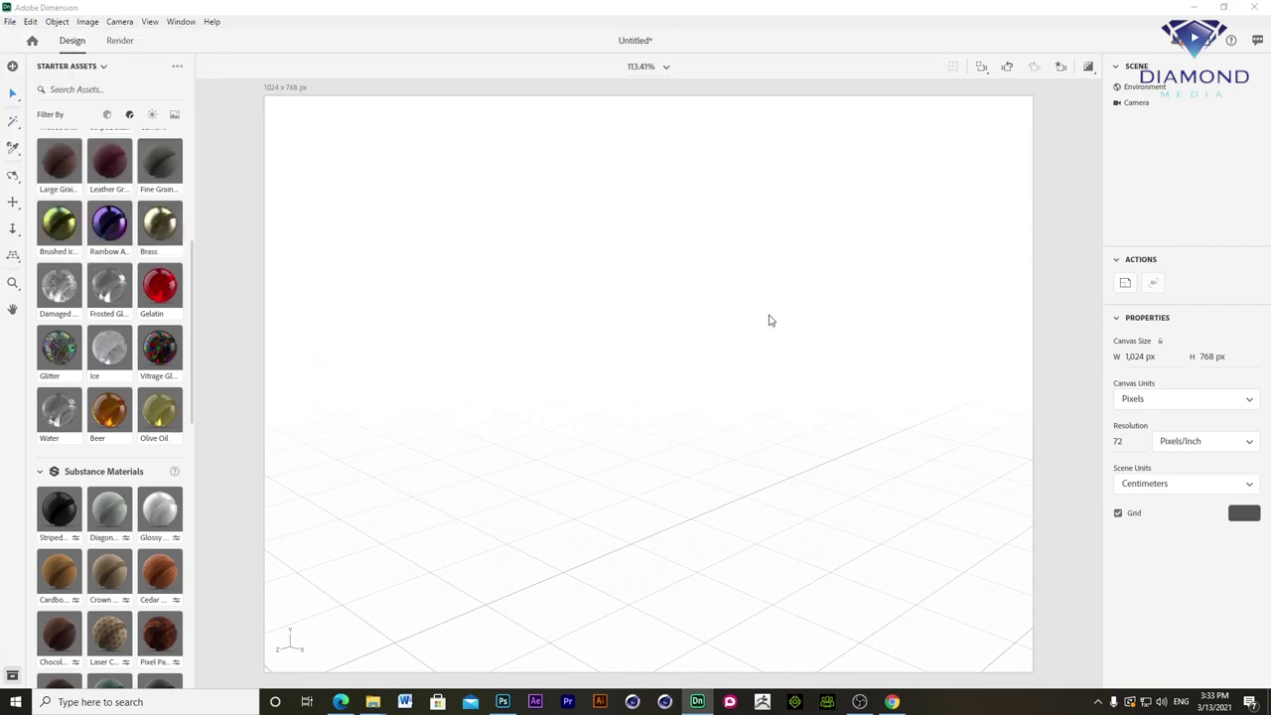
{"action": "key", "text": "alt+Up"}
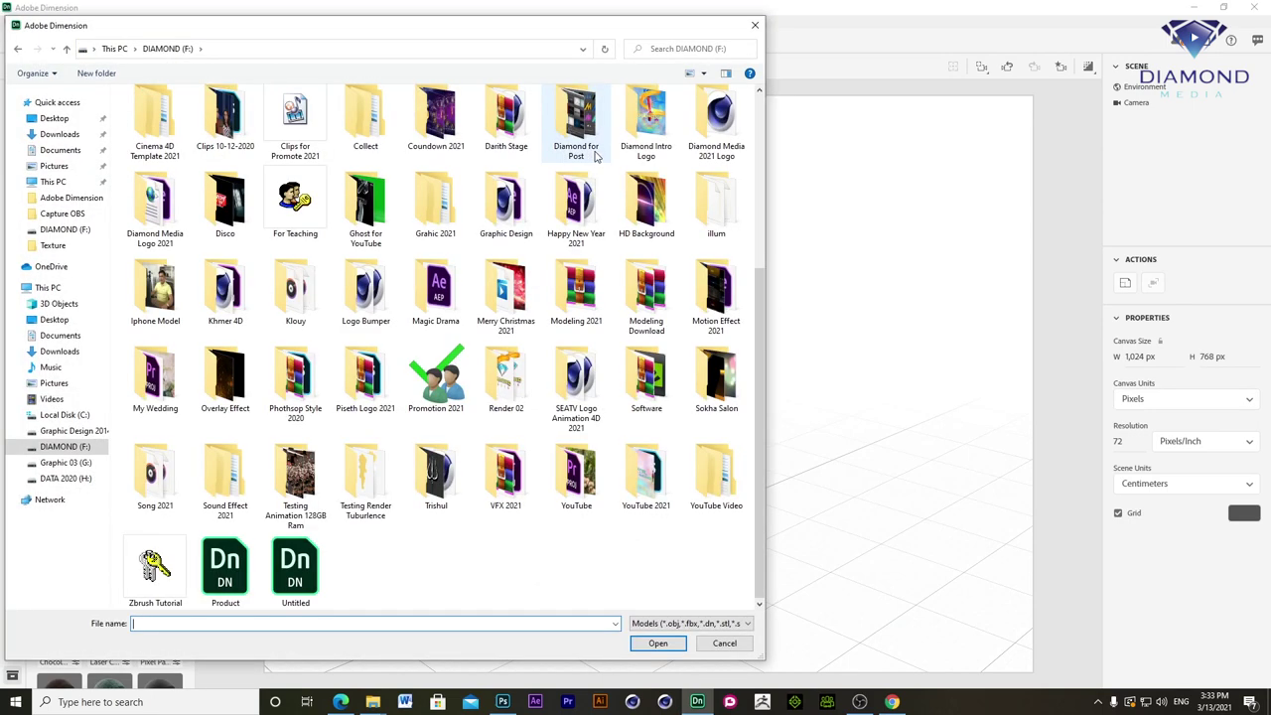
{"action": "double_click", "coordinate": [647, 290]}
{"action": "double_click", "coordinate": [162, 144]}
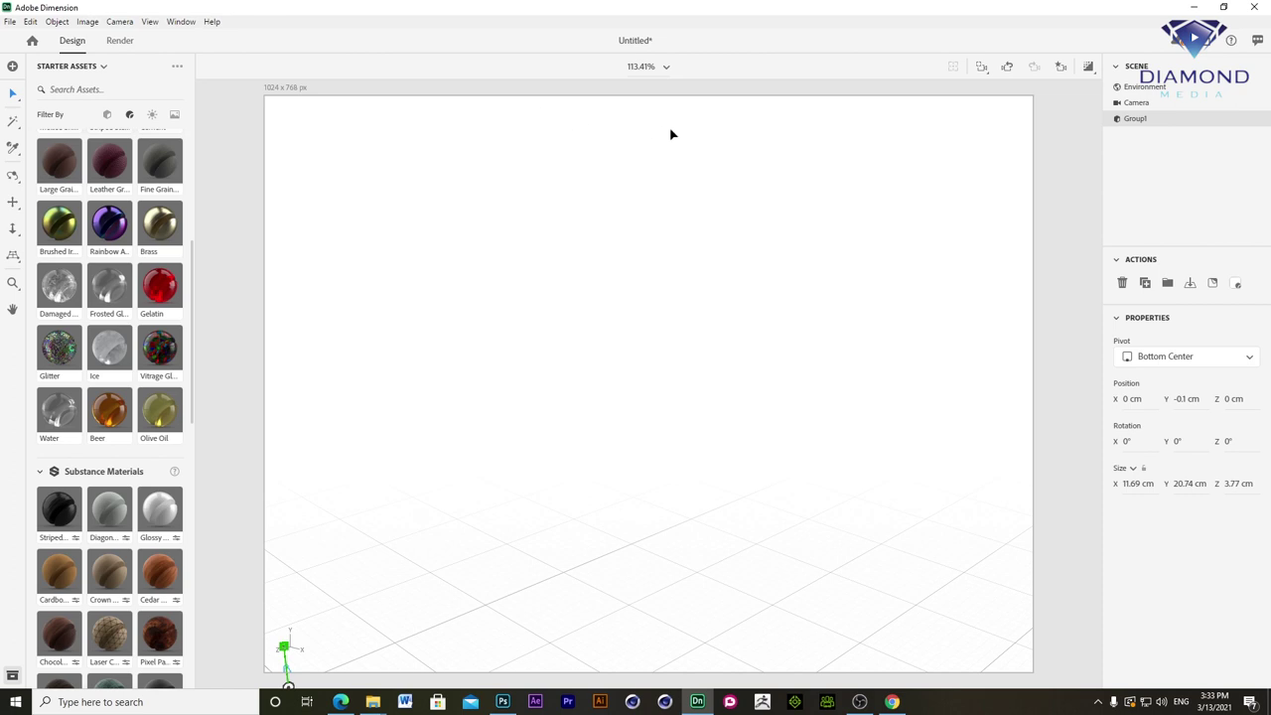
{"action": "key", "text": "f"}
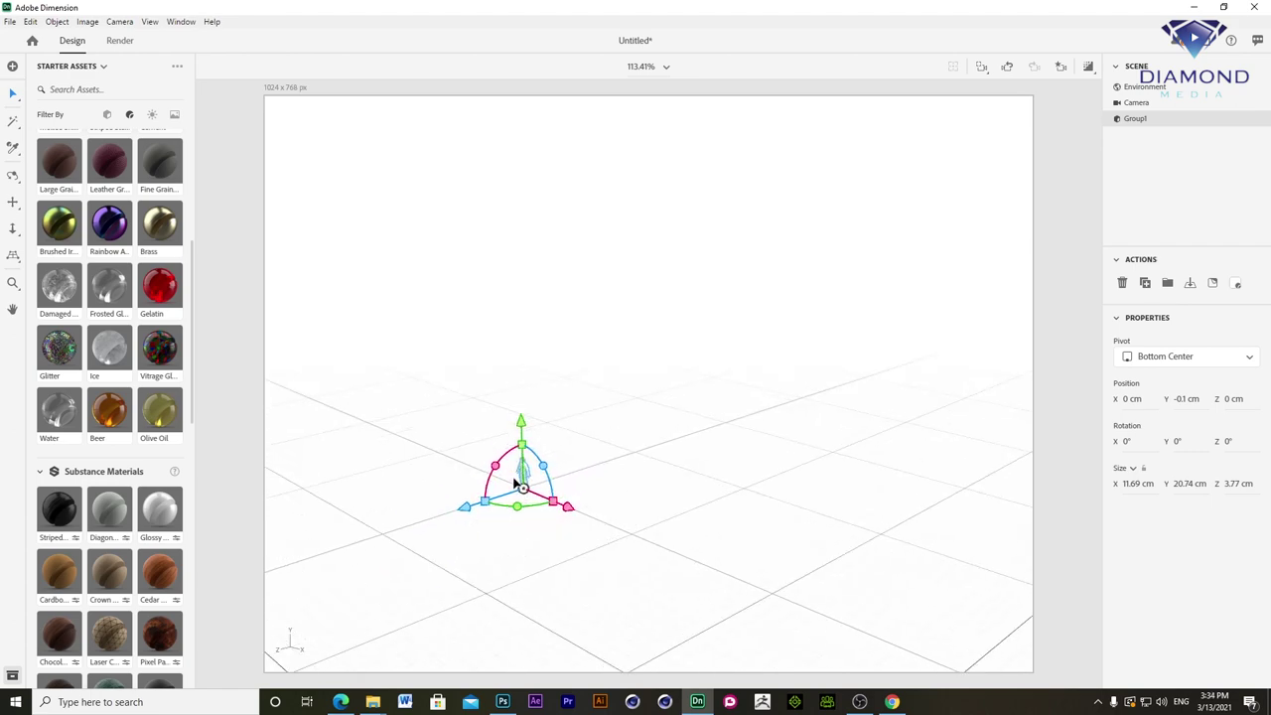
- Zoom in and rotate the figure to 21° on the Y axis so it faces front
{"action": "scroll", "coordinate": [519, 484], "scroll_direction": "up", "scroll_amount": 1}
{"action": "scroll", "coordinate": [519, 484], "scroll_direction": "up", "scroll_amount": 1}
{"action": "scroll", "coordinate": [519, 484], "scroll_direction": "up", "scroll_amount": 2}
{"action": "scroll", "coordinate": [522, 483], "scroll_direction": "up", "scroll_amount": 2}
{"action": "scroll", "coordinate": [523, 483], "scroll_direction": "up", "scroll_amount": 1}
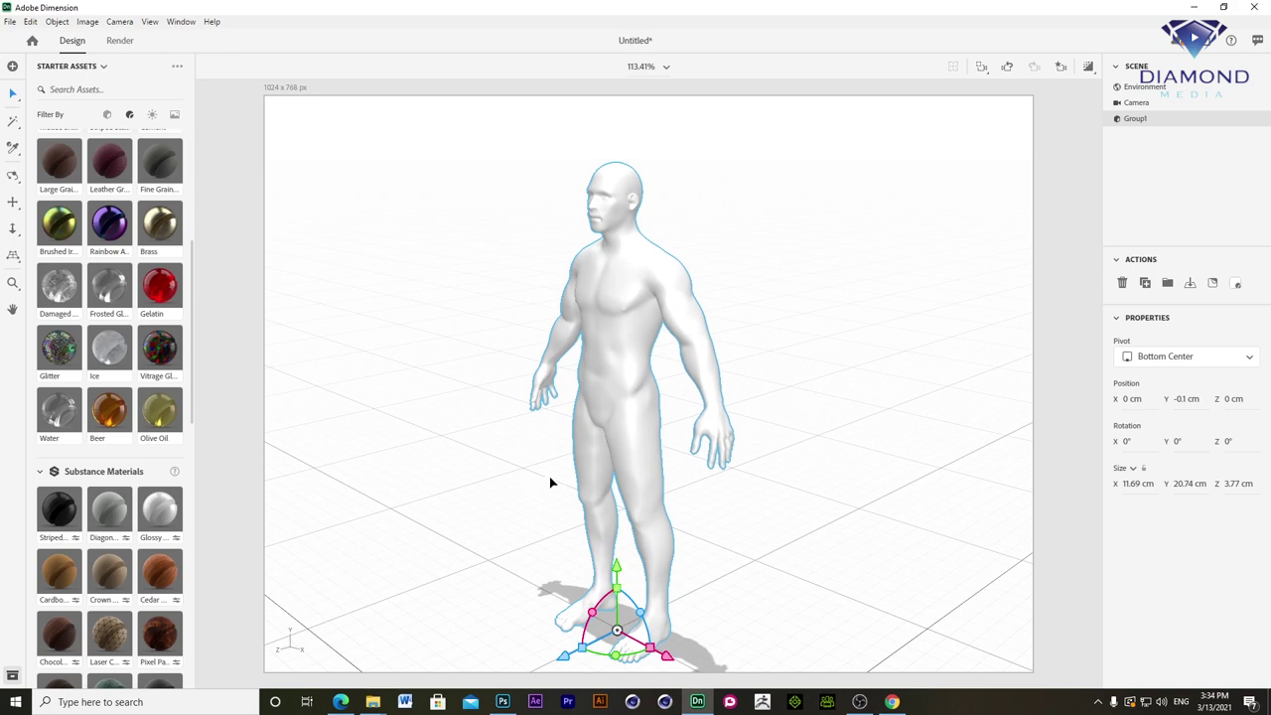
{"action": "mouse_move", "coordinate": [610, 661]}
{"action": "left_mouse_down"}
{"action": "mouse_move", "coordinate": [224, 635]}
{"action": "mouse_move", "coordinate": [1149, 548]}
{"action": "mouse_move", "coordinate": [1018, 585]}
{"action": "mouse_move", "coordinate": [596, 629]}
{"action": "mouse_move", "coordinate": [1192, 525]}
{"action": "mouse_move", "coordinate": [695, 654]}
{"action": "left_mouse_up"}
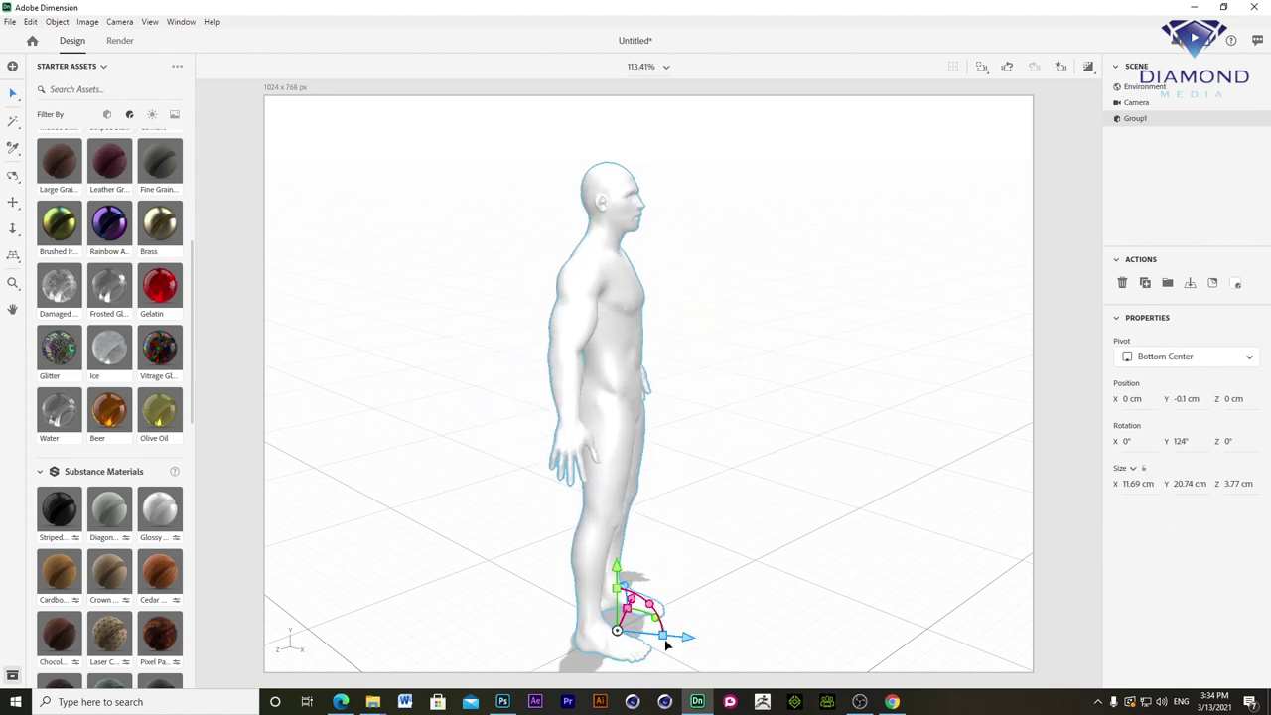
{"action": "mouse_move", "coordinate": [649, 608]}
{"action": "left_mouse_down"}
{"action": "mouse_move", "coordinate": [655, 662]}
{"action": "mouse_move", "coordinate": [663, 596]}
{"action": "left_mouse_up"}
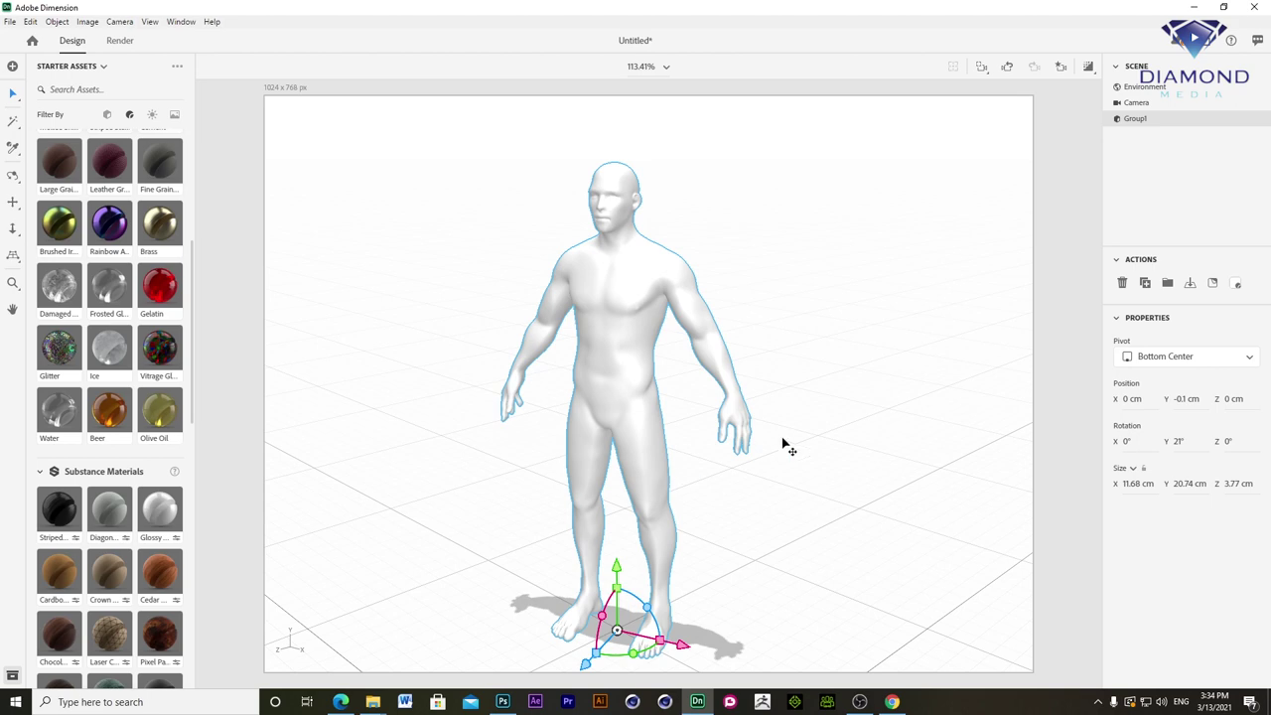
- Drop the Beer material onto the figure's torso
{"action": "left_click_drag", "start_coordinate": [98, 415], "coordinate": [604, 366]}
{"action": "scroll", "coordinate": [133, 422], "scroll_direction": "down", "scroll_amount": 5}
{"action": "scroll", "coordinate": [132, 422], "scroll_direction": "down", "scroll_amount": 3}
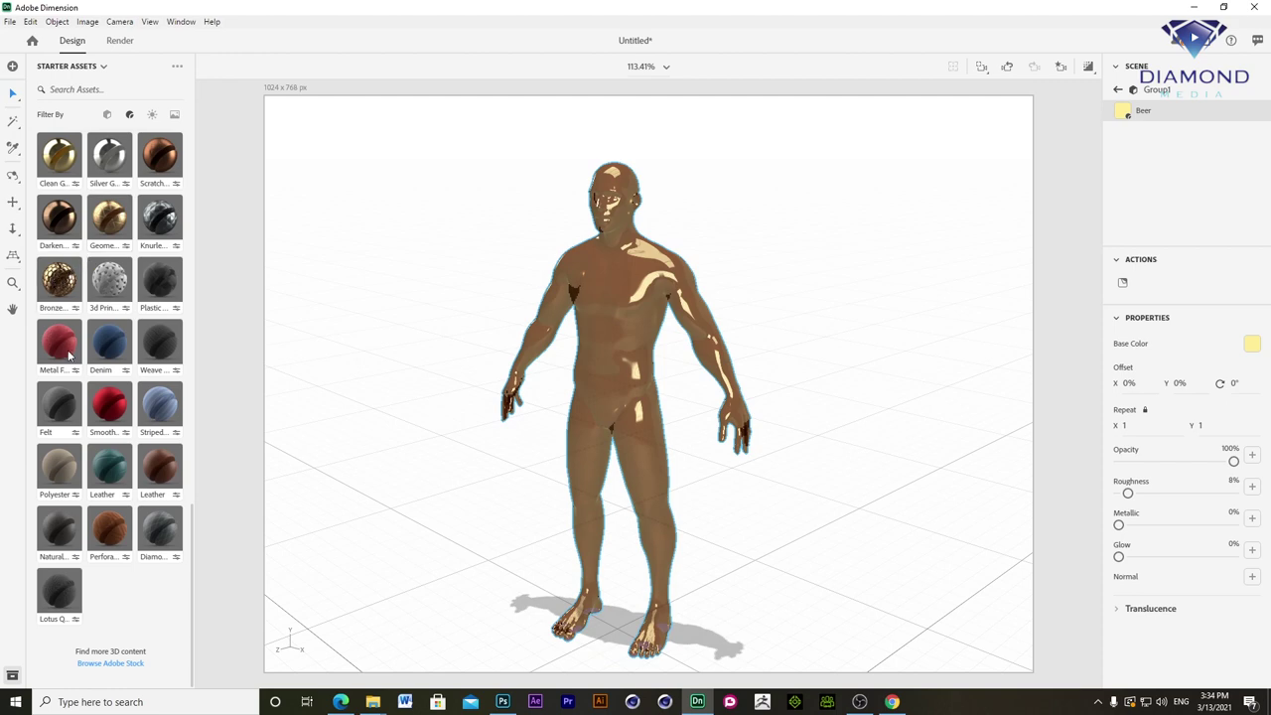
- Try the Clean Gold material on the figure, then return to the Free3D page in Chrome
{"action": "left_click_drag", "start_coordinate": [61, 163], "coordinate": [682, 348]}
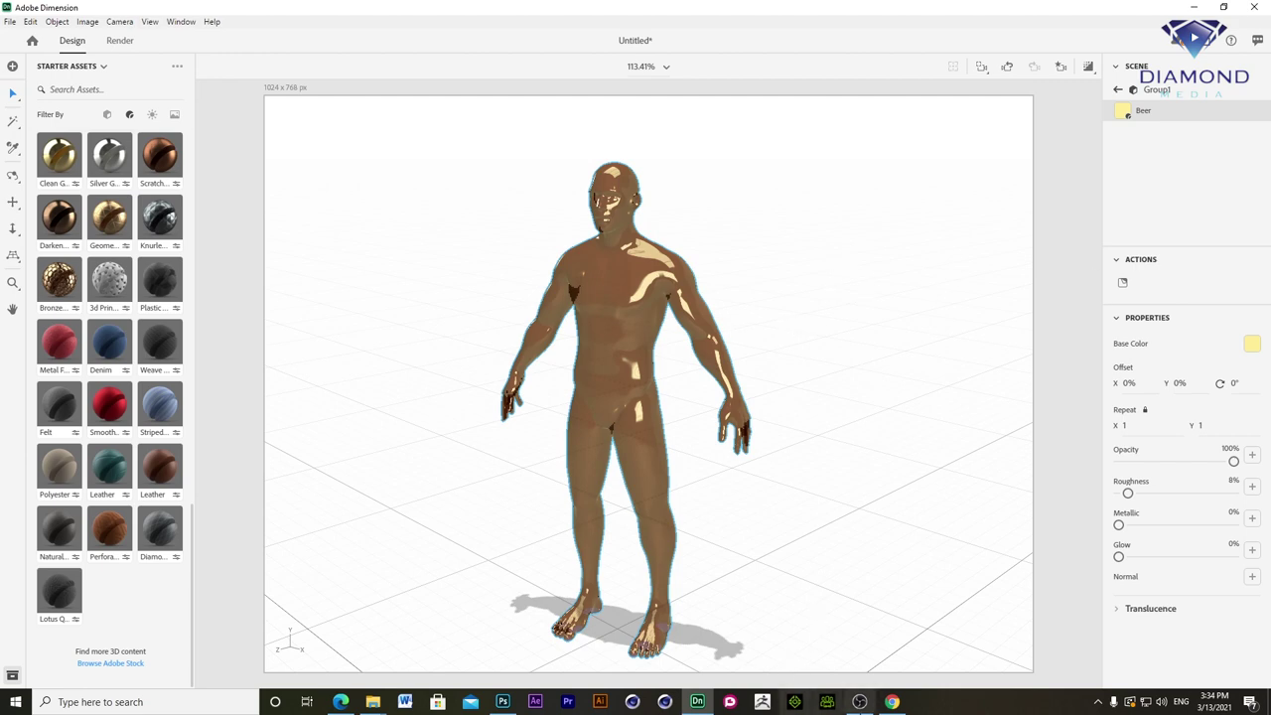
{"action": "left_click", "coordinate": [891, 702]}
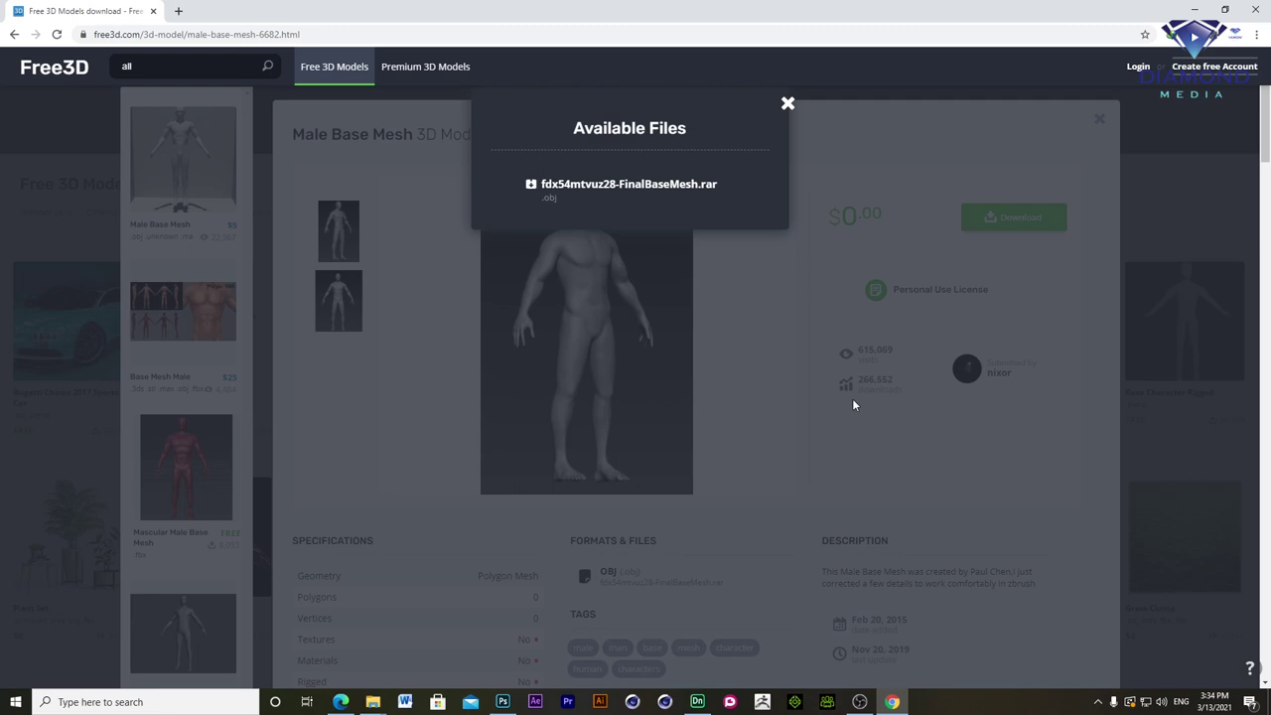
- Close the Free3D download pop-ups, browse the models listing, and switch back to Photoshop
{"action": "left_click", "coordinate": [787, 104]}
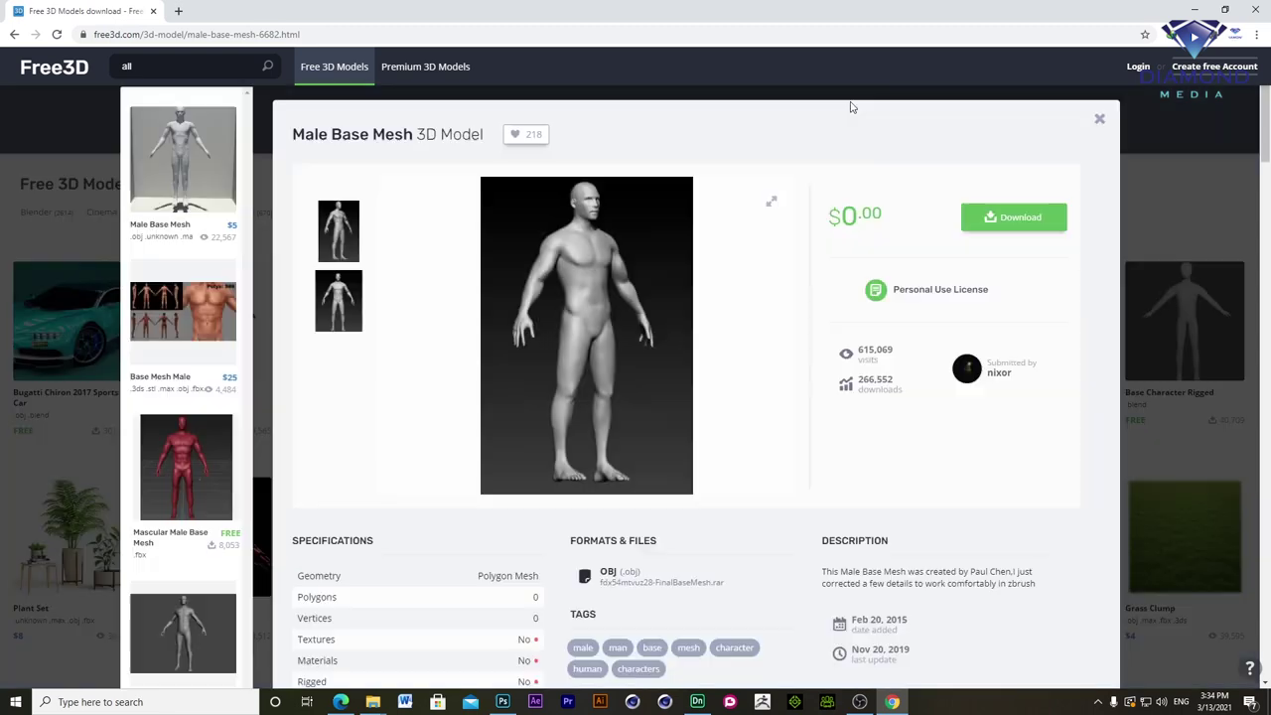
{"action": "left_click", "coordinate": [1100, 122]}
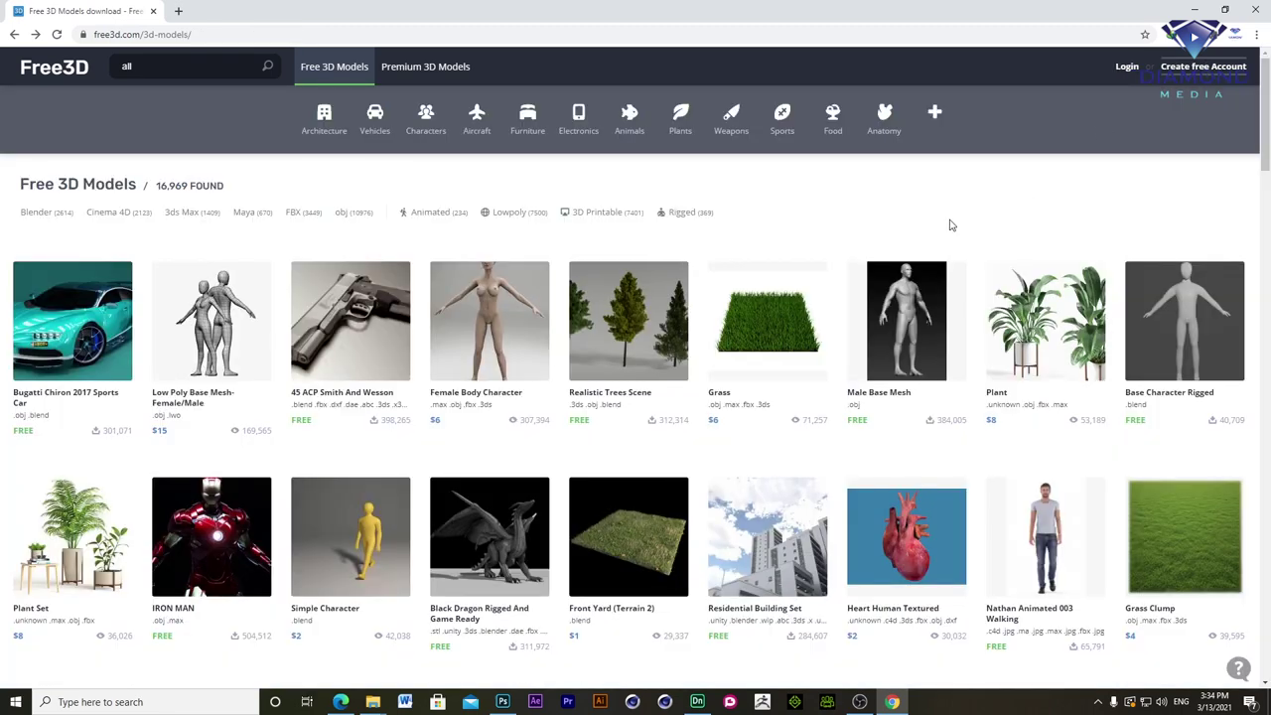
{"action": "scroll", "coordinate": [779, 257], "scroll_direction": "down", "scroll_amount": 5}
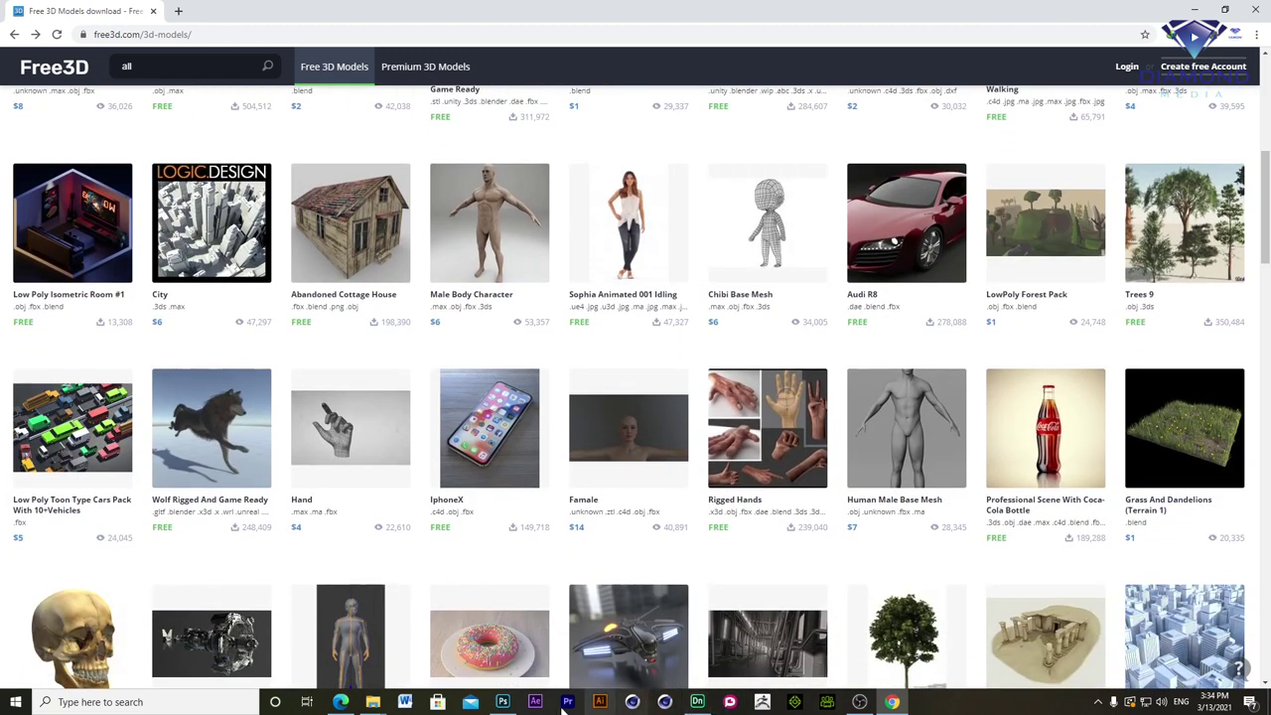
{"action": "left_click", "coordinate": [508, 704]}
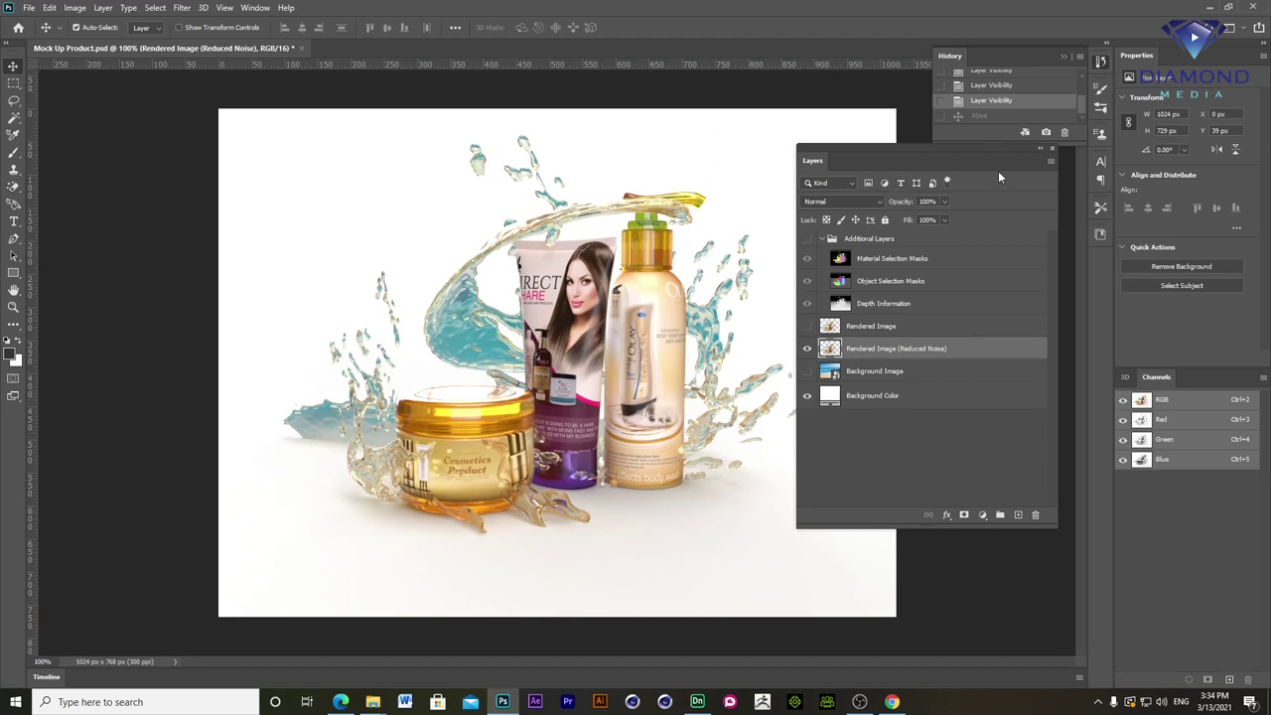
- Close the floating Layers panel and close Mock Up Product.psd without saving
{"action": "left_click", "coordinate": [1054, 149]}
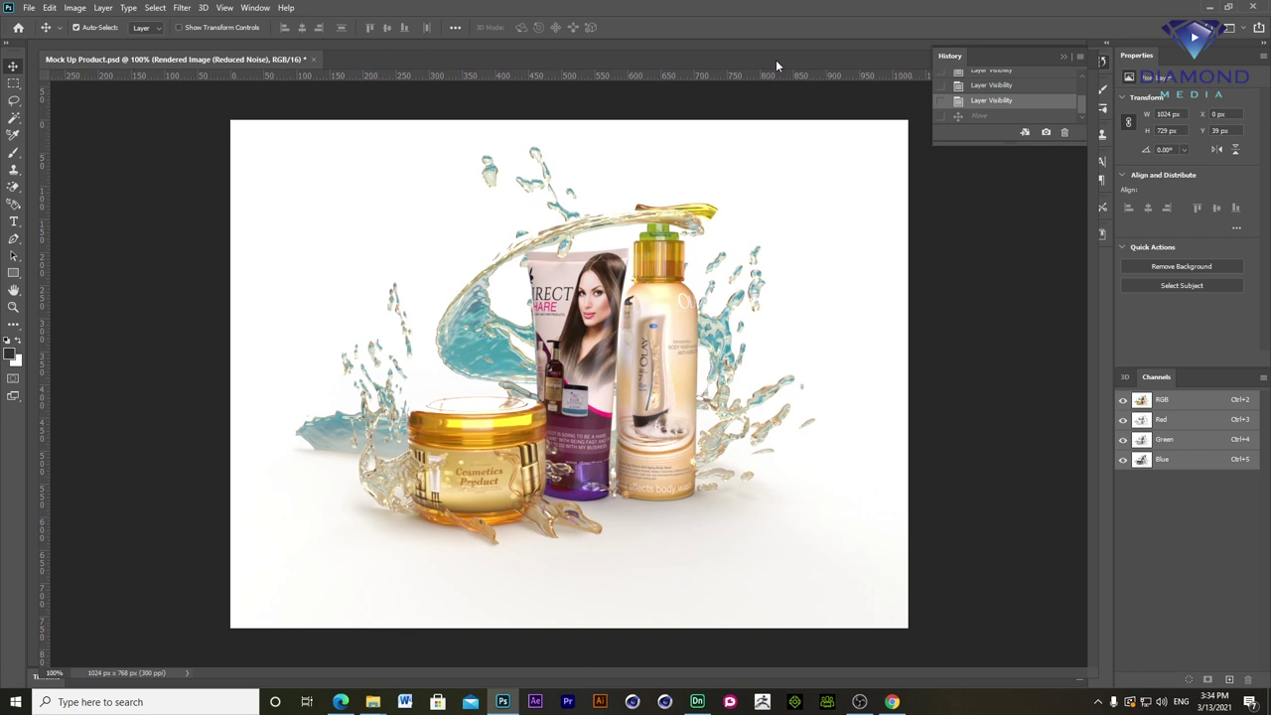
{"action": "left_click_drag", "start_coordinate": [776, 60], "coordinate": [768, 80]}
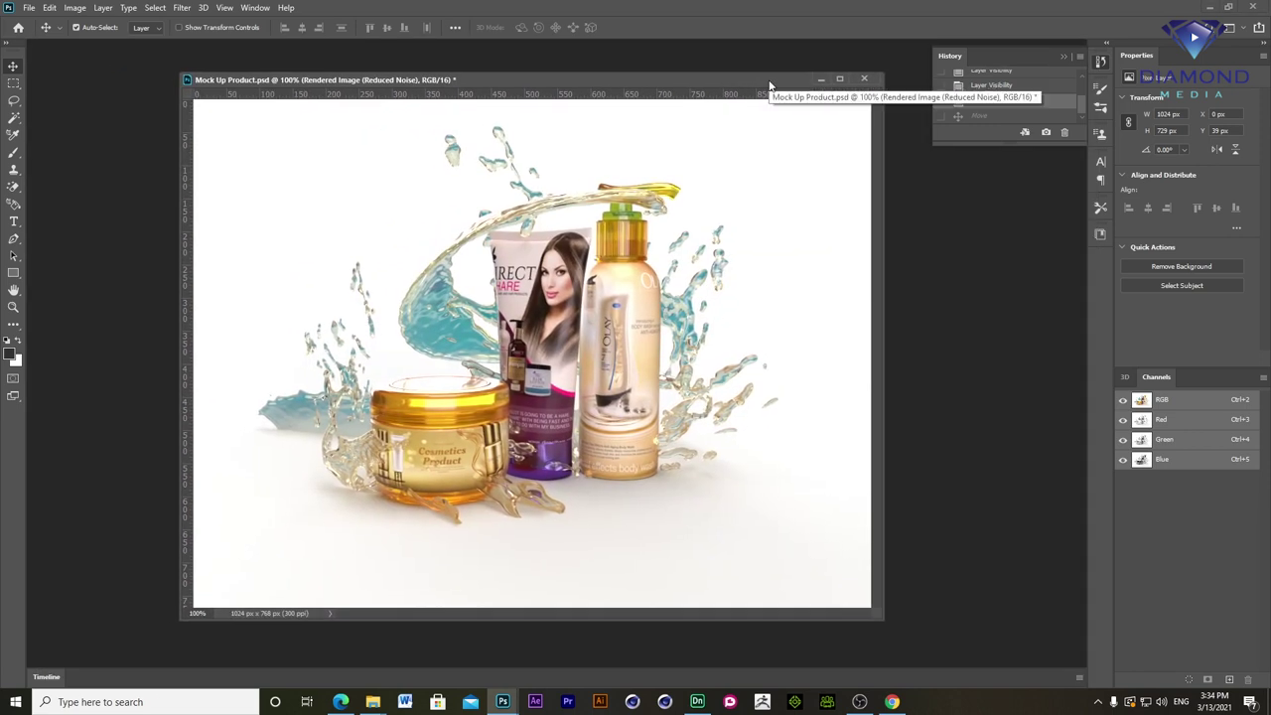
{"action": "left_click", "coordinate": [866, 79]}
{"action": "left_click", "coordinate": [629, 262]}
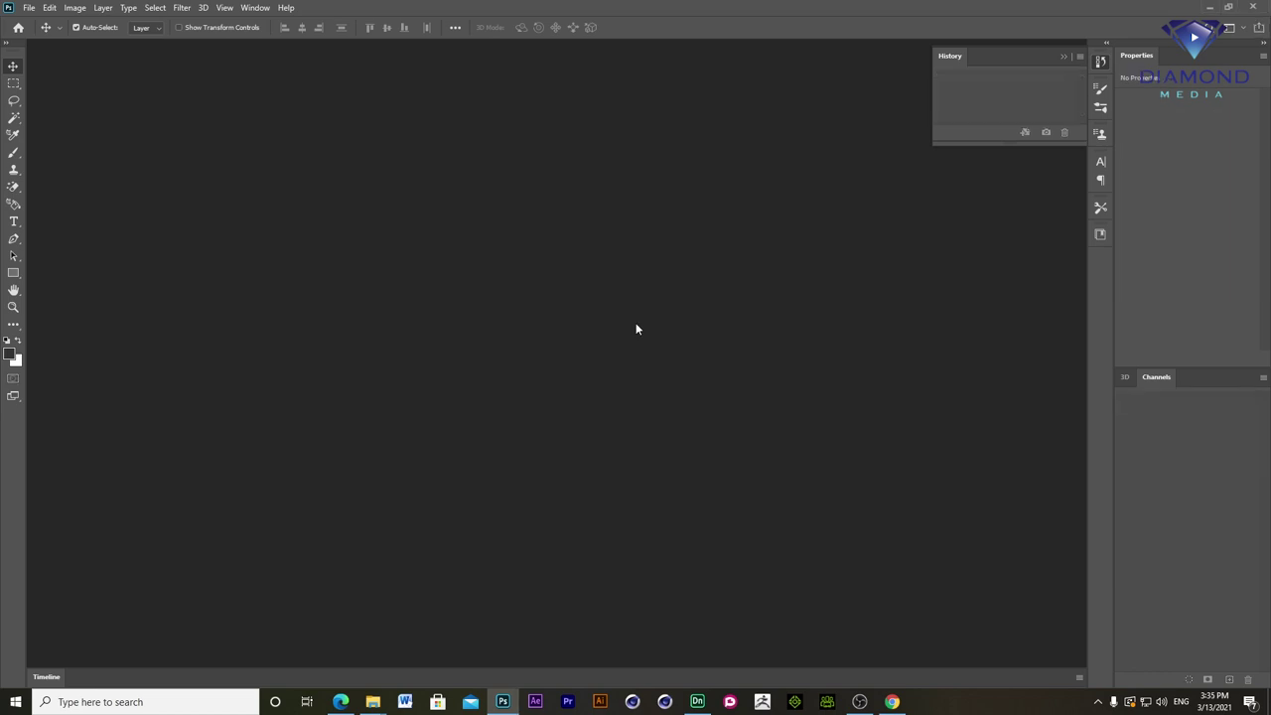
- Open the core-mango-500ml-bottle.png image
{"action": "double_click", "coordinate": [635, 328]}
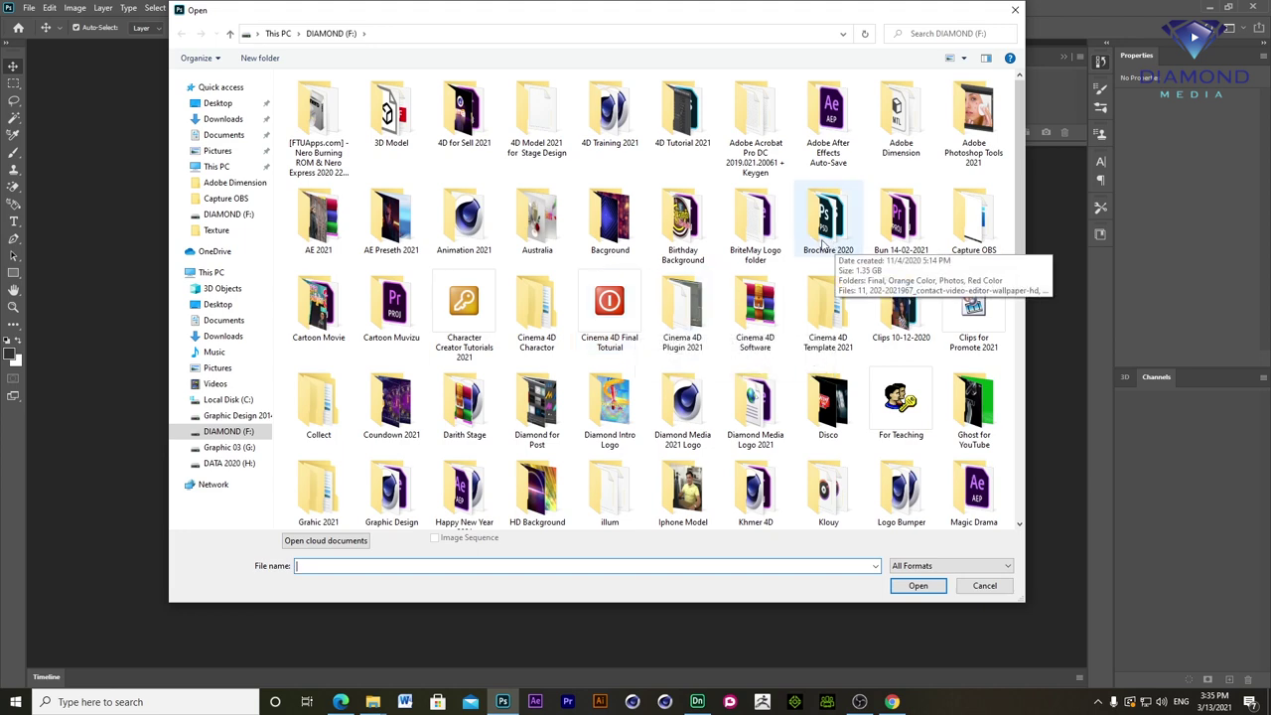
{"action": "scroll", "coordinate": [809, 243], "scroll_direction": "down", "scroll_amount": 2}
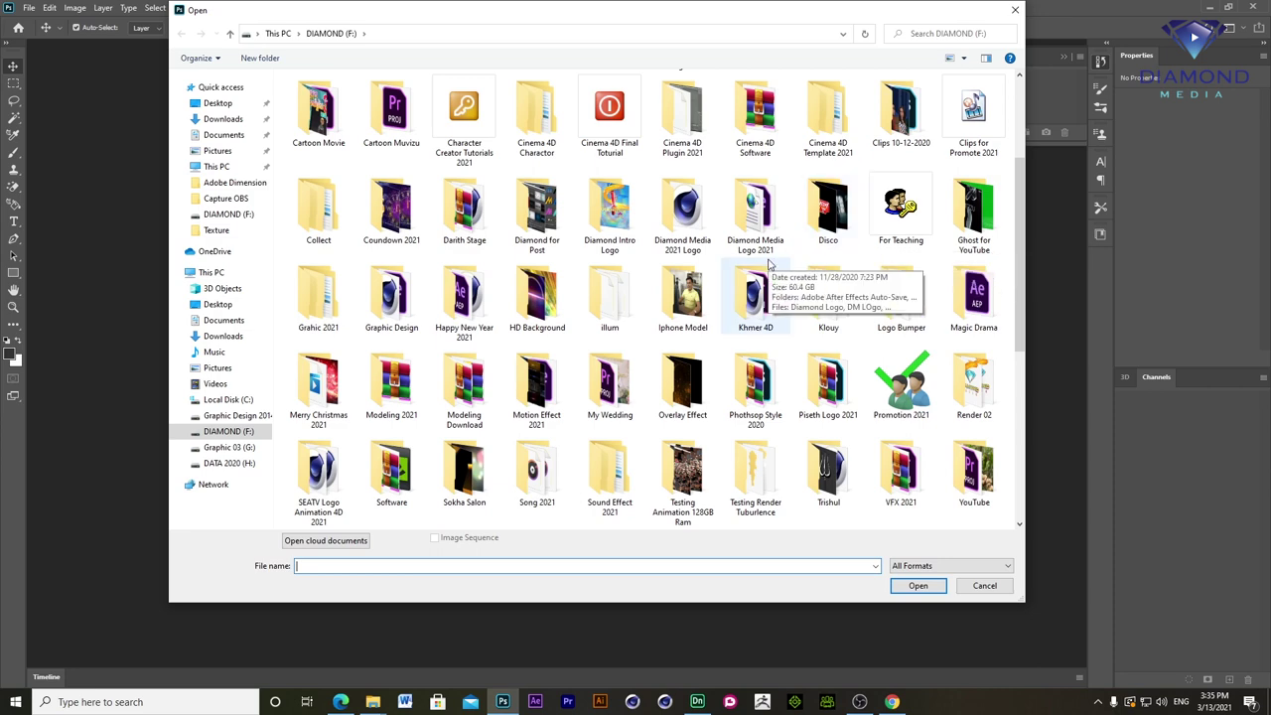
{"action": "scroll", "coordinate": [768, 263], "scroll_direction": "down", "scroll_amount": 4}
{"action": "double_click", "coordinate": [958, 220]}
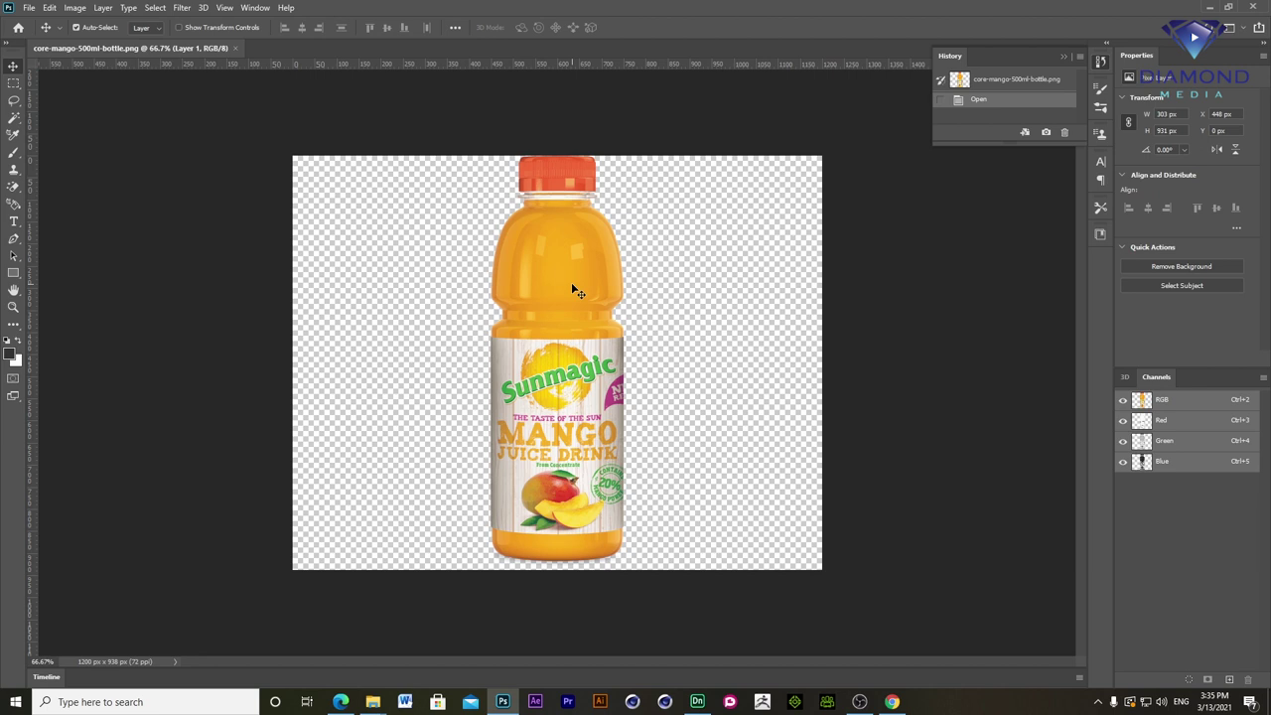
- Start Free Transform on the bottle and add a vertical guide at 600 px through its centre
{"action": "key", "text": "ctrl+t"}
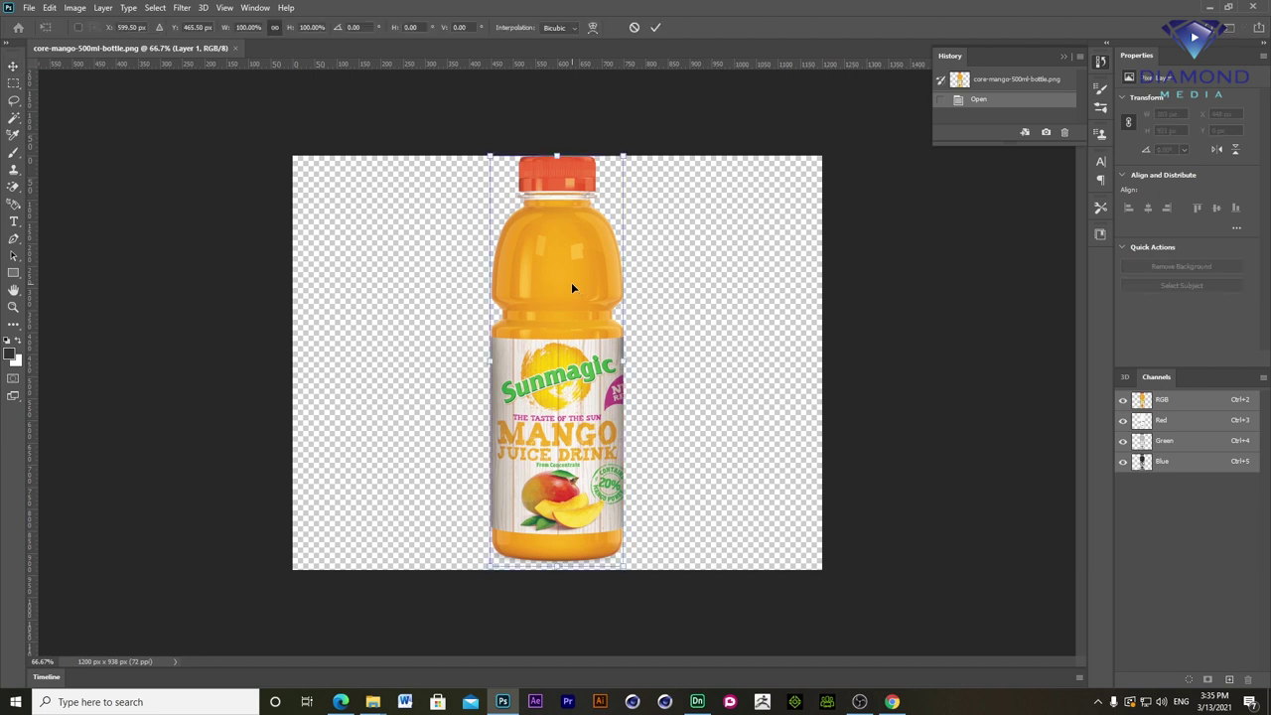
{"action": "left_click", "coordinate": [48, 8]}
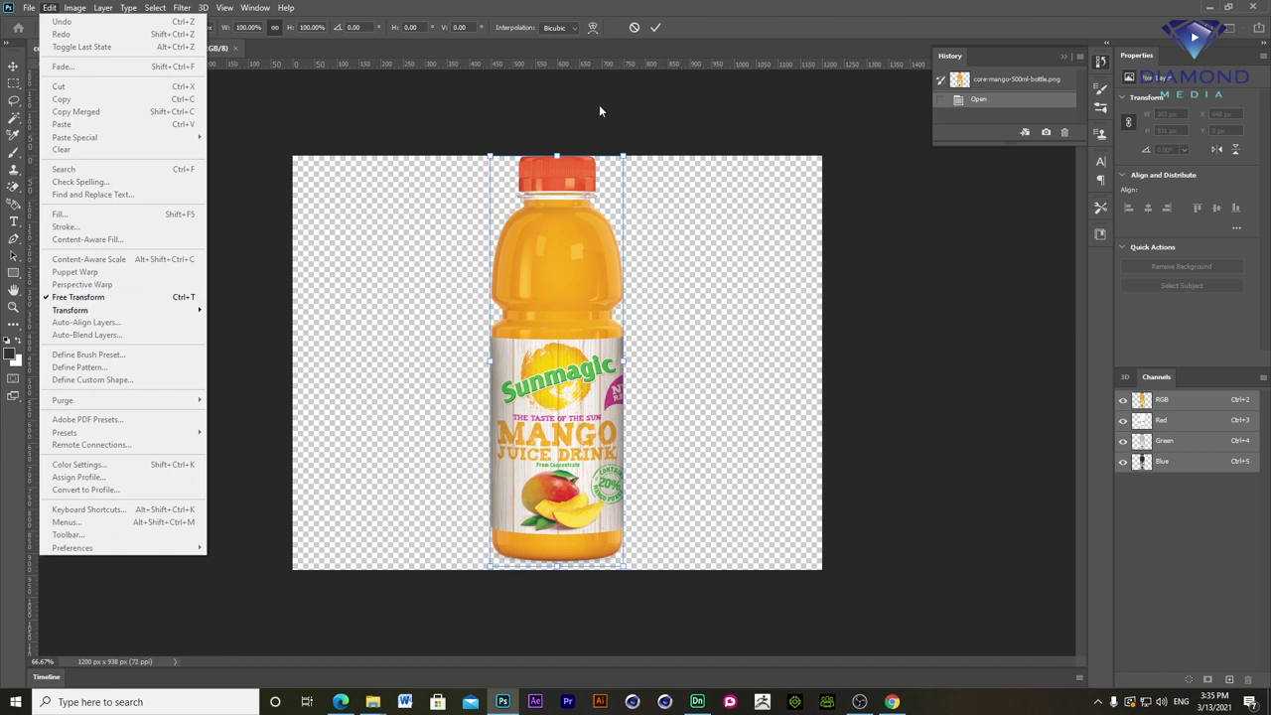
{"action": "left_click", "coordinate": [556, 115]}
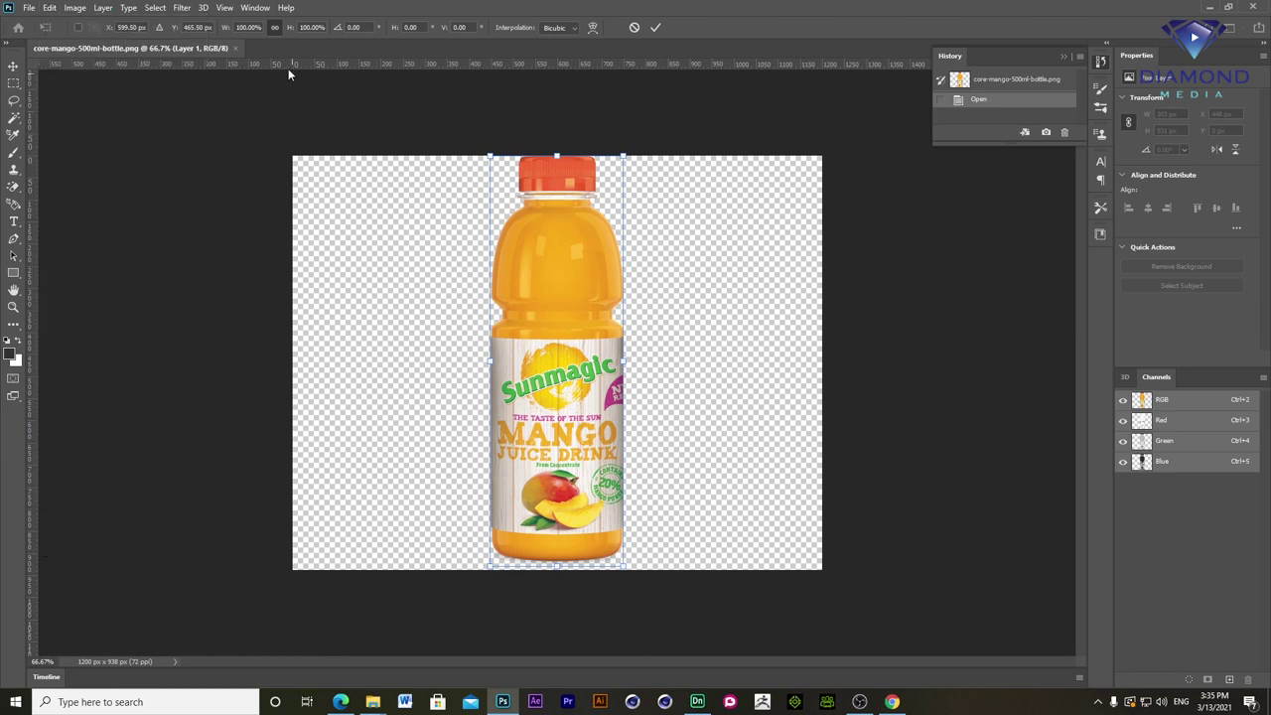
{"action": "left_click", "coordinate": [225, 8]}
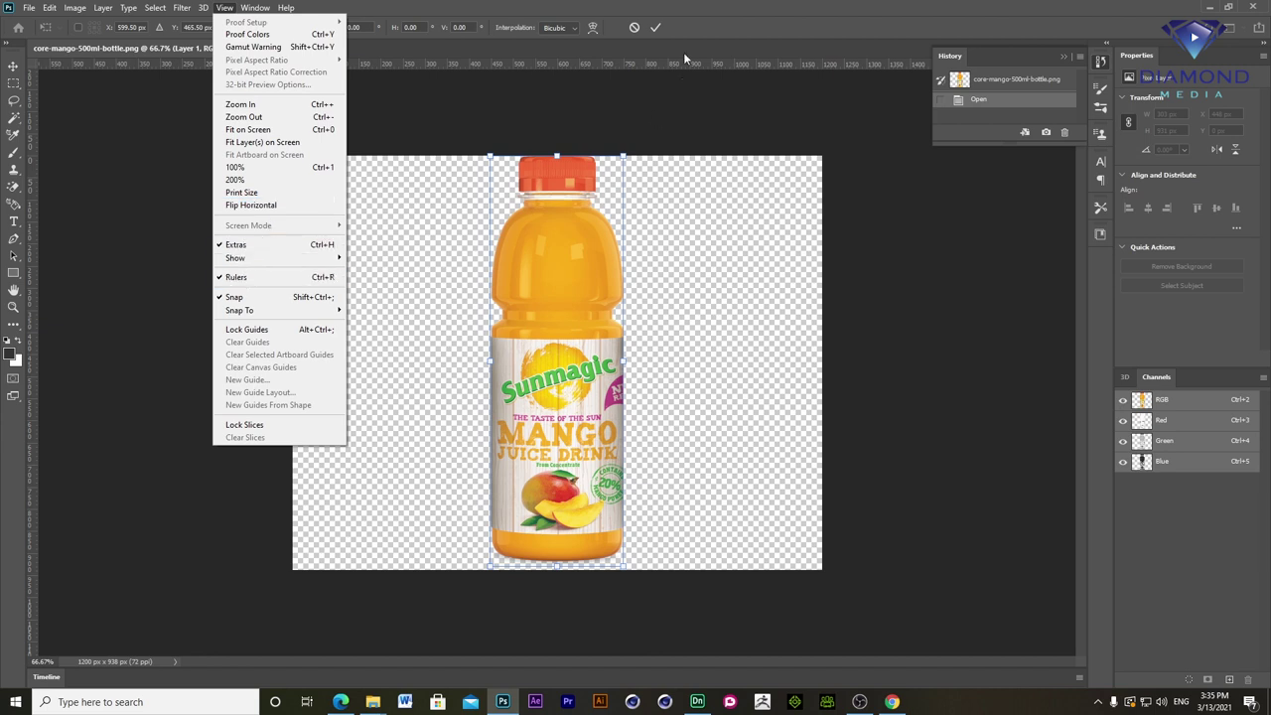
{"action": "left_click", "coordinate": [594, 101]}
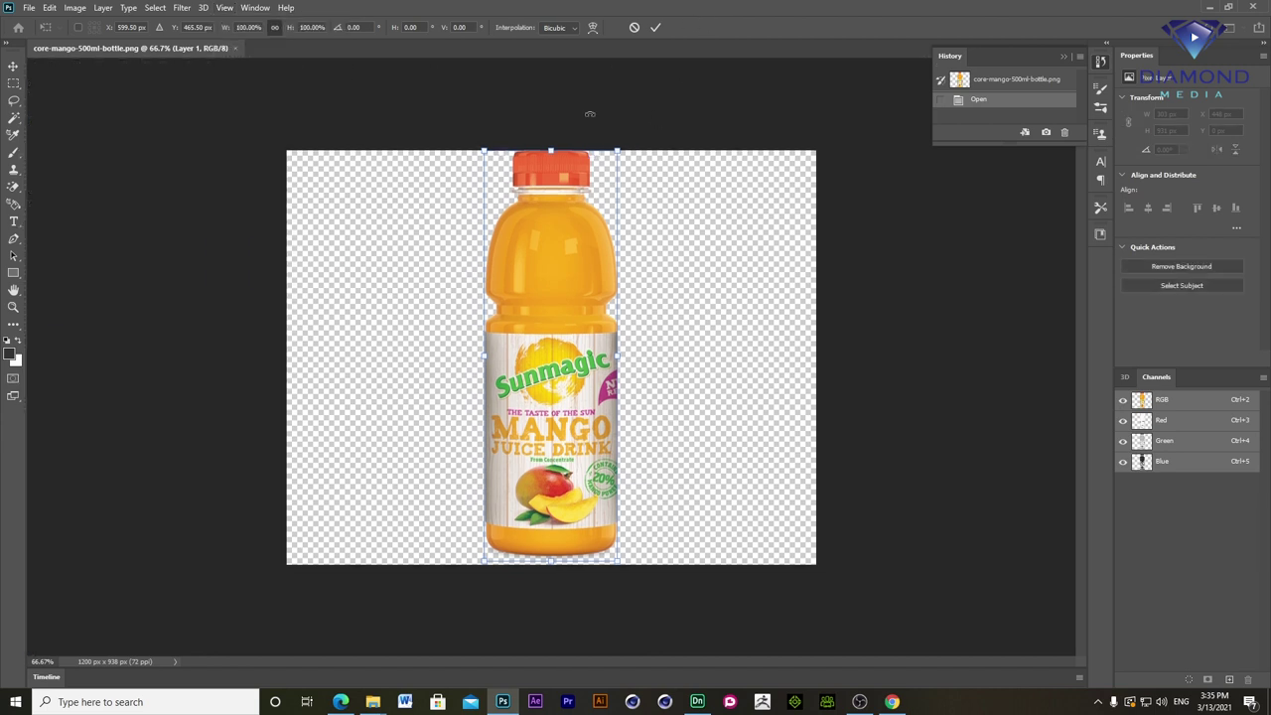
{"action": "left_click_drag", "start_coordinate": [33, 396], "coordinate": [556, 367]}
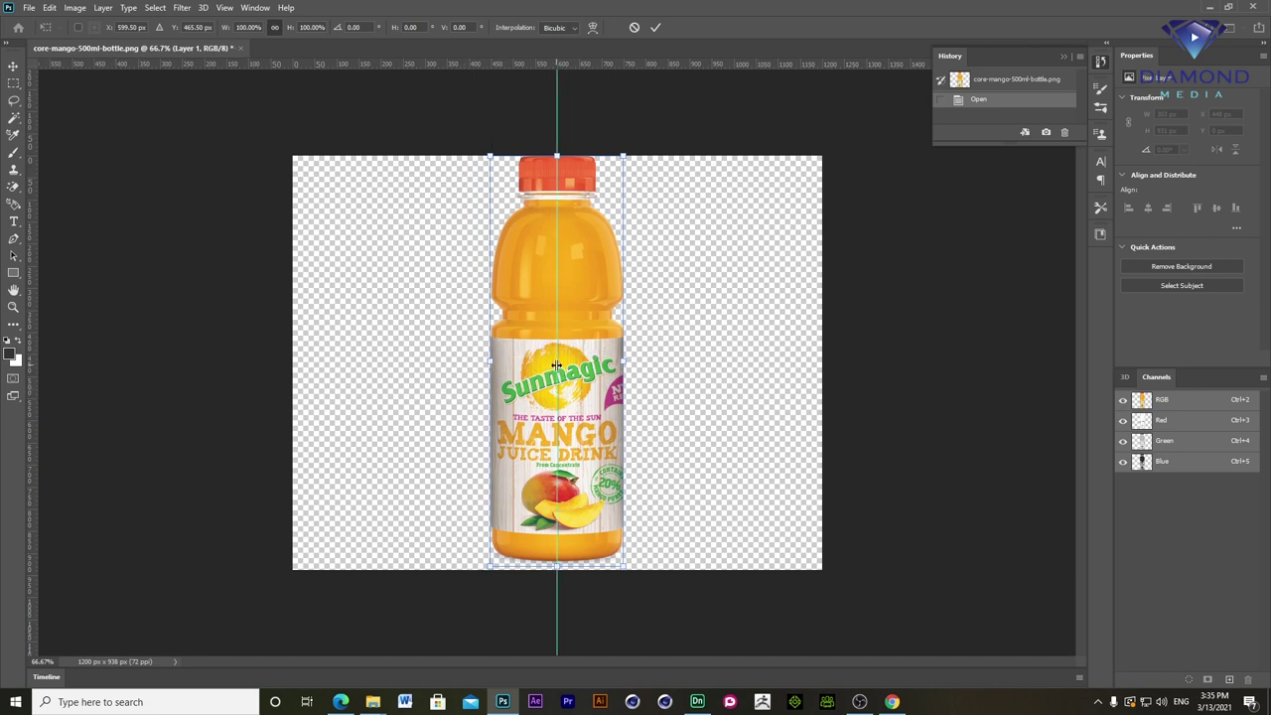
- Commit the bottle's resize and zoom in on the bottle cap
{"action": "key", "text": "Return"}
{"action": "key", "text": "ctrl+plus"}
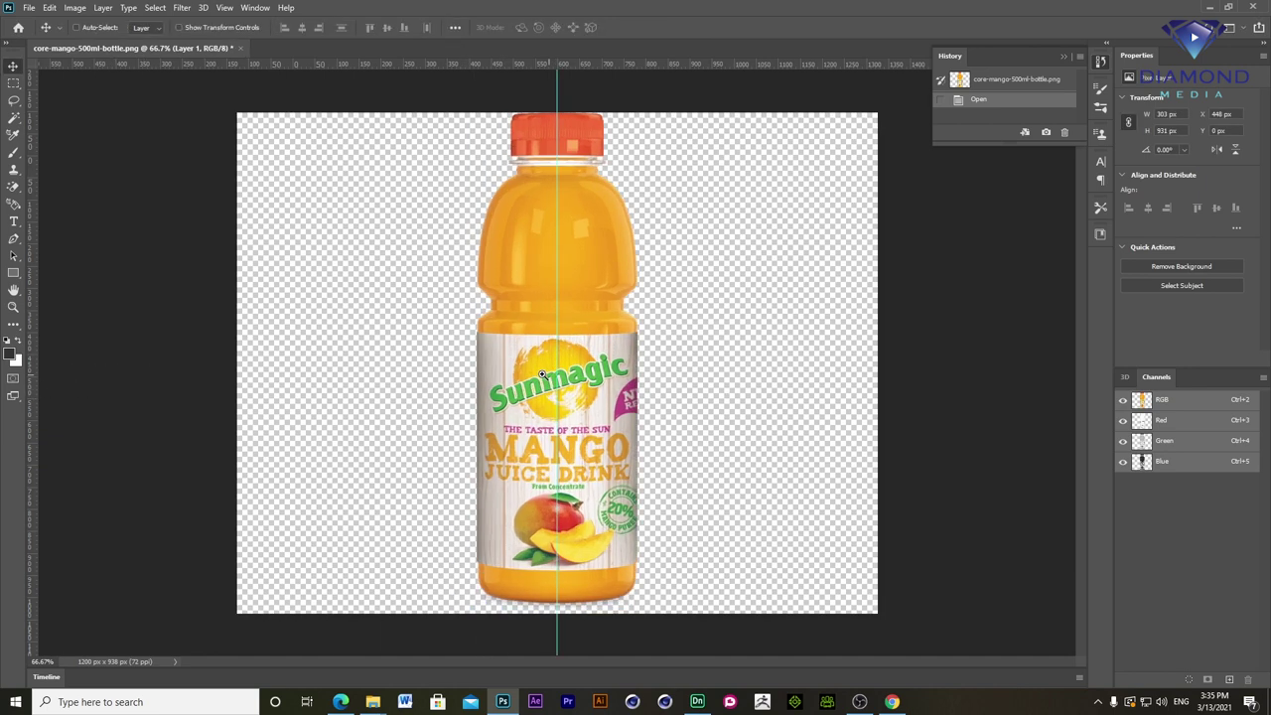
{"action": "left_click", "coordinate": [13, 238]}
{"action": "mouse_move", "coordinate": [340, 228]}
{"action": "left_mouse_down", "text": "ctrl"}
{"action": "mouse_move", "coordinate": [602, 374]}
{"action": "mouse_move", "coordinate": [613, 306]}
{"action": "left_mouse_up", "text": "ctrl"}
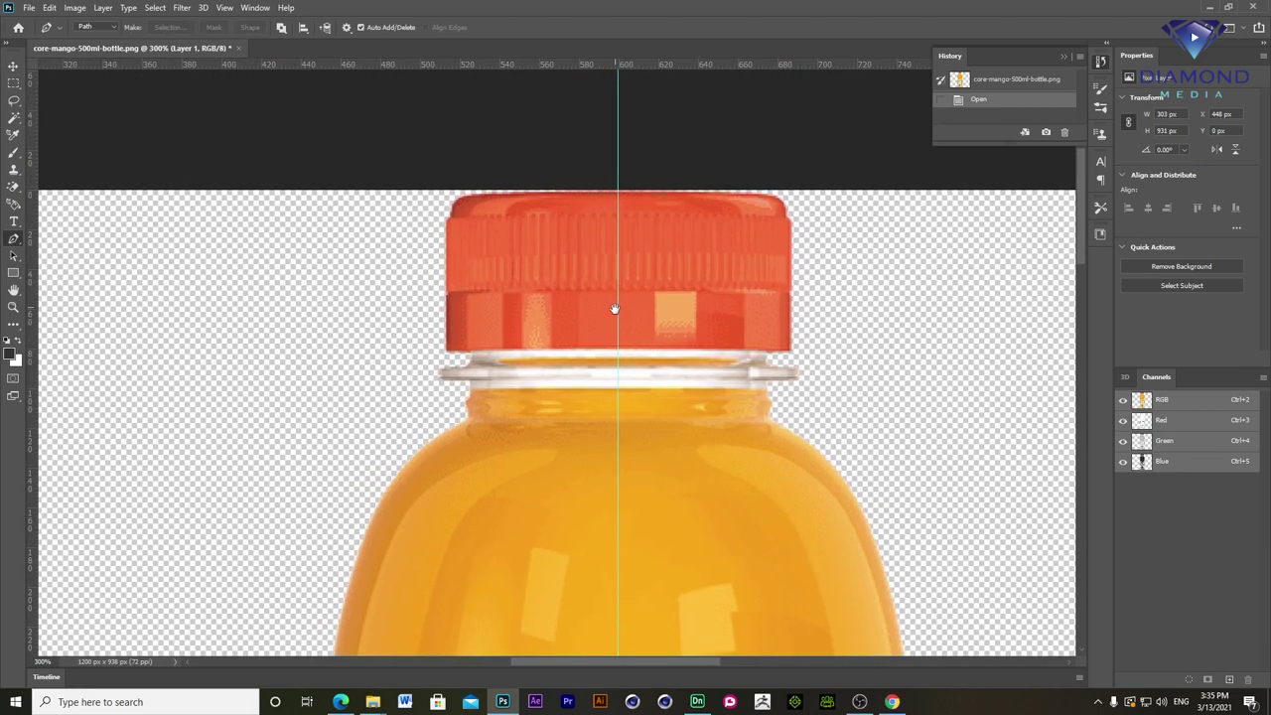
- Trace anchors from the cap top on the guide down the cap, neck ring and neck
{"action": "left_click", "coordinate": [617, 193]}
{"action": "left_click", "coordinate": [471, 189]}
{"action": "left_click", "coordinate": [452, 219]}
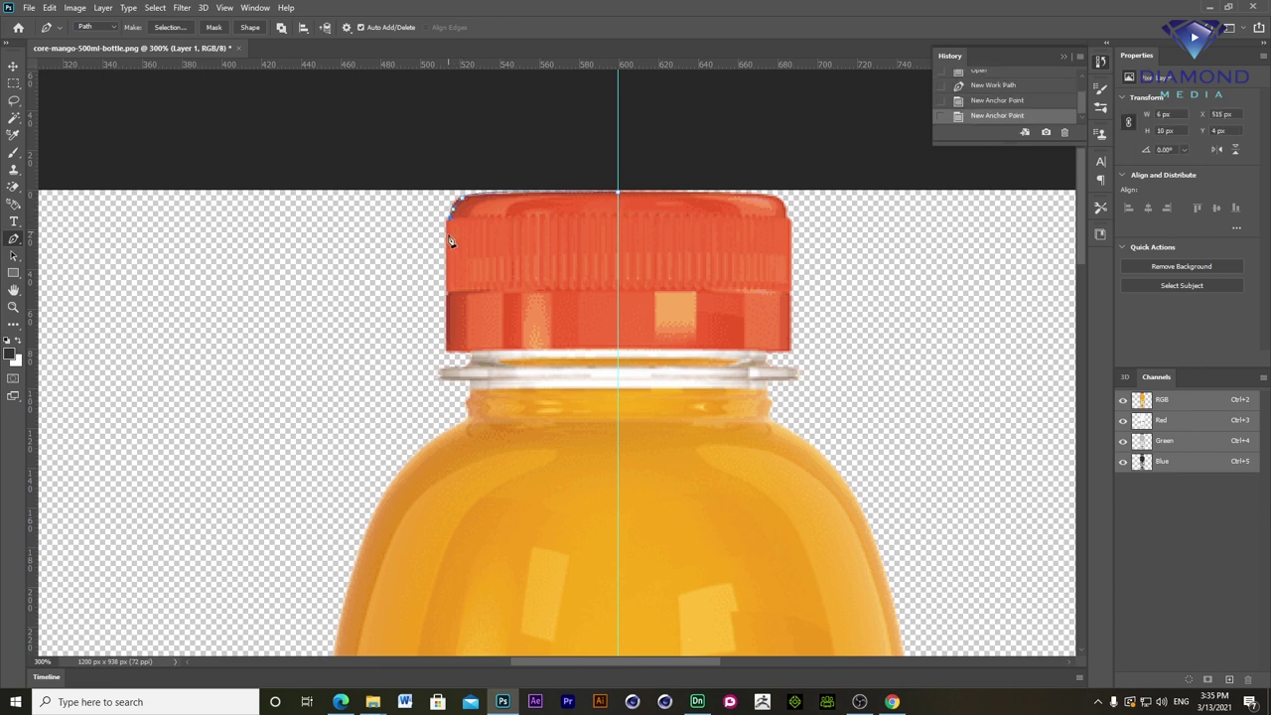
{"action": "left_click", "coordinate": [447, 353]}
{"action": "left_click", "coordinate": [439, 369]}
{"action": "left_click", "coordinate": [468, 378]}
{"action": "left_click", "coordinate": [466, 419]}
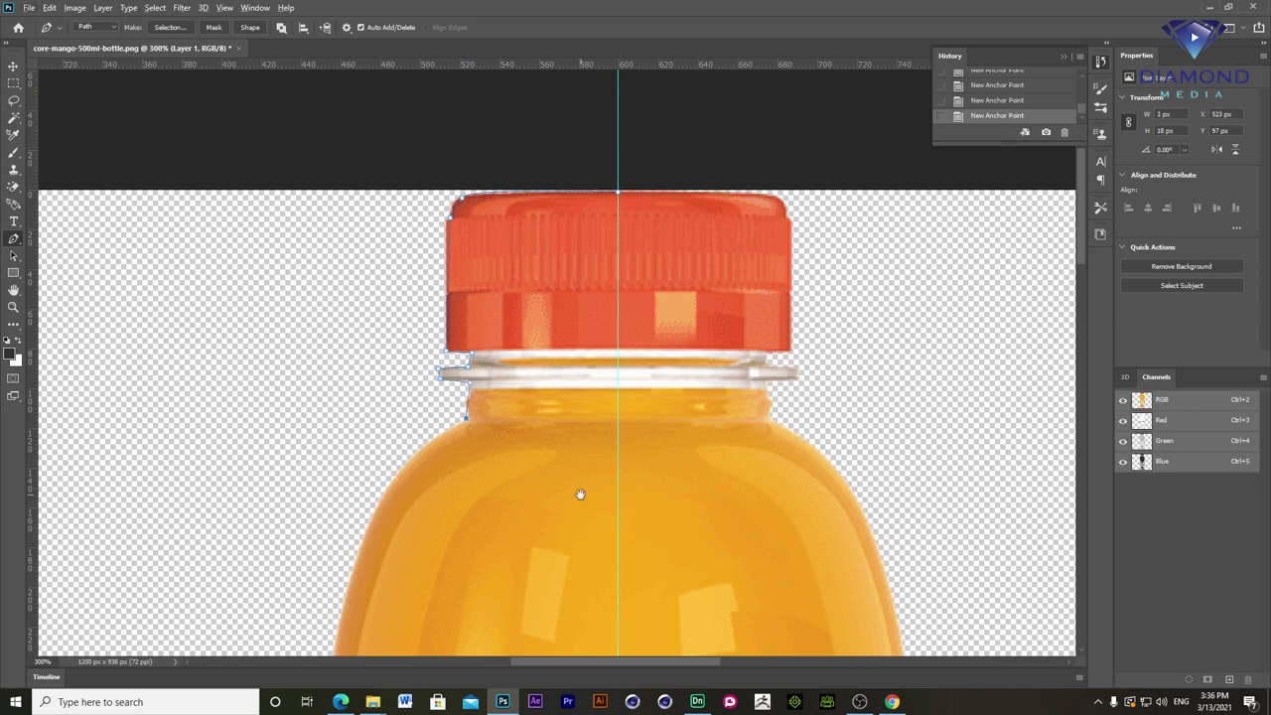
- Continue the path with curved anchors down the shoulder to the base centre, then finish it
{"action": "left_click_drag", "start_coordinate": [553, 463], "coordinate": [507, 206]}
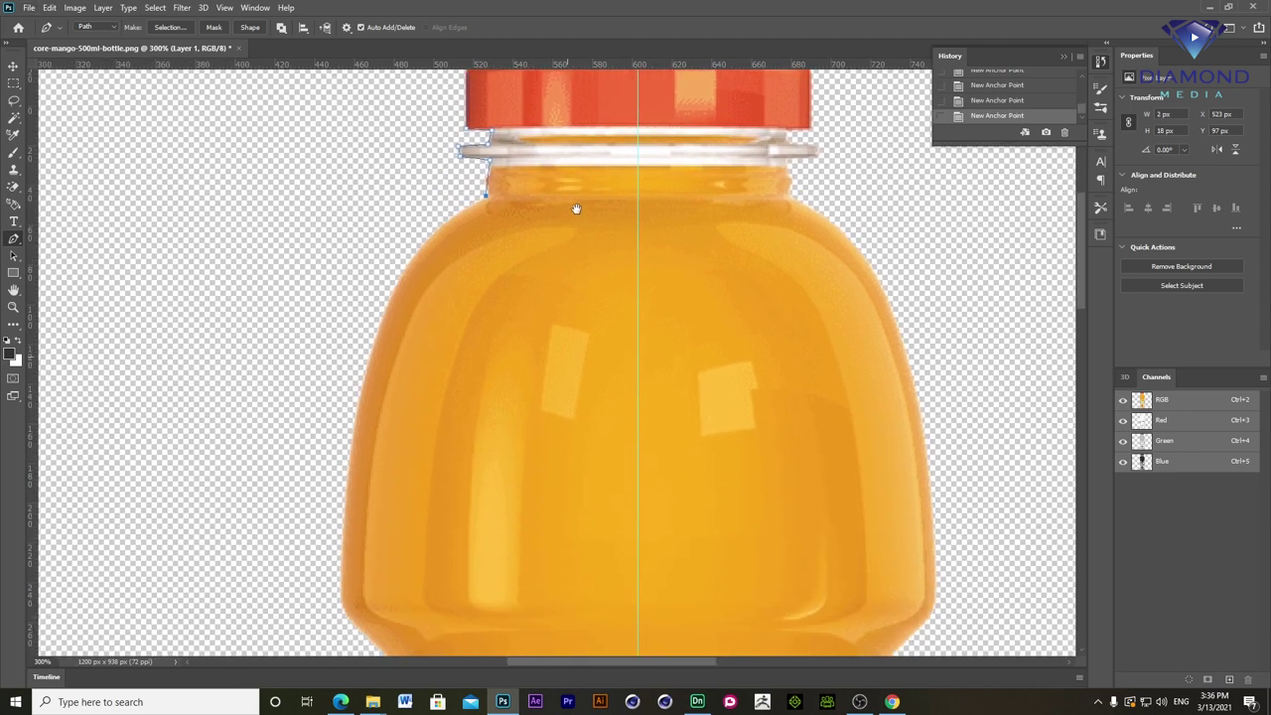
{"action": "left_click_drag", "start_coordinate": [404, 239], "coordinate": [384, 286]}
{"action": "scroll", "coordinate": [379, 287], "scroll_direction": "down", "scroll_amount": 10}
{"action": "left_click_drag", "start_coordinate": [372, 547], "coordinate": [404, 567]}
{"action": "left_click", "coordinate": [404, 568]}
{"action": "left_click_drag", "start_coordinate": [646, 600], "coordinate": [675, 606]}
{"action": "scroll", "coordinate": [693, 537], "scroll_direction": "down", "scroll_amount": 2, "text": "alt"}
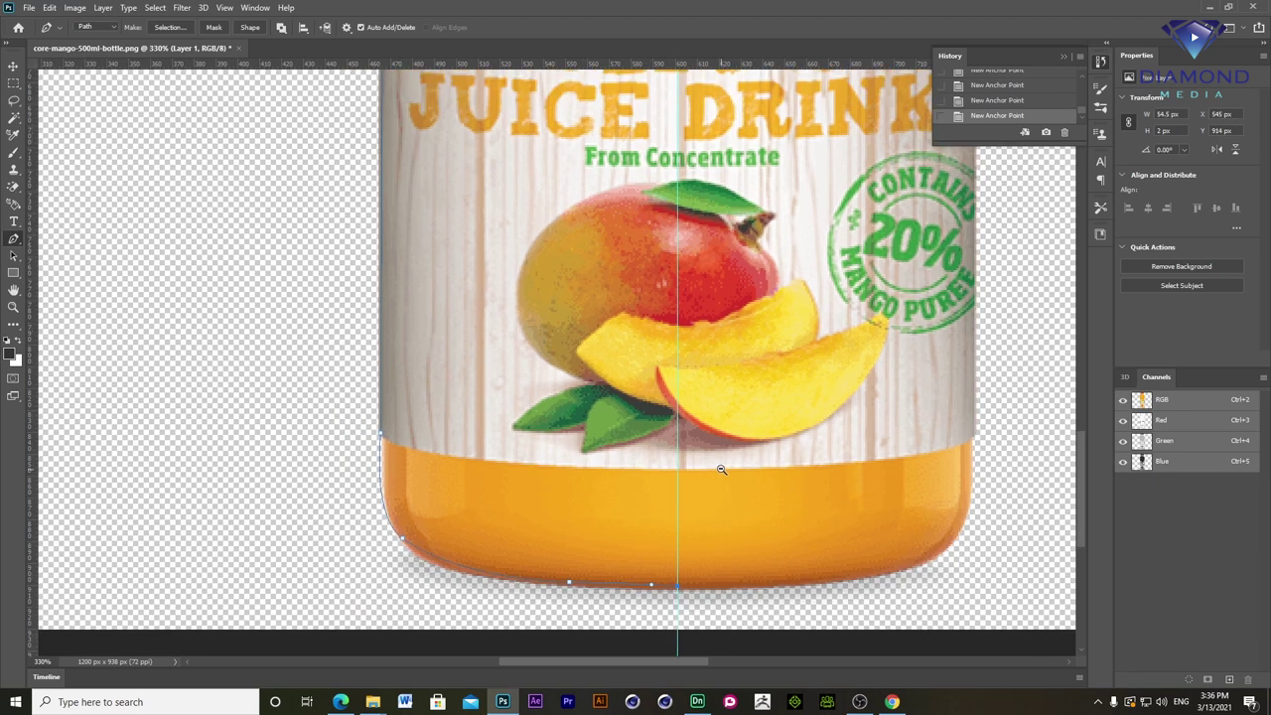
{"action": "scroll", "coordinate": [694, 516], "scroll_direction": "down", "scroll_amount": 2, "text": "alt"}
{"action": "scroll", "coordinate": [692, 497], "scroll_direction": "down", "scroll_amount": 2, "text": "alt"}
{"action": "scroll", "coordinate": [691, 455], "scroll_direction": "up", "scroll_amount": 2, "text": "alt"}
{"action": "scroll", "coordinate": [687, 427], "scroll_direction": "up", "scroll_amount": 3}
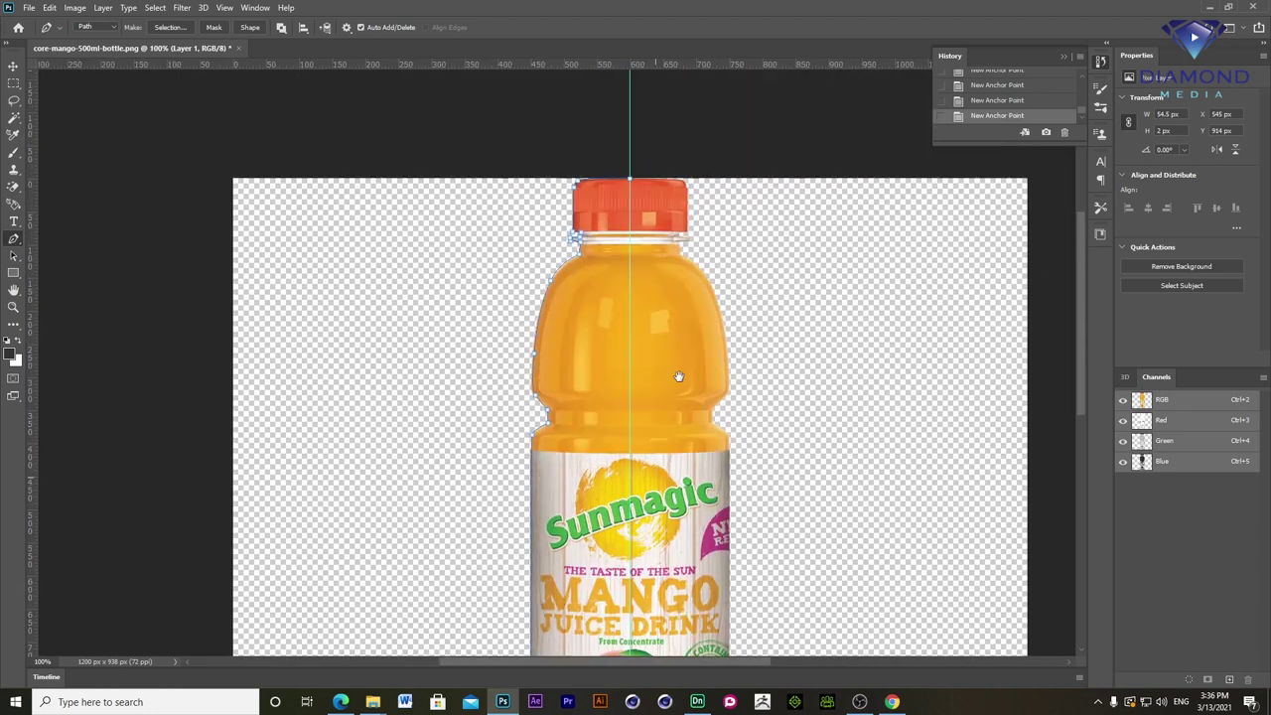
{"action": "key", "text": "Escape"}
- Scroll the canvas to review the completed left-half outline of the bottle
{"action": "scroll", "coordinate": [605, 318], "scroll_direction": "down", "scroll_amount": 1}
{"action": "scroll", "coordinate": [625, 346], "scroll_direction": "down", "scroll_amount": 1}
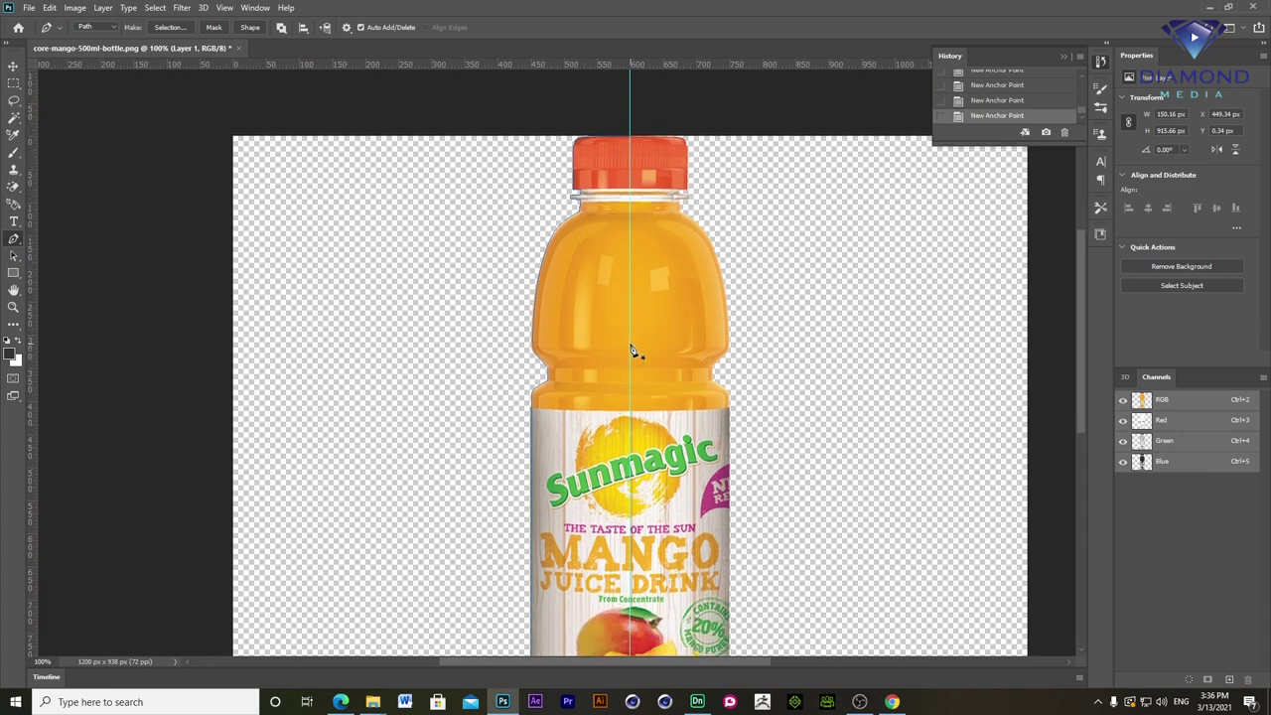
{"action": "scroll", "coordinate": [641, 368], "scroll_direction": "down", "scroll_amount": 1}
{"action": "scroll", "coordinate": [656, 407], "scroll_direction": "down", "scroll_amount": 2}
{"action": "scroll", "coordinate": [661, 433], "scroll_direction": "down", "scroll_amount": 2, "text": "alt"}
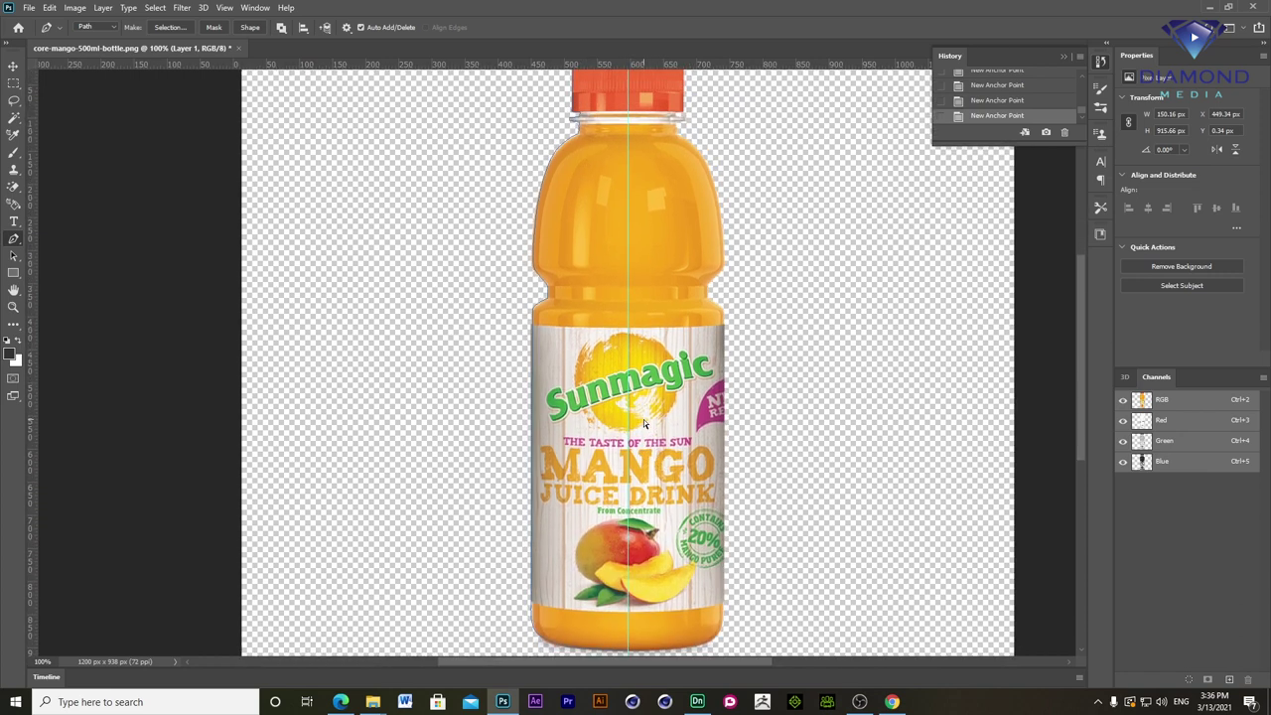
{"action": "scroll", "coordinate": [650, 427], "scroll_direction": "down", "scroll_amount": 1, "text": "alt"}
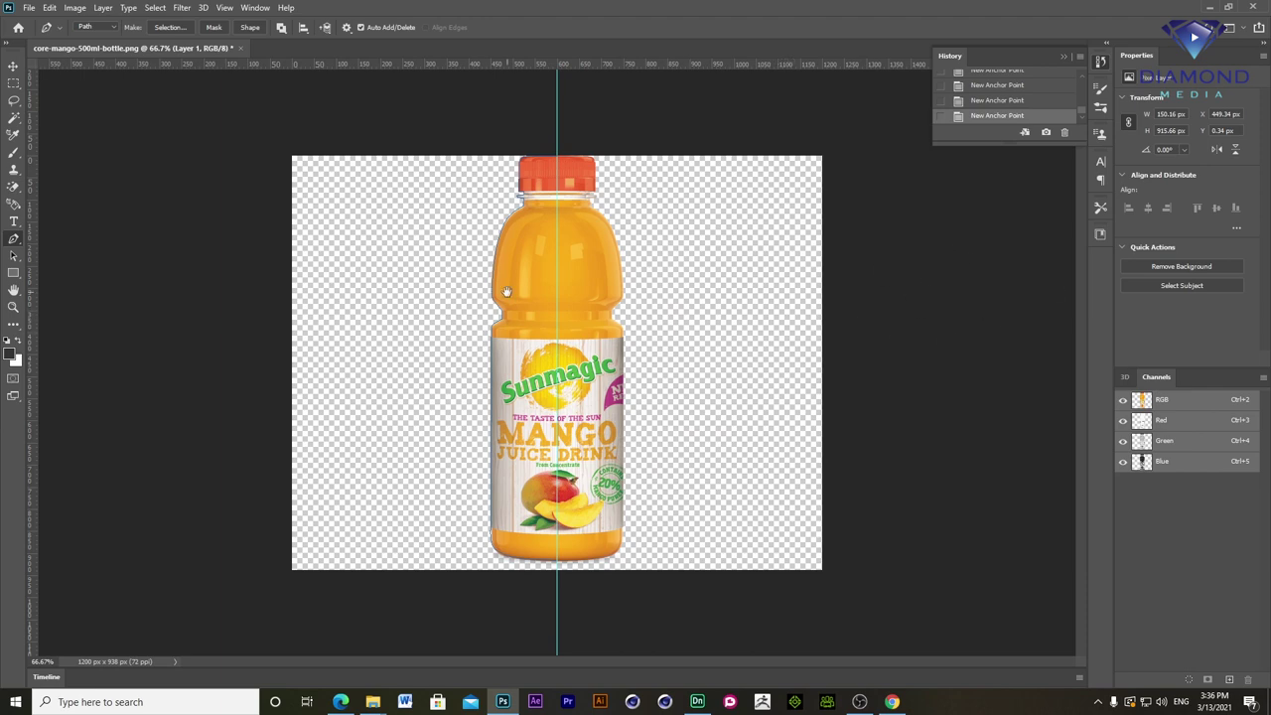
{"action": "scroll", "coordinate": [501, 296], "scroll_direction": "up", "scroll_amount": 2, "text": "alt"}
{"action": "scroll", "coordinate": [497, 298], "scroll_direction": "up", "scroll_amount": 1, "text": "alt"}
{"action": "scroll", "coordinate": [437, 300], "scroll_direction": "down", "scroll_amount": 2, "text": "alt"}
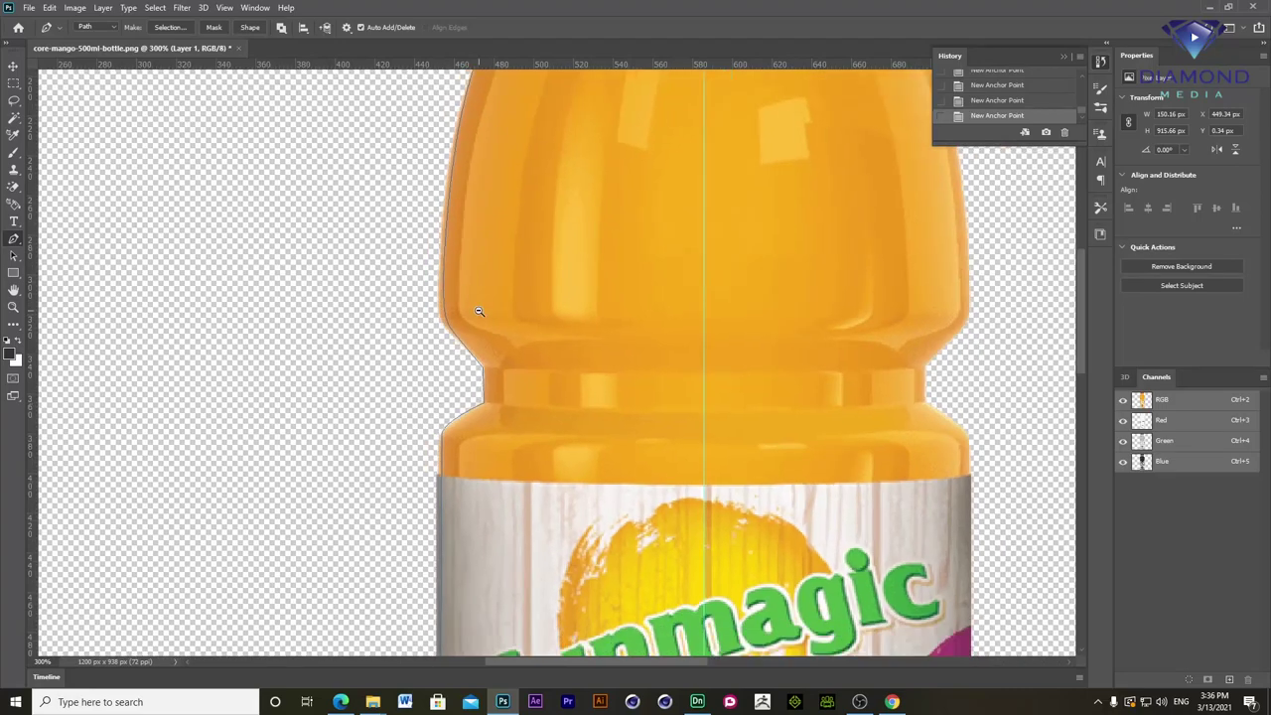
{"action": "scroll", "coordinate": [477, 311], "scroll_direction": "down", "scroll_amount": 2, "text": "alt"}
{"action": "left_click", "coordinate": [203, 9]}
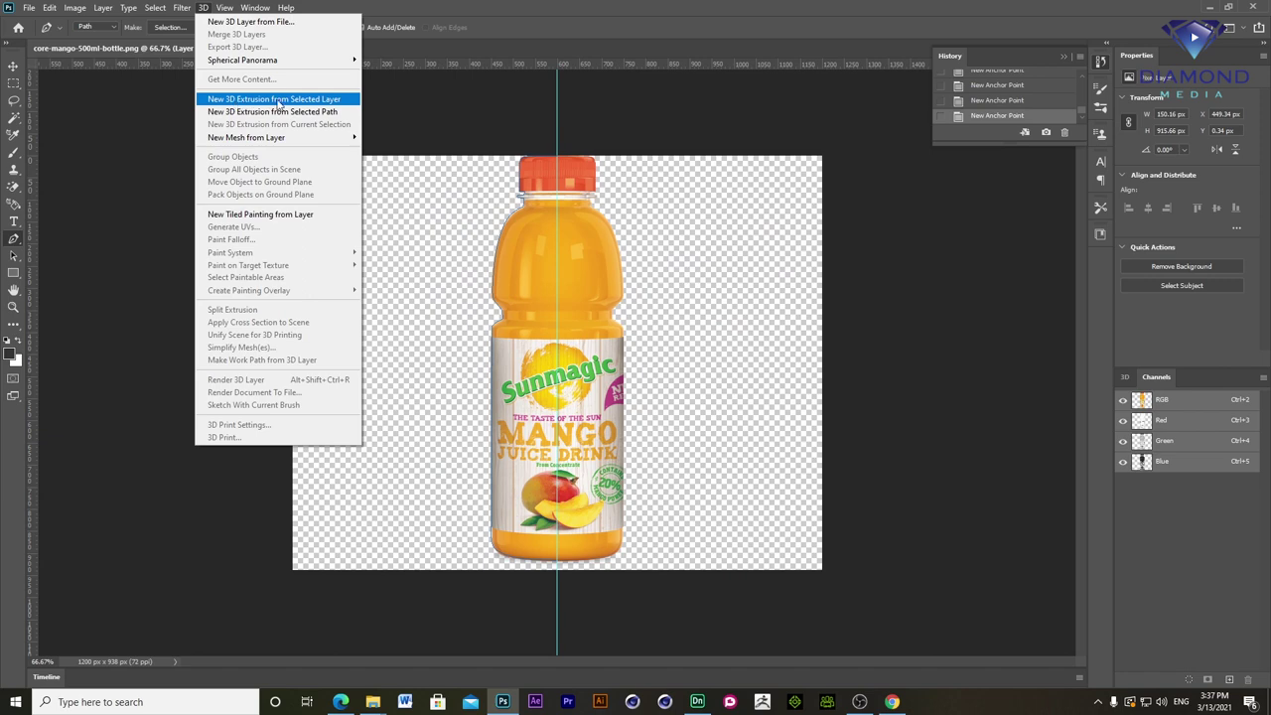
- Convert the bottle layer to a 3D extrusion, apply a revolve preset, and set depth to -40.43 px
{"action": "left_click", "coordinate": [293, 100]}
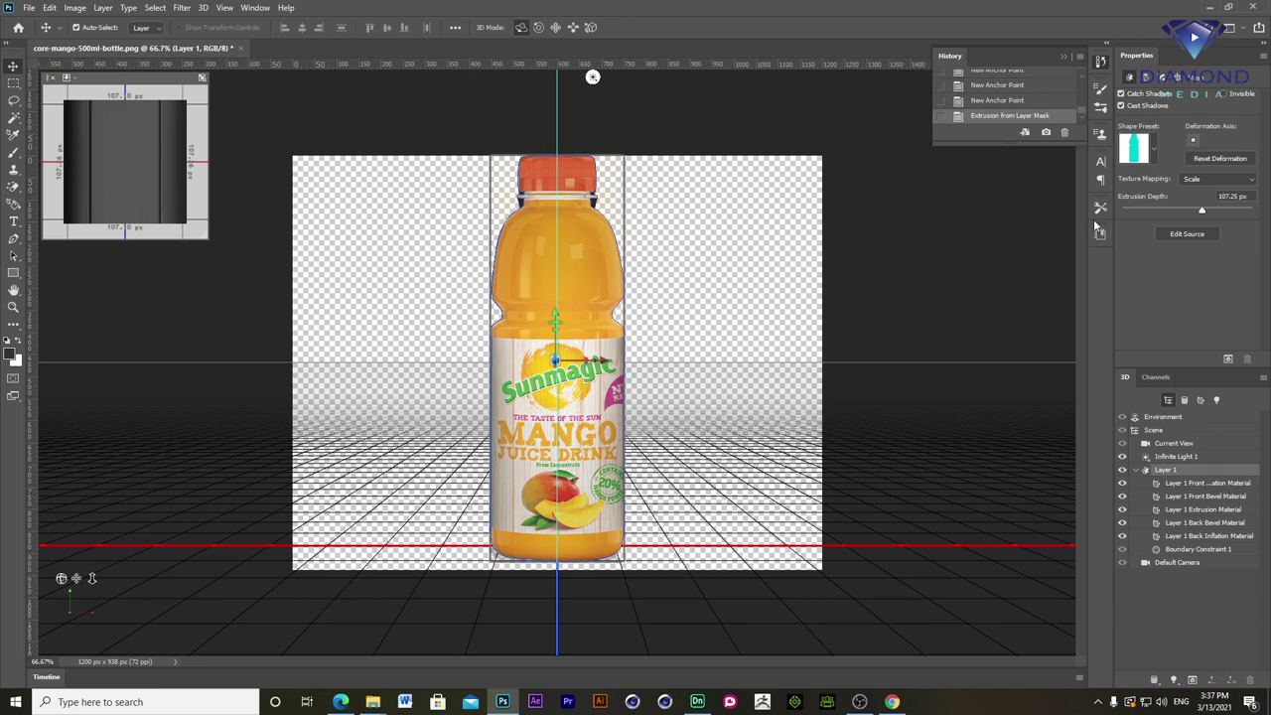
{"action": "left_click", "coordinate": [1154, 149]}
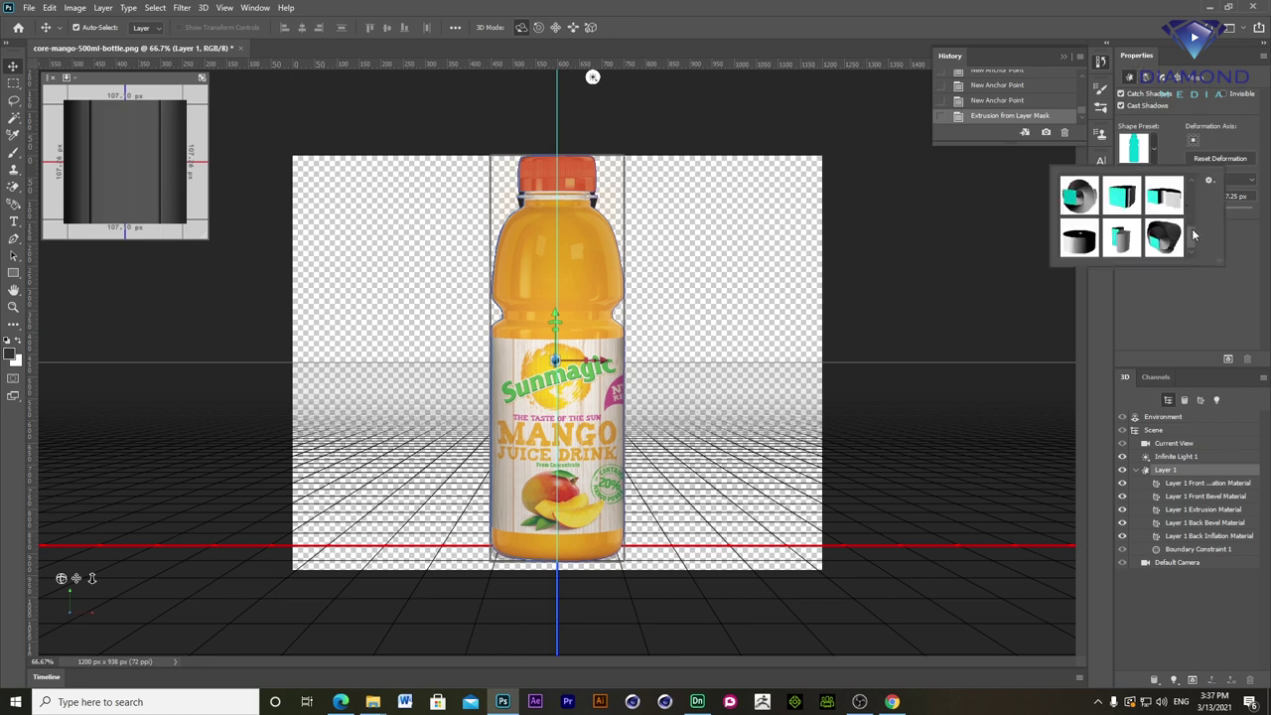
{"action": "mouse_move", "coordinate": [1194, 239]}
{"action": "left_mouse_down"}
{"action": "mouse_move", "coordinate": [1191, 181]}
{"action": "mouse_move", "coordinate": [1192, 249]}
{"action": "left_mouse_up"}
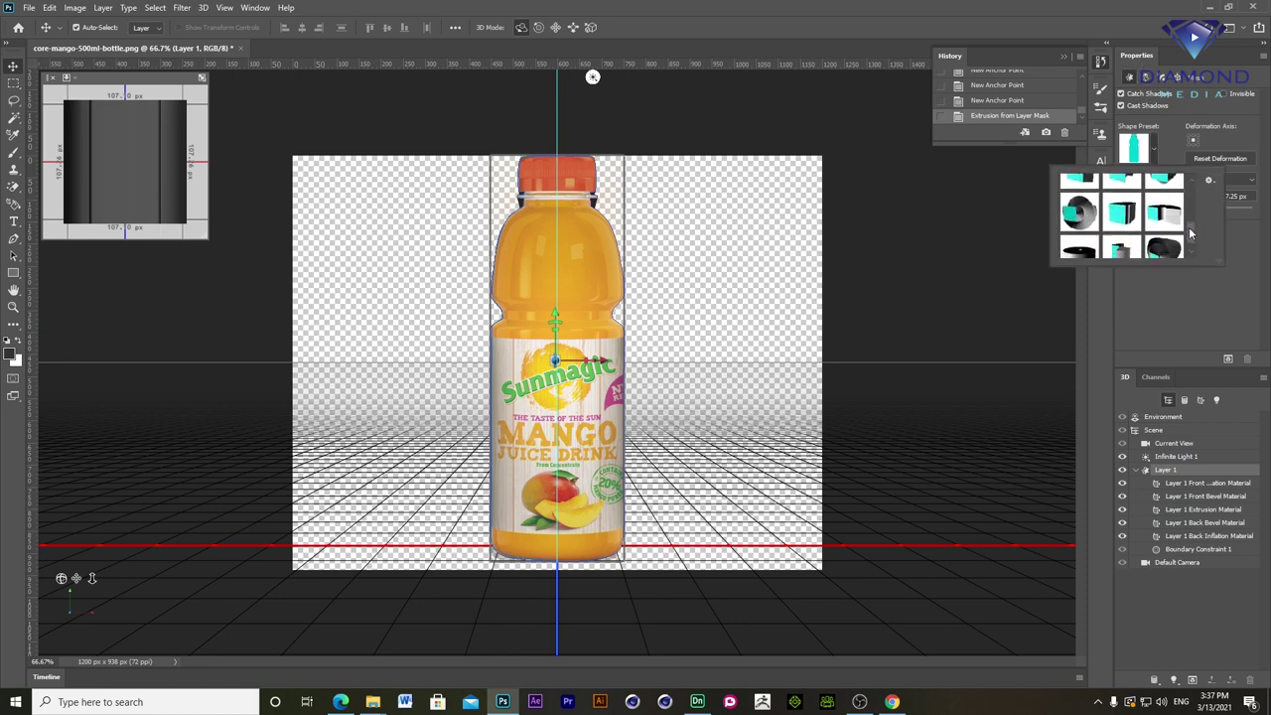
{"action": "left_click", "coordinate": [1081, 241]}
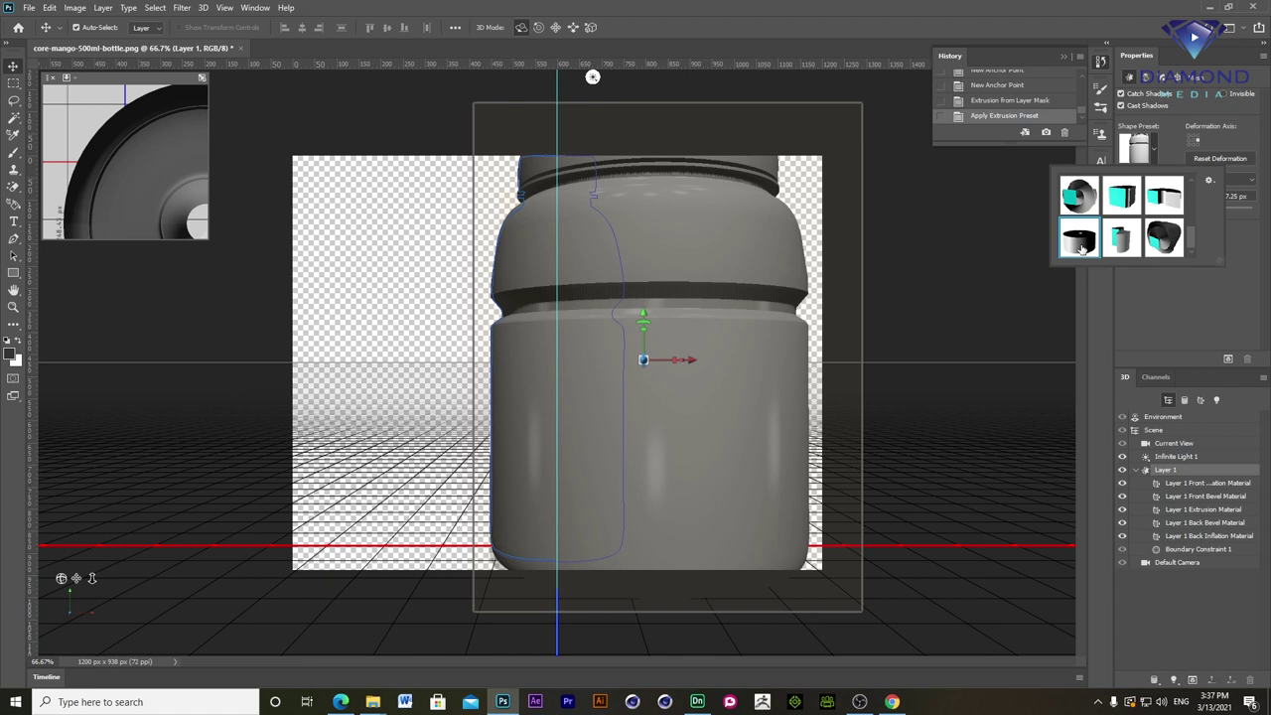
{"action": "left_click", "coordinate": [1231, 117]}
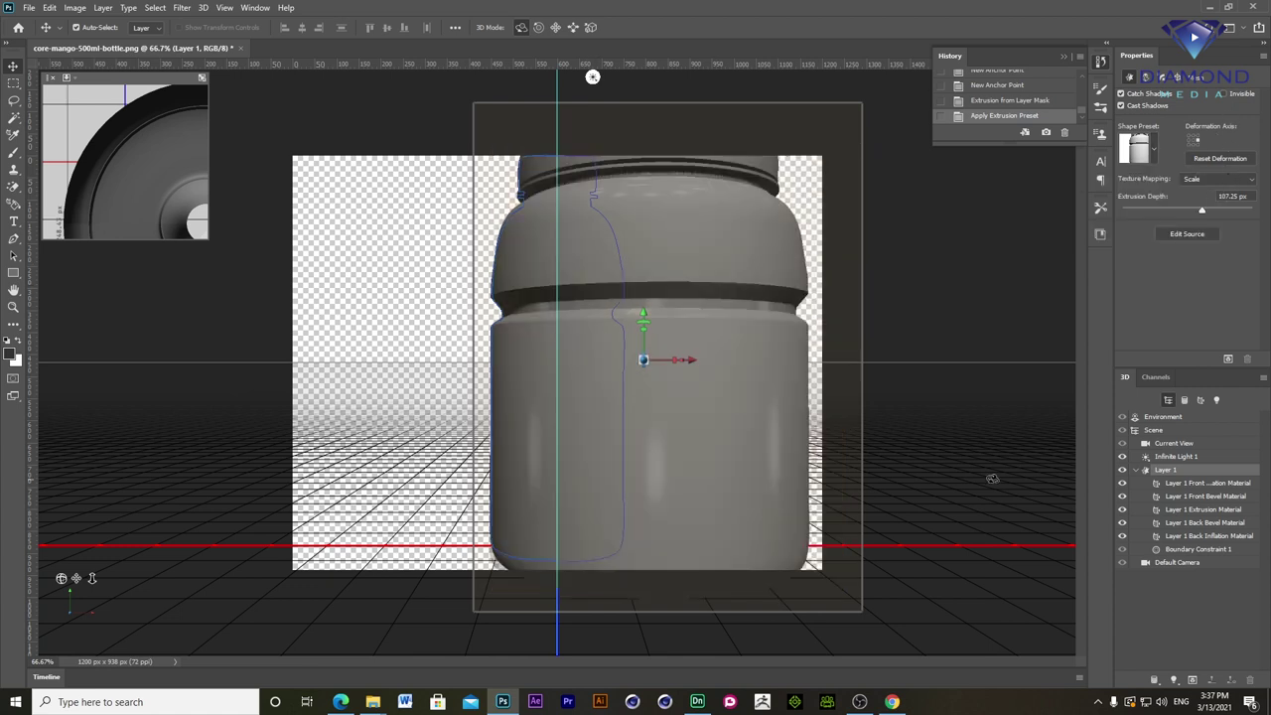
{"action": "mouse_move", "coordinate": [1203, 214]}
{"action": "left_mouse_down"}
{"action": "mouse_move", "coordinate": [1138, 218]}
{"action": "mouse_move", "coordinate": [1152, 220]}
{"action": "left_mouse_up"}
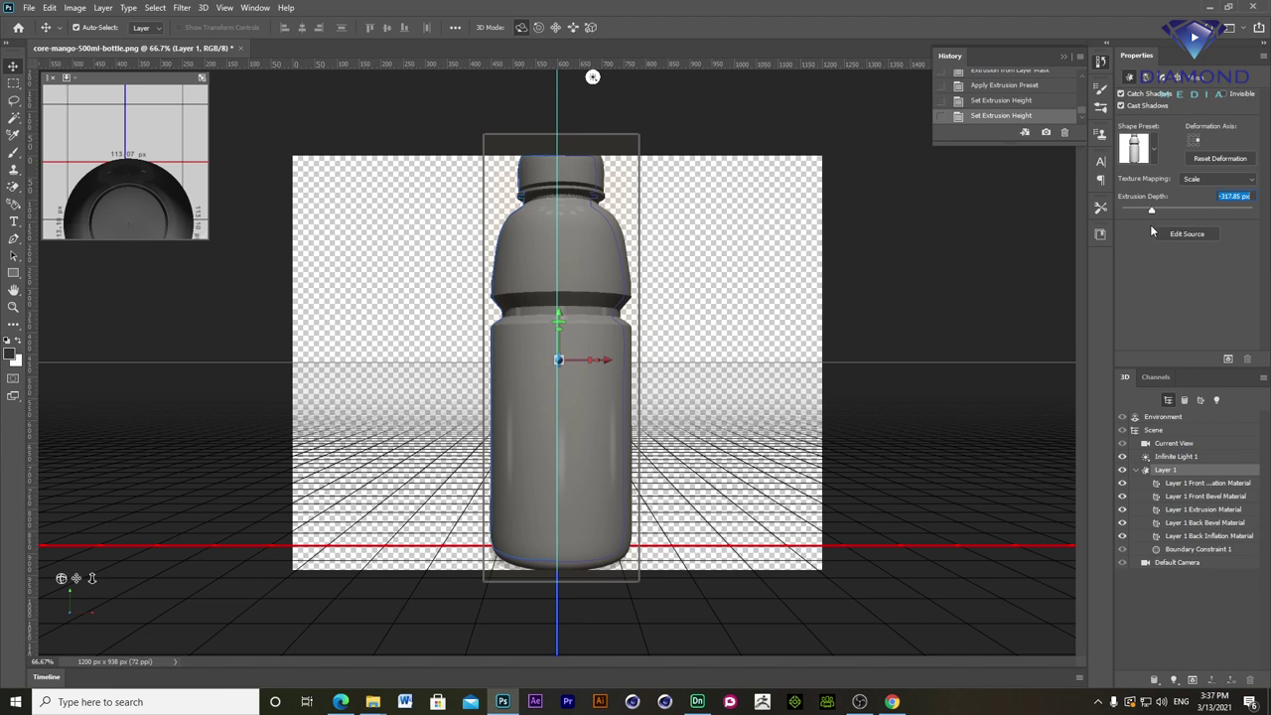
- Set extrusion depth to -342.92 px with Fill texture mapping and push the mesh back along Z
{"action": "left_click_drag", "start_coordinate": [1153, 210], "coordinate": [1151, 210]}
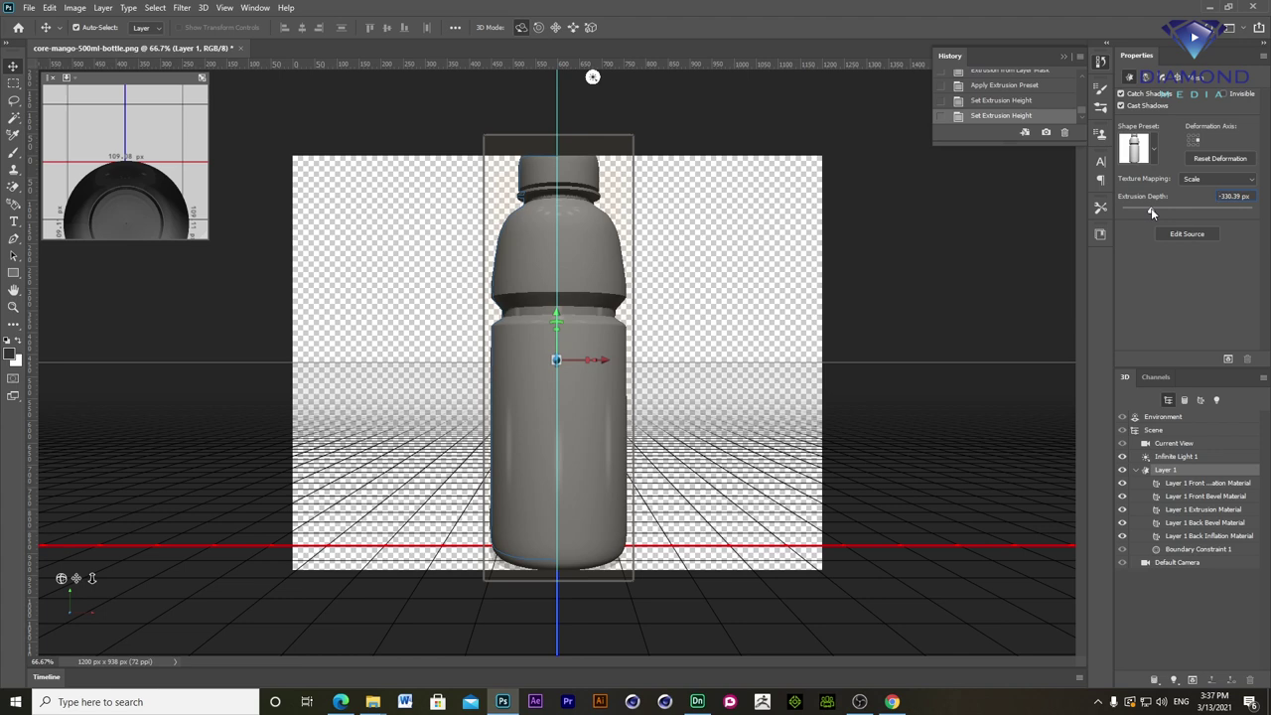
{"action": "left_click_drag", "start_coordinate": [1151, 211], "coordinate": [1150, 212]}
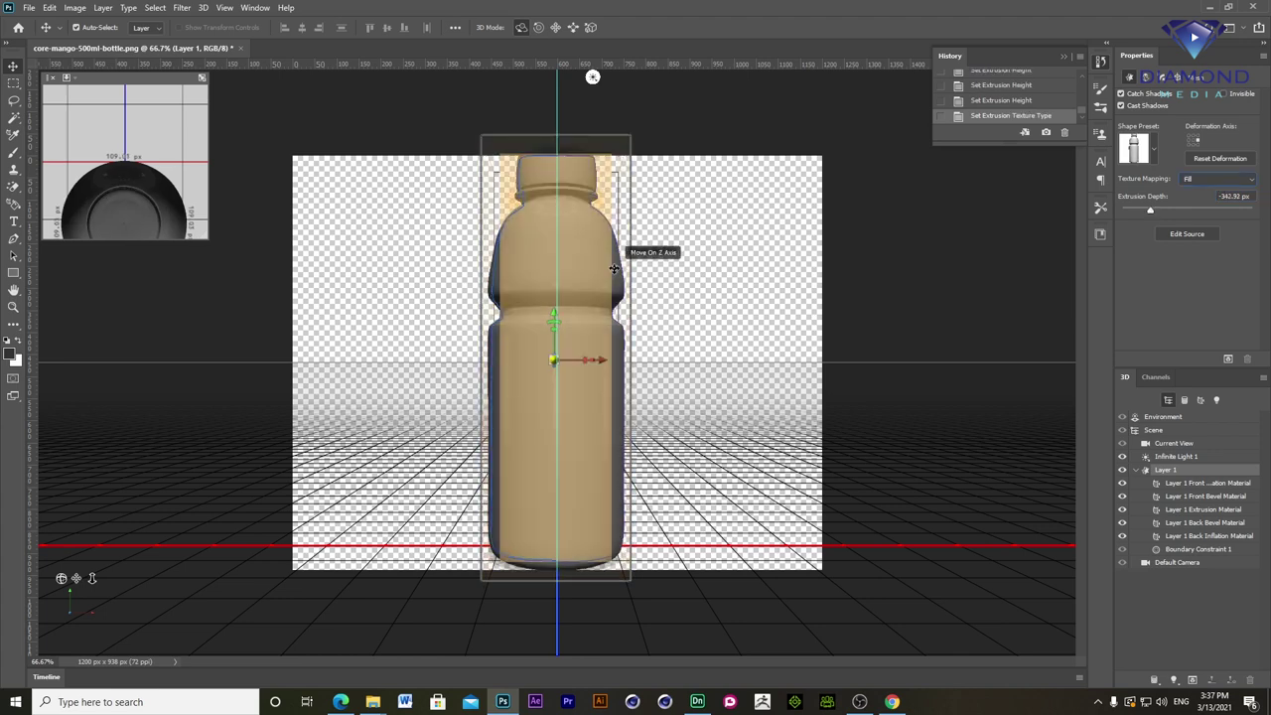
{"action": "mouse_move", "coordinate": [612, 278]}
{"action": "left_mouse_down"}
{"action": "mouse_move", "coordinate": [730, 85]}
{"action": "mouse_move", "coordinate": [675, 139]}
{"action": "left_mouse_up"}
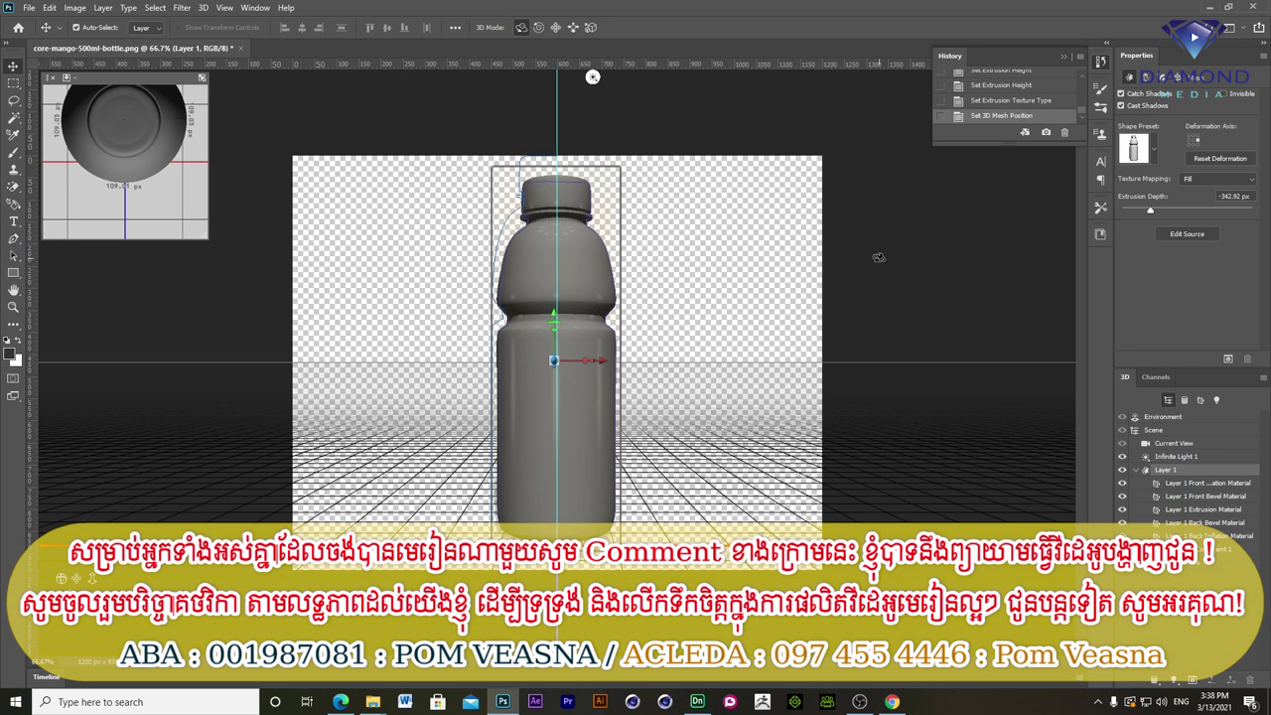
{"action": "left_click", "coordinate": [204, 9]}
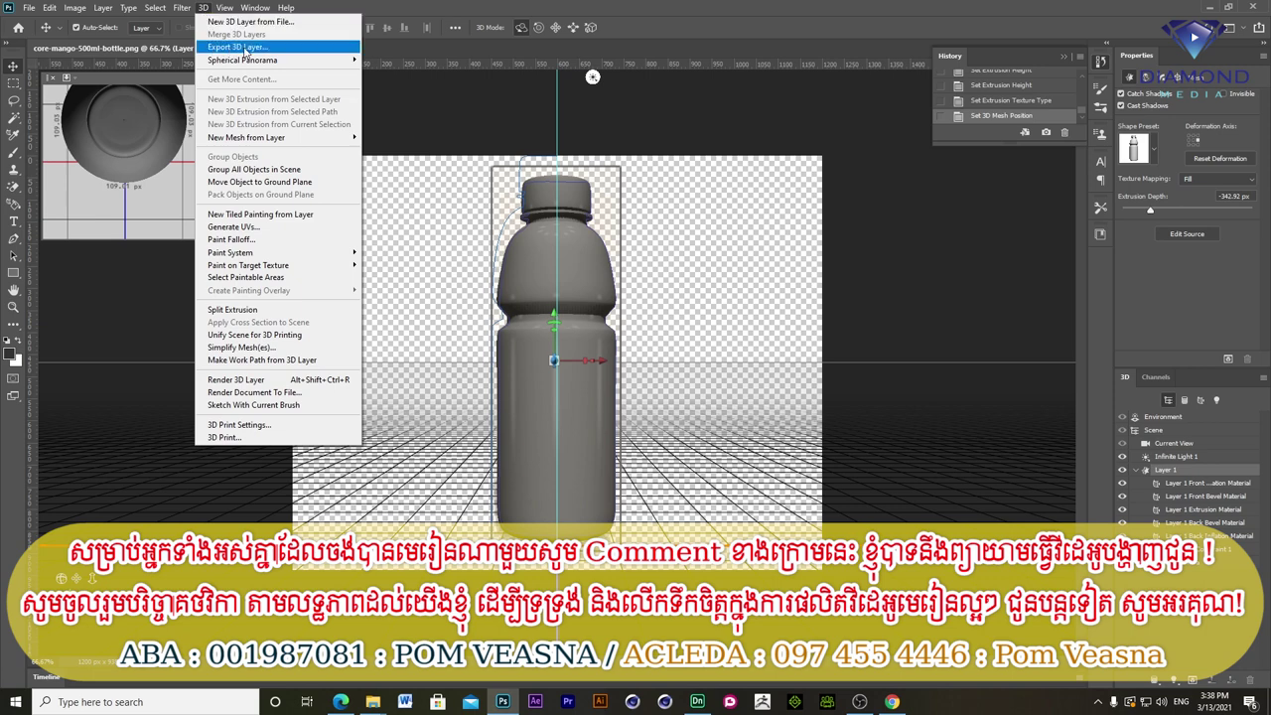
- Export the 3D layer as Wavefront OBJ named '3D from PS' into the Adobe Dimension folder
{"action": "left_click", "coordinate": [227, 48]}
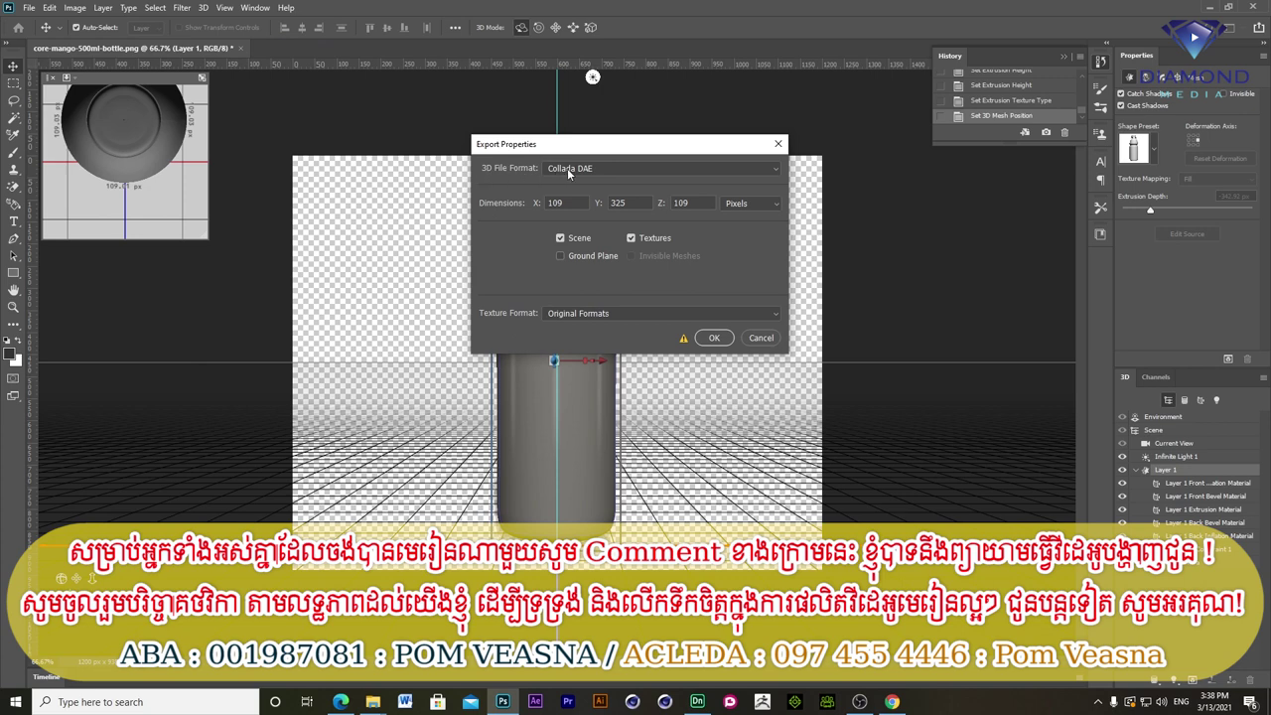
{"action": "left_click", "coordinate": [569, 171]}
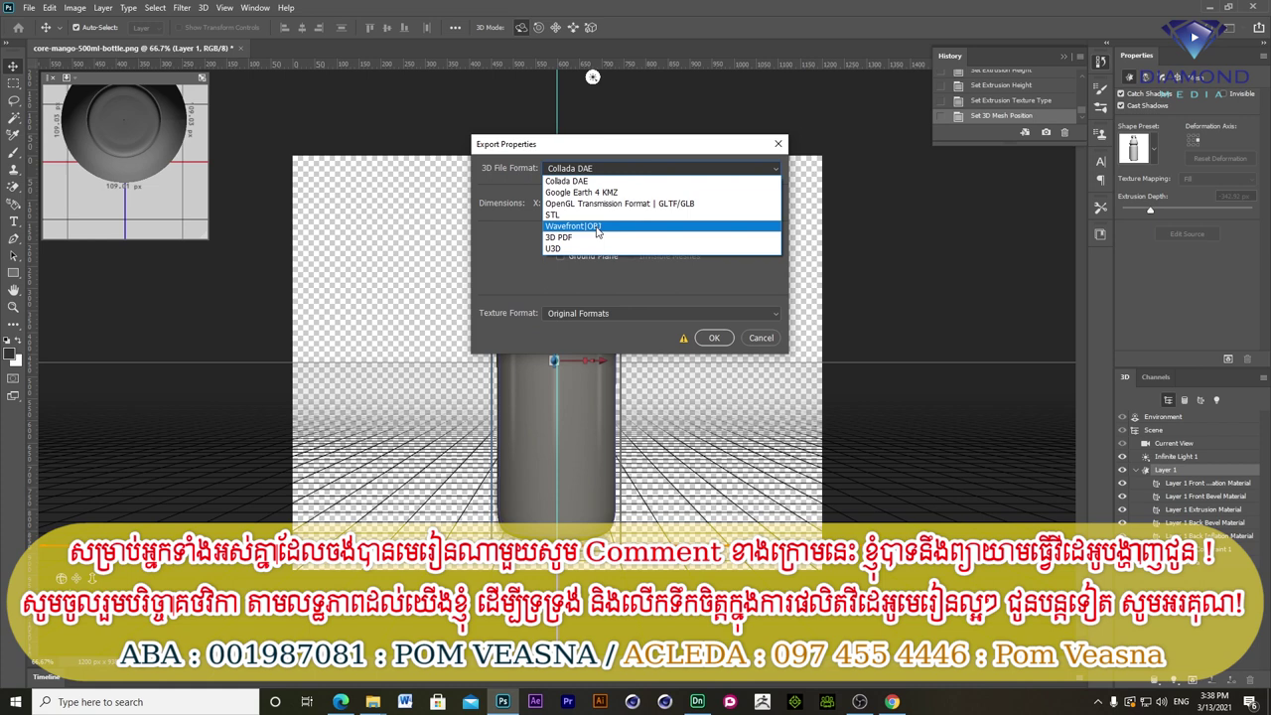
{"action": "left_click", "coordinate": [597, 228]}
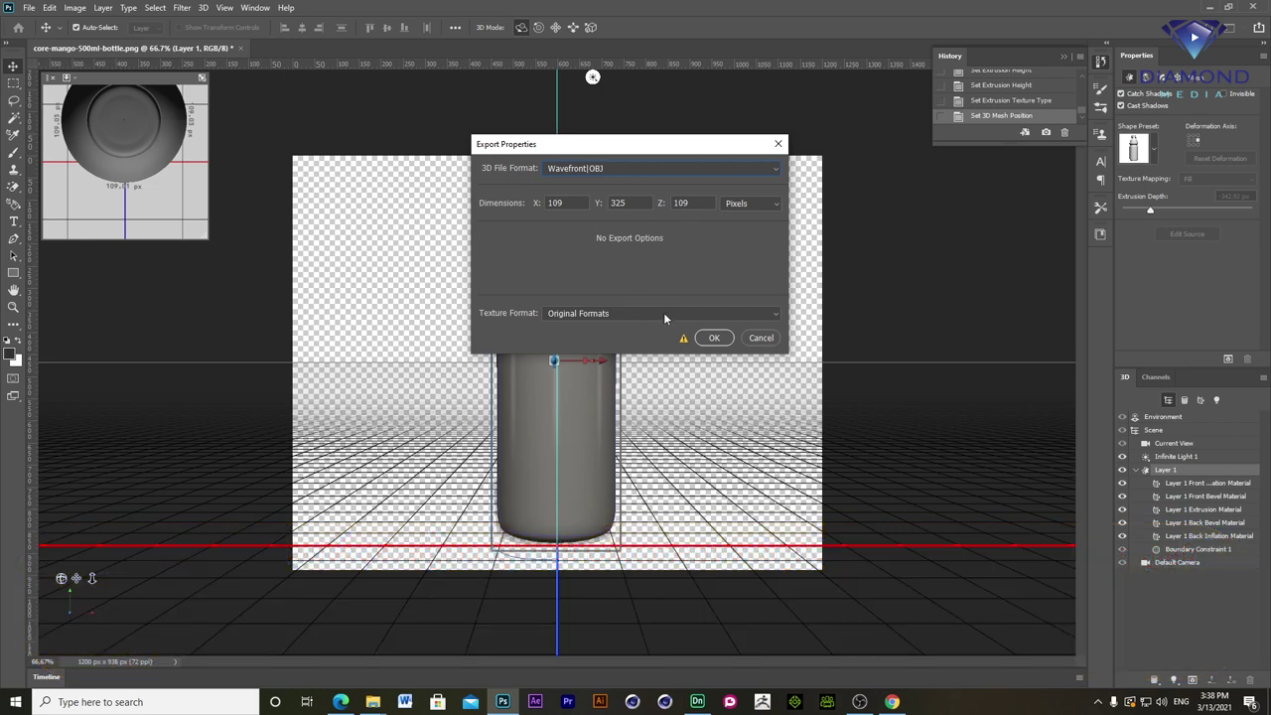
{"action": "left_click", "coordinate": [714, 337]}
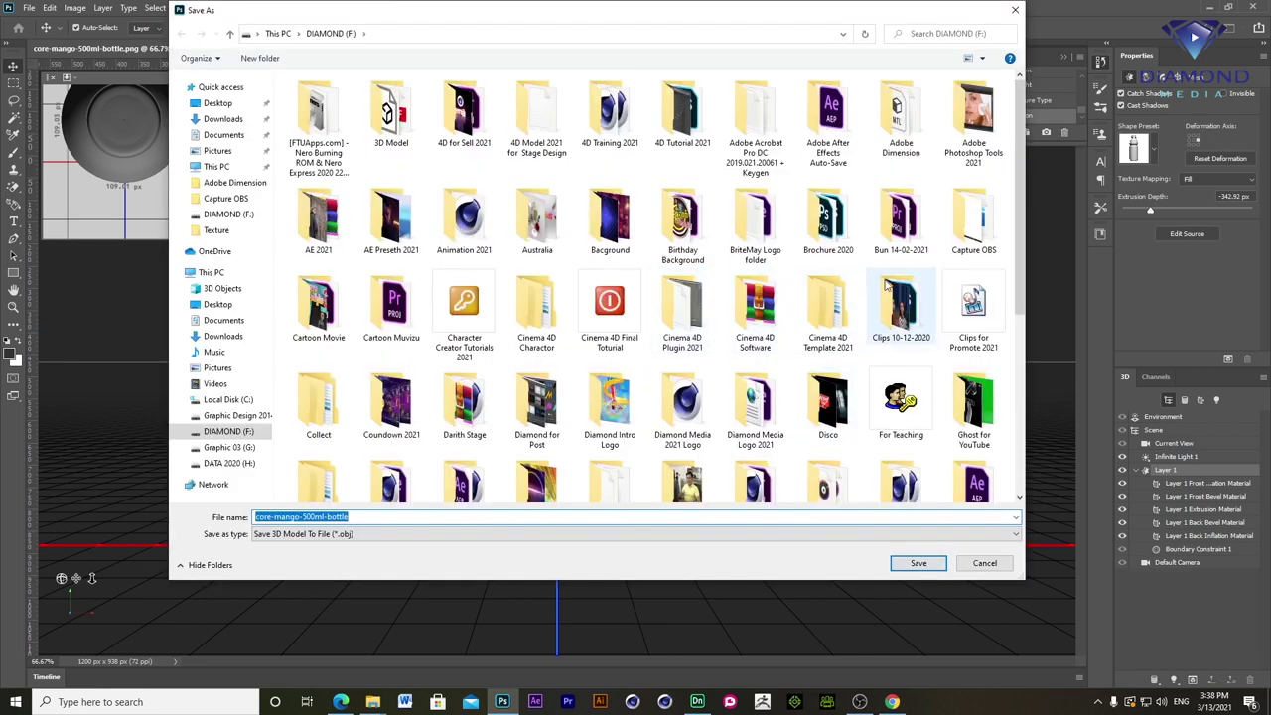
{"action": "double_click", "coordinate": [901, 114]}
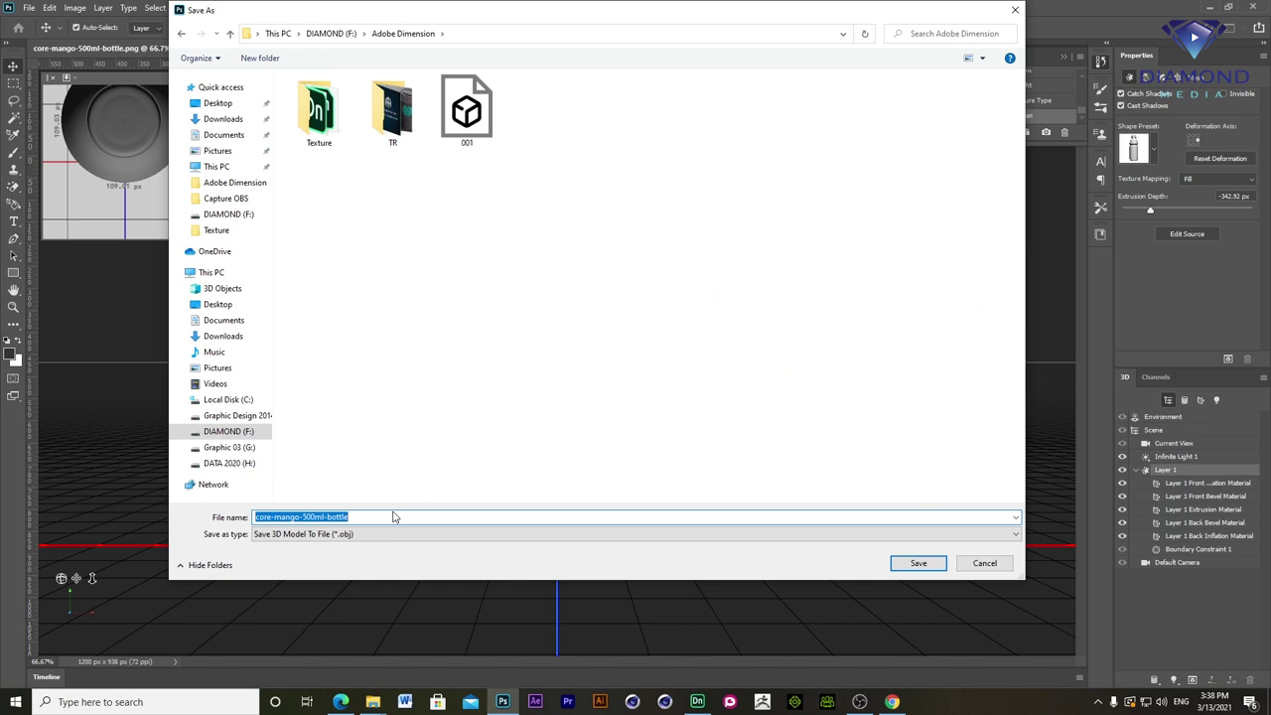
{"action": "type", "text": "3D fro"}
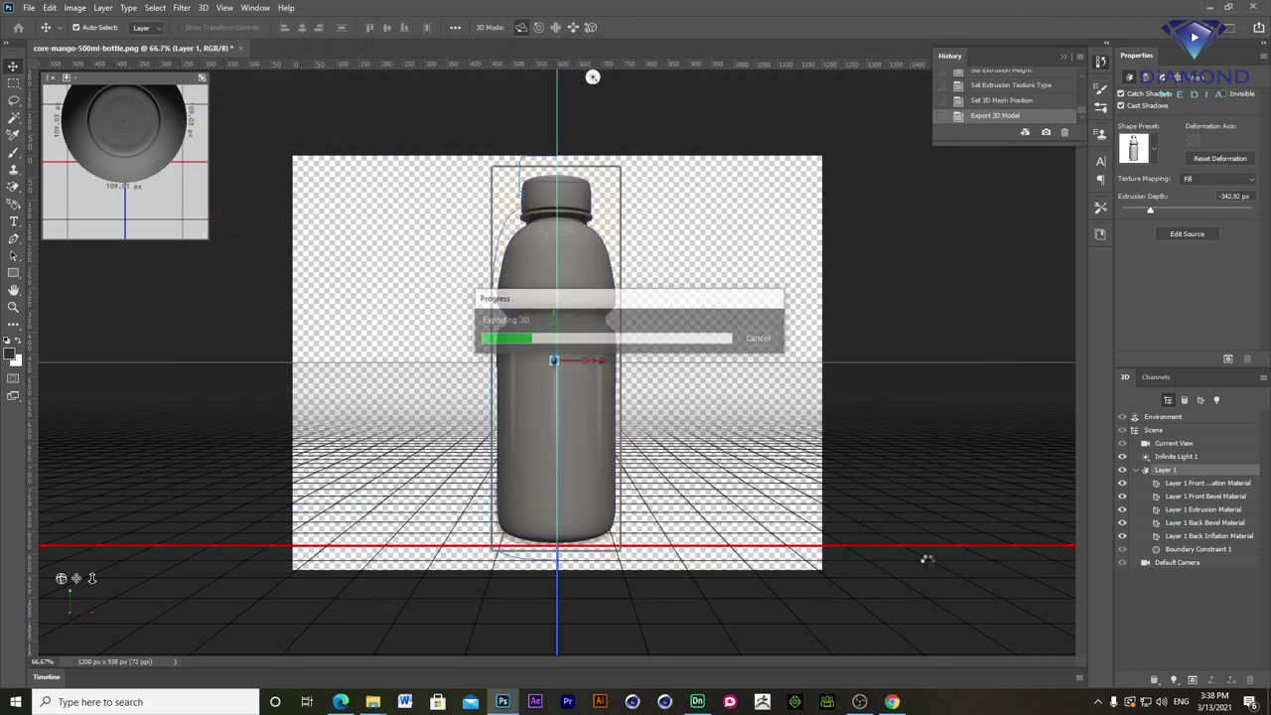
{"action": "left_click", "coordinate": [698, 703]}
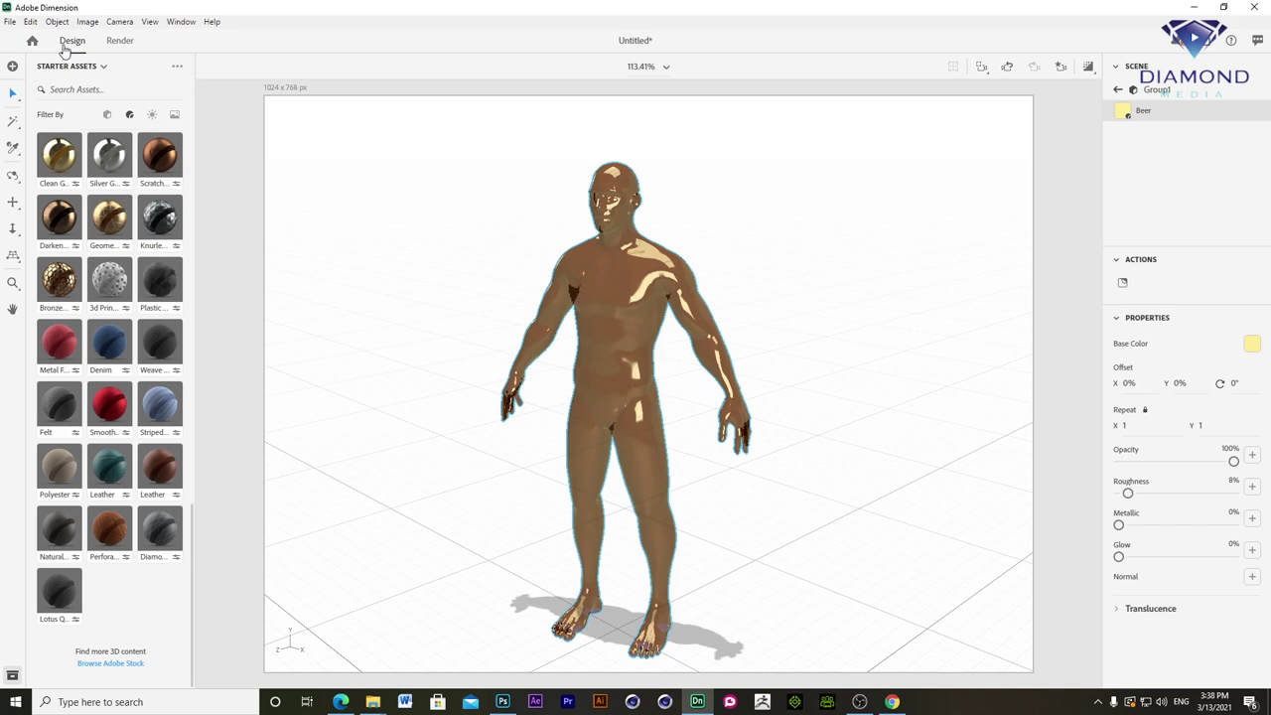
- Start a new Dimension scene, discarding the current one without saving
{"action": "left_click", "coordinate": [8, 21]}
{"action": "left_click", "coordinate": [19, 36]}
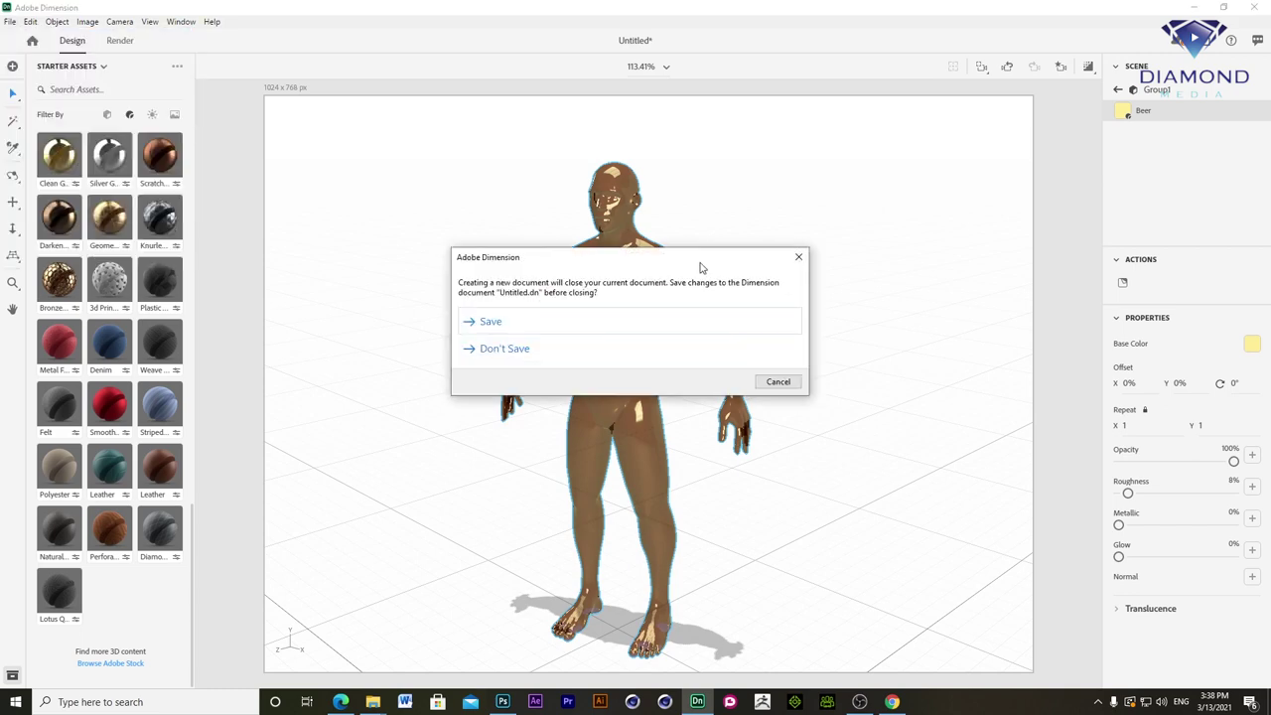
{"action": "left_click", "coordinate": [491, 351]}
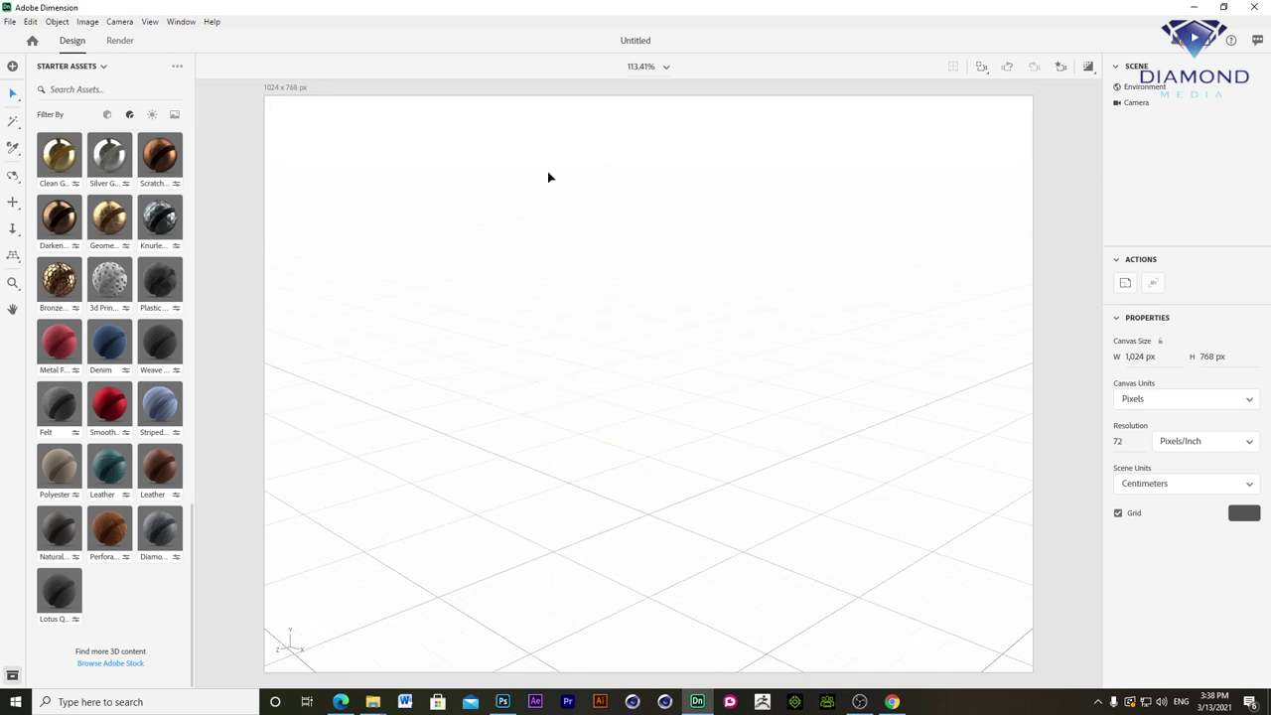
- Import the '3D from PS' model from DIAMOND (F:) > Adobe Dimension
{"action": "left_click", "coordinate": [9, 21]}
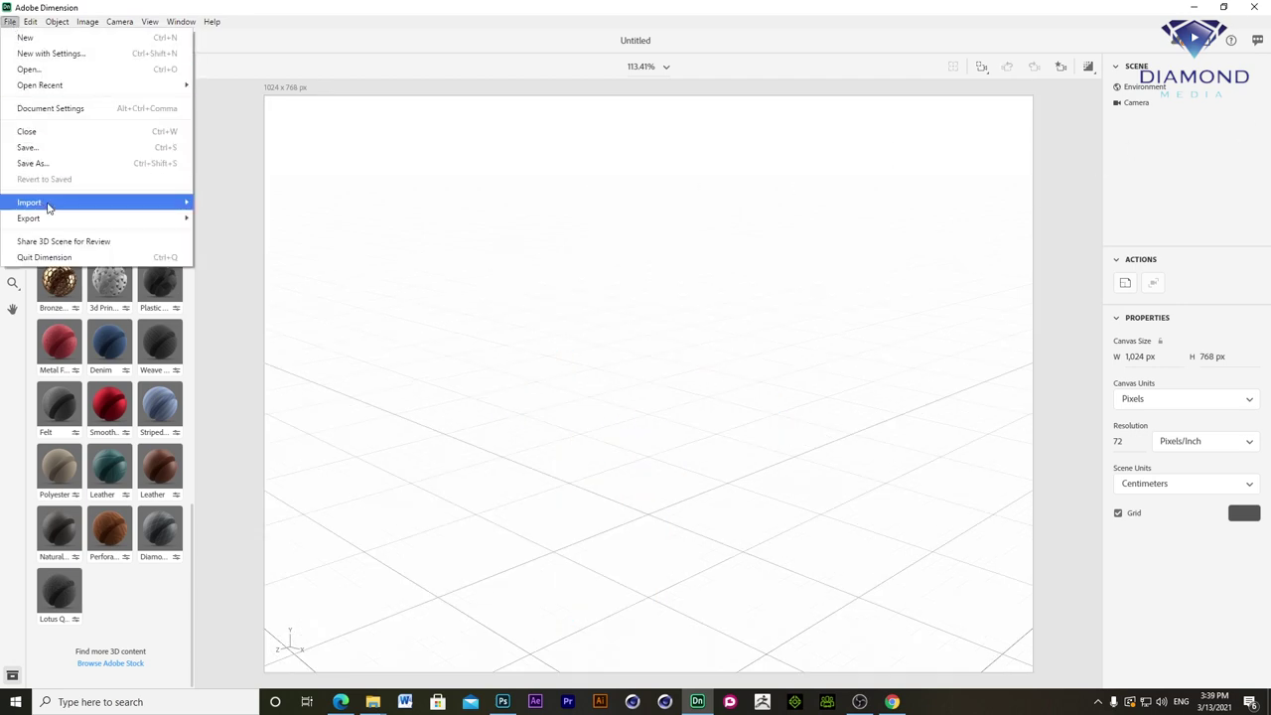
{"action": "mouse_move", "coordinate": [30, 202]}
{"action": "left_click", "coordinate": [244, 206]}
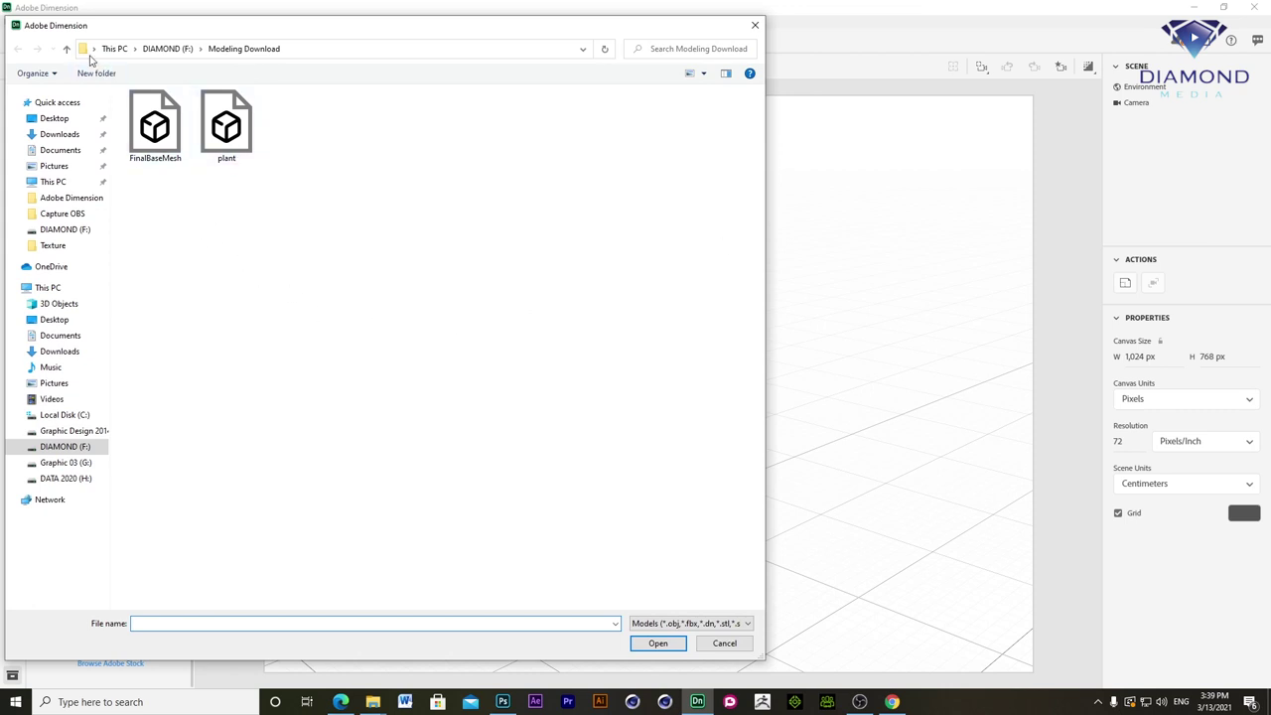
{"action": "left_click", "coordinate": [67, 48]}
{"action": "scroll", "coordinate": [576, 278], "scroll_direction": "up", "scroll_amount": 1}
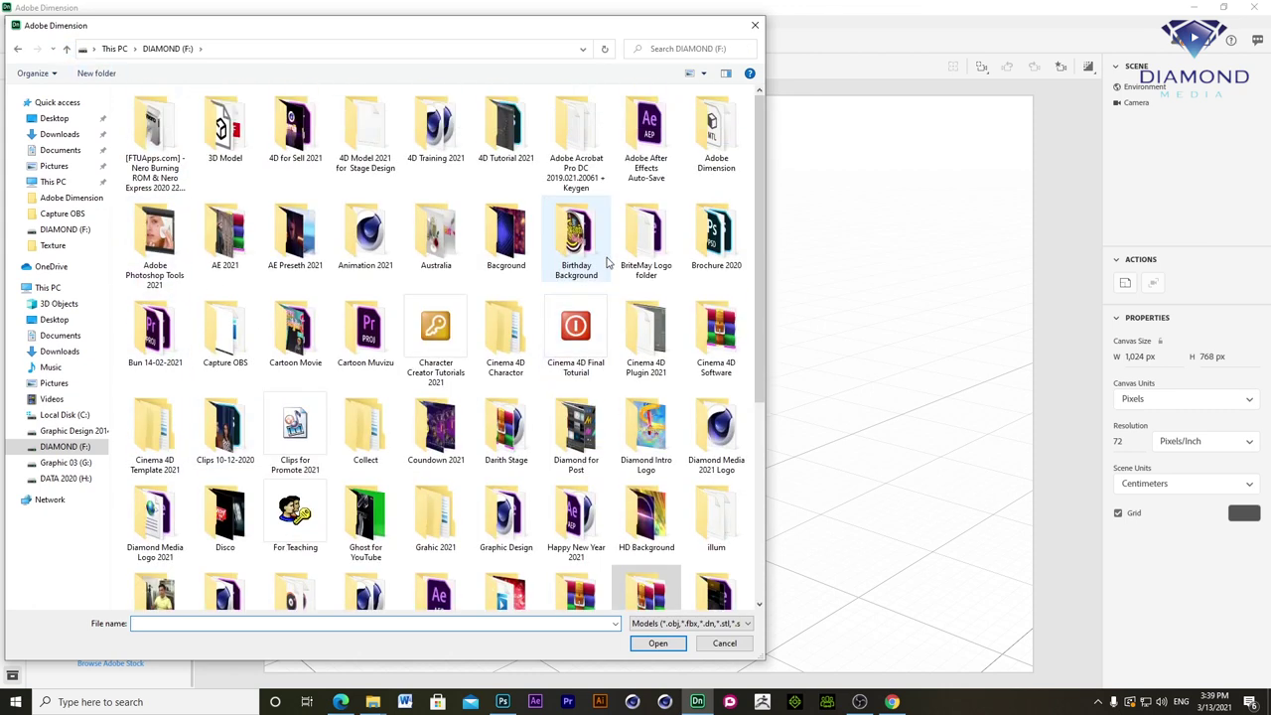
{"action": "double_click", "coordinate": [716, 134]}
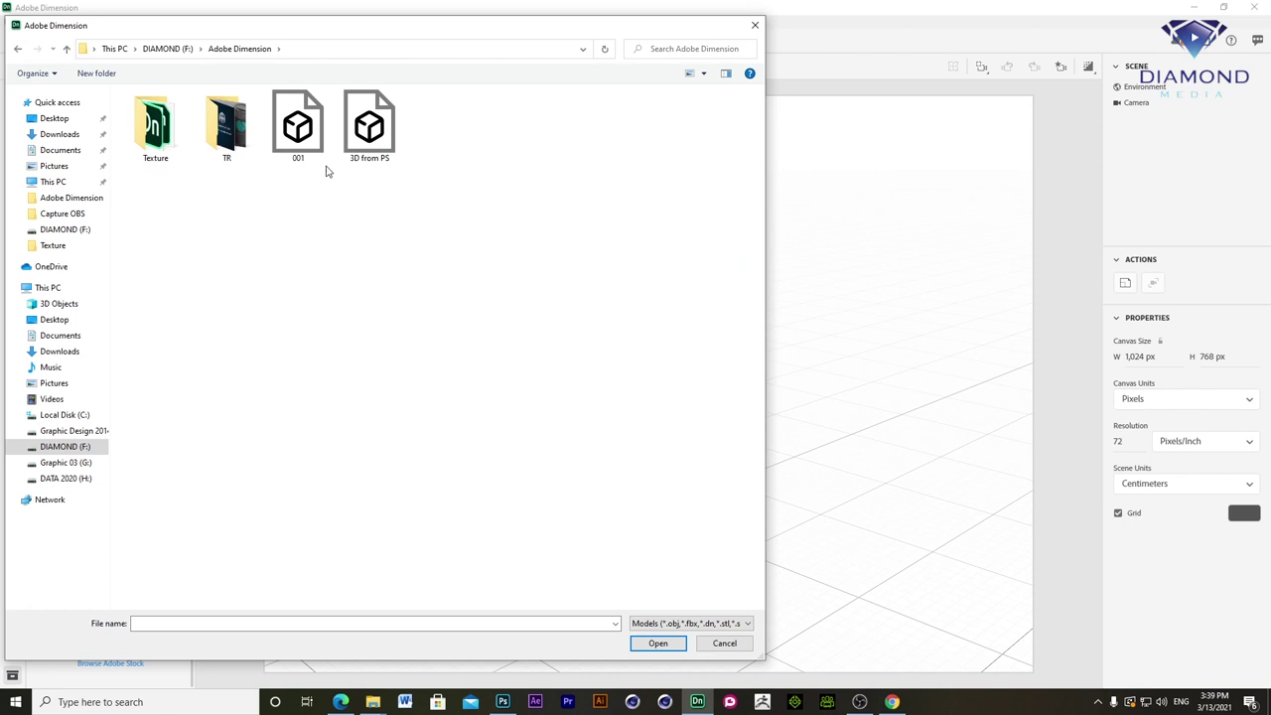
{"action": "left_click", "coordinate": [380, 136]}
{"action": "double_click", "coordinate": [380, 136]}
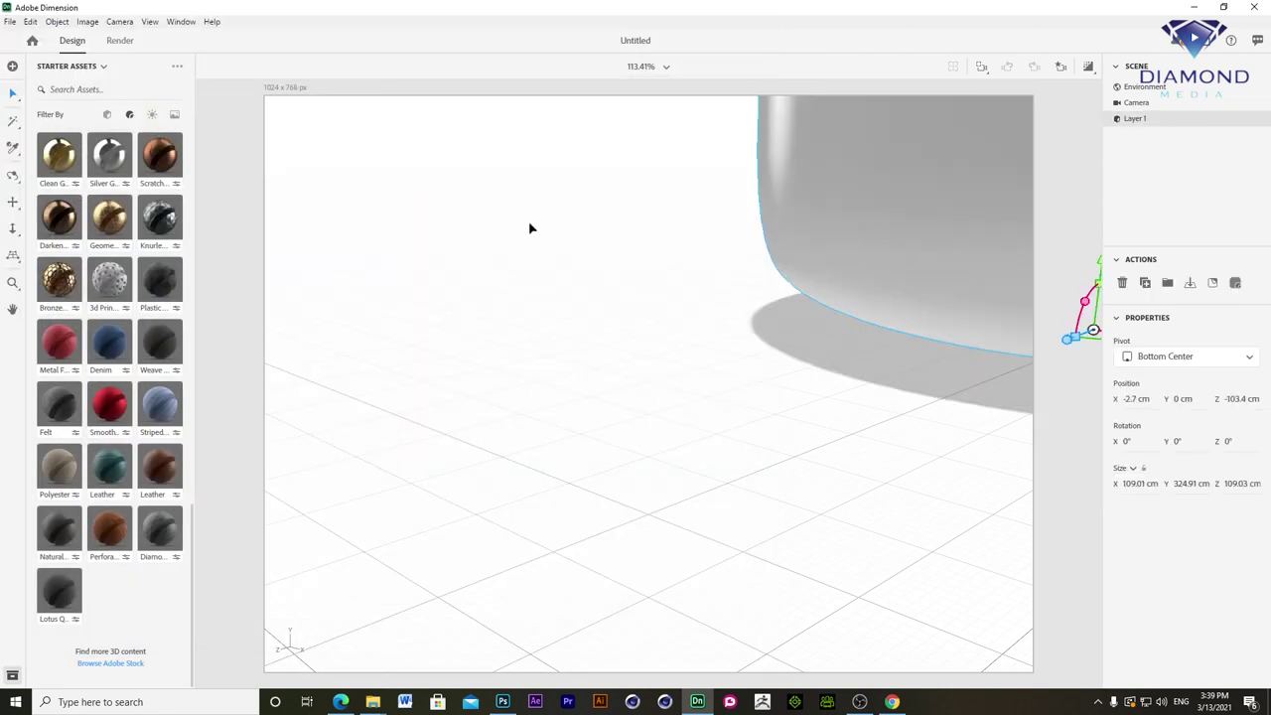
- Centre the imported bottle in the view and select it
{"action": "scroll", "coordinate": [647, 384], "scroll_direction": "down", "scroll_amount": 3}
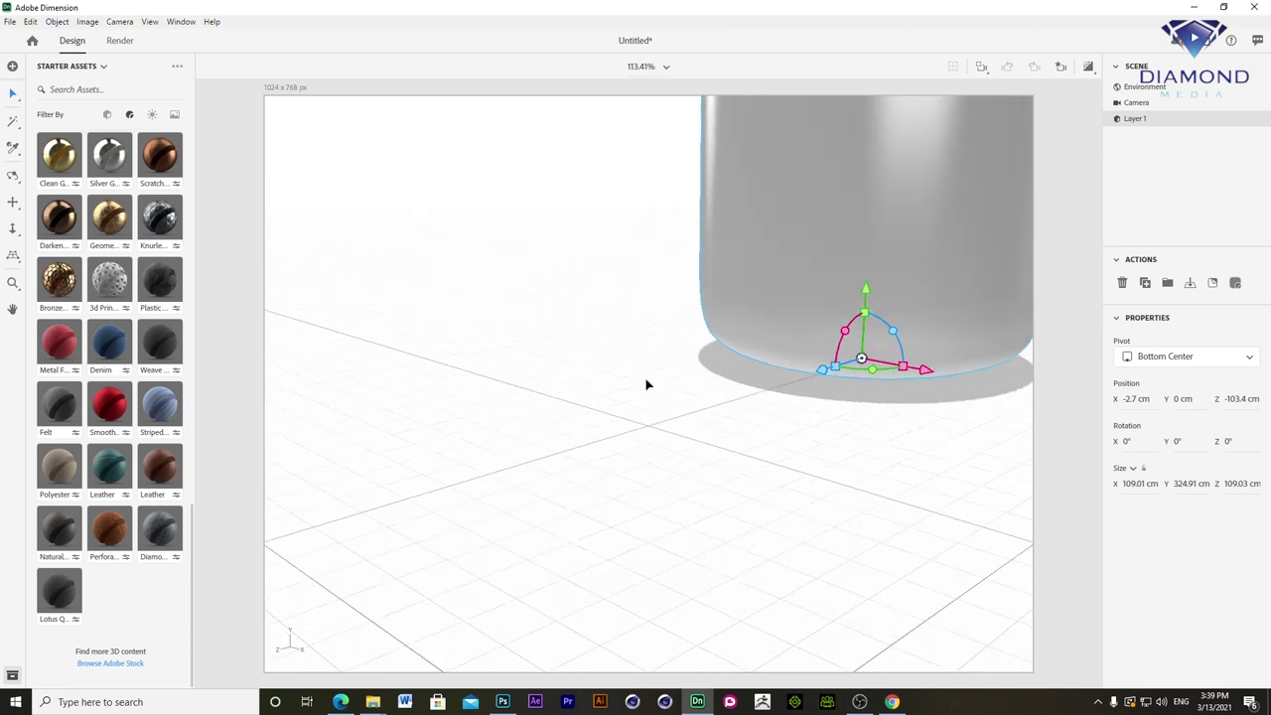
{"action": "scroll", "coordinate": [647, 384], "scroll_direction": "down", "scroll_amount": 3}
{"action": "middle_click_drag", "start_coordinate": [862, 263], "coordinate": [762, 456]}
{"action": "left_click", "coordinate": [775, 496]}
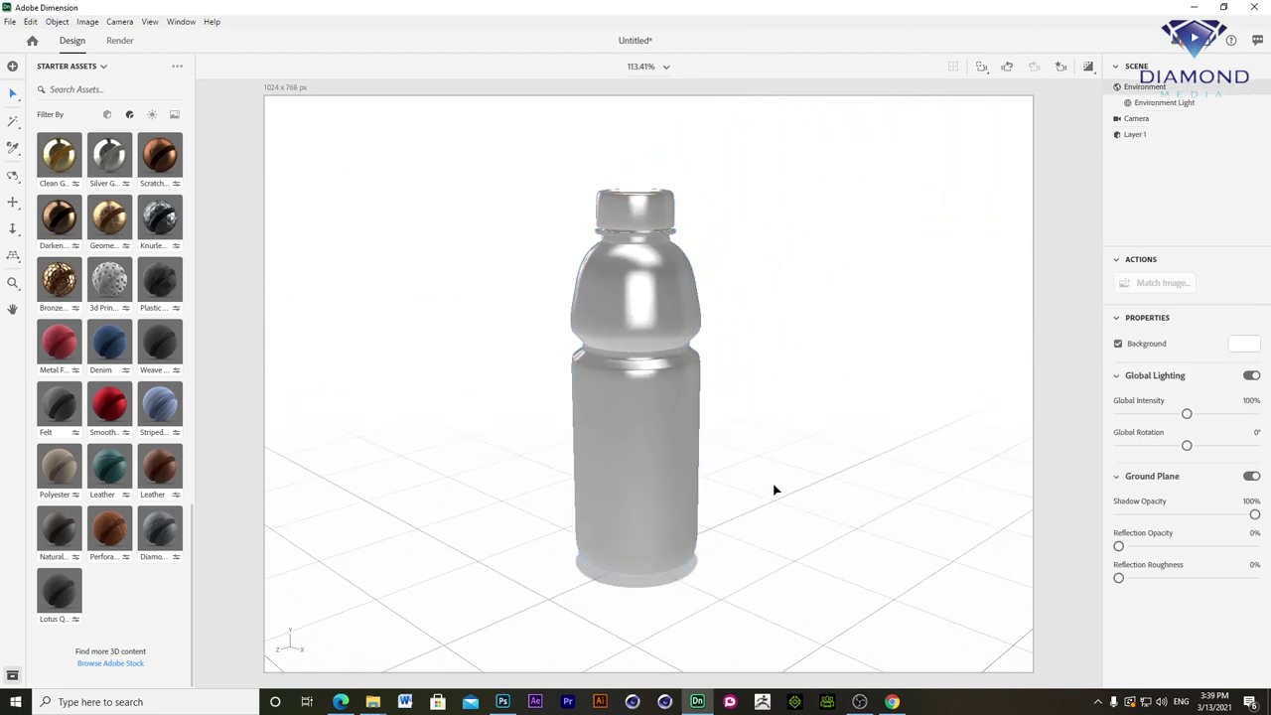
{"action": "left_click", "coordinate": [683, 480]}
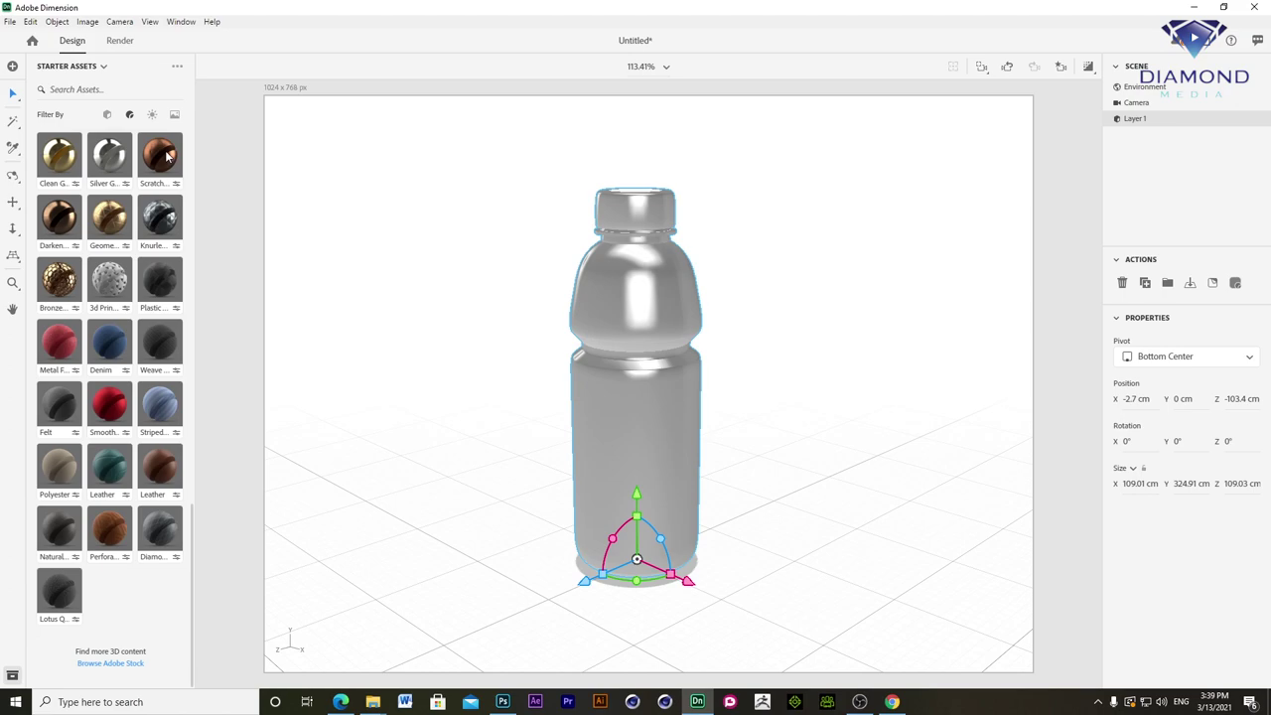
{"action": "left_click", "coordinate": [375, 703]}
{"action": "mouse_move", "coordinate": [372, 703]}
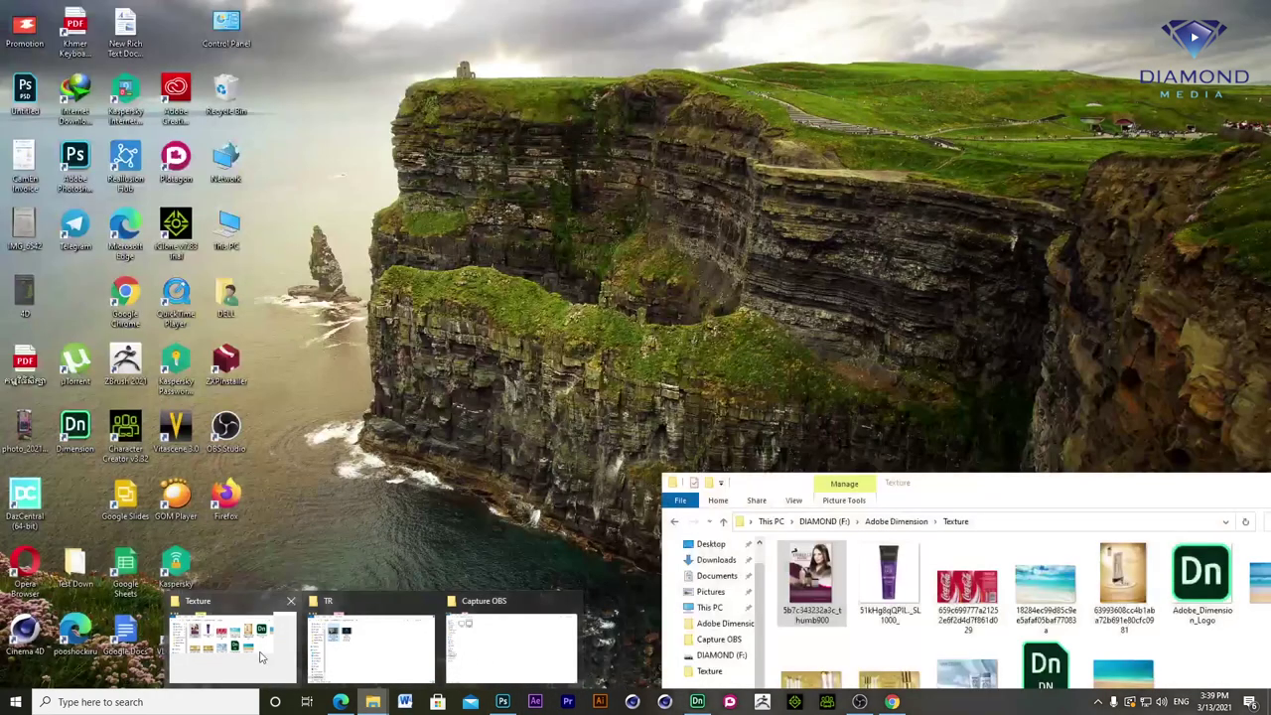
- Place the woman photo from the Texture folder as a decal, scaled to 255.7% × 298.2%
{"action": "left_click", "coordinate": [233, 646]}
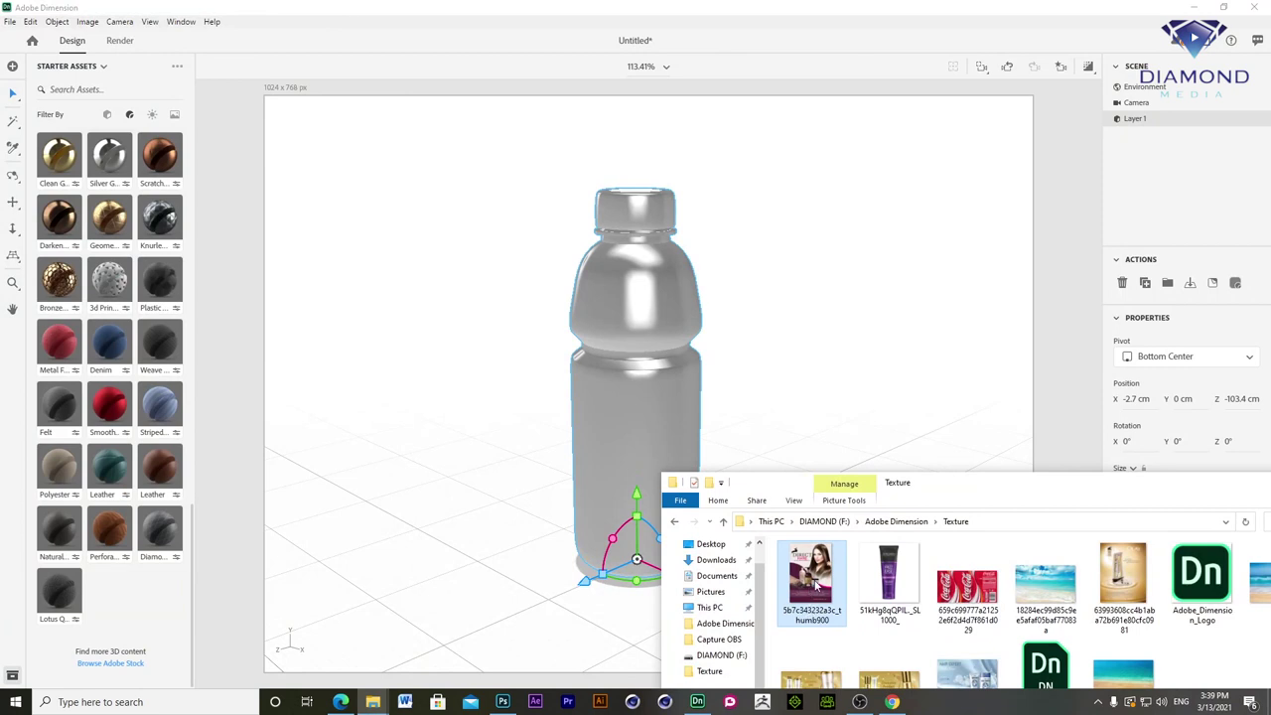
{"action": "left_click_drag", "start_coordinate": [817, 586], "coordinate": [667, 427]}
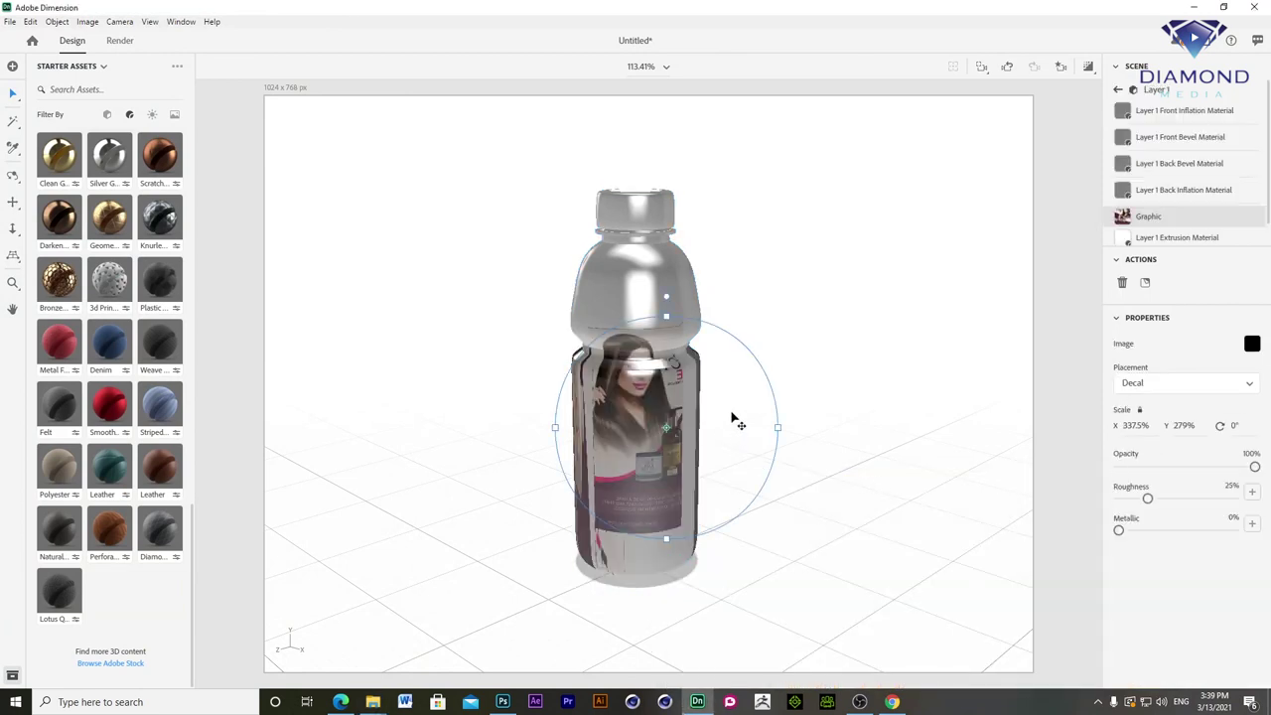
{"action": "mouse_move", "coordinate": [734, 420]}
{"action": "left_mouse_down"}
{"action": "mouse_move", "coordinate": [643, 370]}
{"action": "mouse_move", "coordinate": [639, 451]}
{"action": "mouse_move", "coordinate": [646, 429]}
{"action": "left_mouse_up"}
{"action": "left_click_drag", "start_coordinate": [778, 420], "coordinate": [813, 420]}
{"action": "left_click_drag", "start_coordinate": [653, 308], "coordinate": [665, 235]}
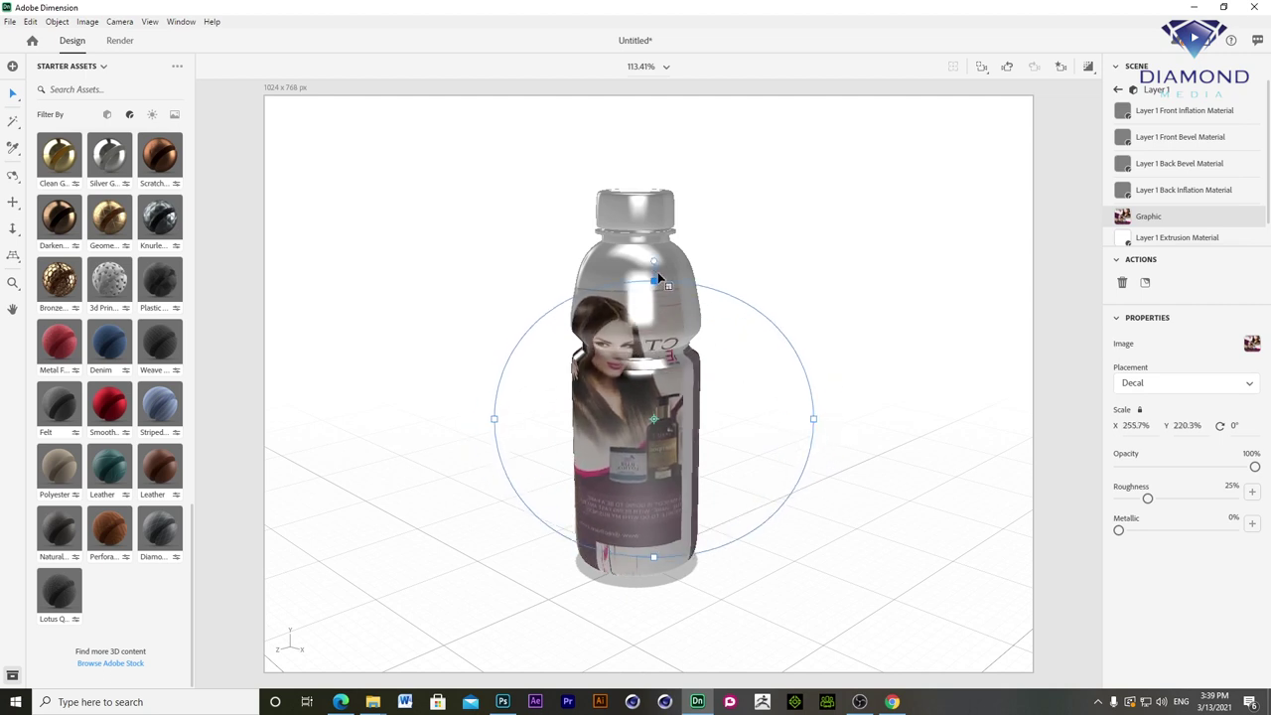
{"action": "left_click", "coordinate": [659, 197]}
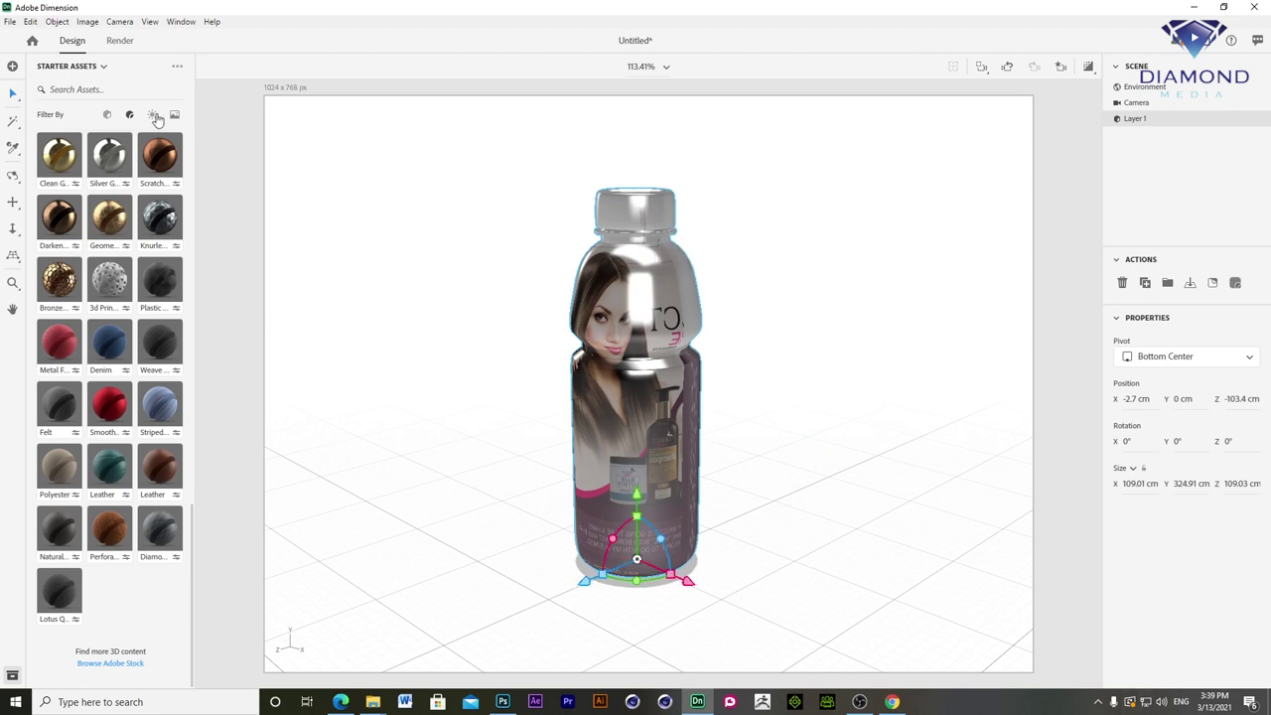
{"action": "scroll", "coordinate": [191, 405], "scroll_direction": "up", "scroll_amount": 10}
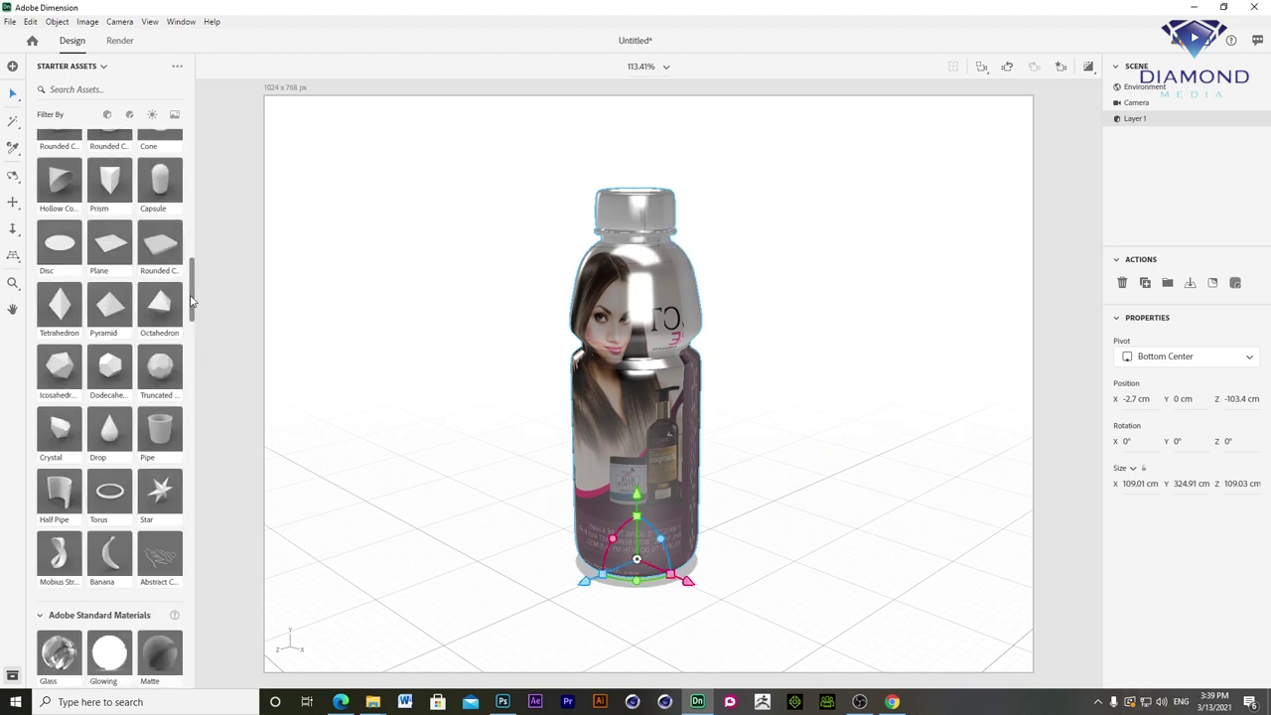
- Apply the Adobe Standard Plastic material to the bottle, with Roughness at 3%
{"action": "scroll", "coordinate": [184, 298], "scroll_direction": "down", "scroll_amount": 5}
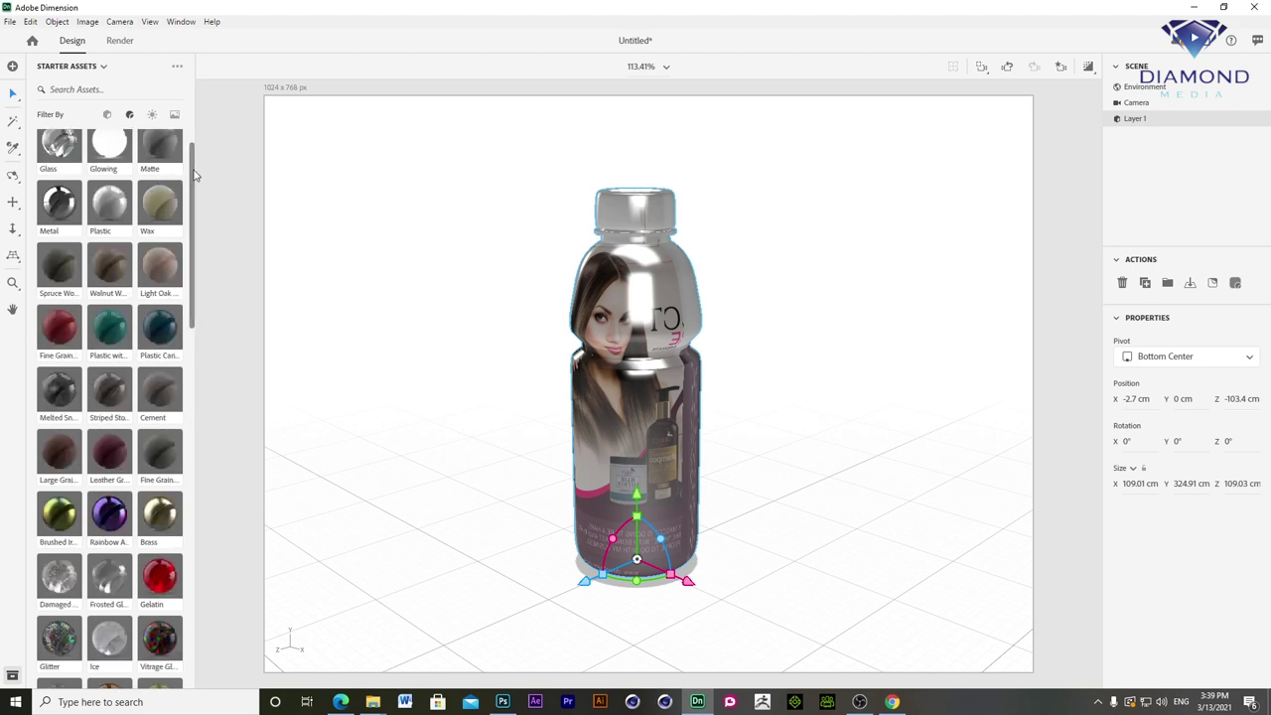
{"action": "scroll", "coordinate": [194, 175], "scroll_direction": "up", "scroll_amount": 1}
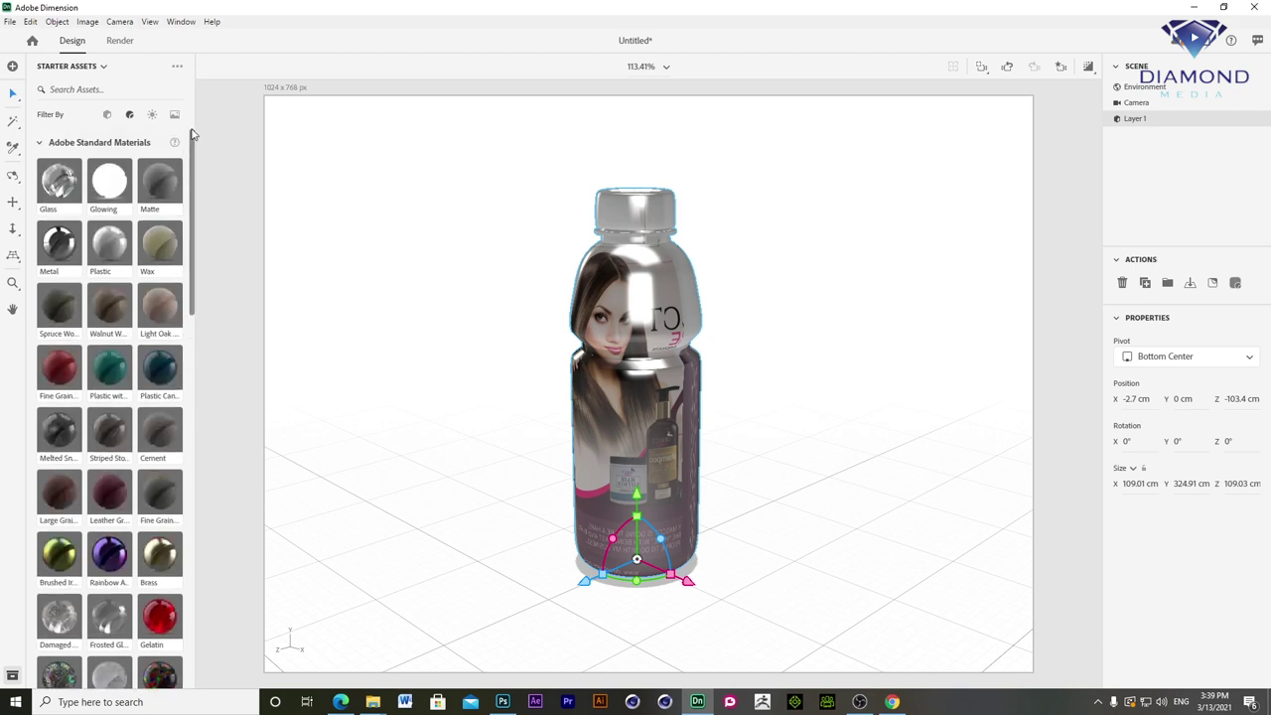
{"action": "left_click_drag", "start_coordinate": [109, 244], "coordinate": [656, 205]}
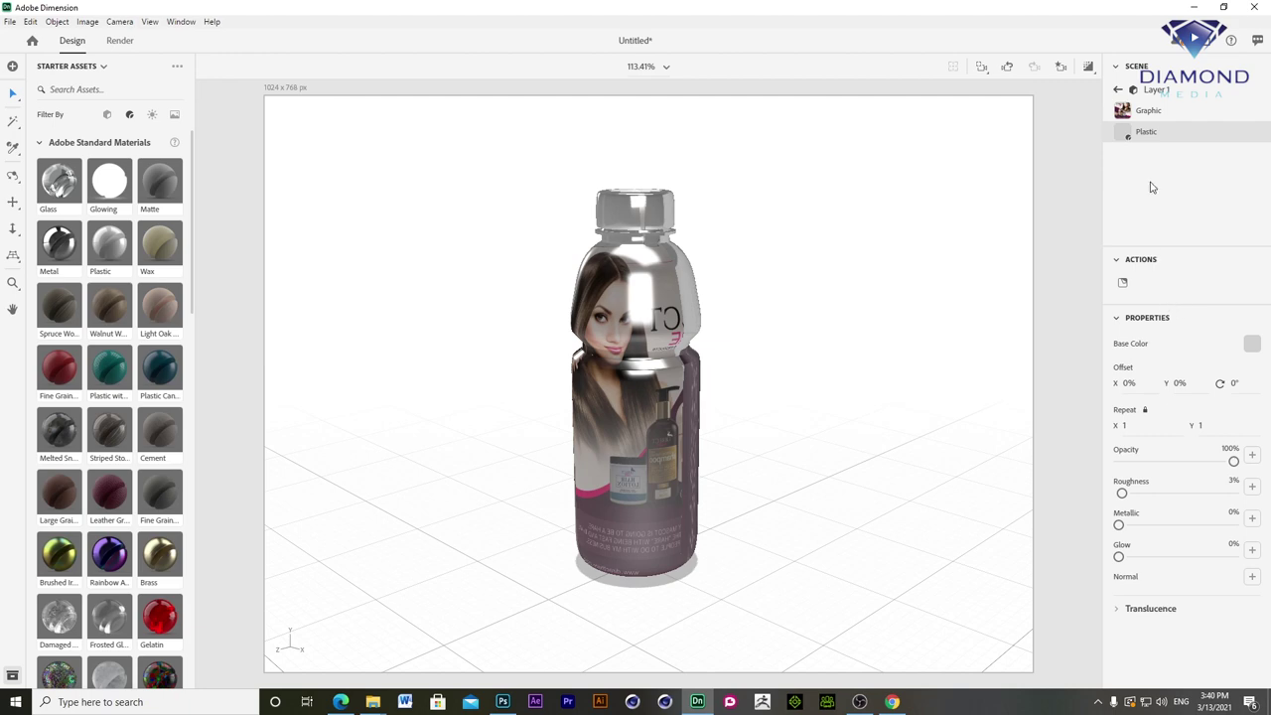
{"action": "mouse_move", "coordinate": [1096, 294]}
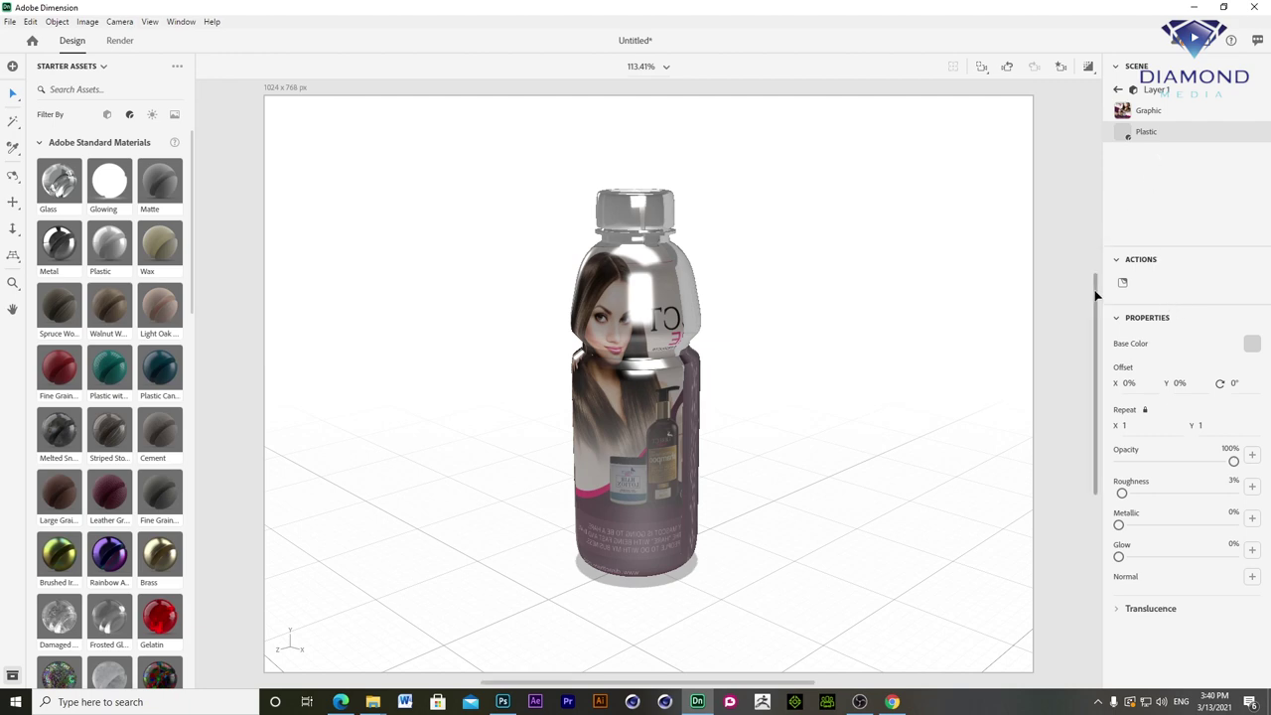
{"action": "mouse_move", "coordinate": [1098, 294]}
{"action": "left_mouse_down"}
{"action": "mouse_move", "coordinate": [1097, 311]}
{"action": "mouse_move", "coordinate": [1102, 285]}
{"action": "mouse_move", "coordinate": [1102, 309]}
{"action": "mouse_move", "coordinate": [1107, 298]}
{"action": "left_mouse_up"}
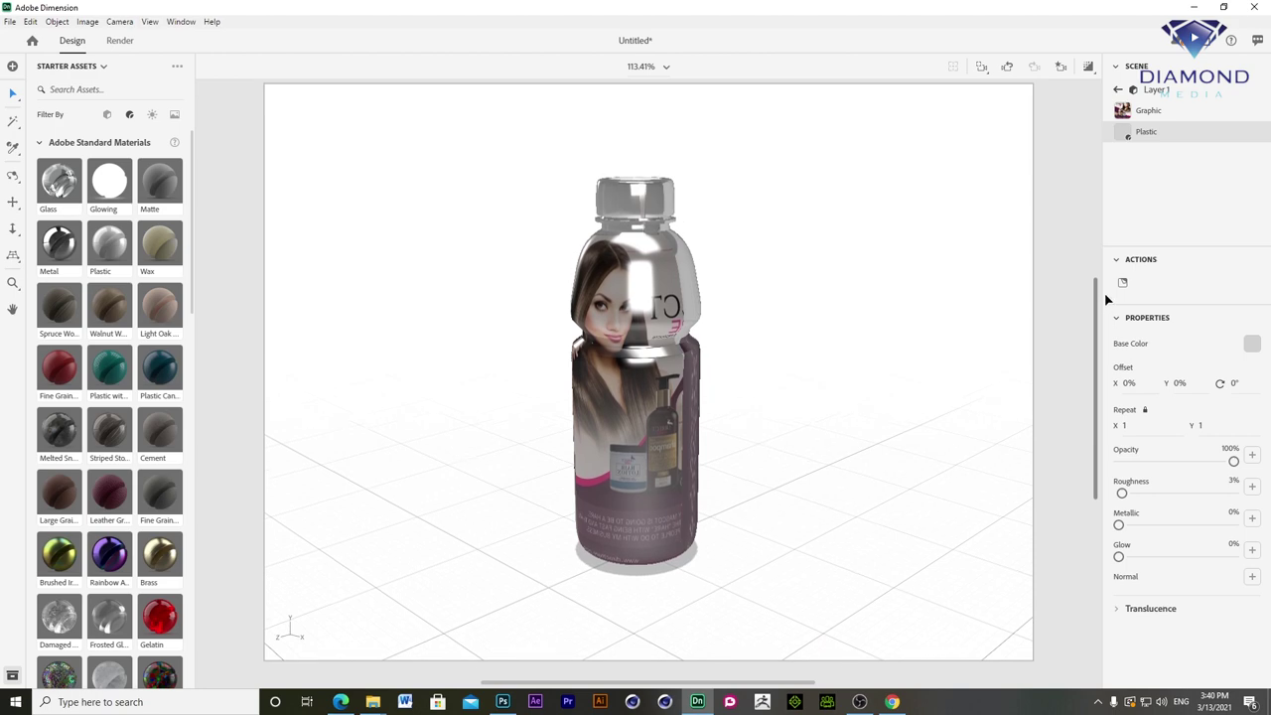